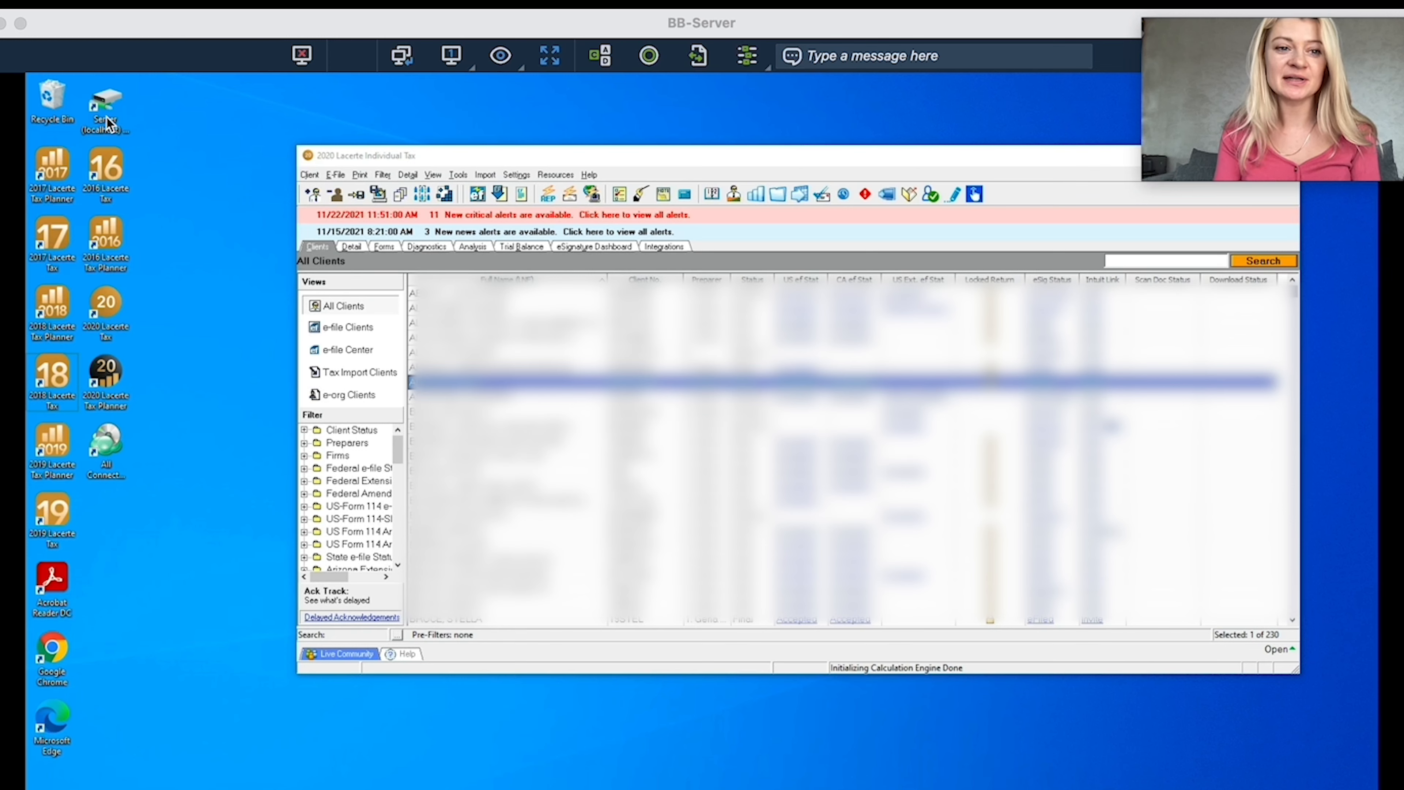
Move the 2020 Lacerte Individual Tax window across the desktop and maximize it
left_click(103, 312)
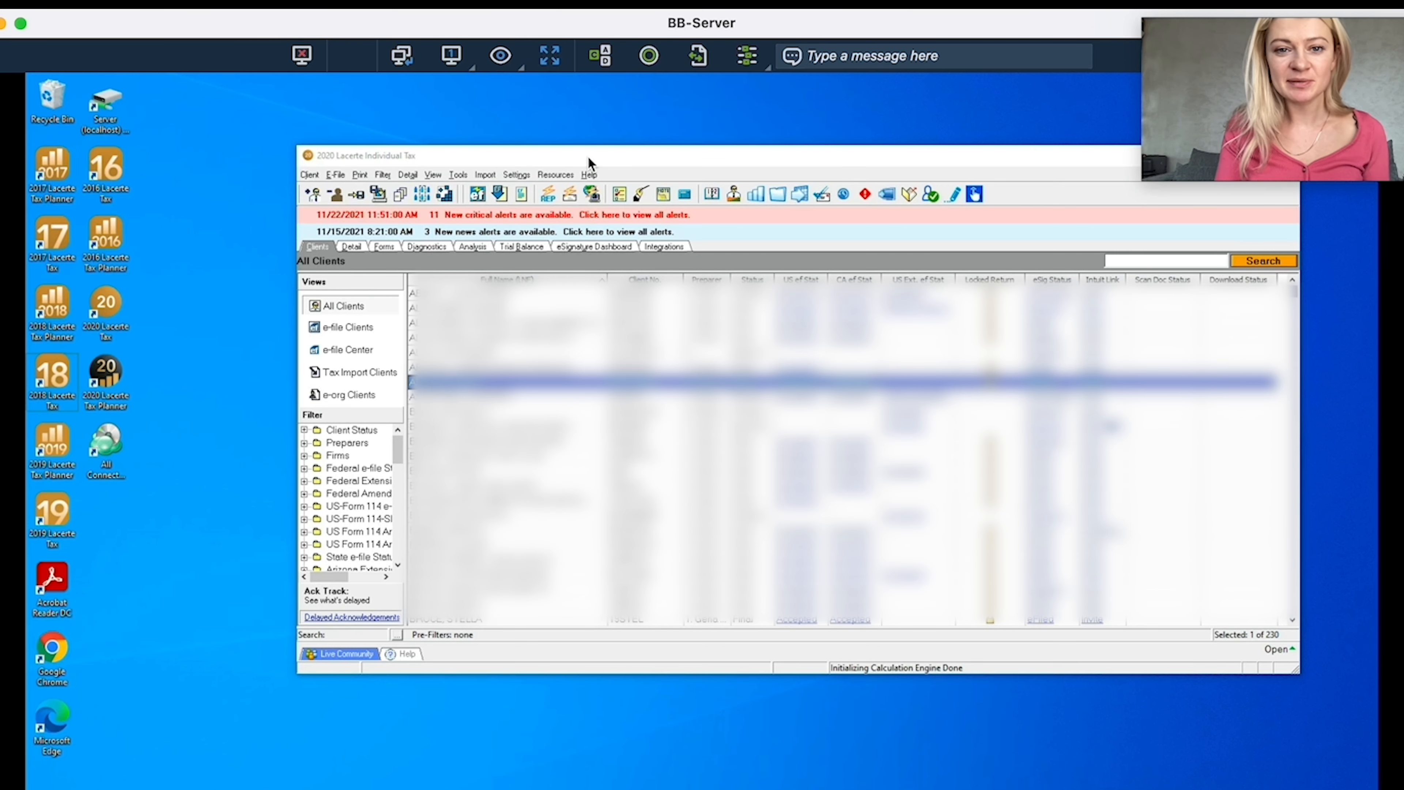
left_click_drag(619, 160, 542, 156)
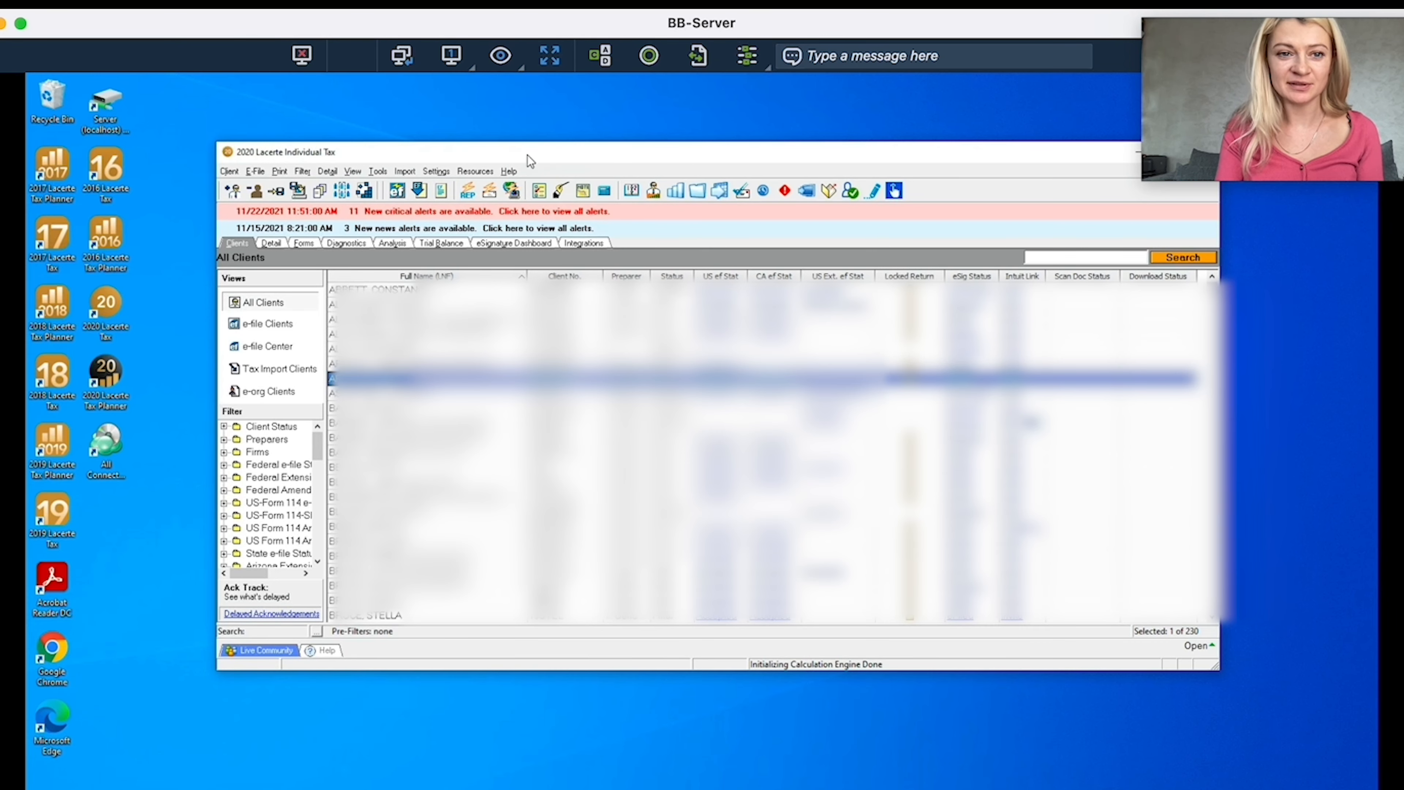
left_click_drag(929, 153, 869, 165)
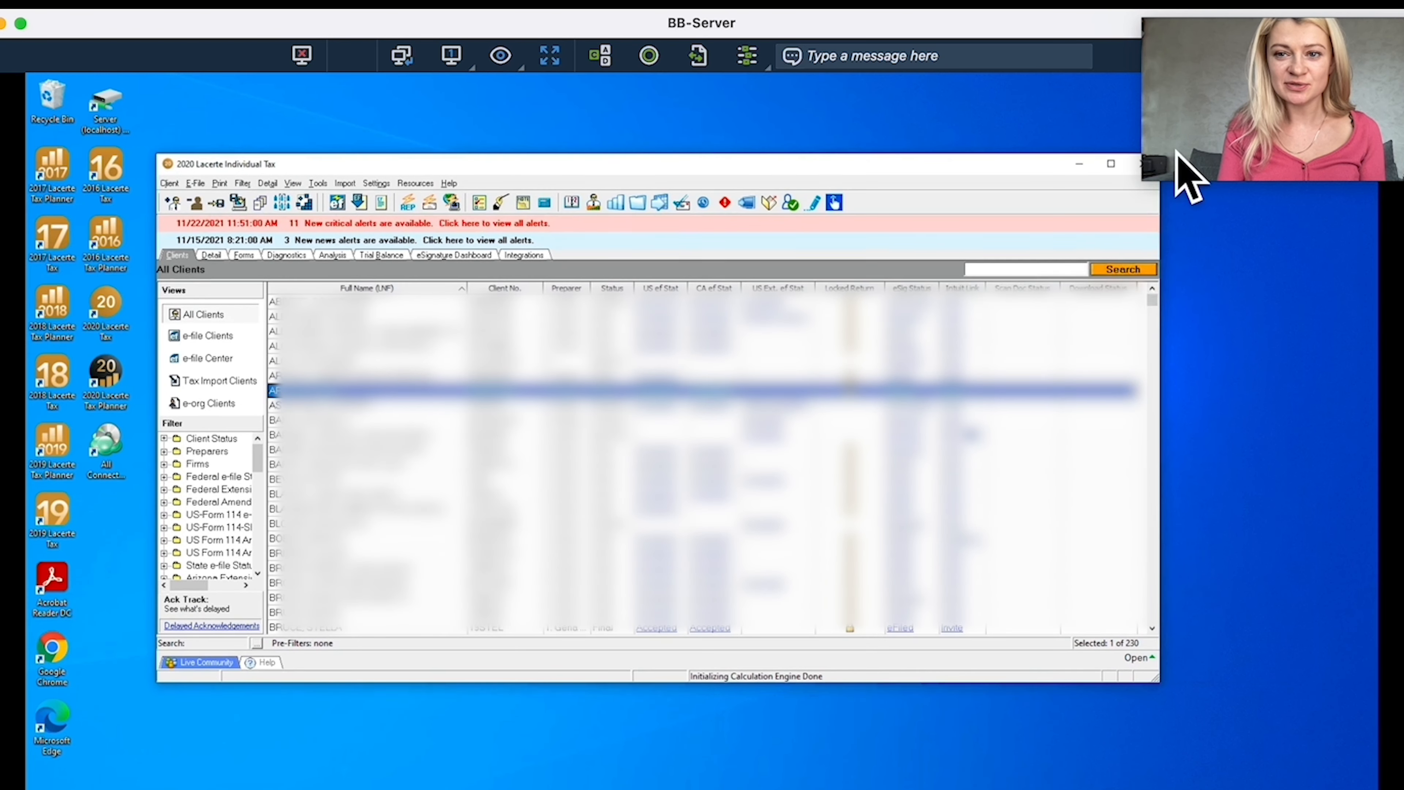
left_click(1109, 165)
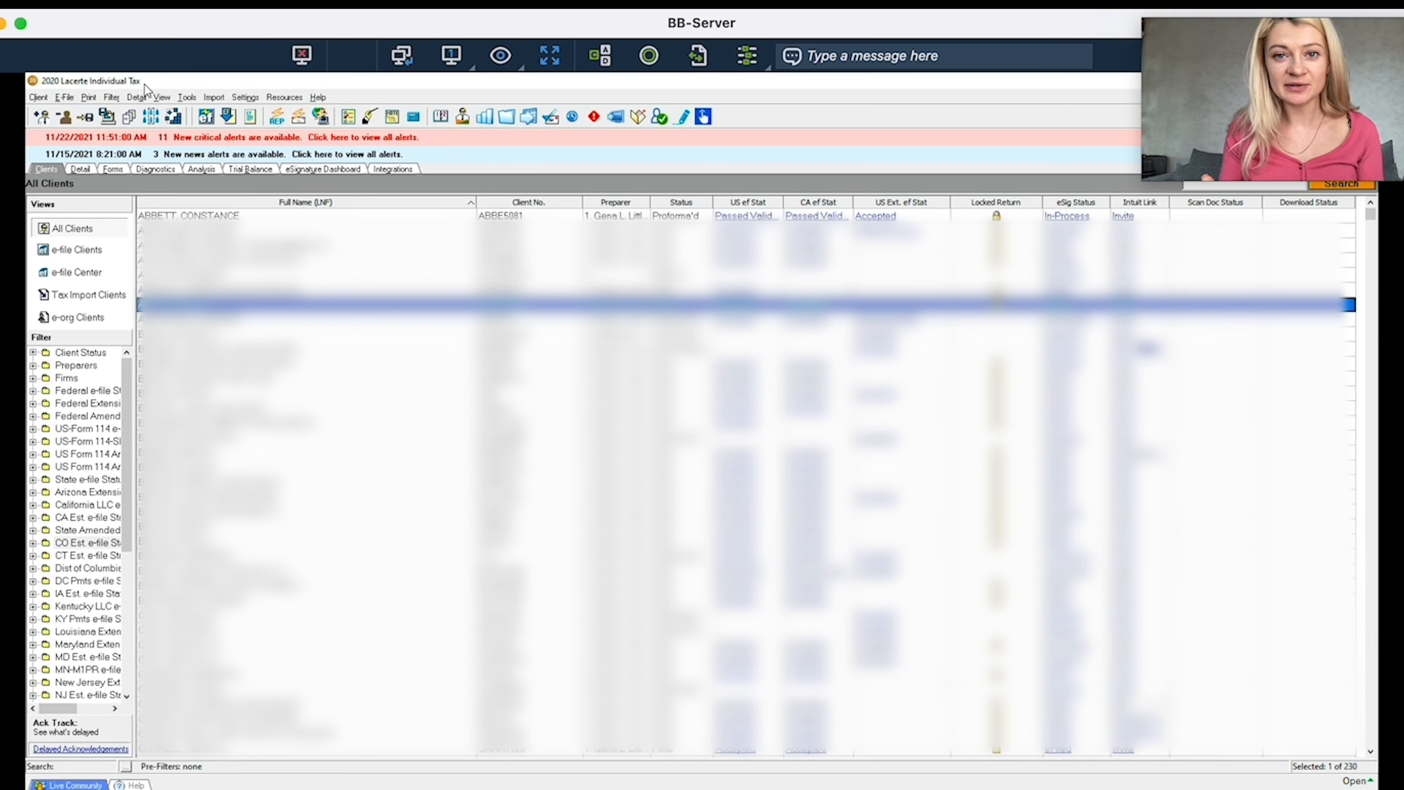
Review the tax types available for clients, such as Individual, Partnership, Corporate and S-Corporate
left_click(38, 97)
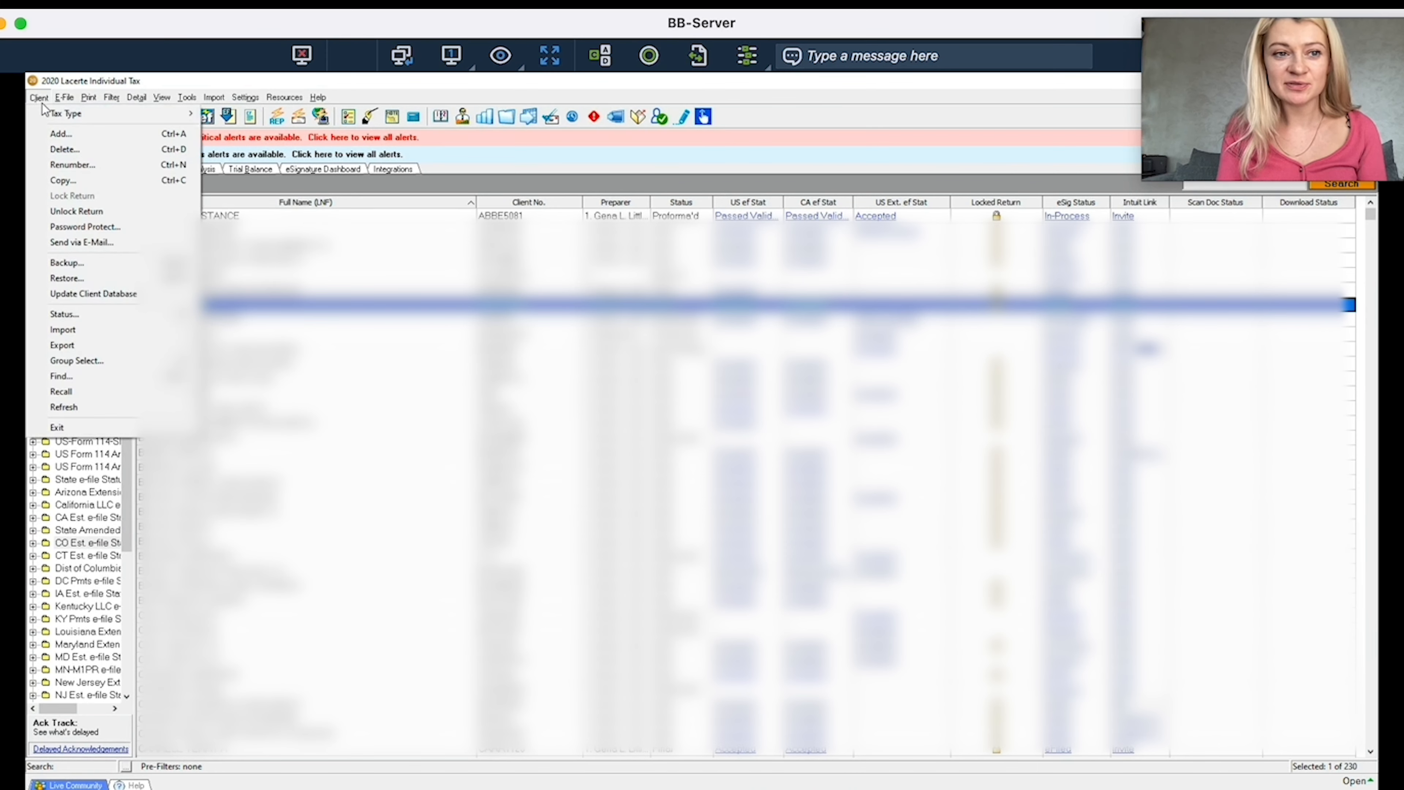
mouse_move(65, 115)
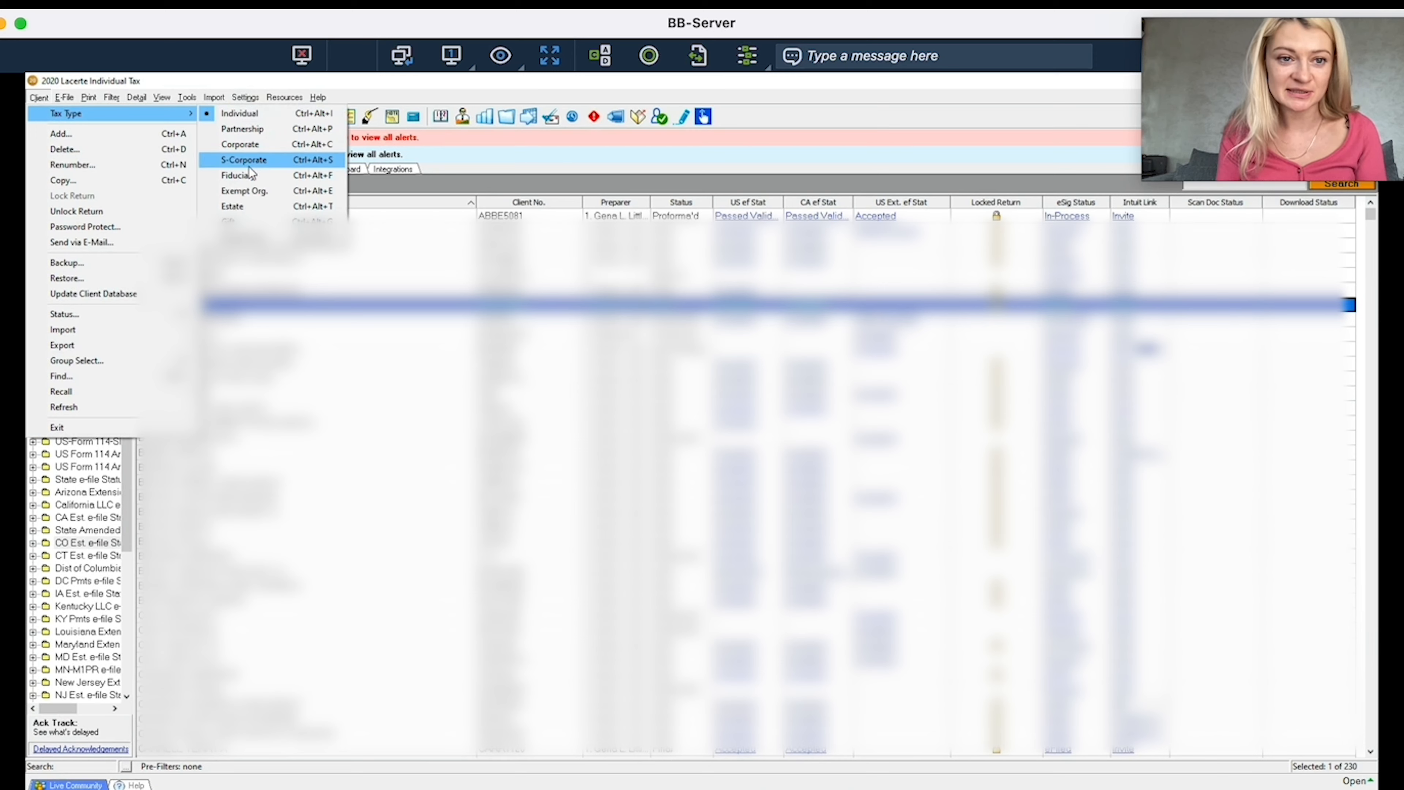
left_click(378, 84)
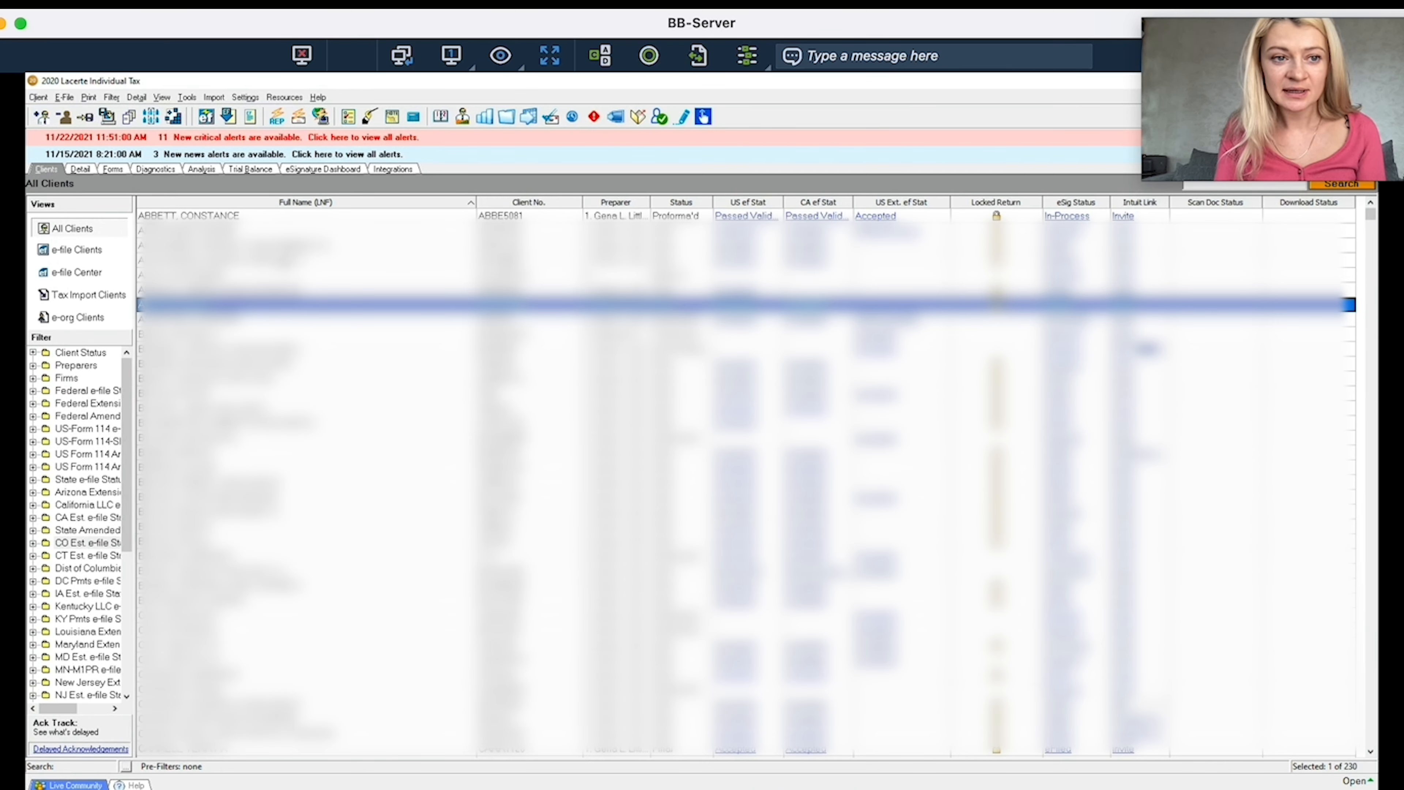
Look through the selected client's detail, forms, diagnostics and analysis views, try the trial balance, and dismiss the message dialog
left_click(84, 168)
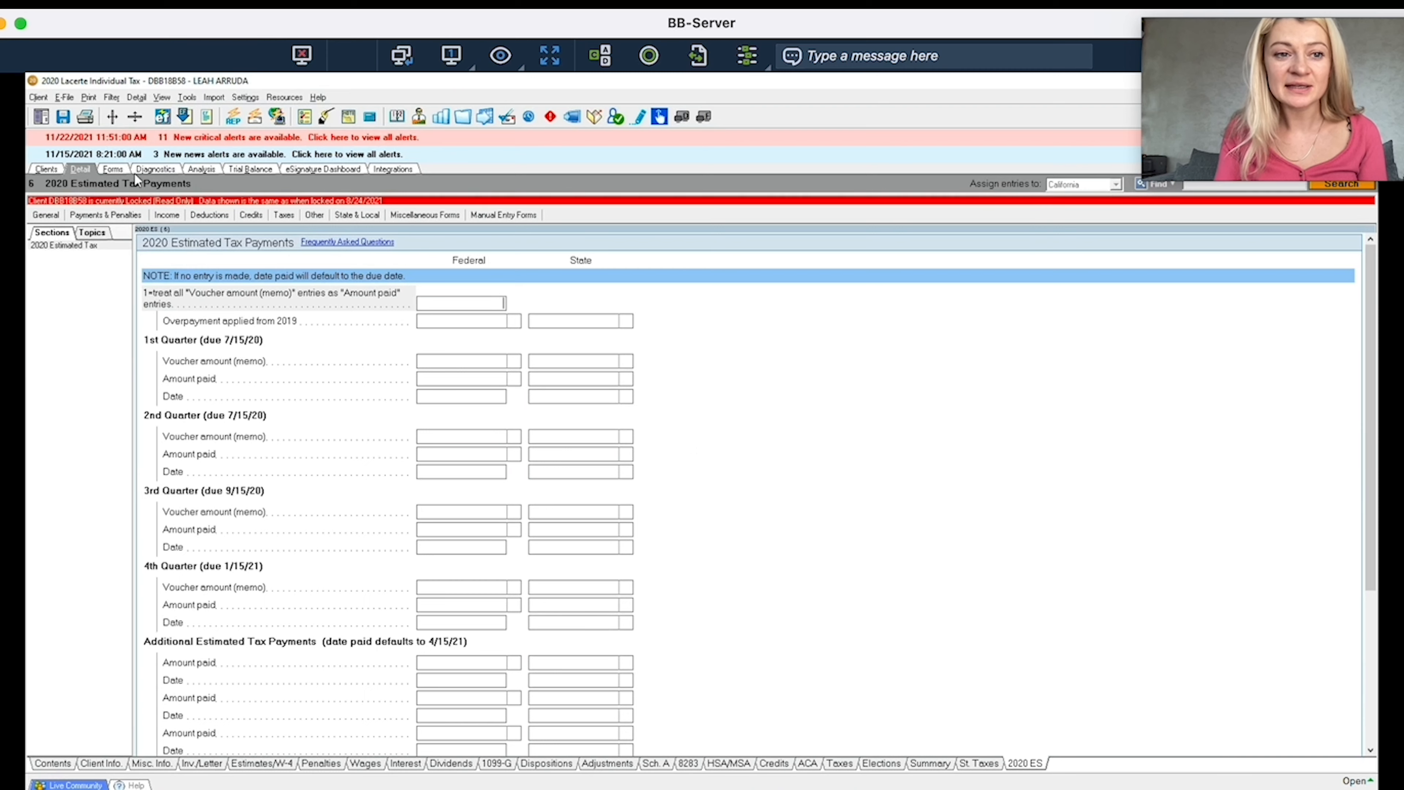
left_click(114, 170)
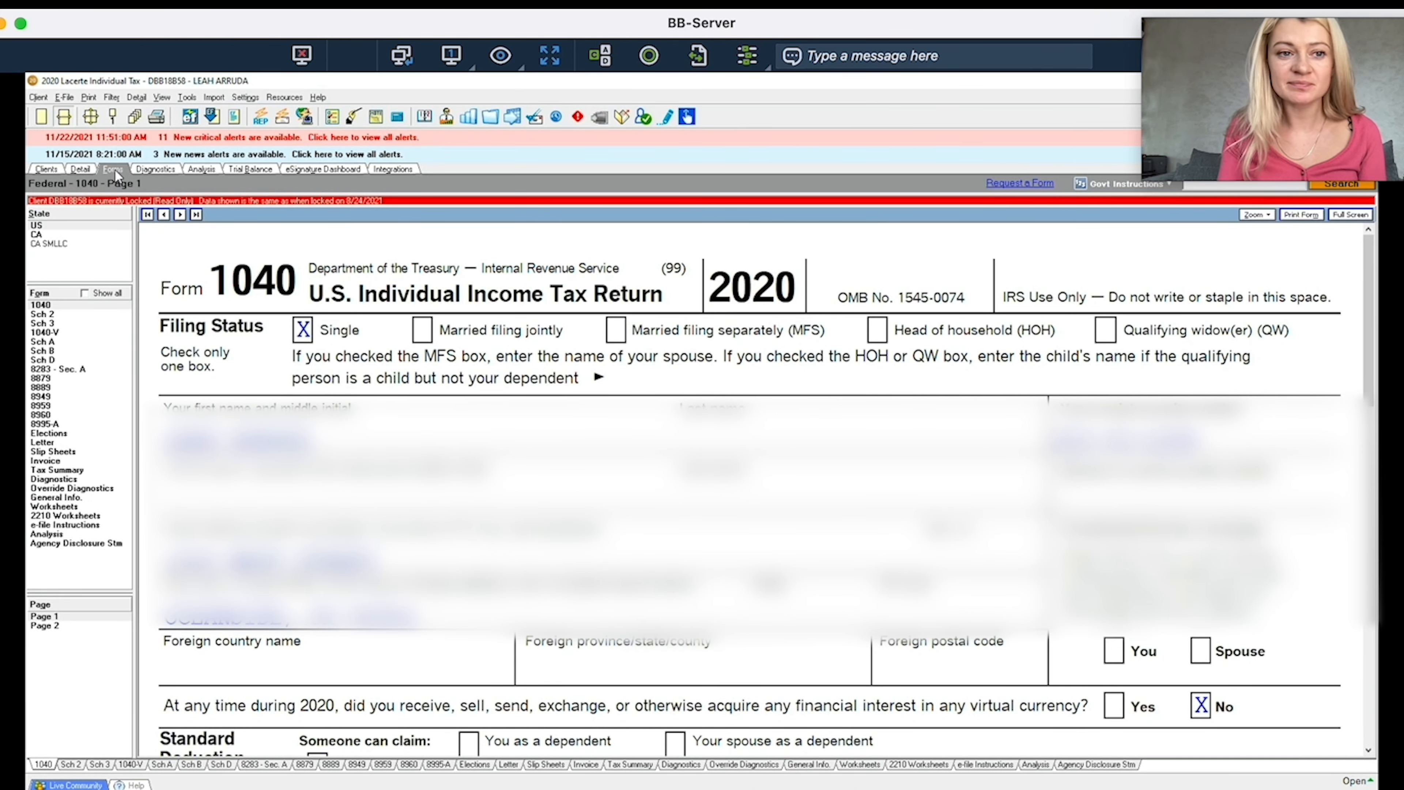
left_click(161, 172)
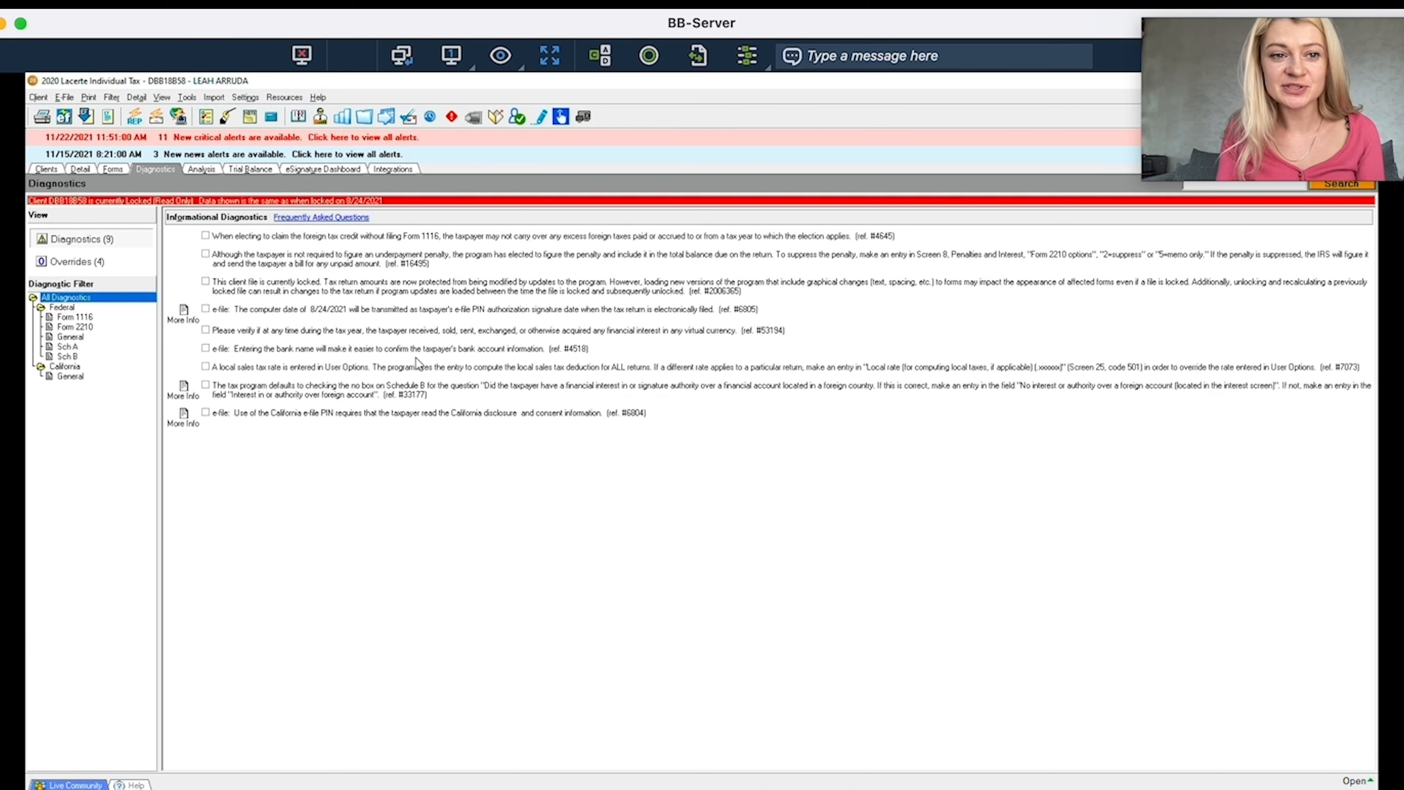
left_click(206, 174)
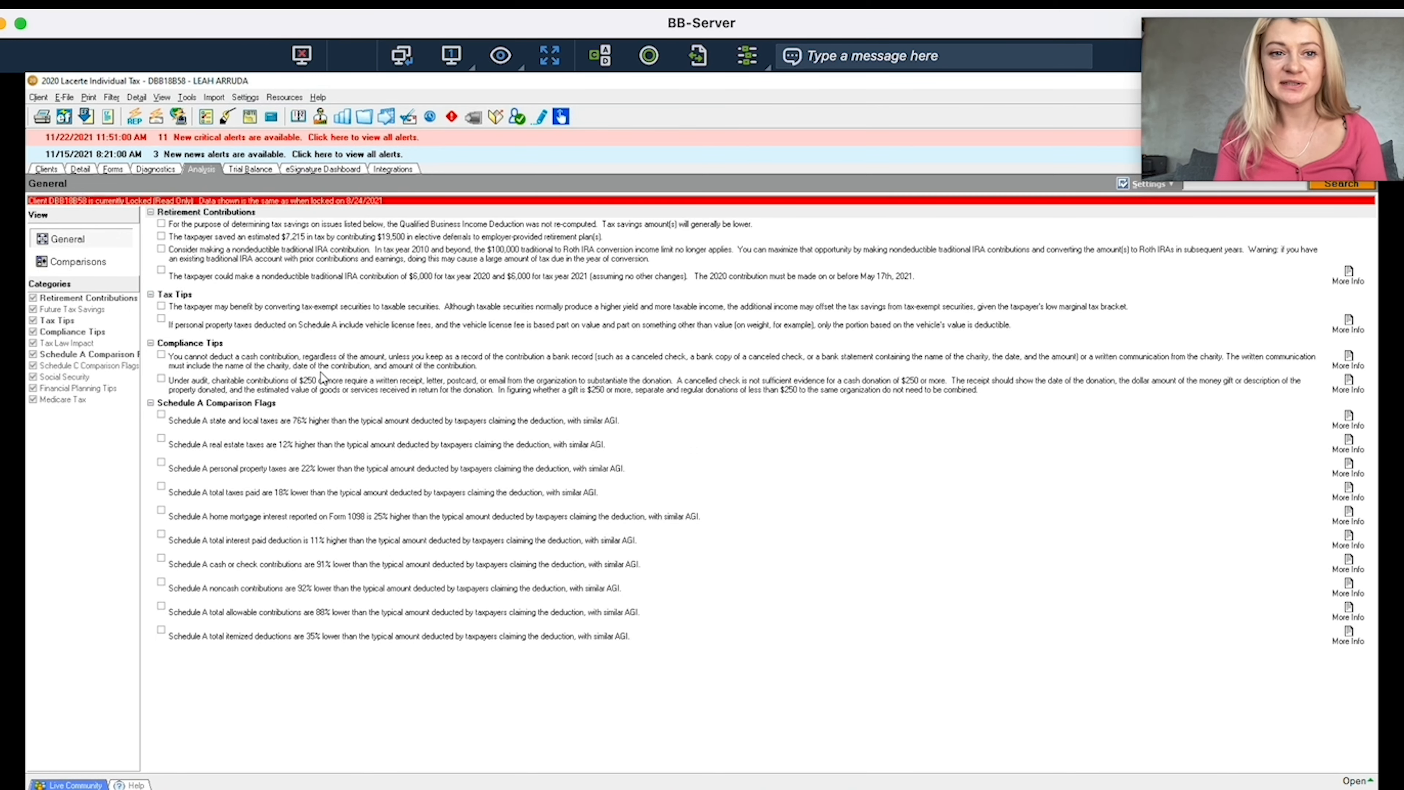
left_click(270, 171)
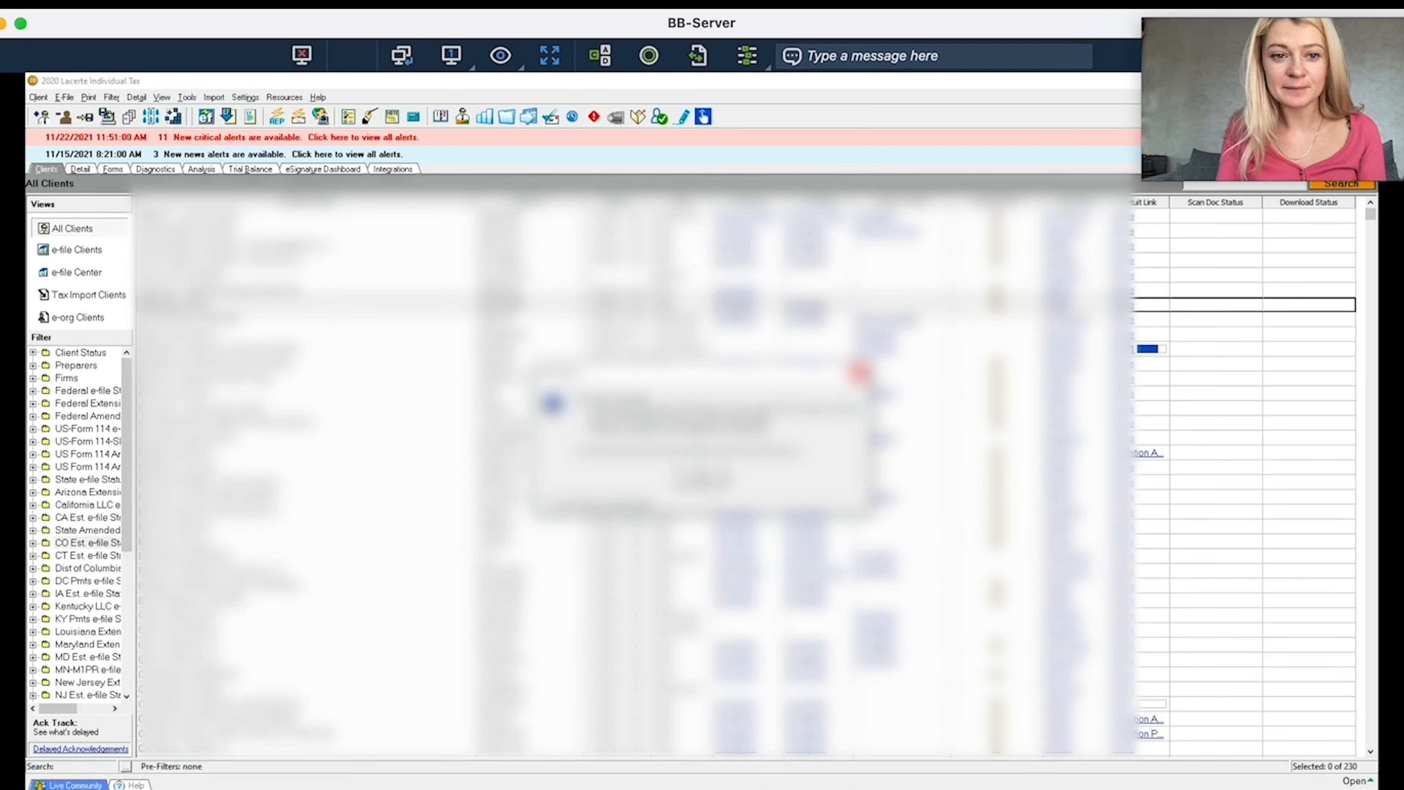
left_click(860, 372)
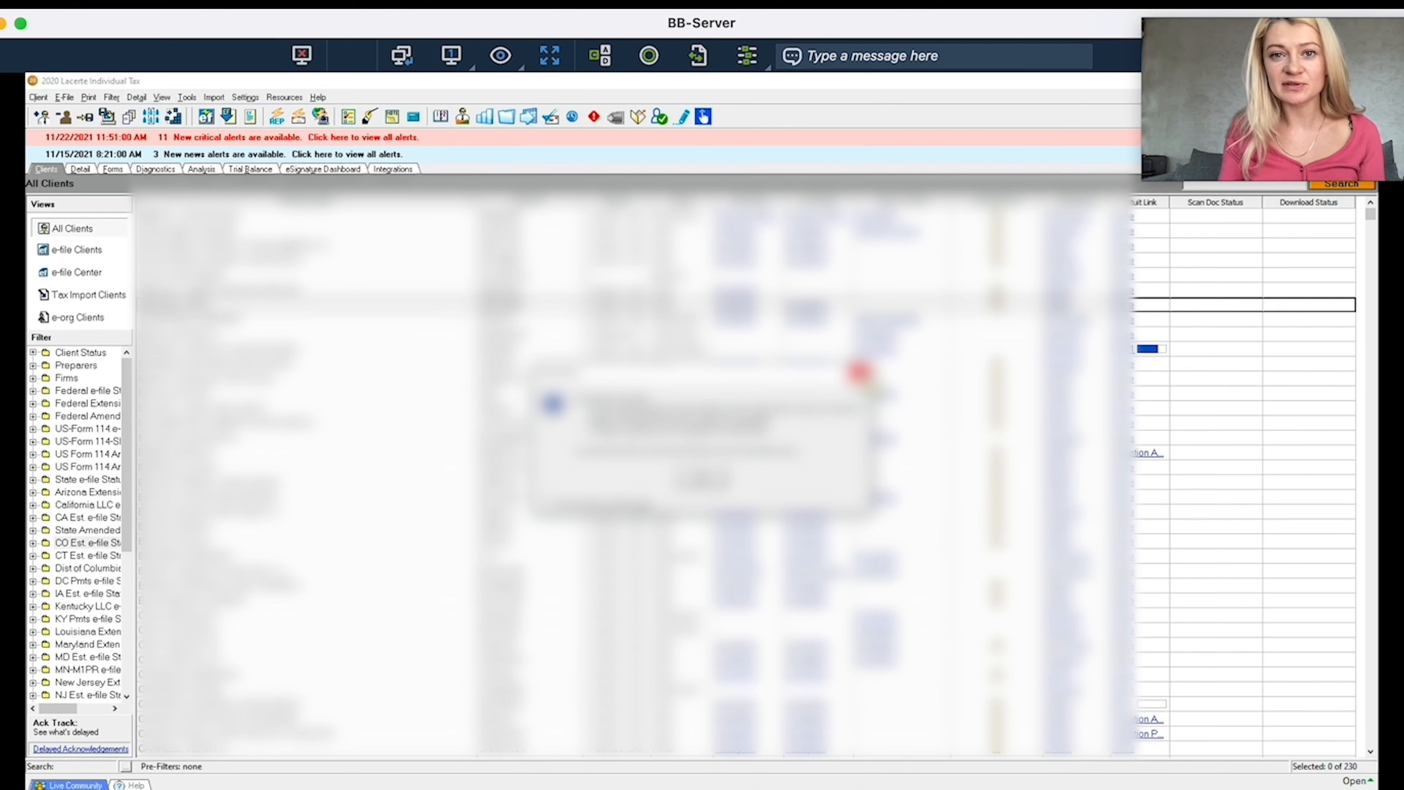
left_click(860, 373)
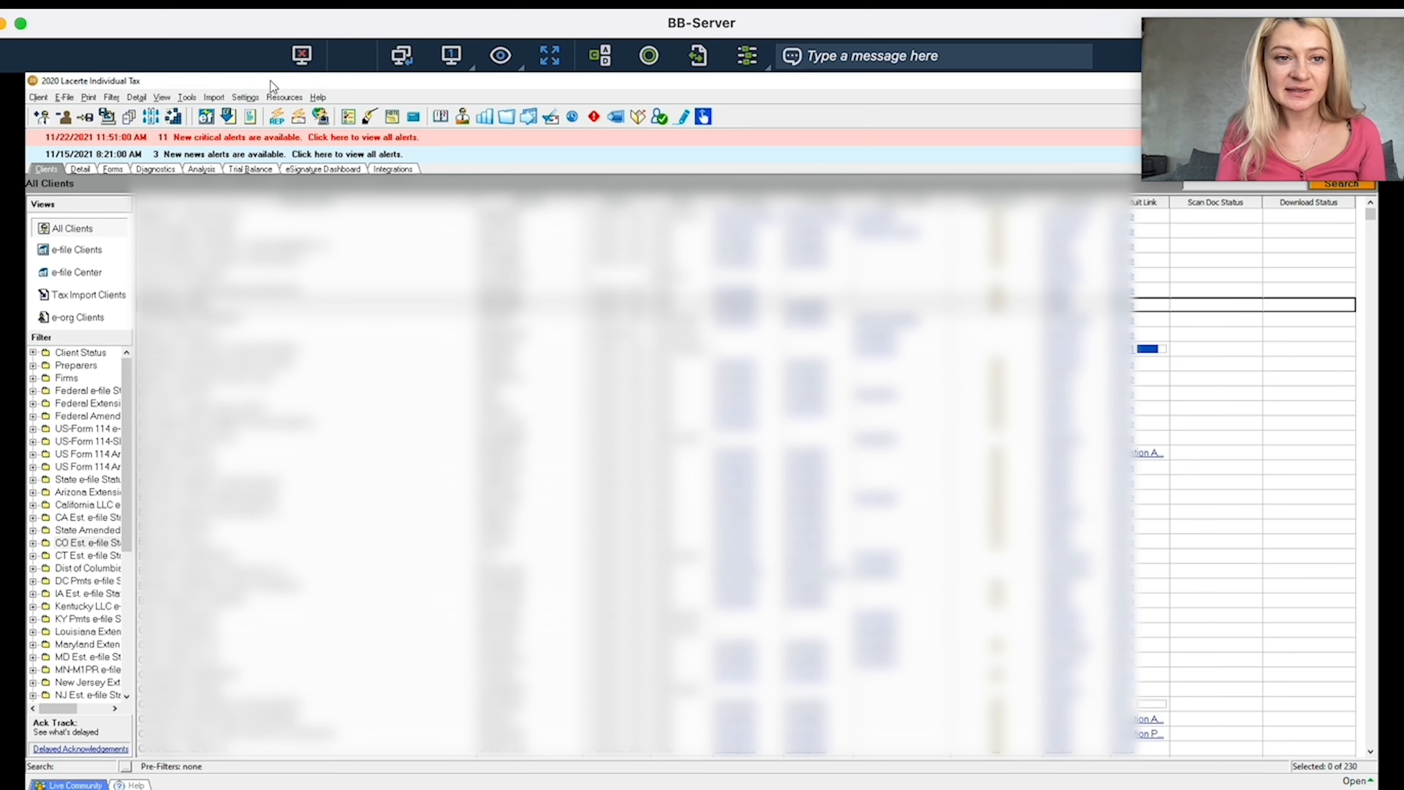
Examine the client restore dialog and its folder browser, closing both without restoring anything
left_click(39, 97)
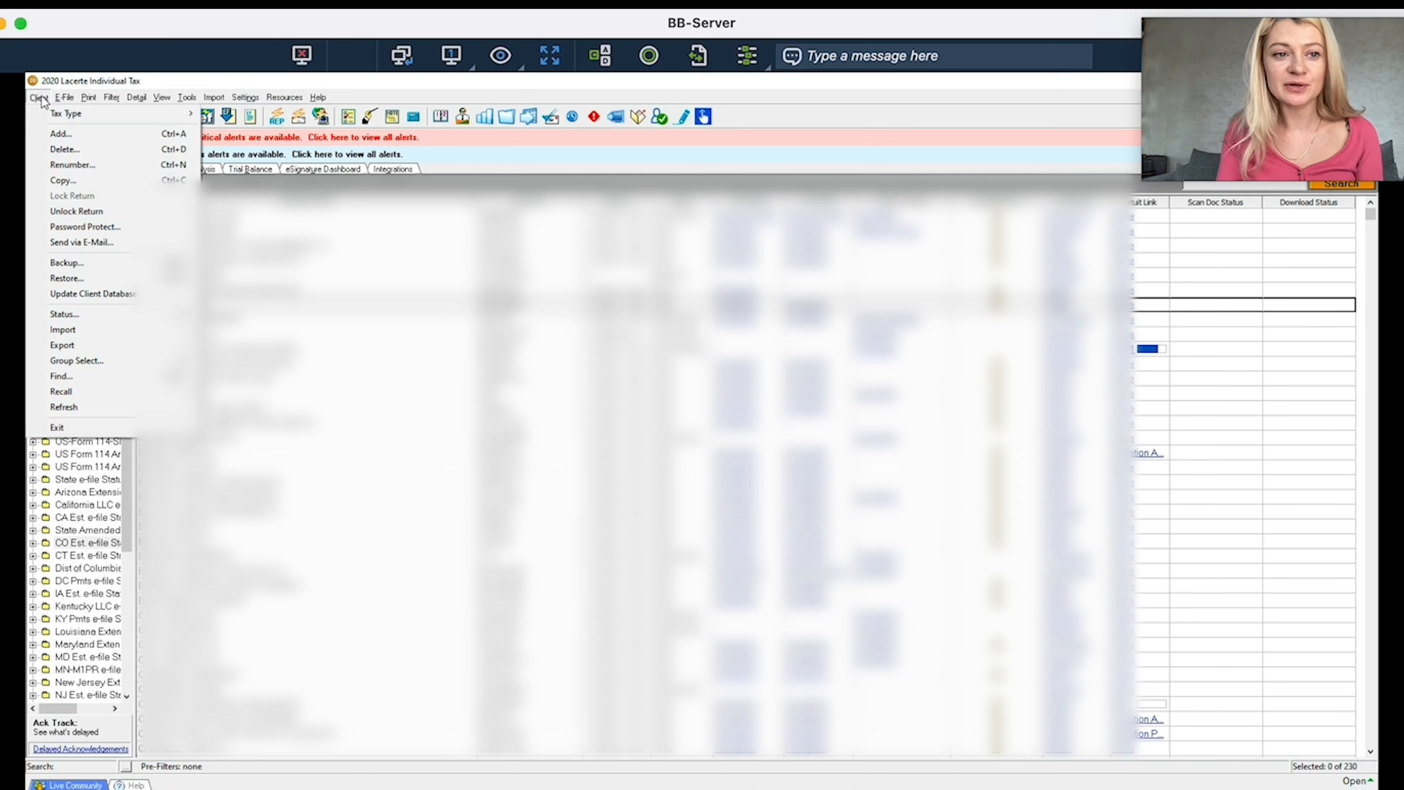
left_click(67, 277)
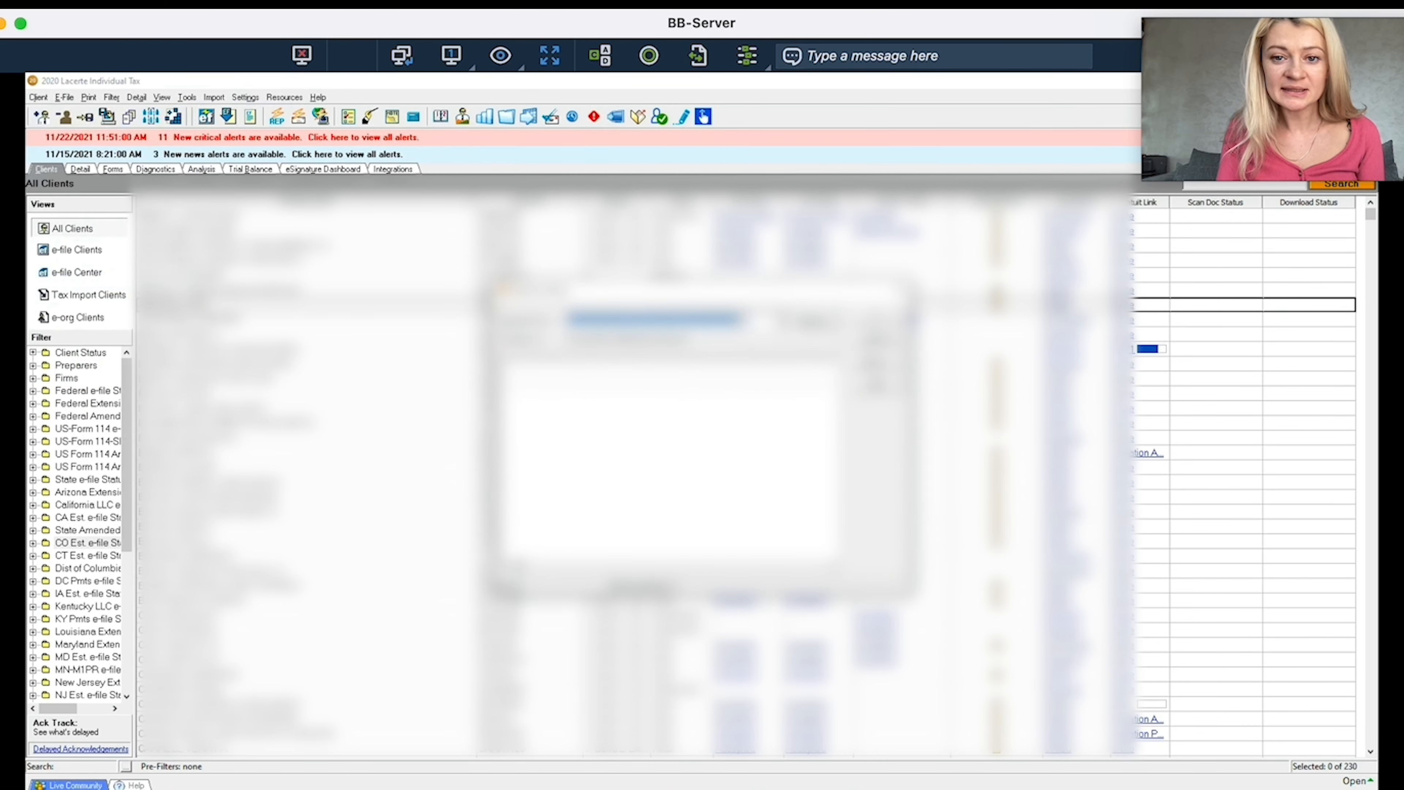
left_click(814, 320)
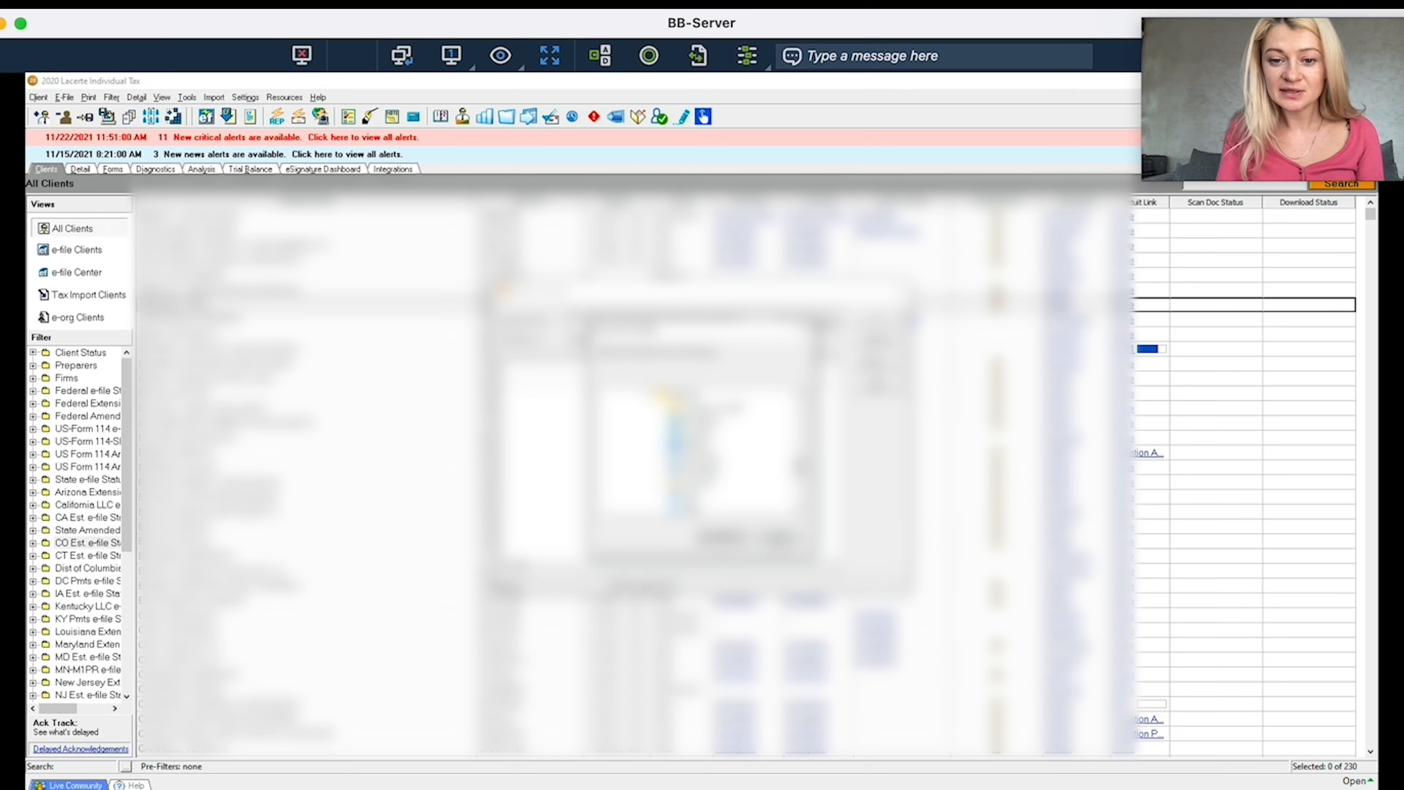
left_click(795, 536)
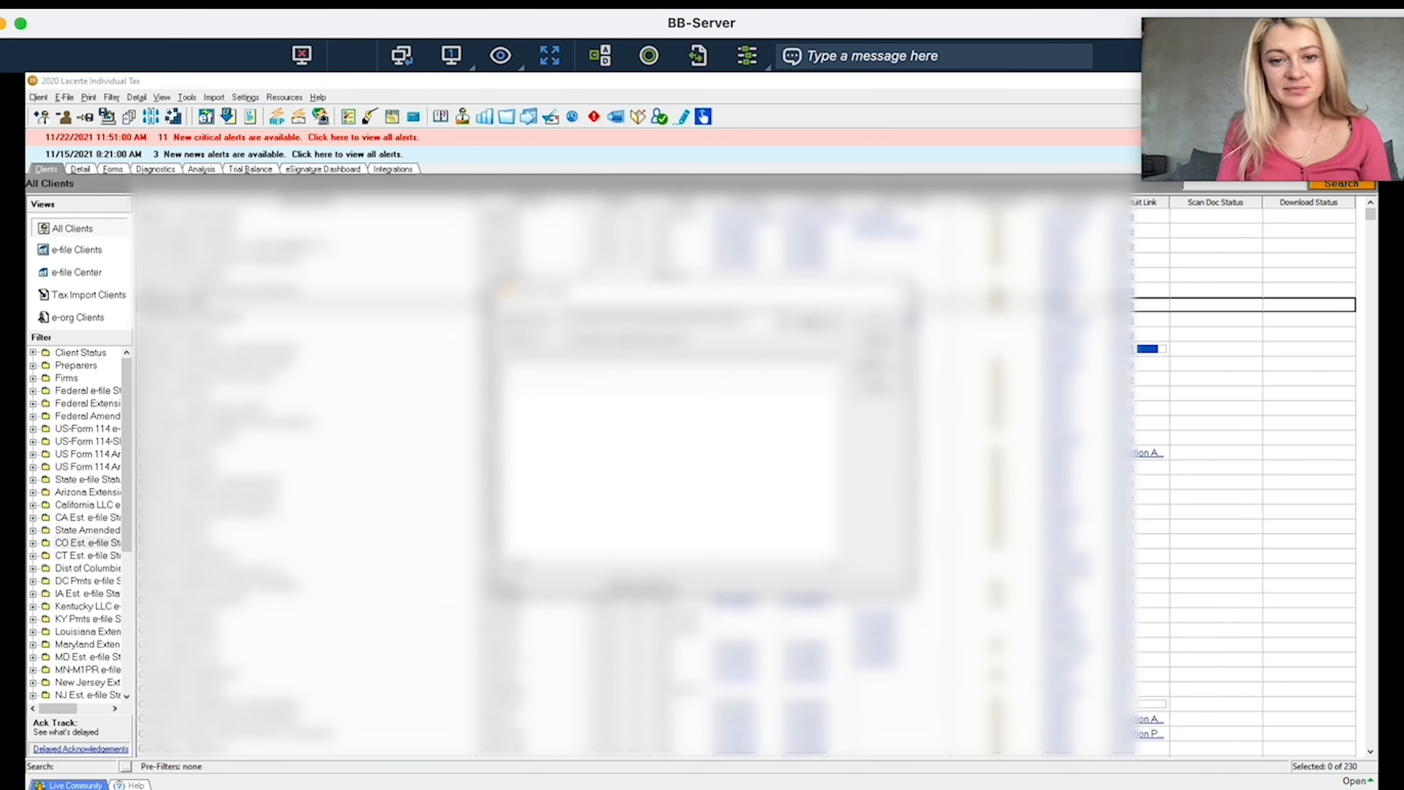
left_click(875, 337)
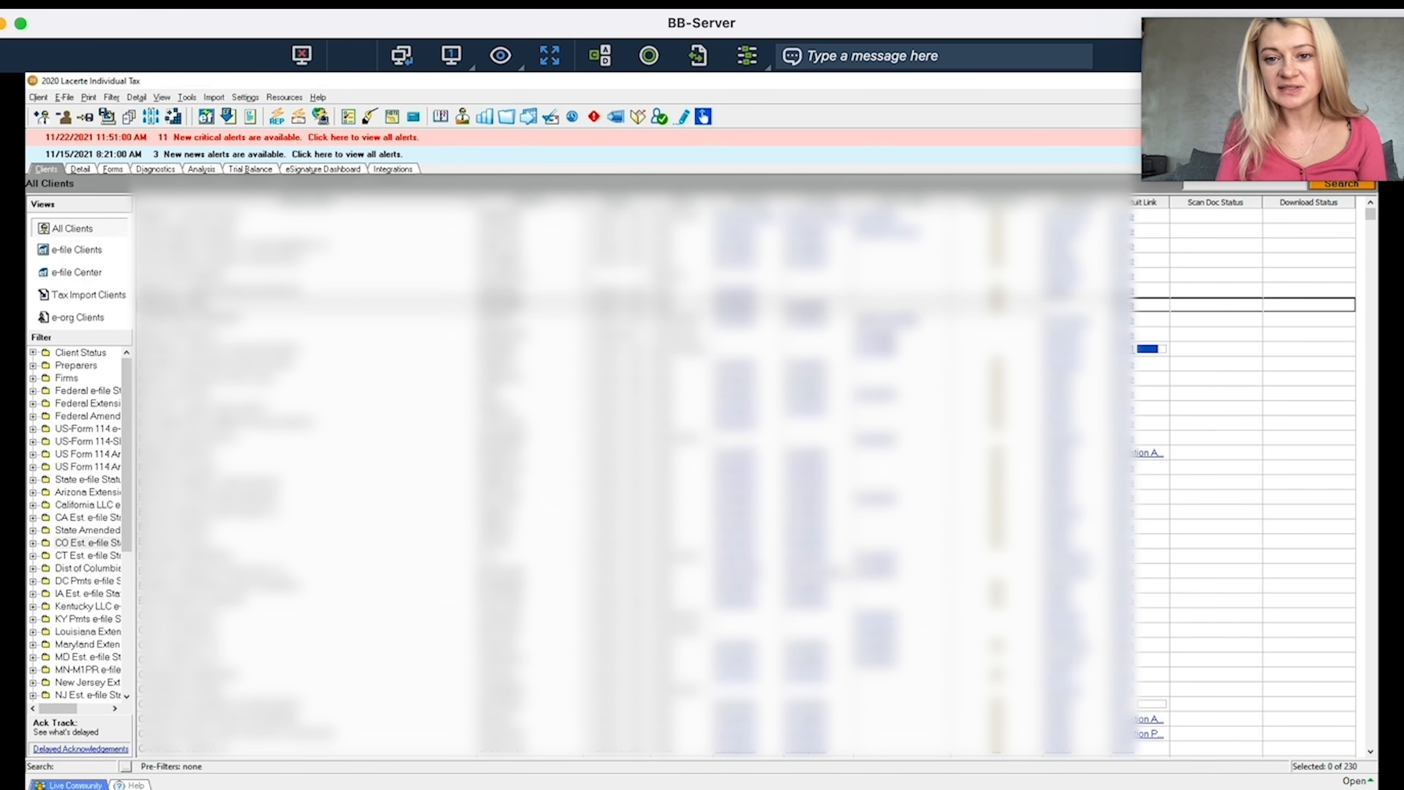
Open the online article on e-file common questions and solutions for Lacerte, and close the browser window
left_click(41, 97)
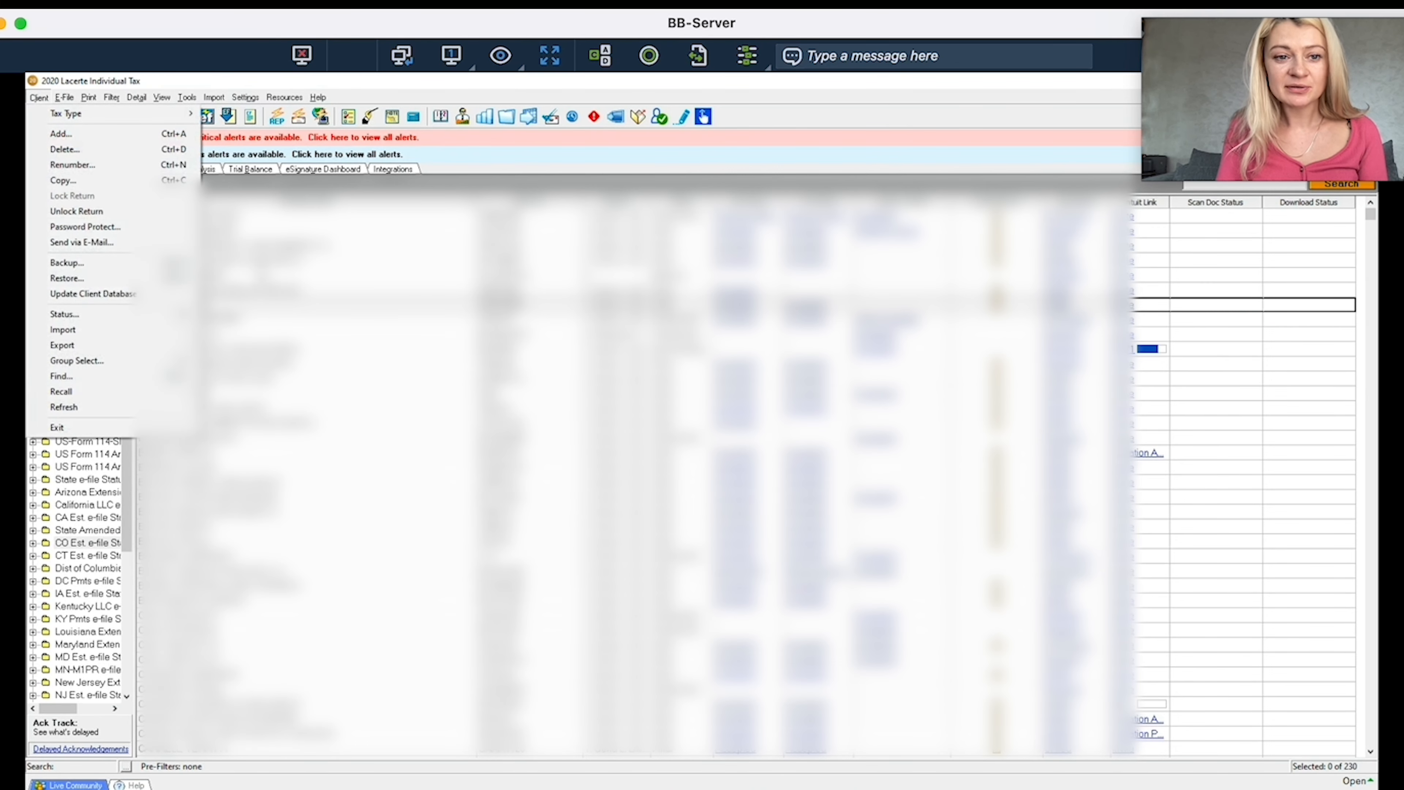
mouse_move(64, 98)
left_click(256, 268)
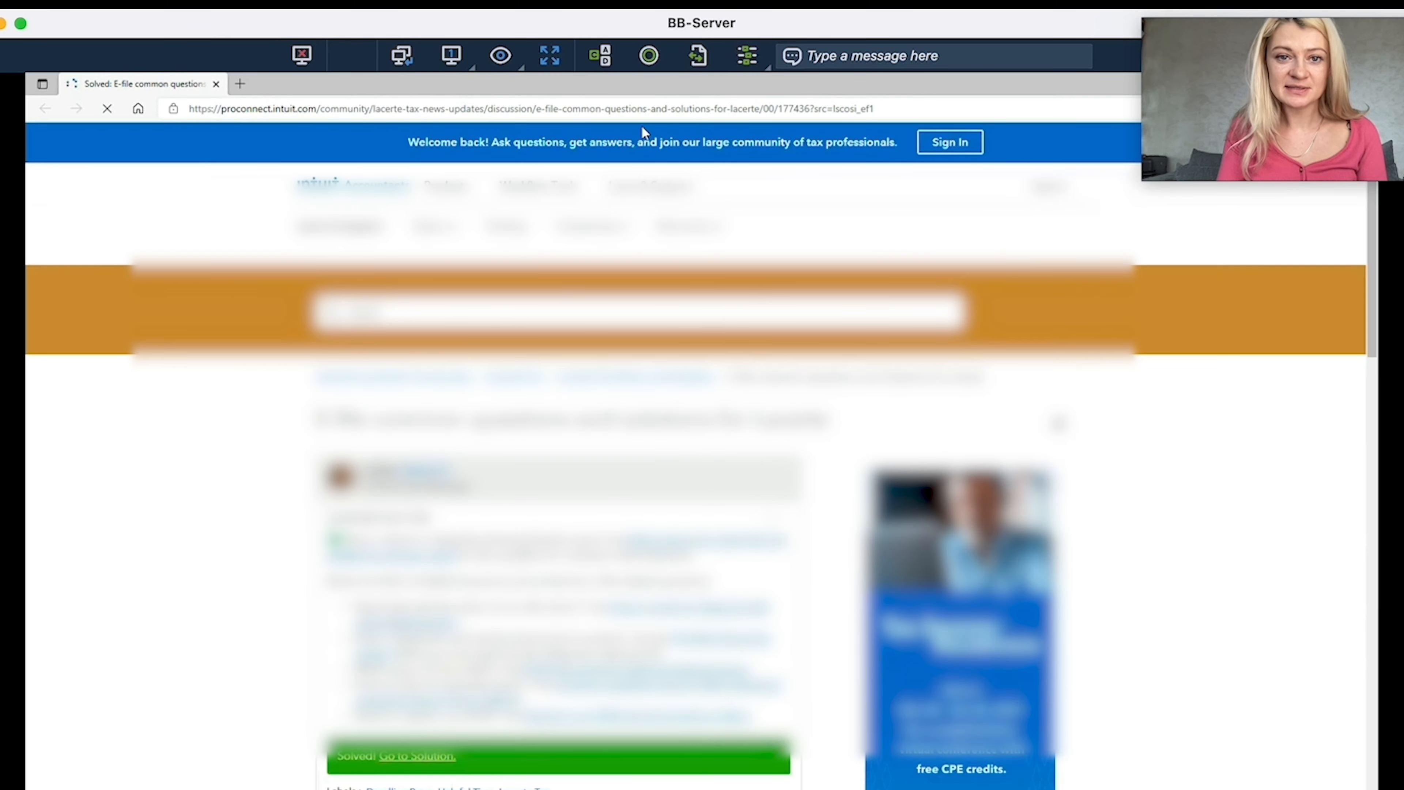
key("alt+F4")
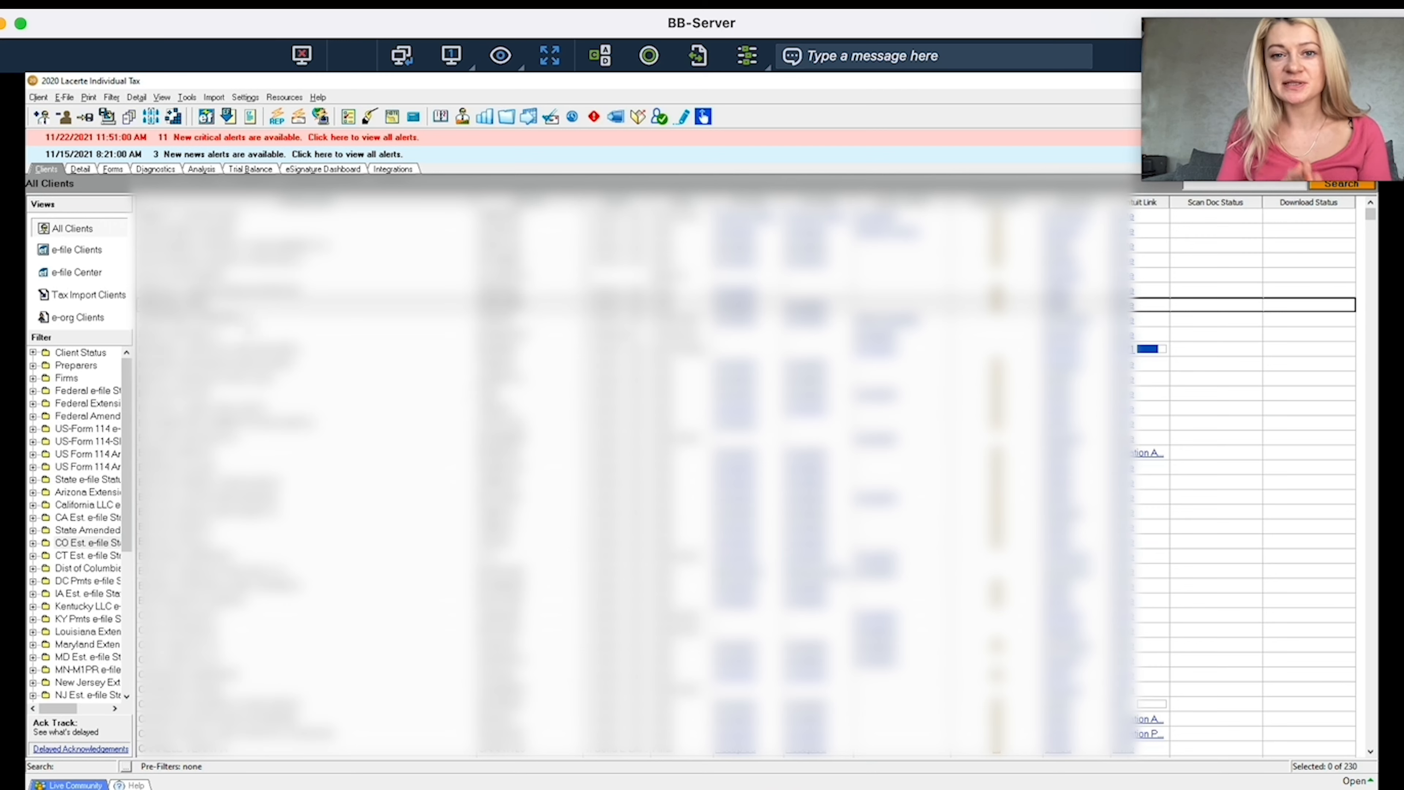
Select a different client in the All Clients list and review the commands available for it, including restore, import and export
left_click(248, 321)
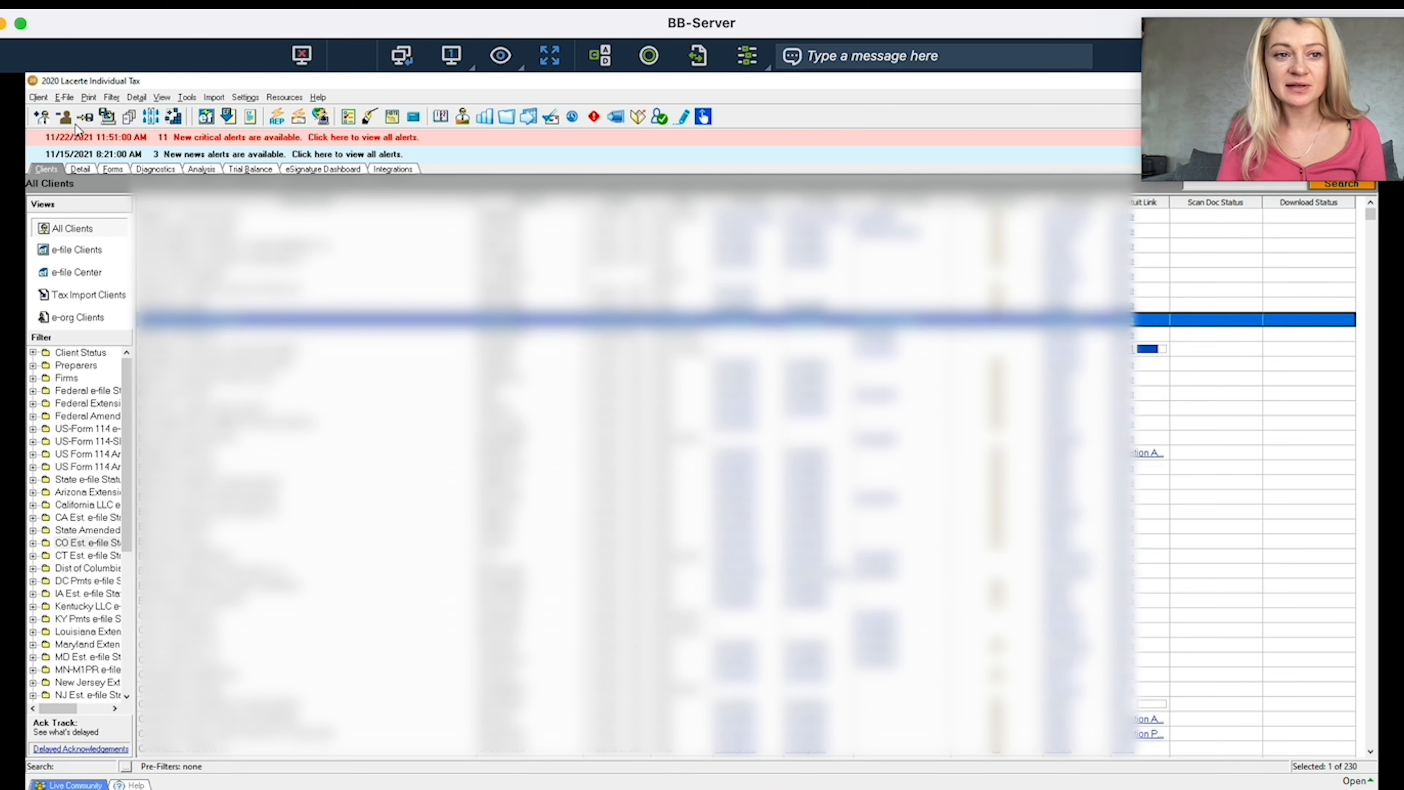
left_click(44, 99)
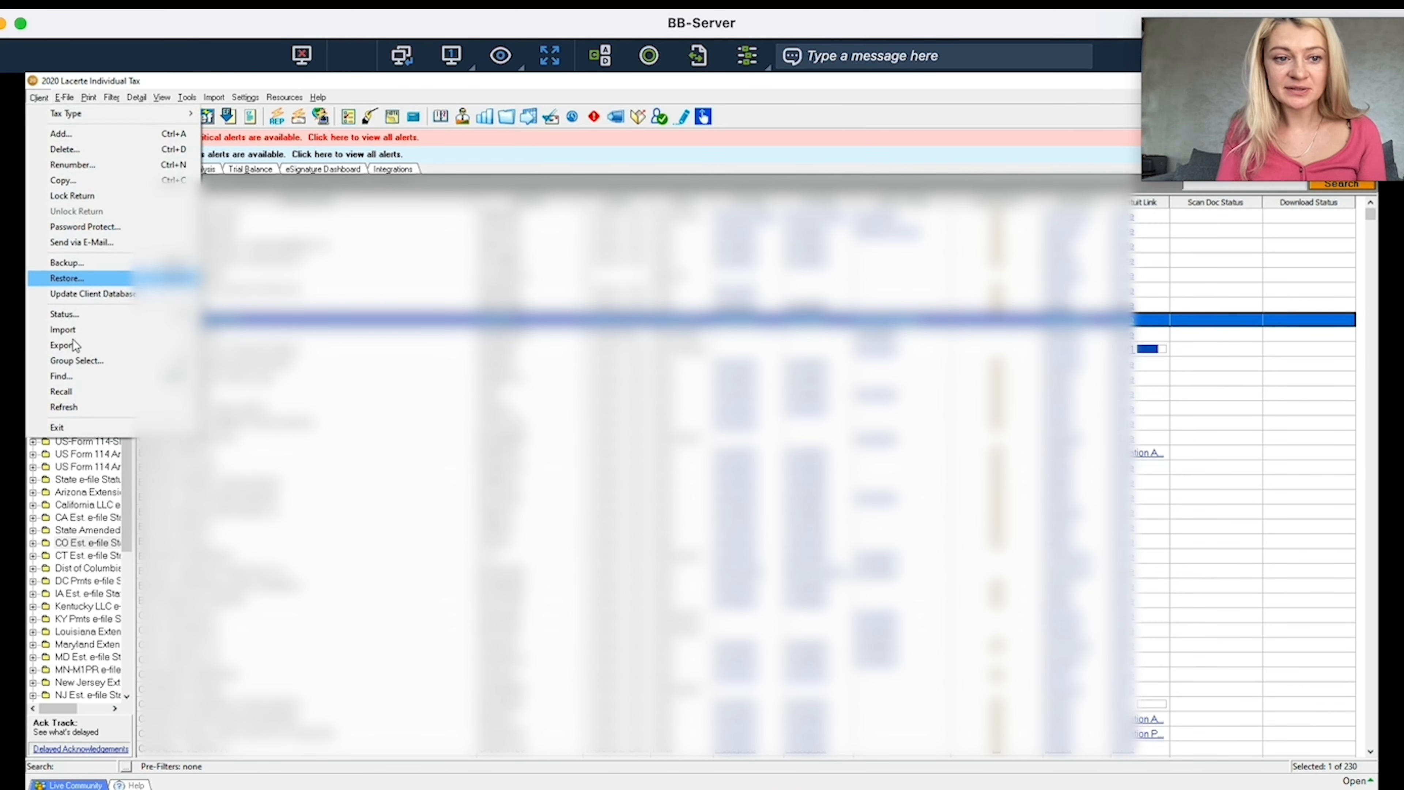
mouse_move(74, 345)
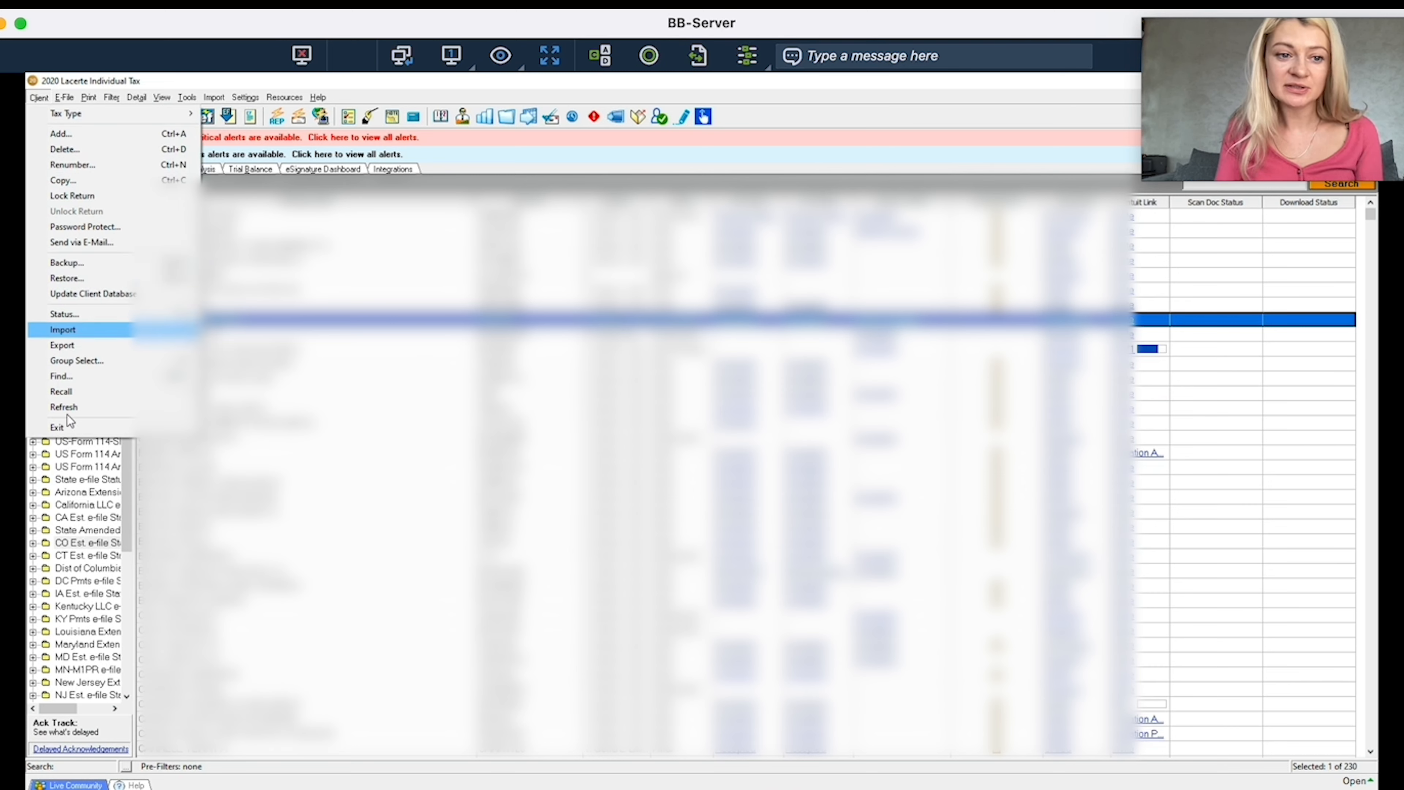
left_click(66, 102)
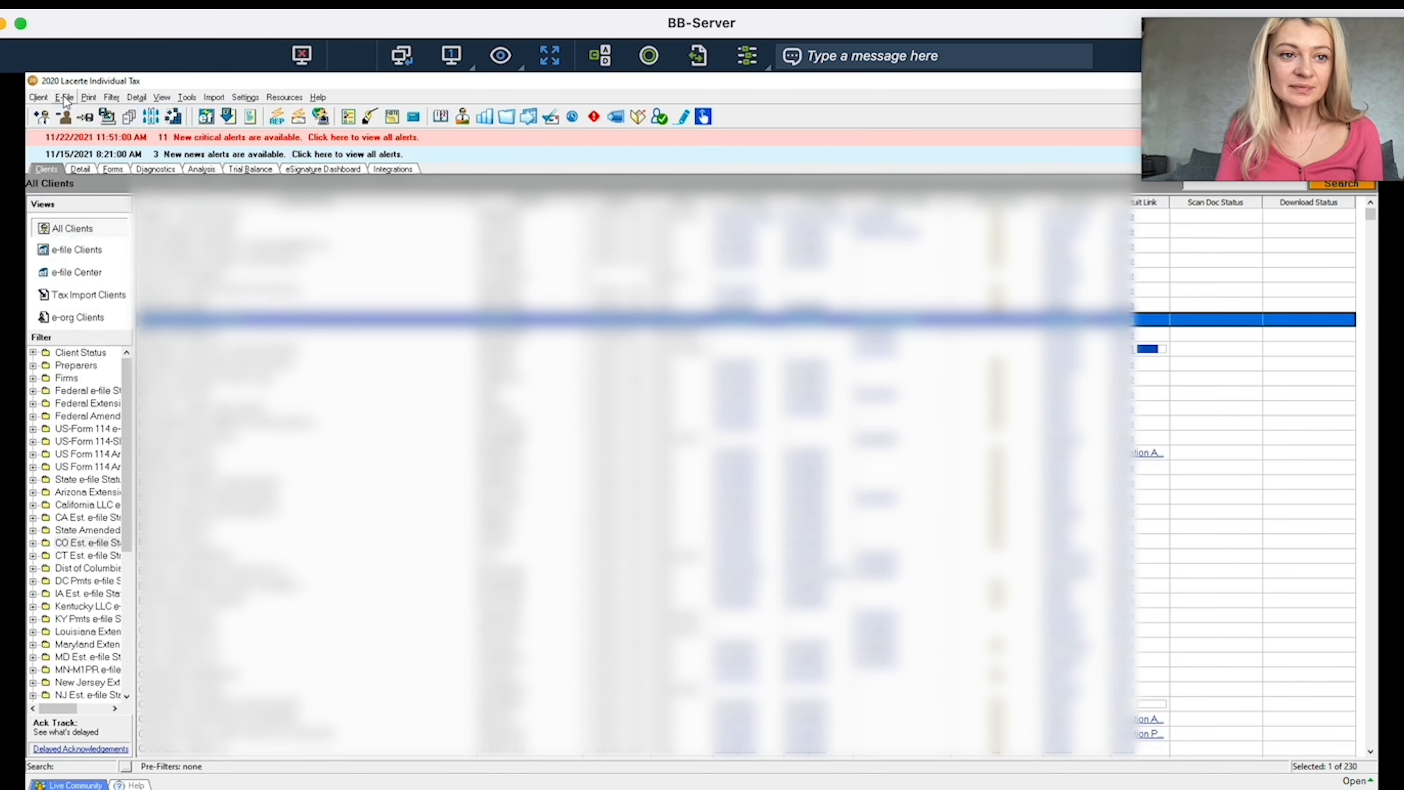
Review the e-file steps and the Print Document and Request eSignature options for the signature document
left_click(65, 99)
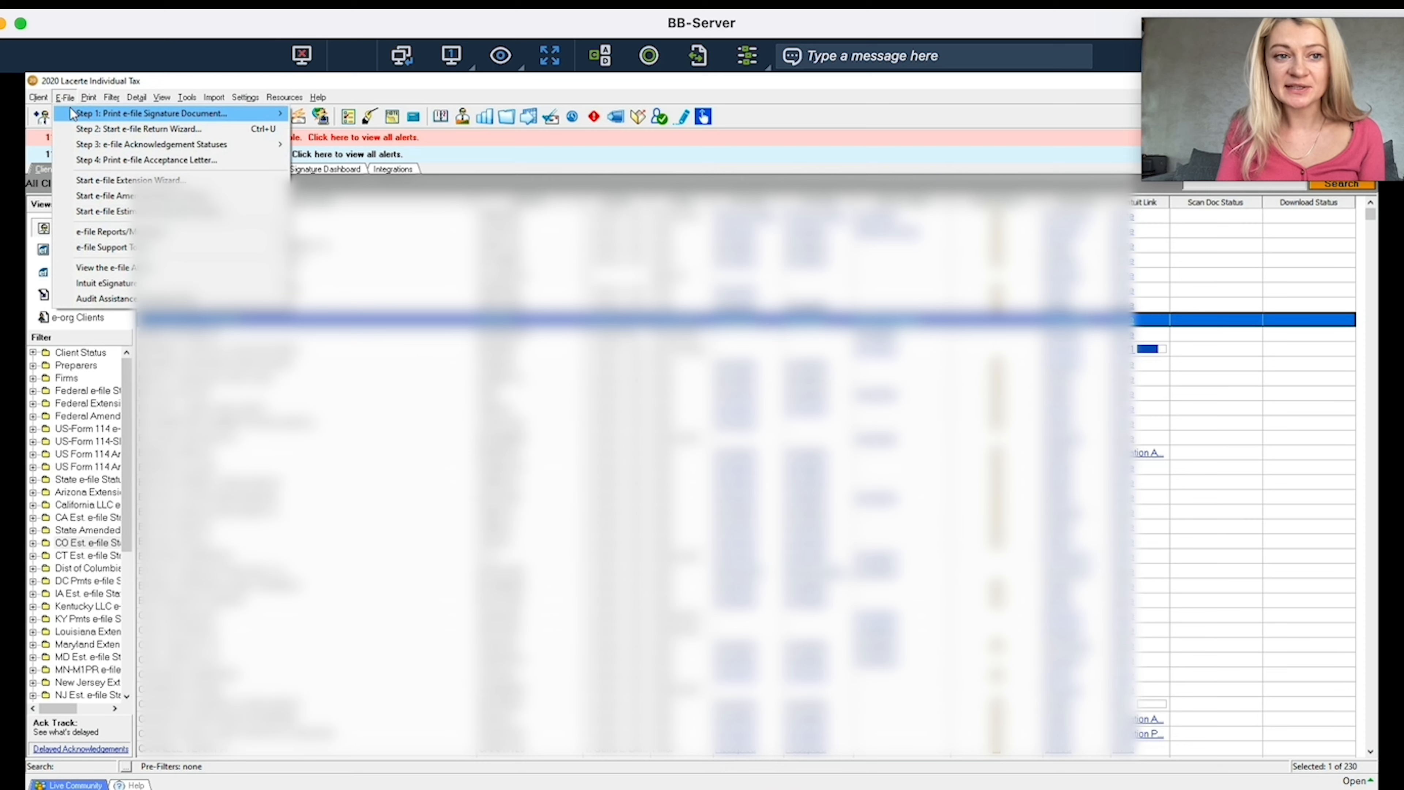
mouse_move(85, 114)
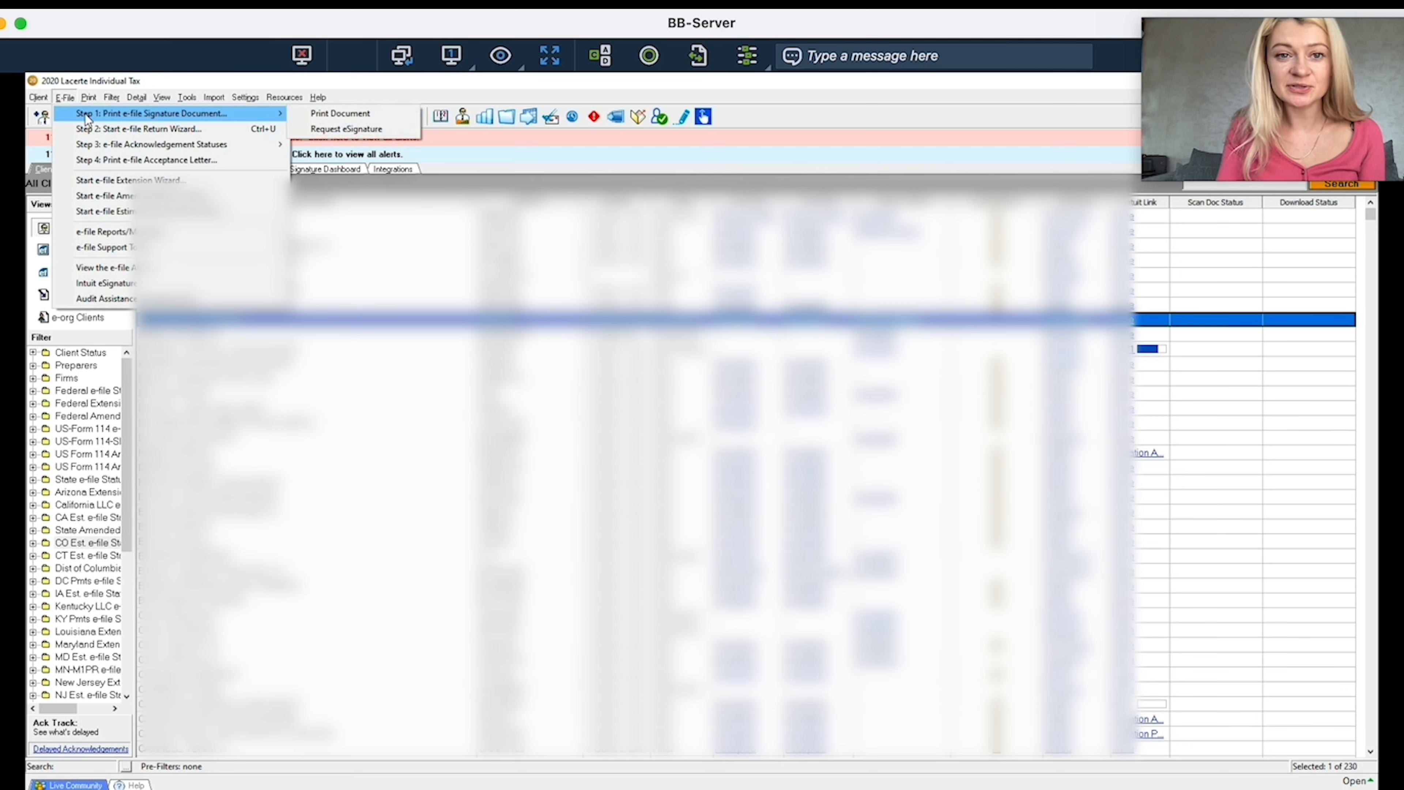
left_click(321, 130)
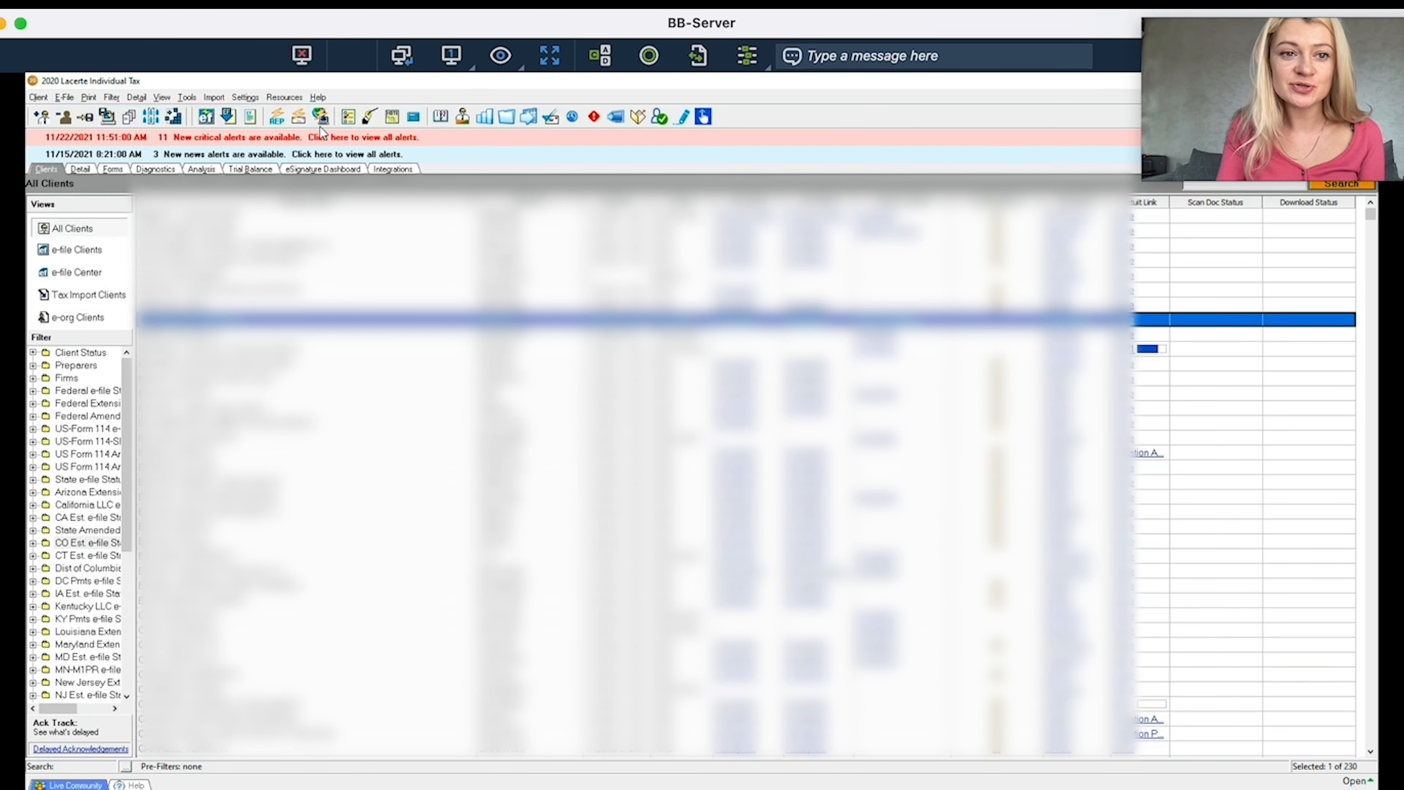
View the critical alerts notifications, move their window into full view, and close it
left_click(206, 117)
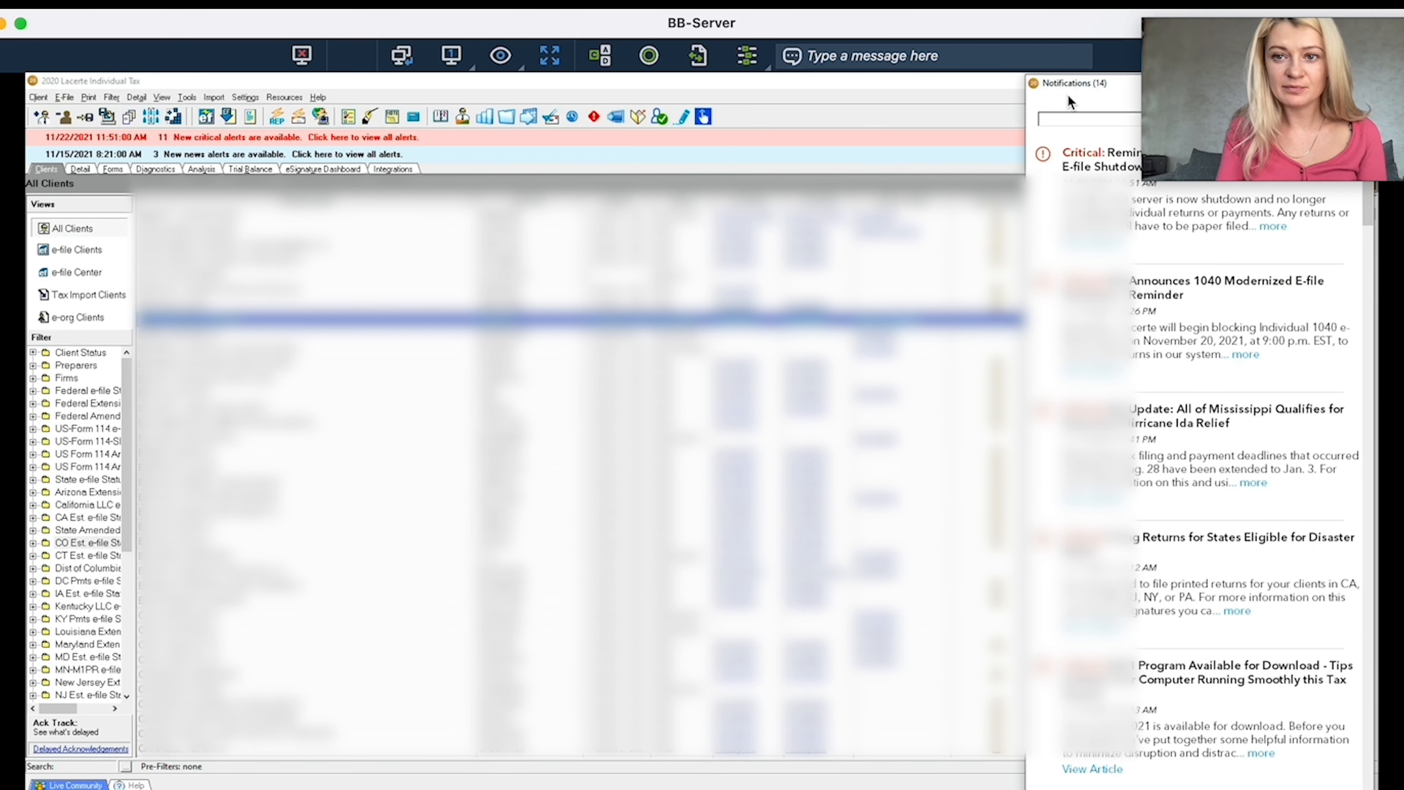
left_click_drag(1076, 83, 949, 95)
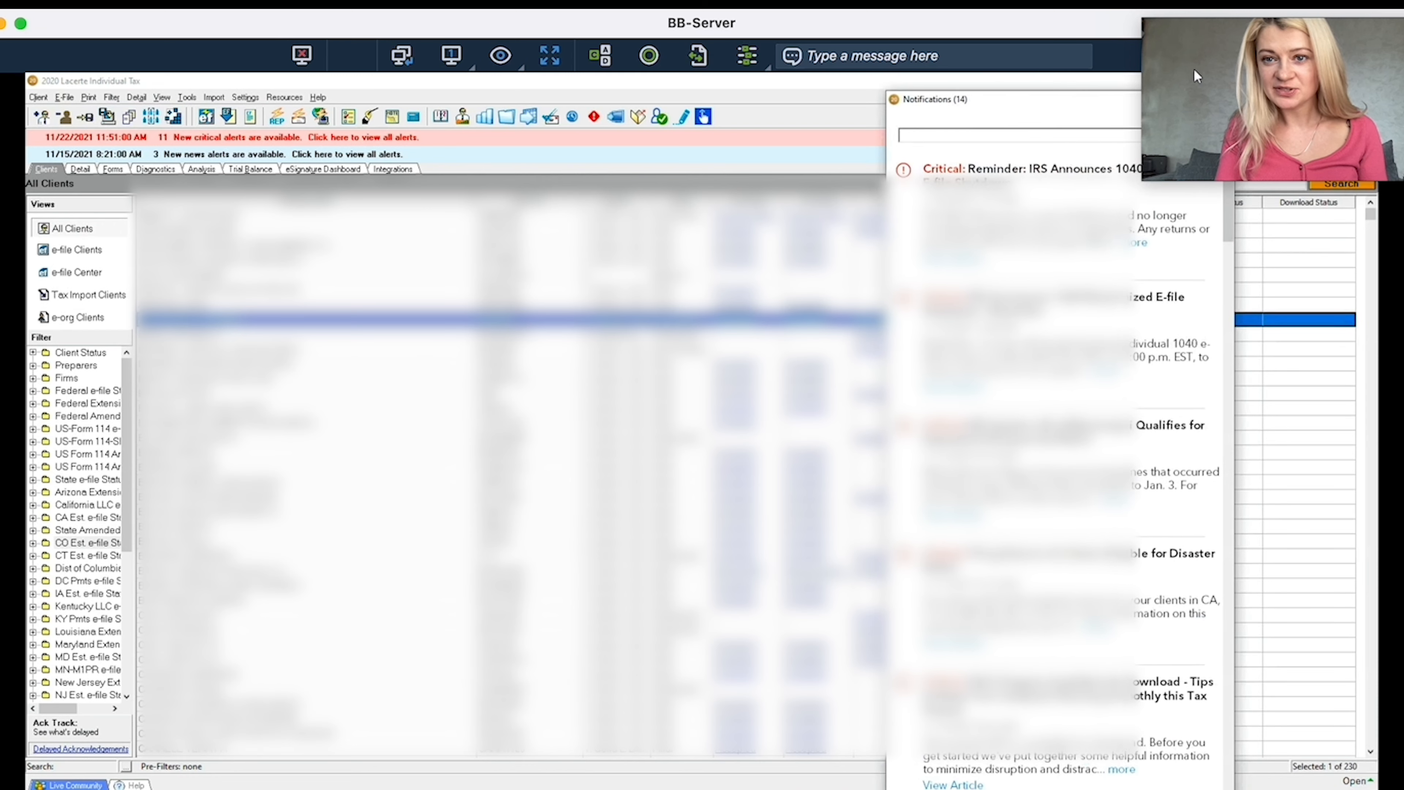
left_click_drag(1055, 105, 766, 106)
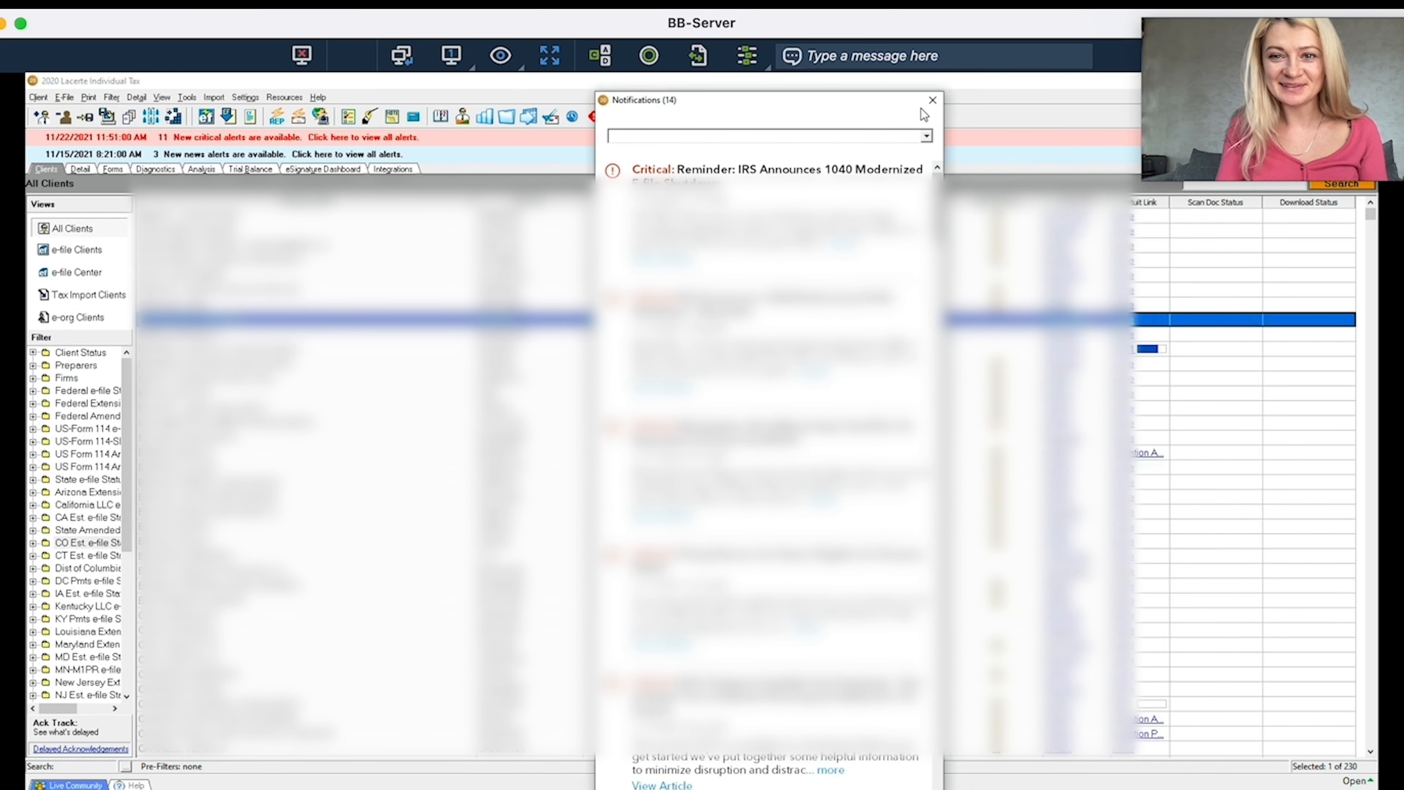
left_click(933, 100)
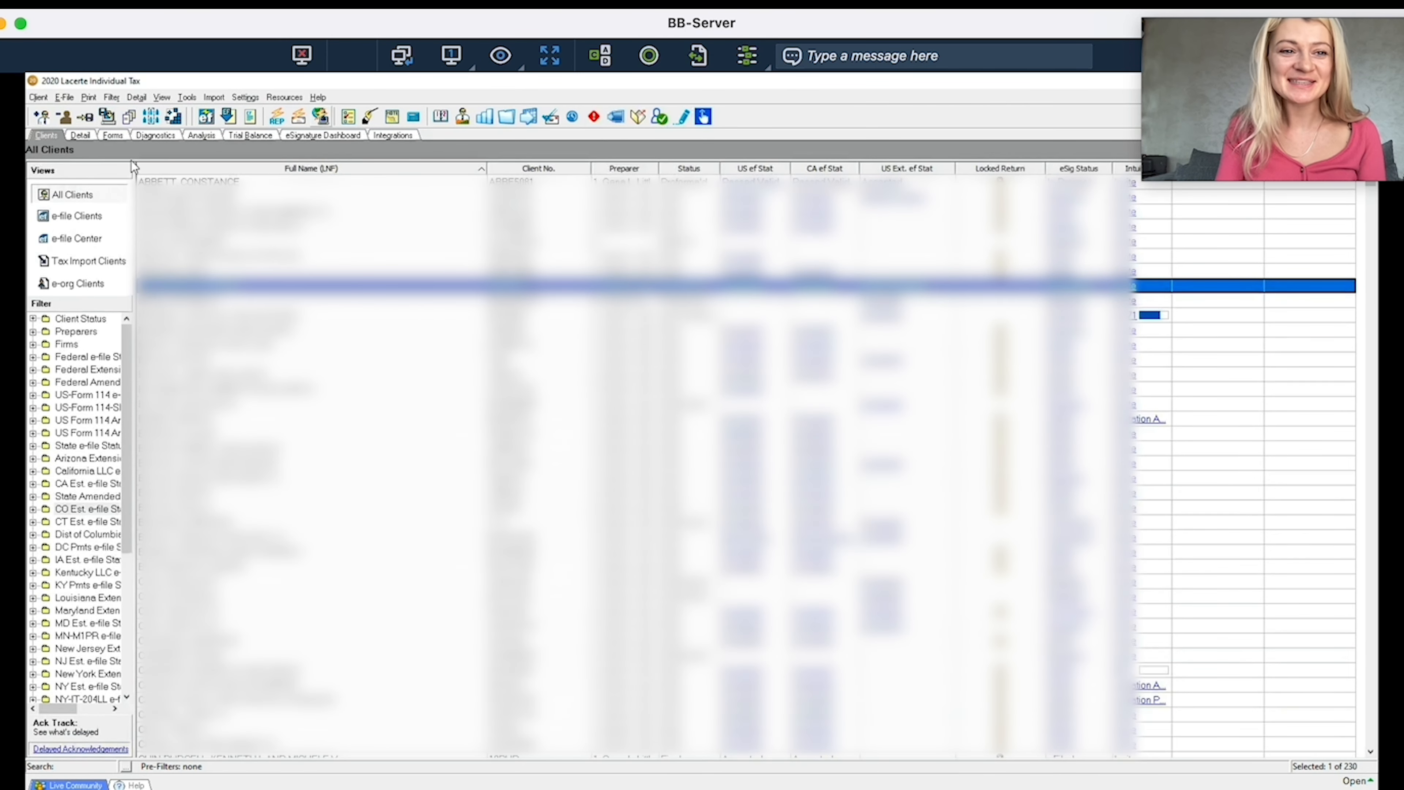
Review the print and detail commands, and expand the Client Status filter to show its statuses
left_click(89, 98)
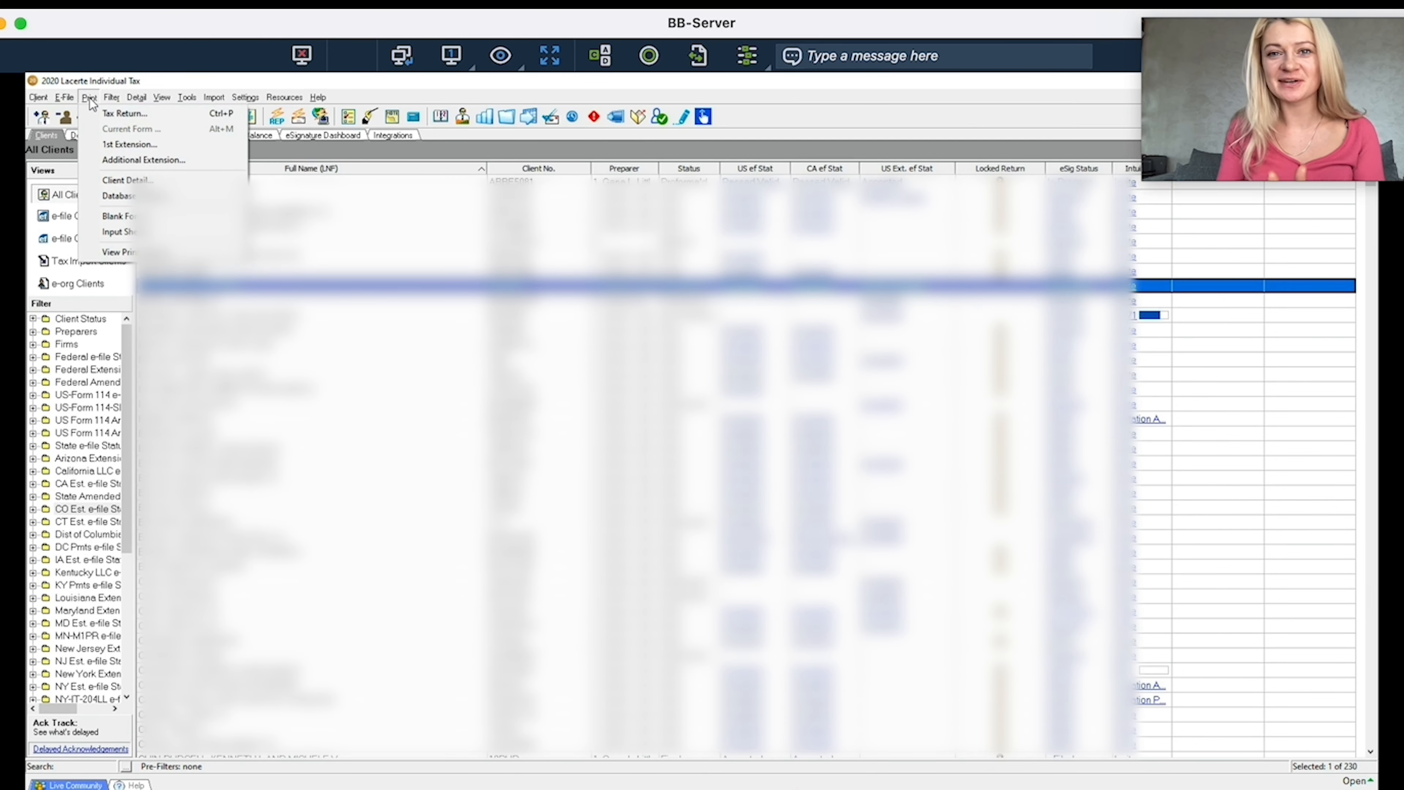
mouse_move(112, 96)
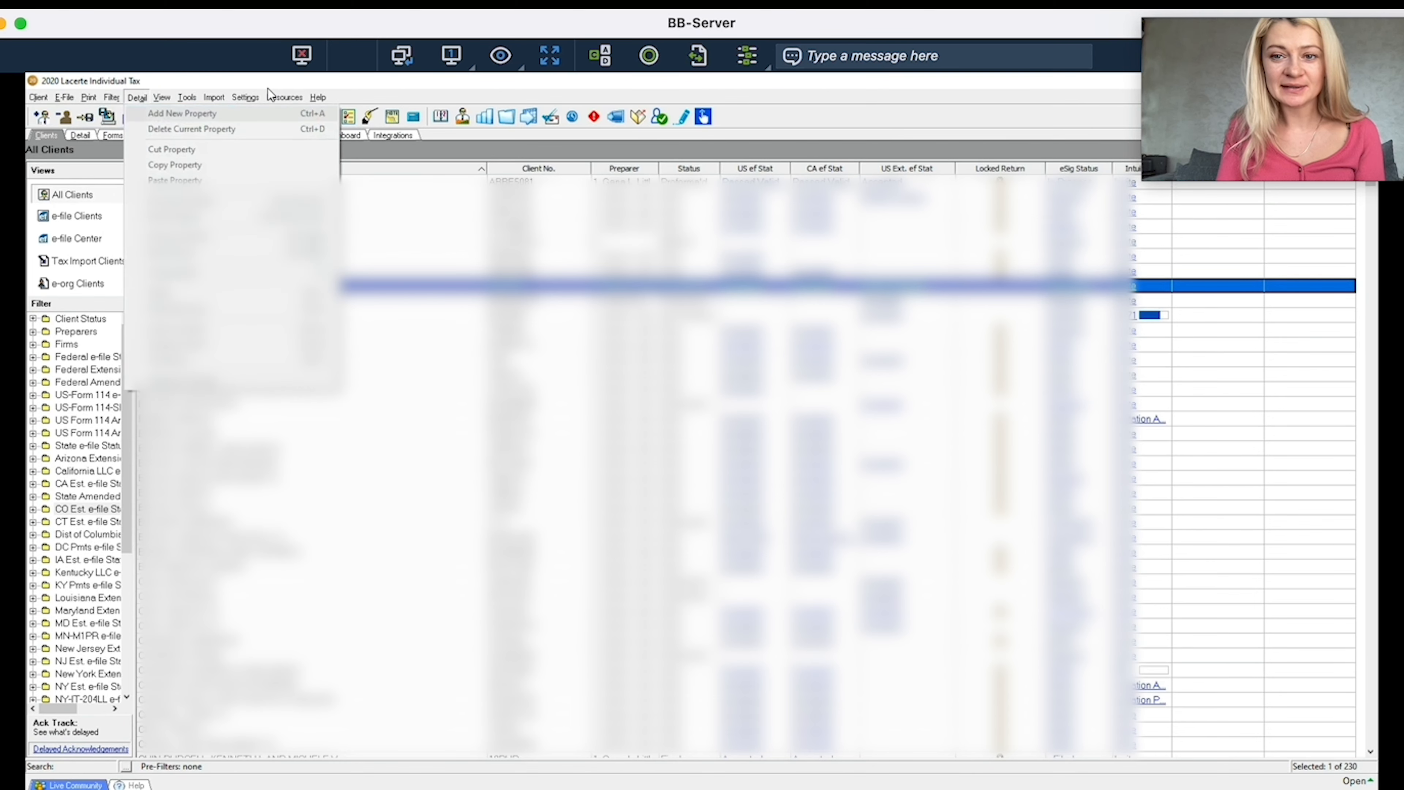
left_click(93, 327)
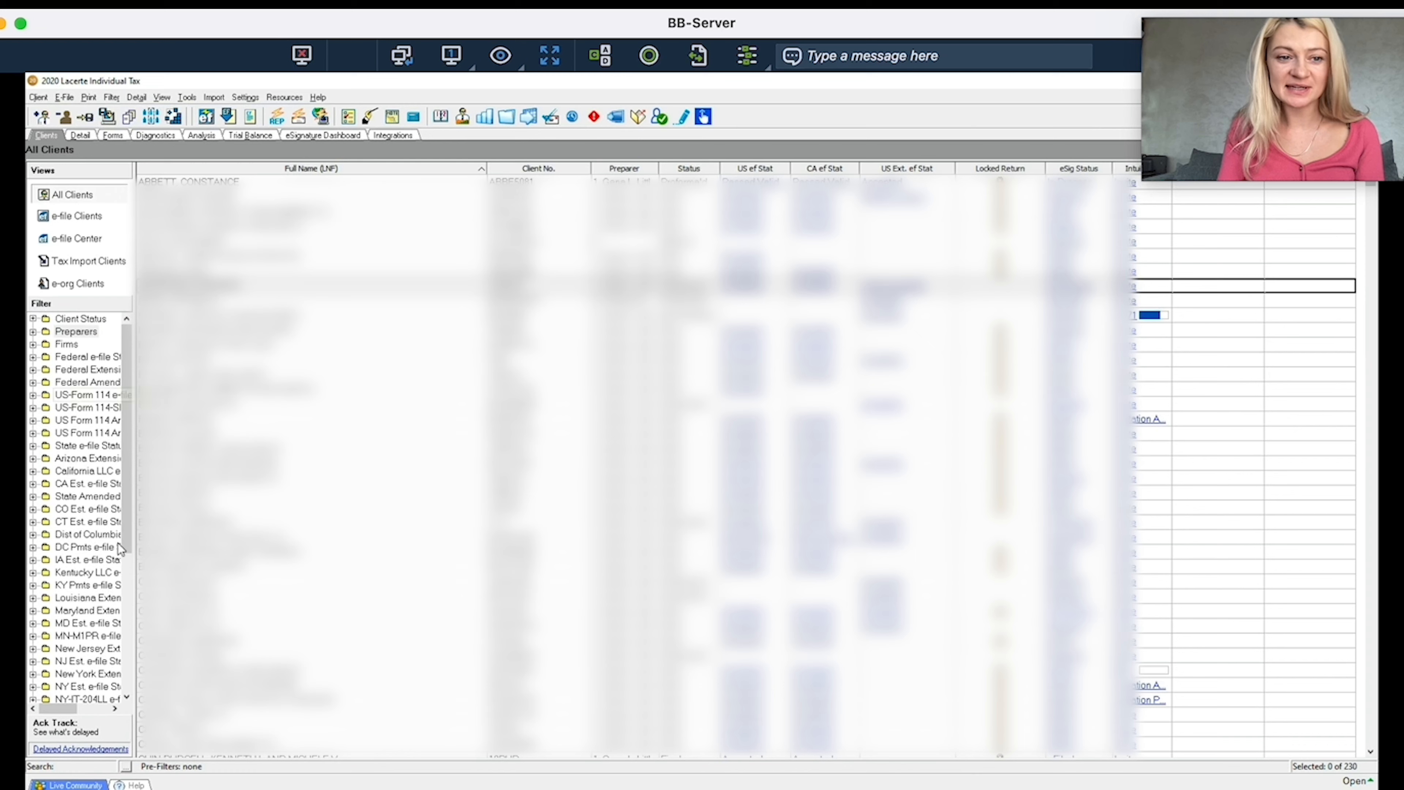
left_click(34, 319)
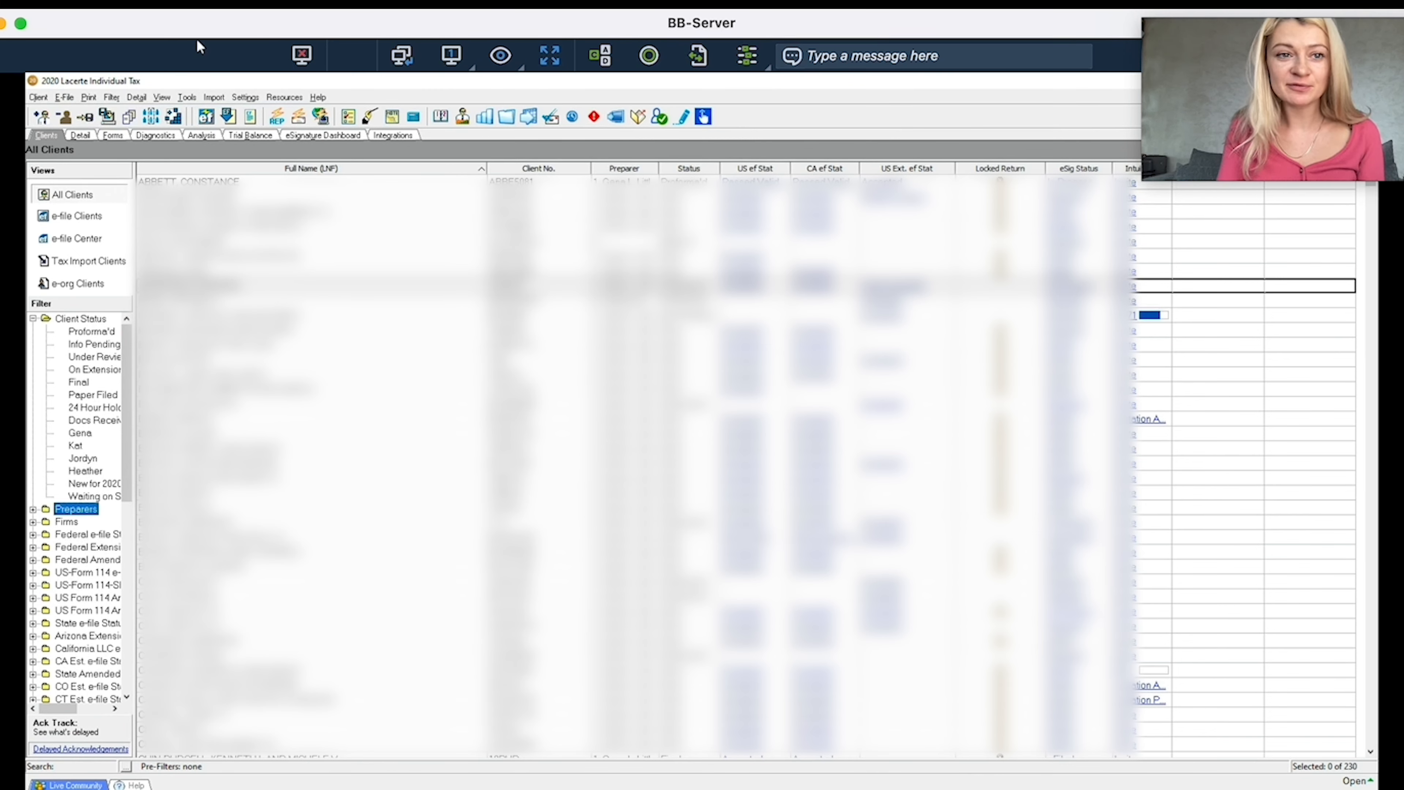
Review the view, tools, import, settings, resources and client commands, including the My Account options
left_click(163, 98)
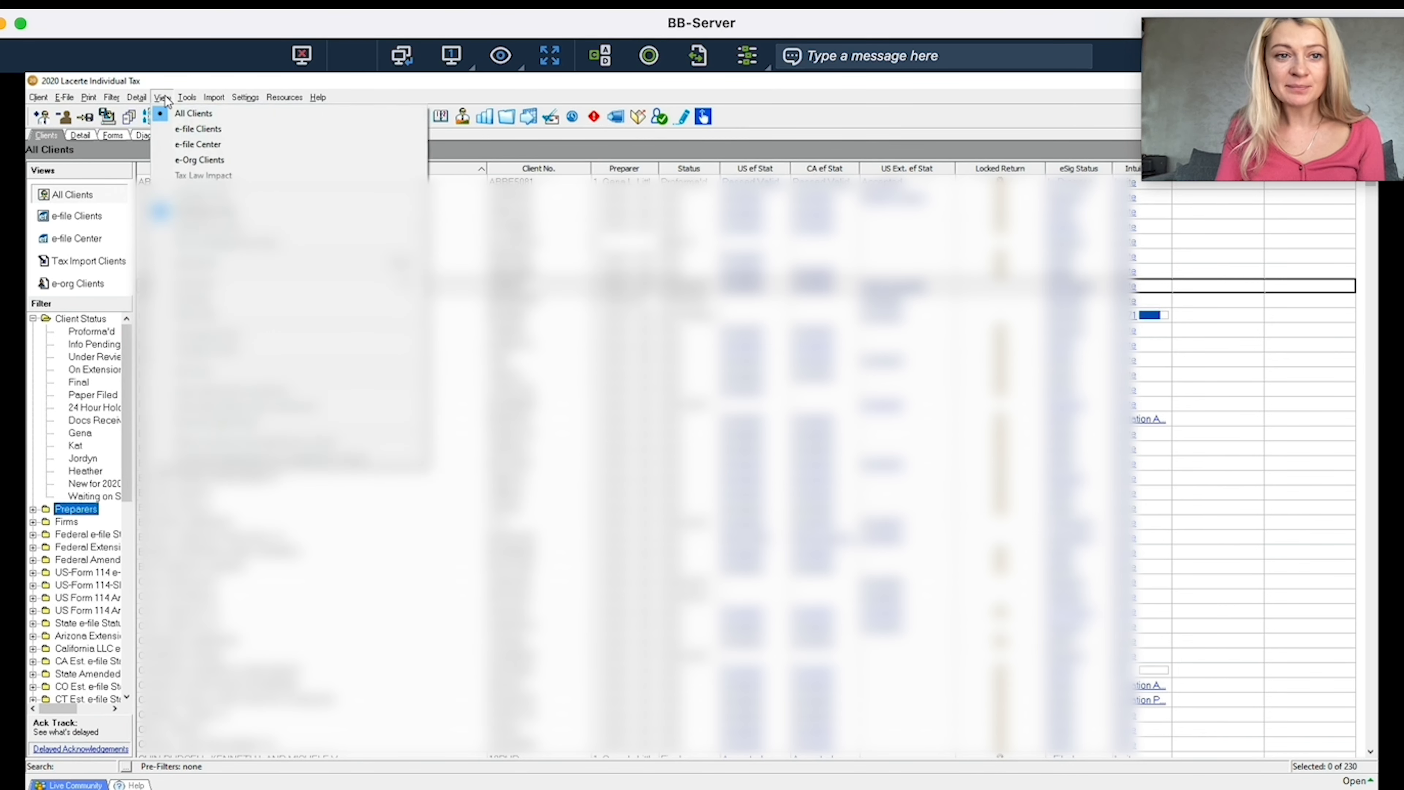
left_click(189, 98)
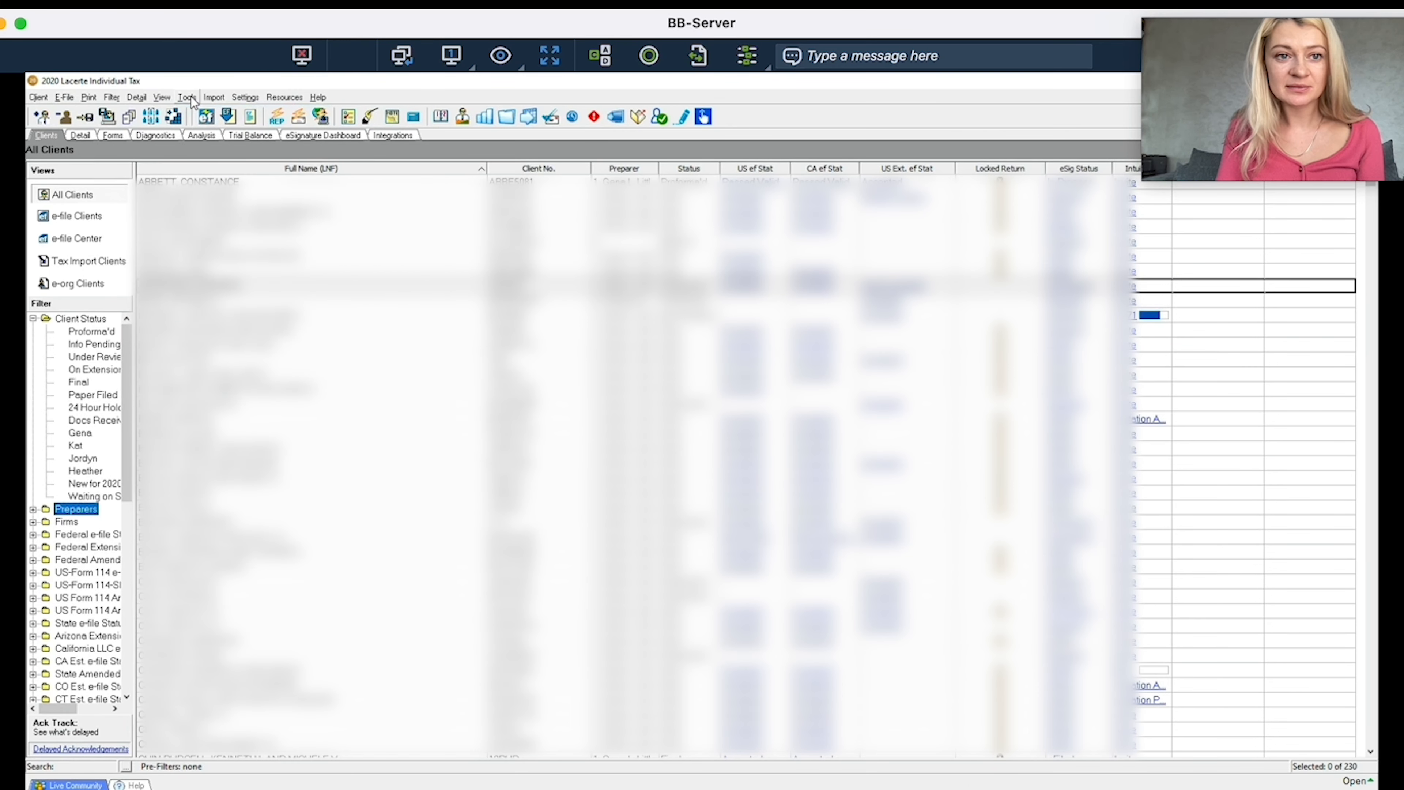
left_click(192, 101)
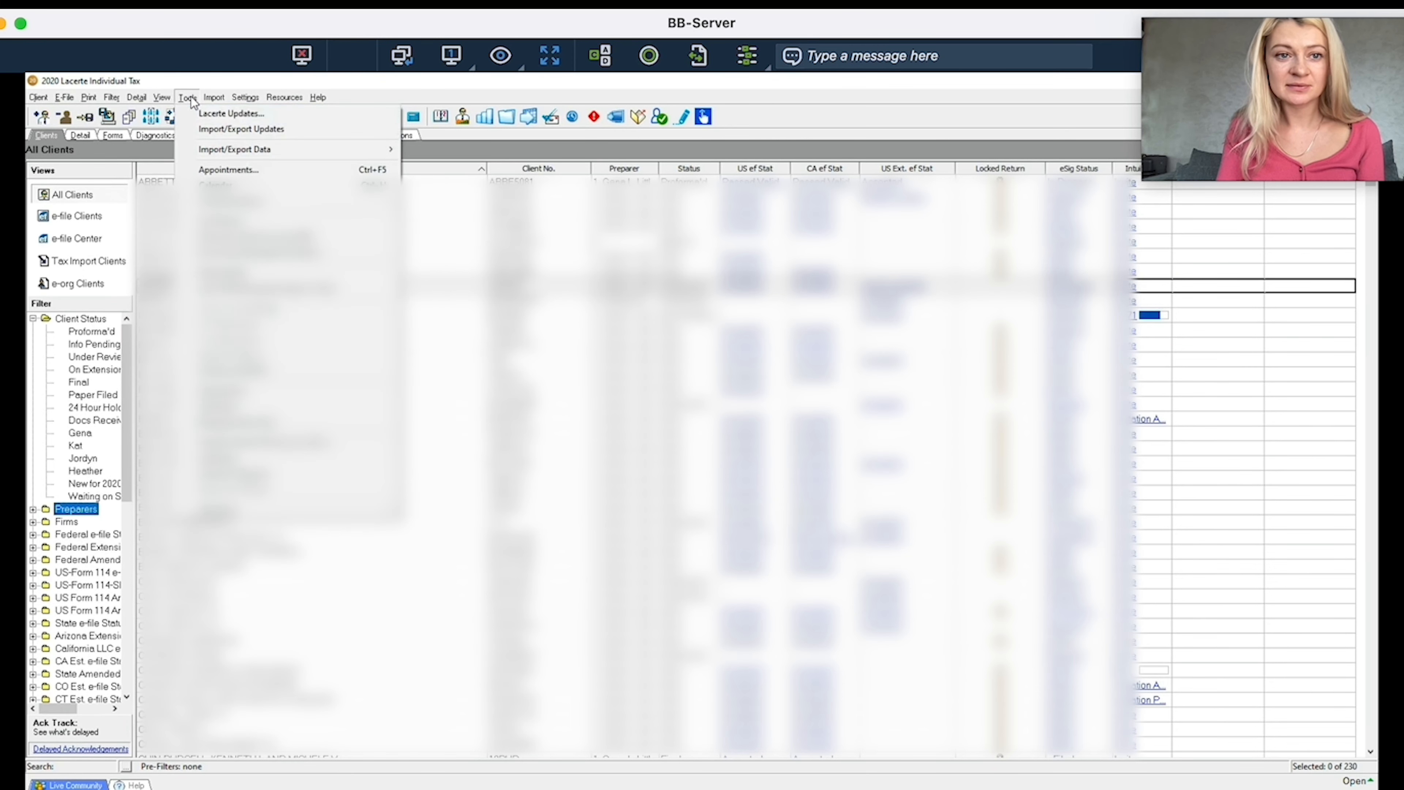
left_click(213, 100)
left_click(246, 99)
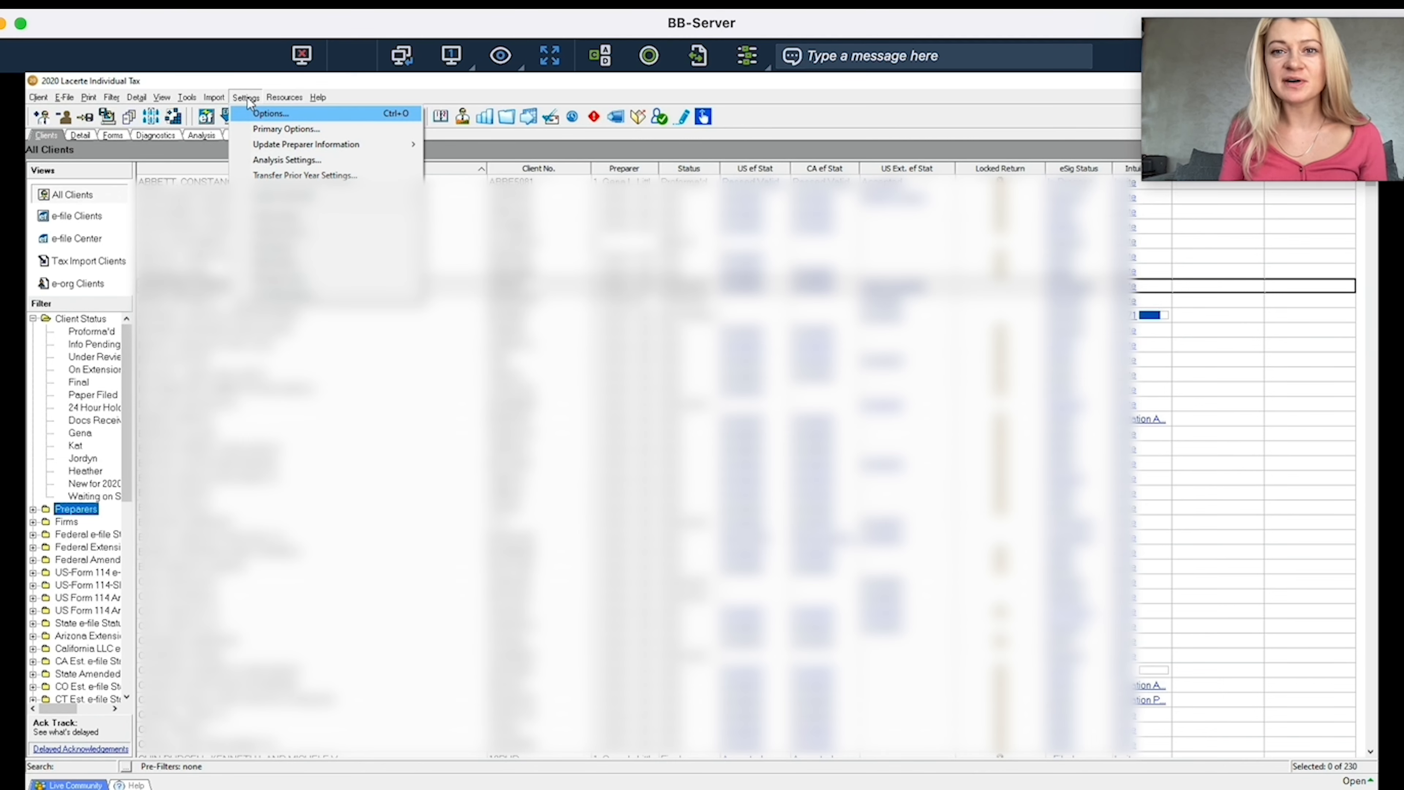
left_click(271, 103)
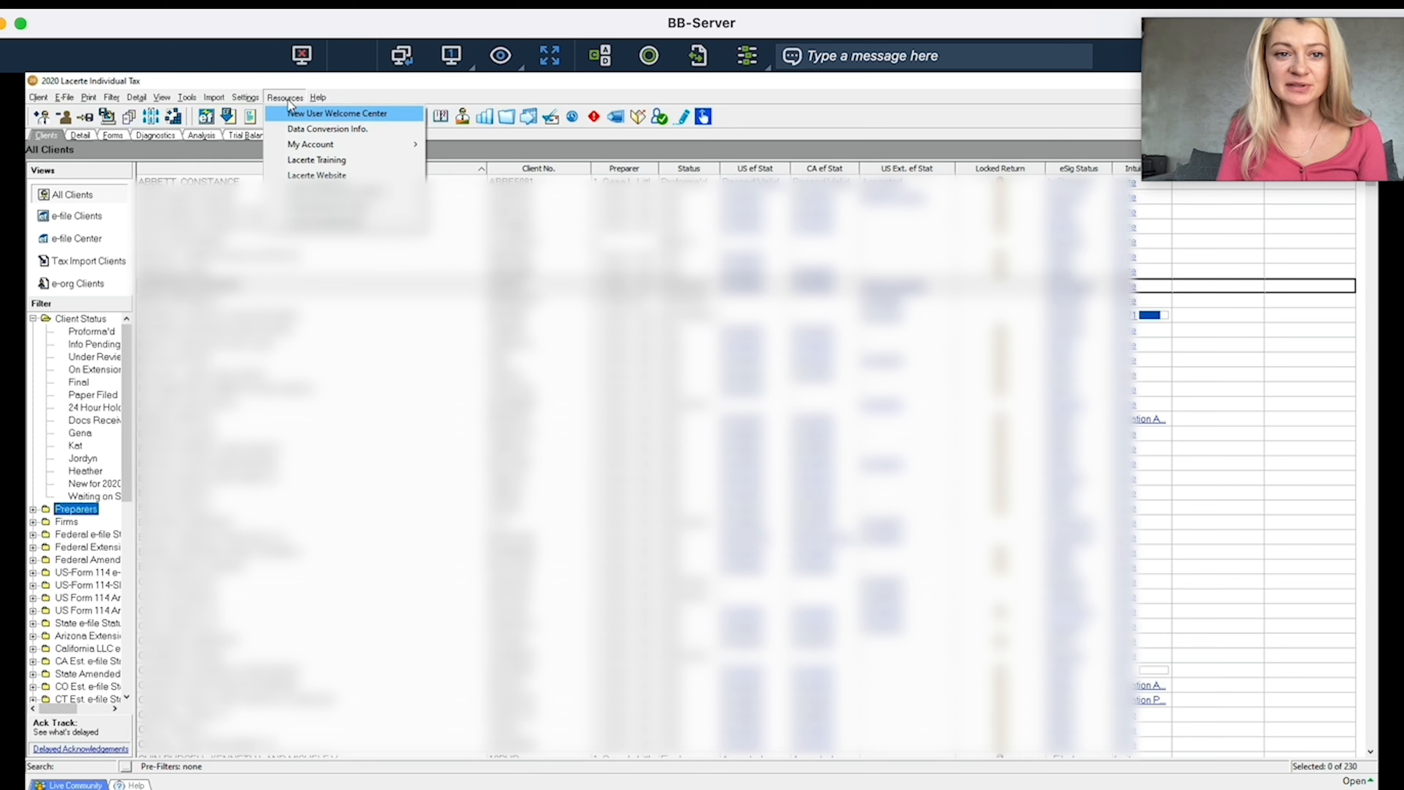
mouse_move(307, 148)
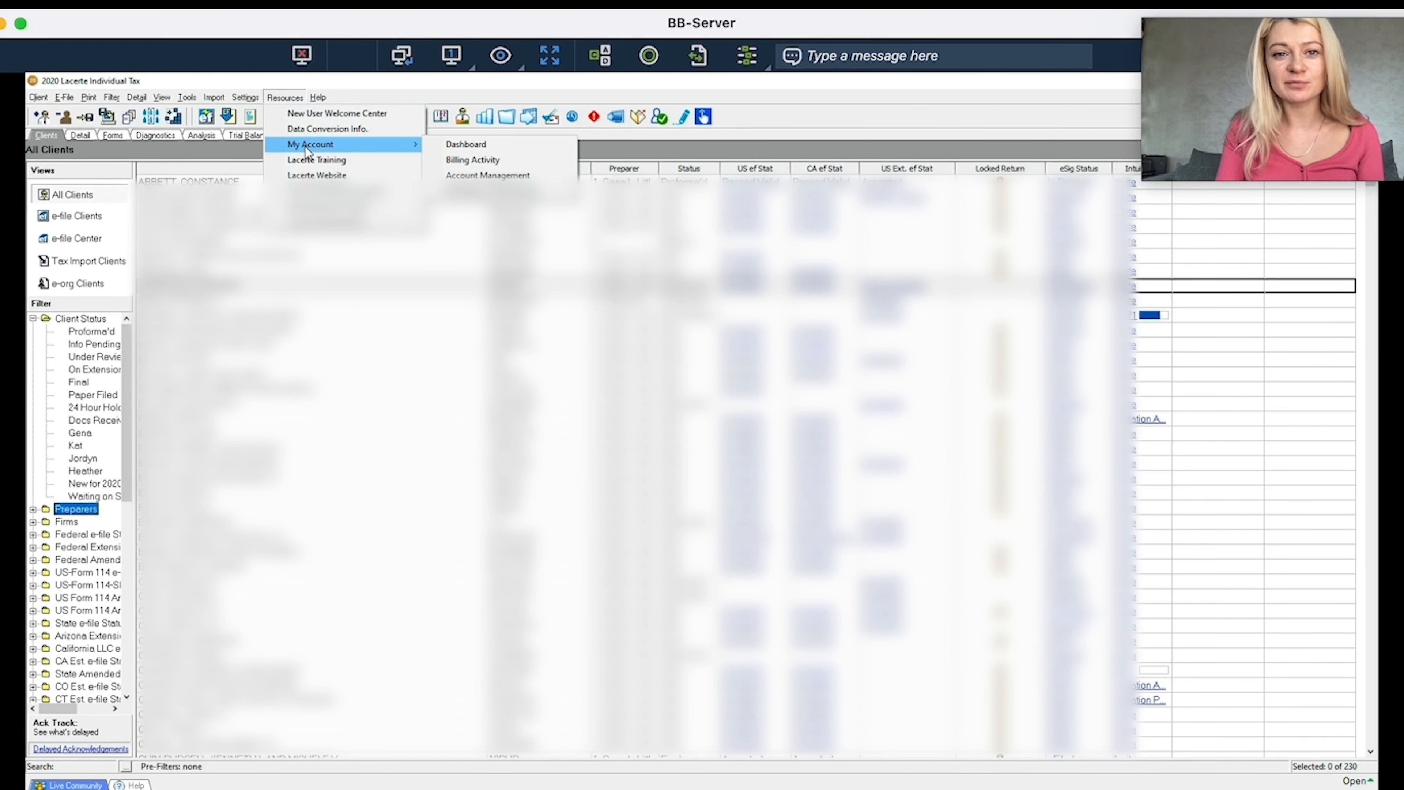
left_click(482, 89)
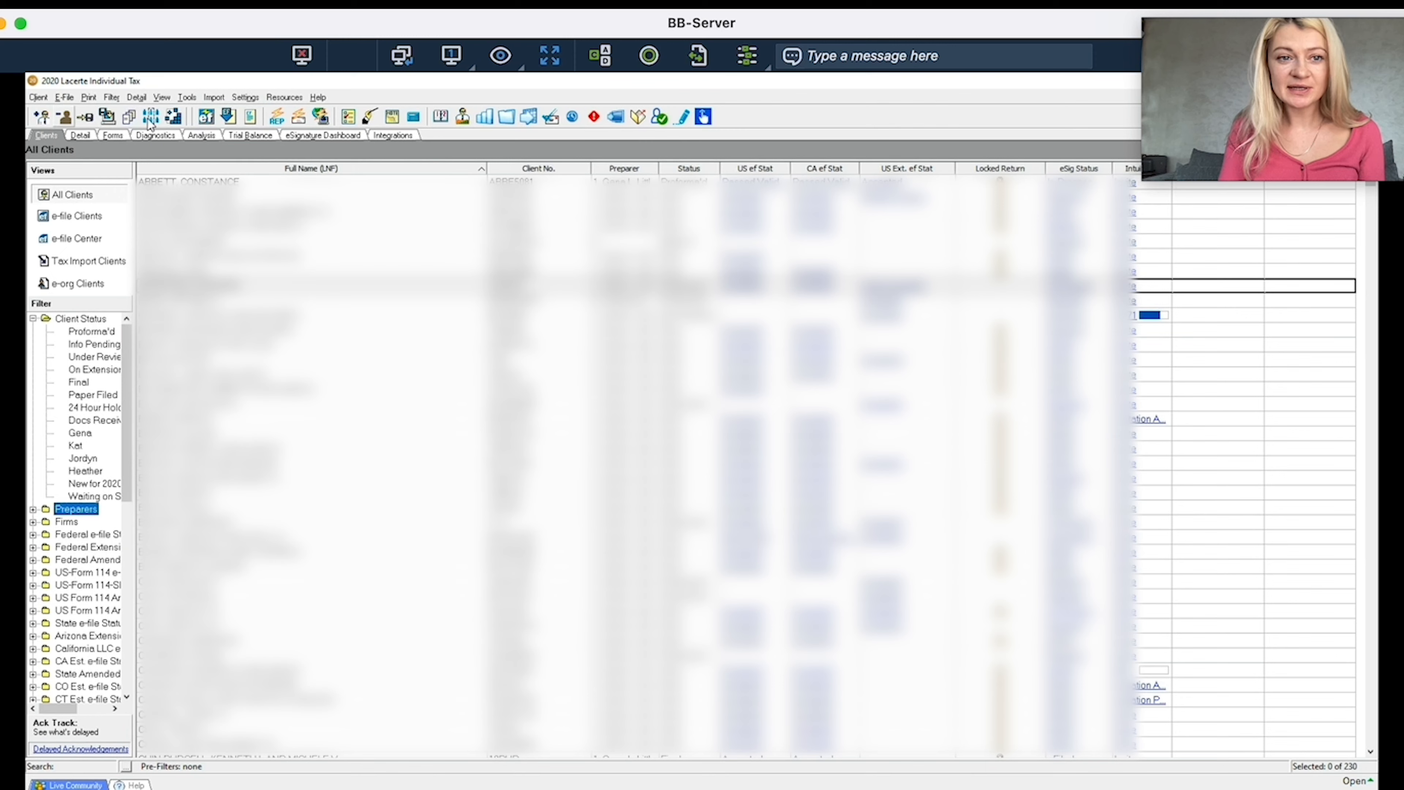
left_click(39, 98)
left_click(177, 83)
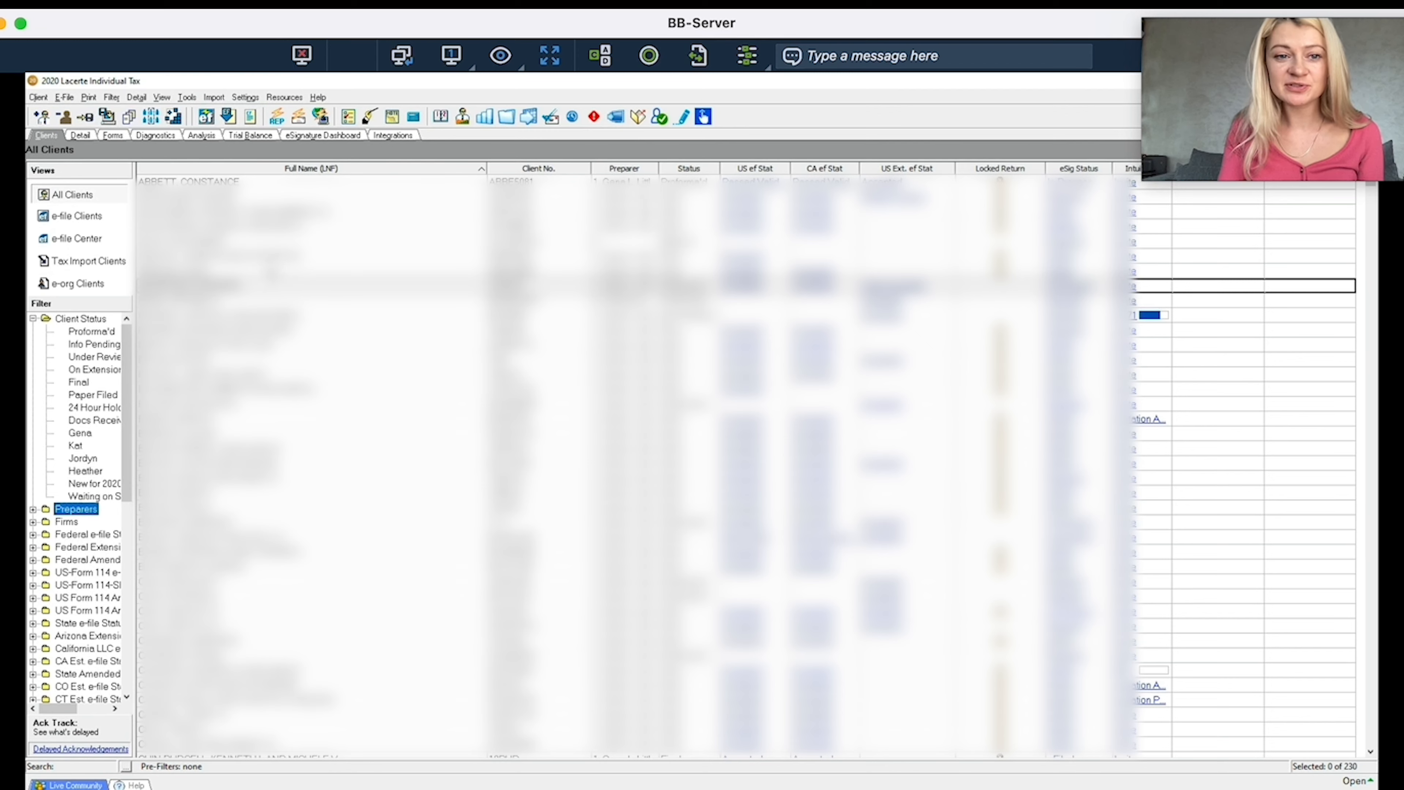
Select a client, view the Display options for the All Clients list columns, and close the options window
left_click(269, 260)
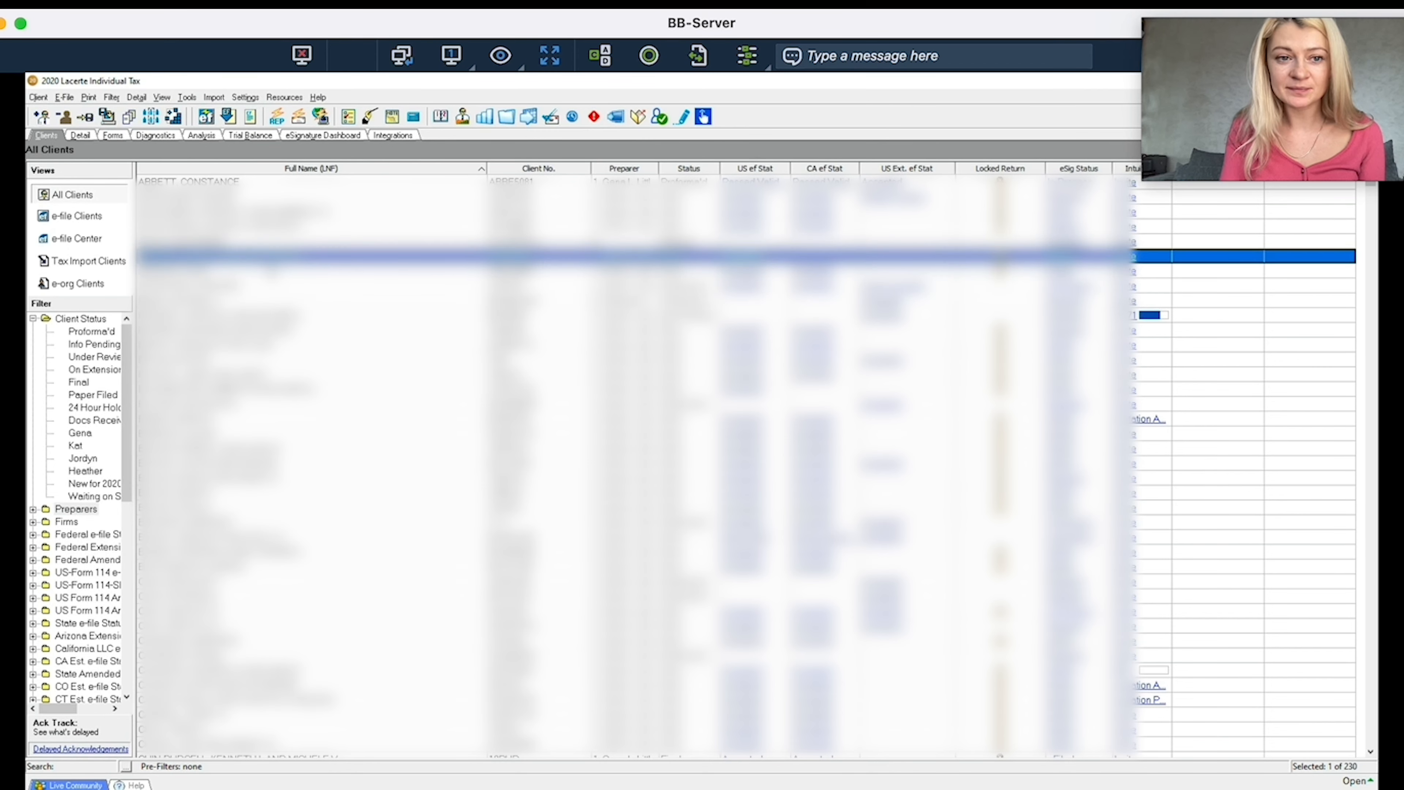
right_click(501, 193)
left_click(556, 265)
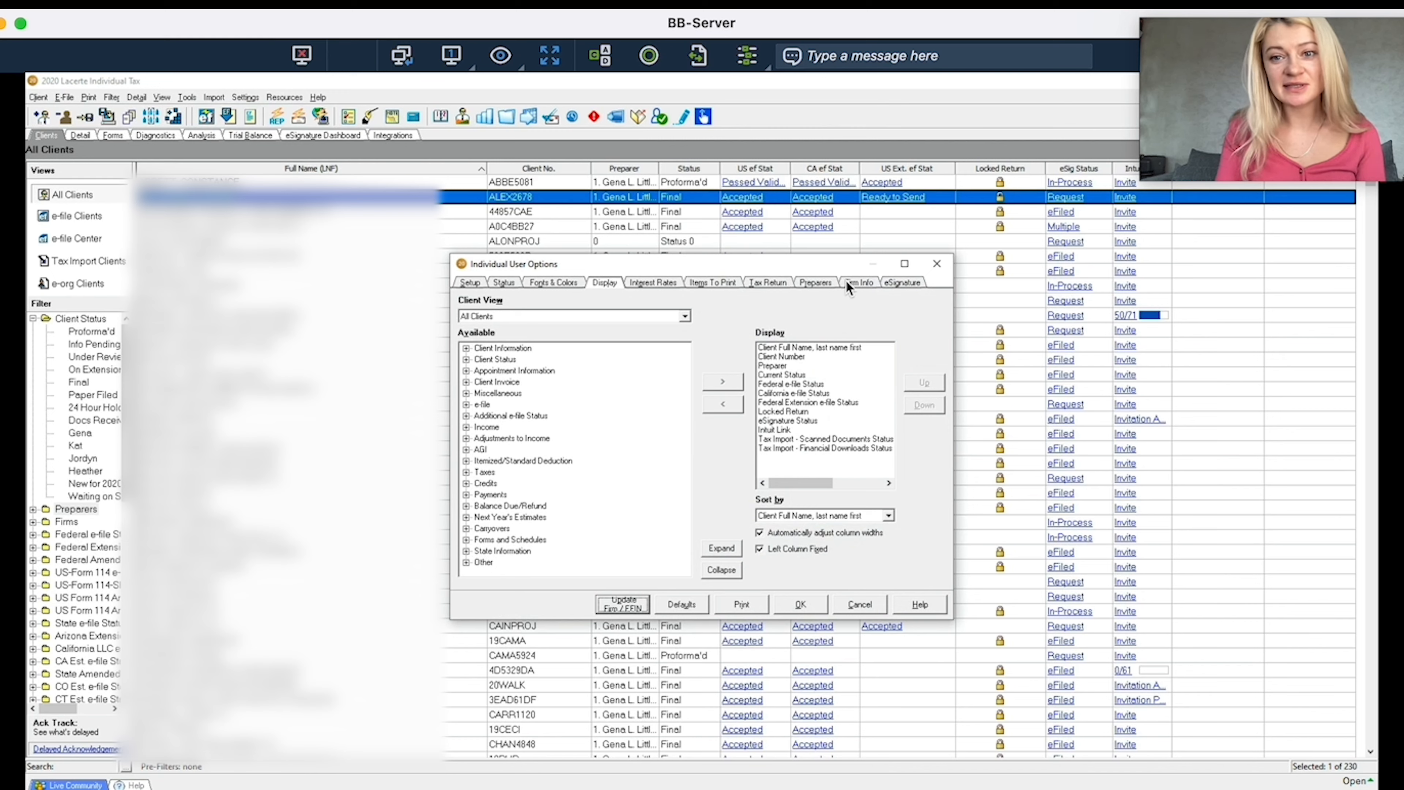
left_click(936, 265)
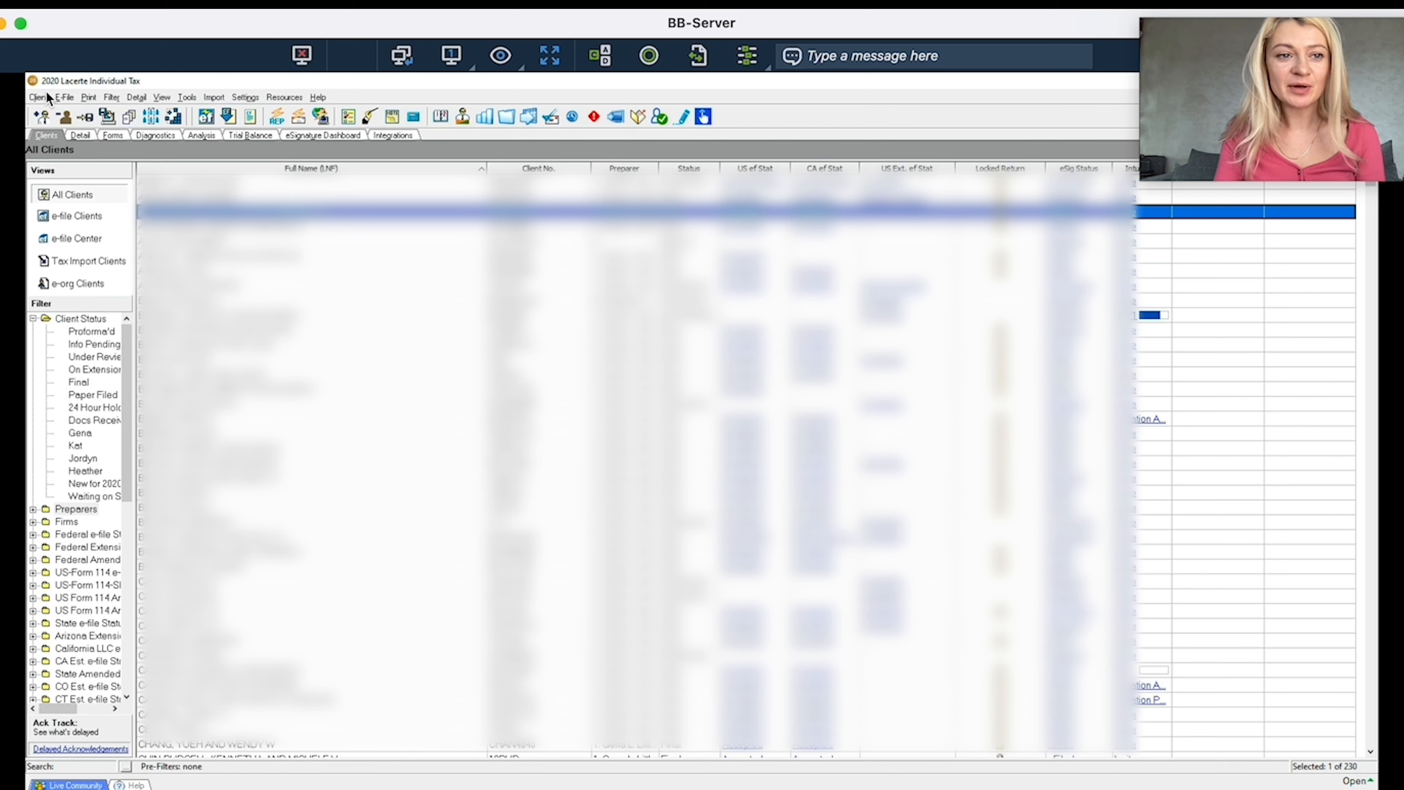
Add a new client and open its Client Information screen
left_click(39, 97)
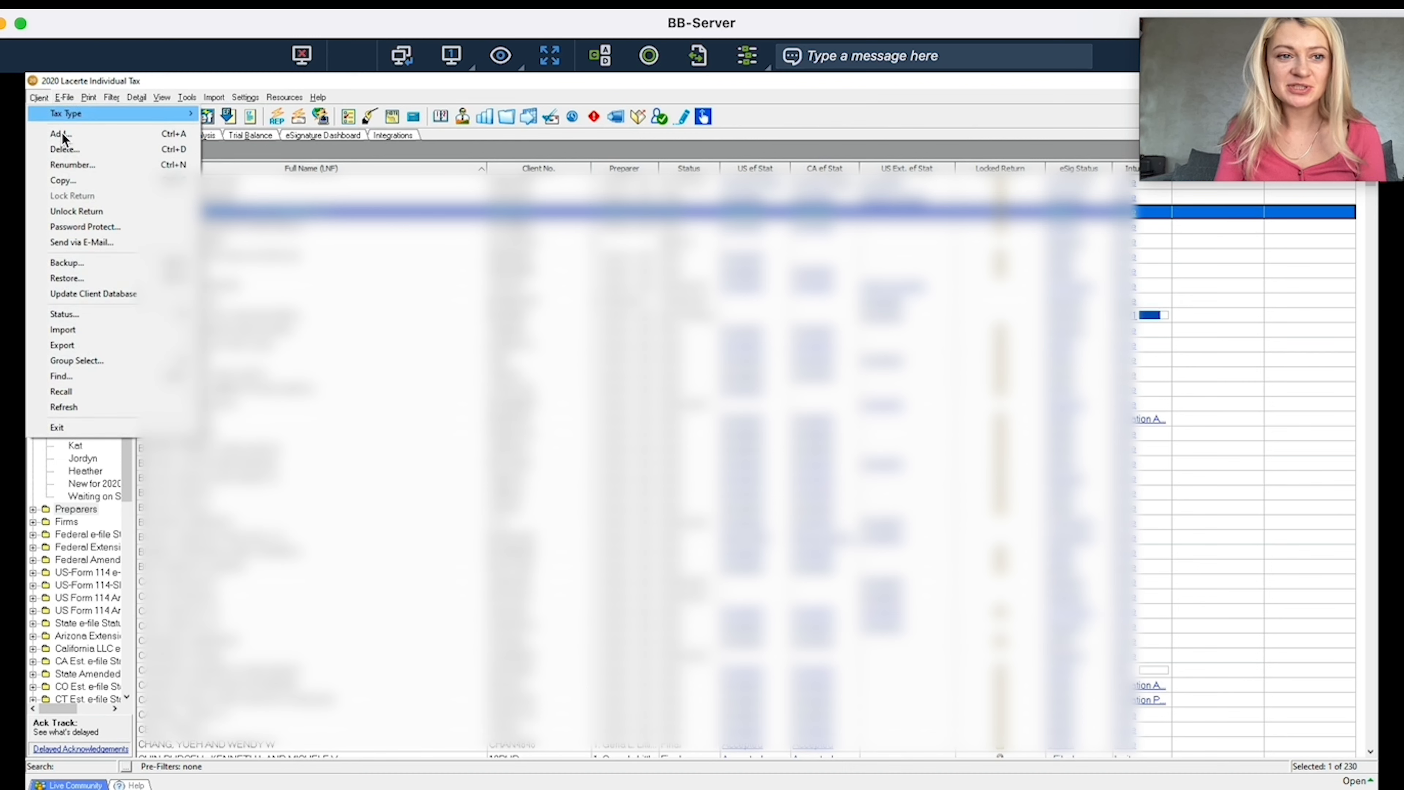
left_click(139, 134)
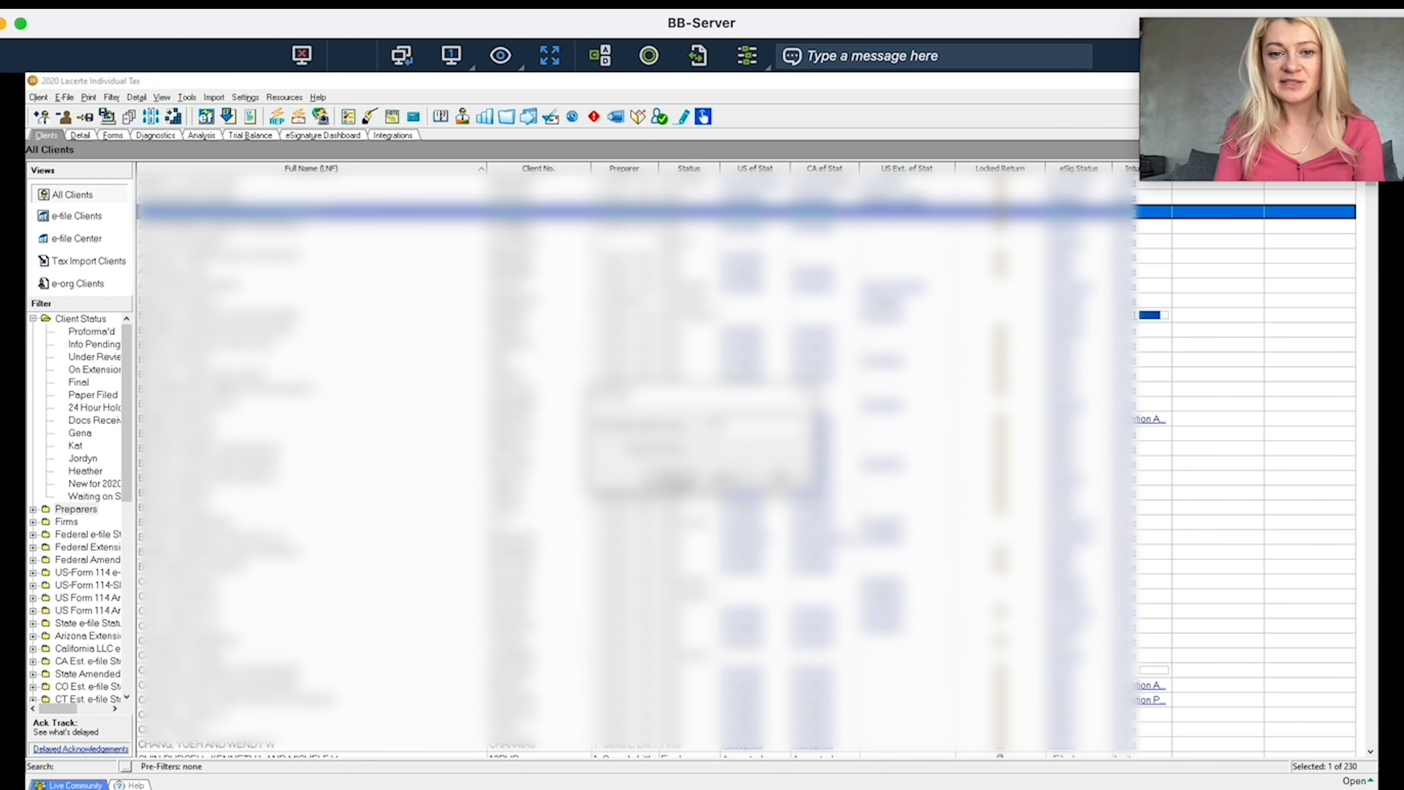
left_click(679, 479)
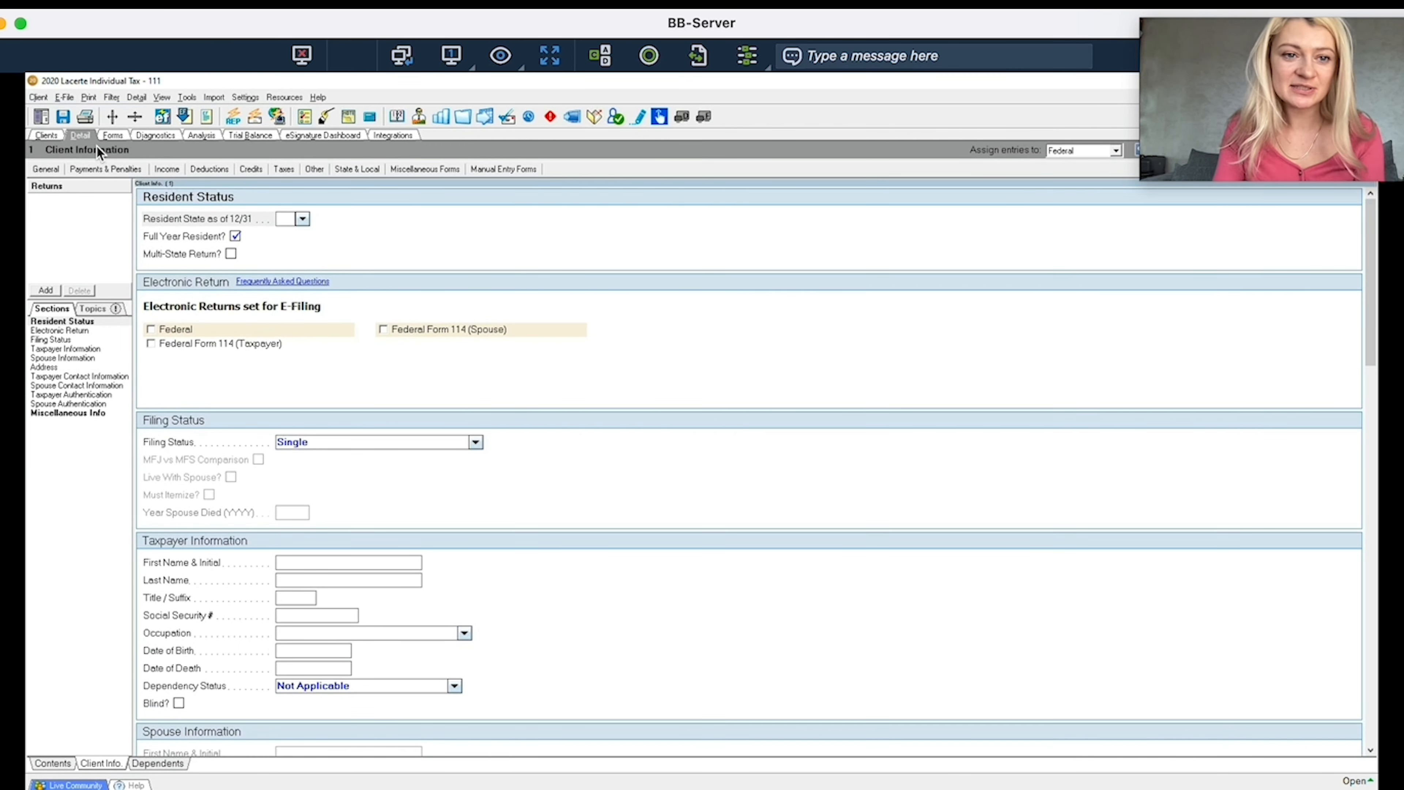
Set the new client's resident state to CA and mark the Federal and California returns for e-filing
type("ca")
left_click(302, 232)
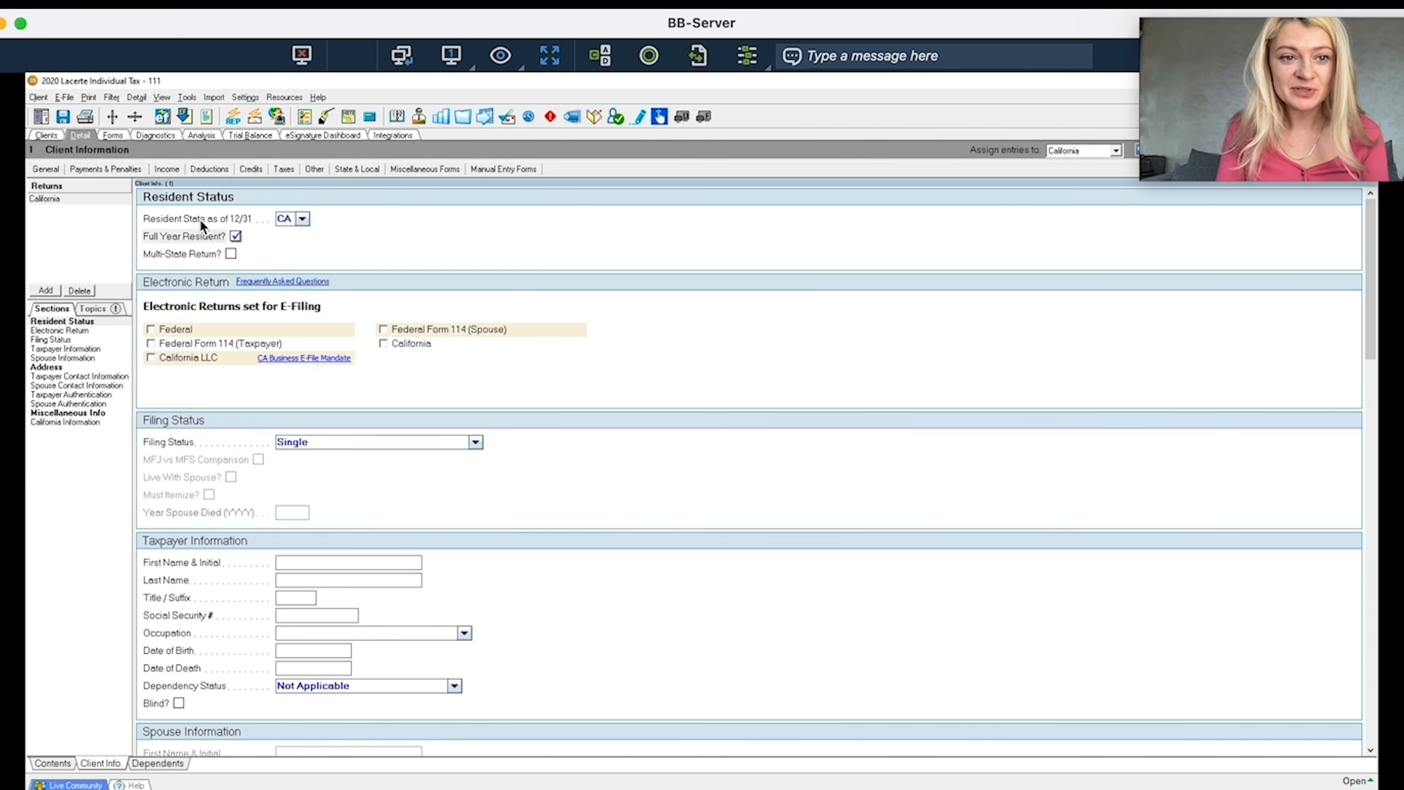
left_click(151, 329)
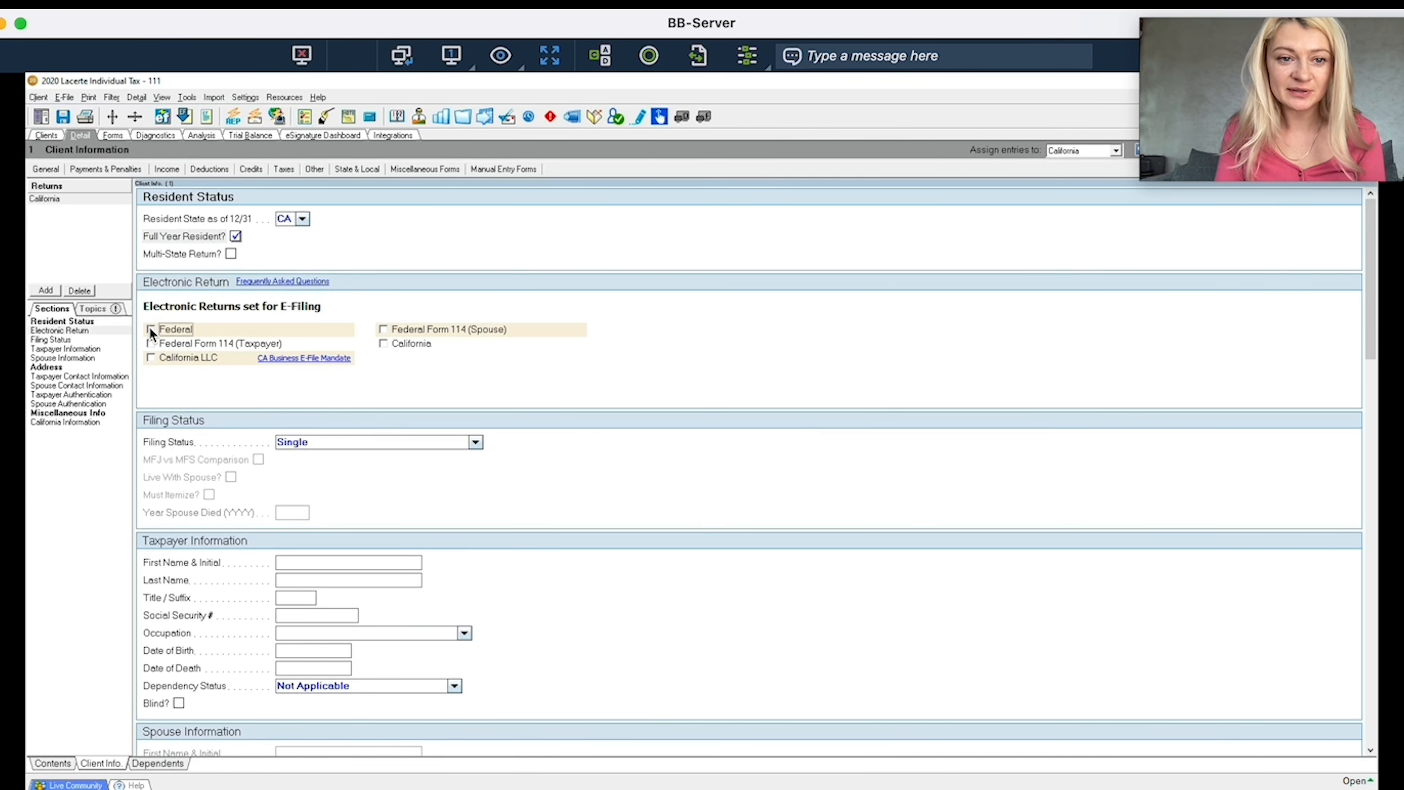
left_click(384, 344)
scroll(402, 438, "down", 10)
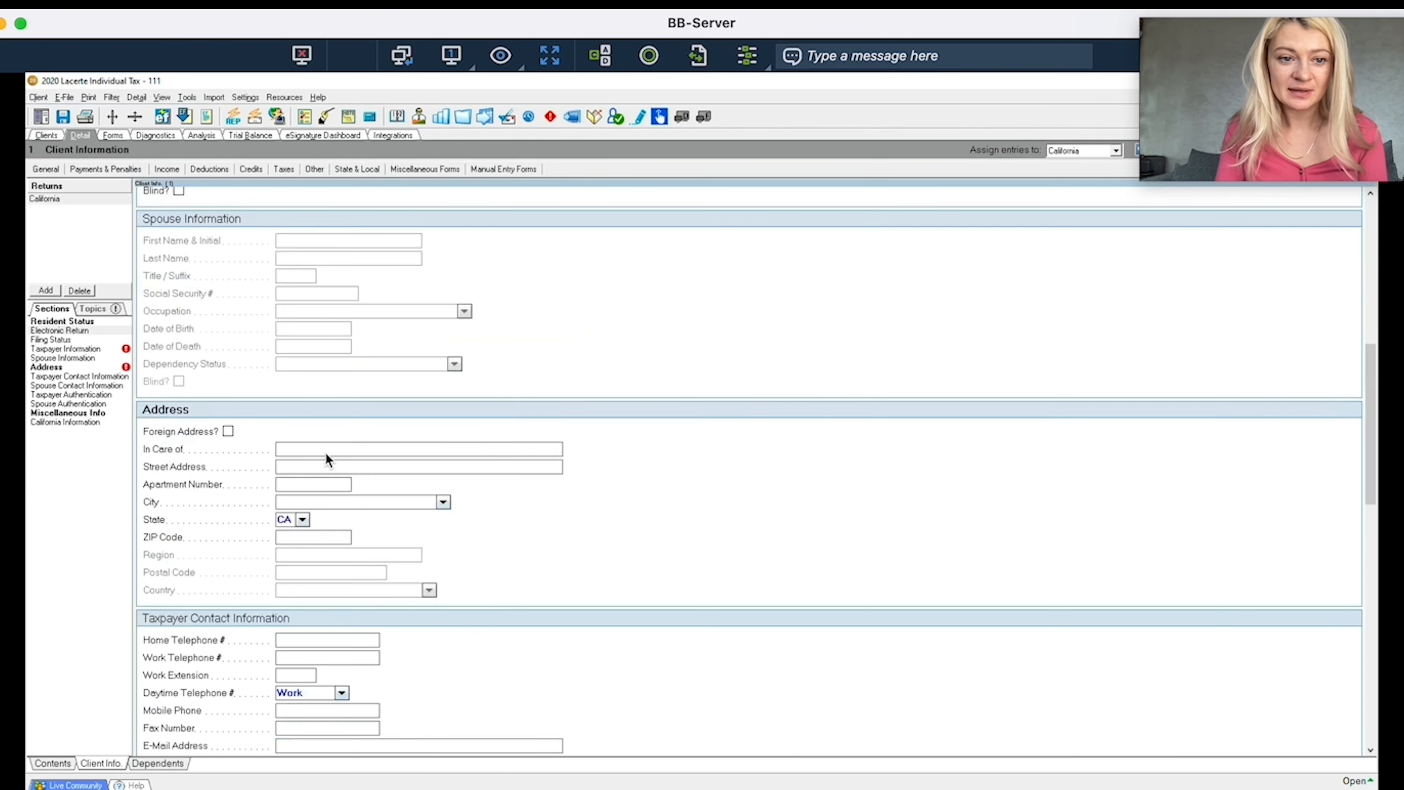
left_click(279, 462)
scroll(282, 440, "up", 4)
scroll(282, 440, "up", 7)
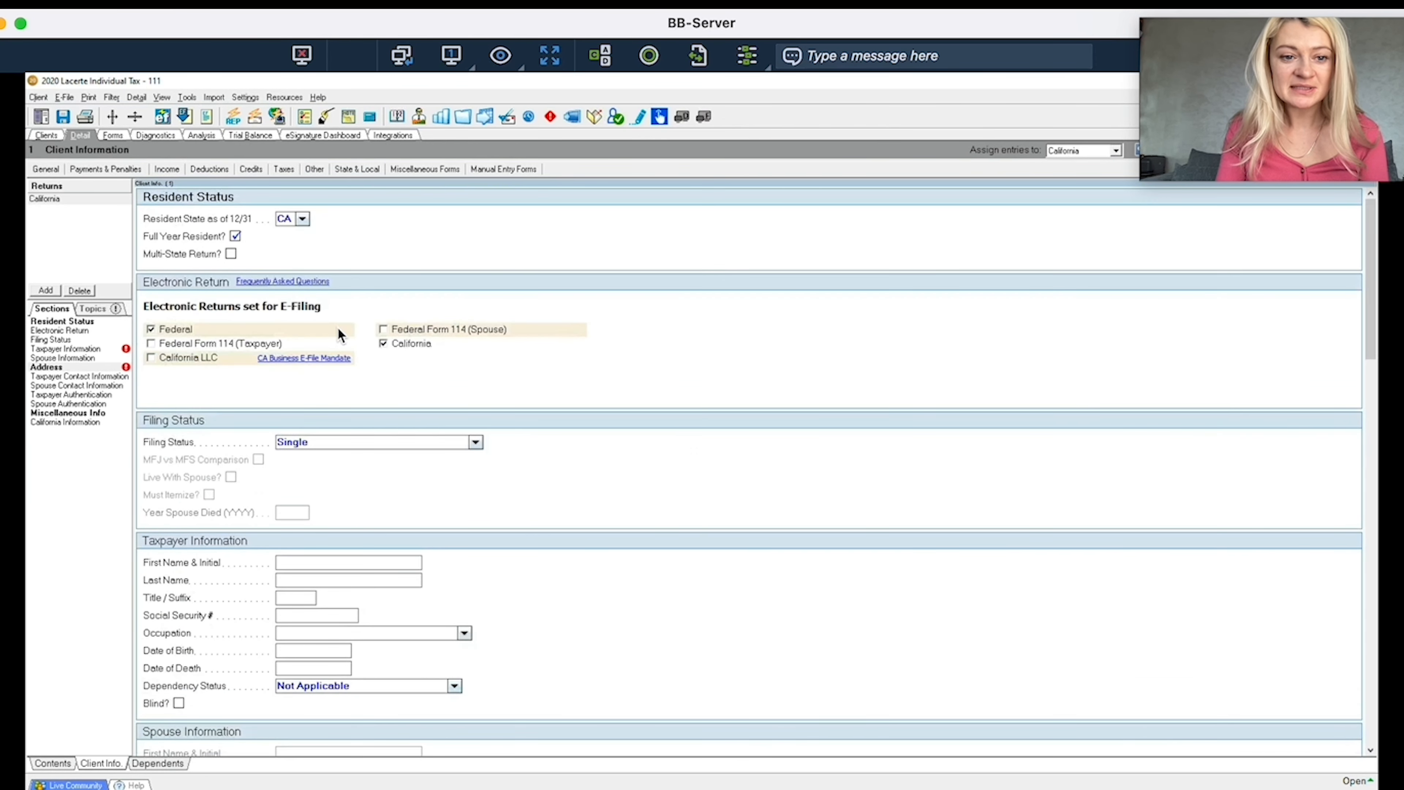
Enter the taxpayer's first name, last name and Social Security number, capitalizing the first name
left_click(292, 566)
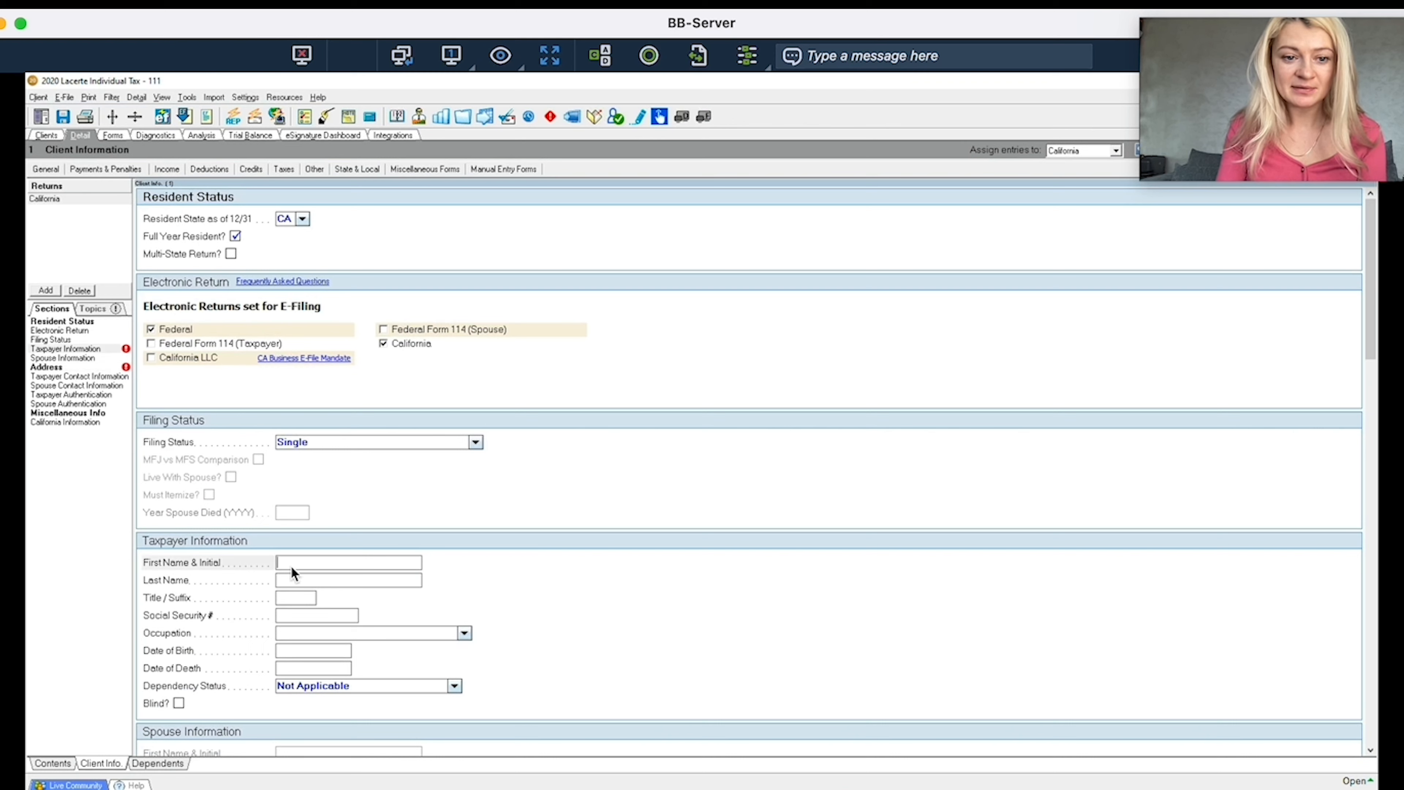
left_click(312, 576)
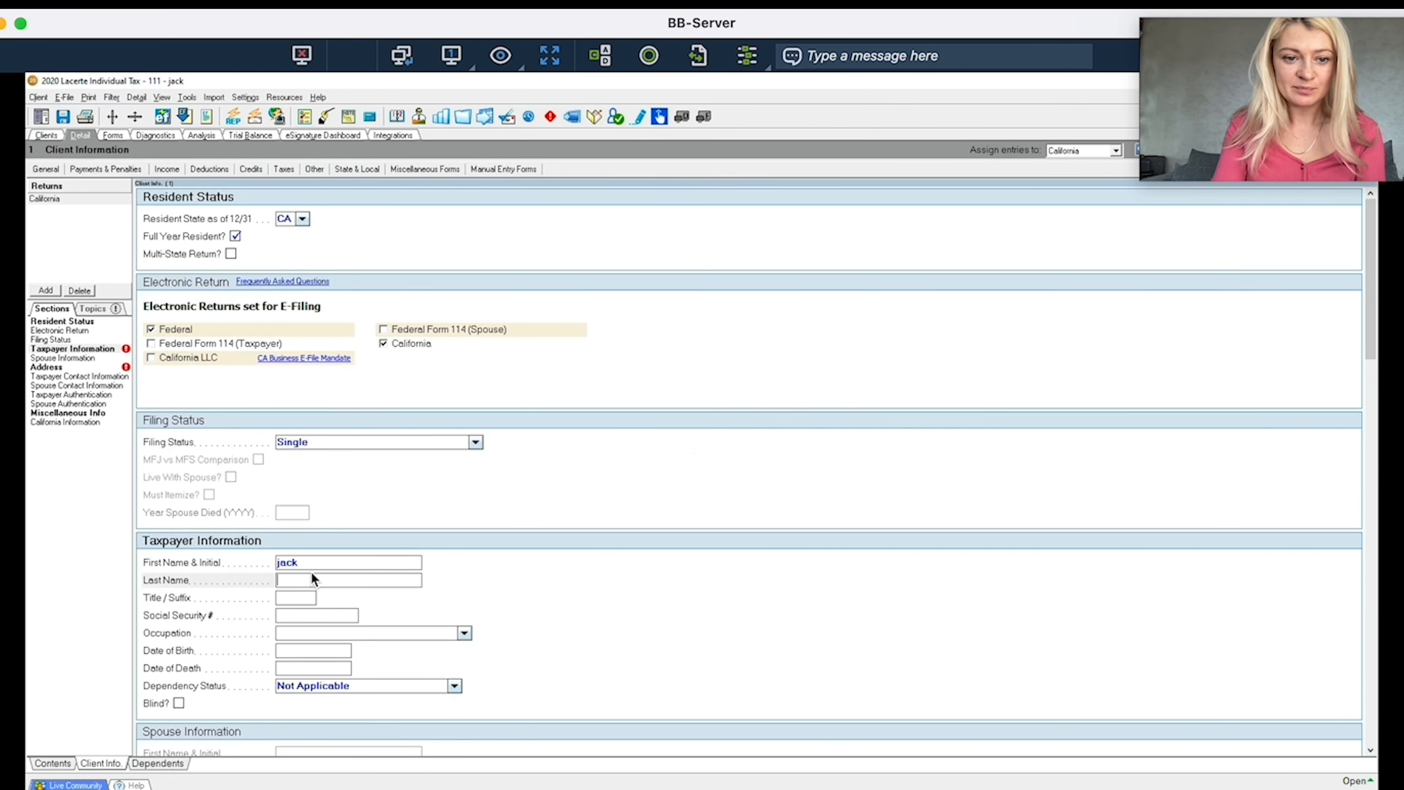
left_click(306, 558)
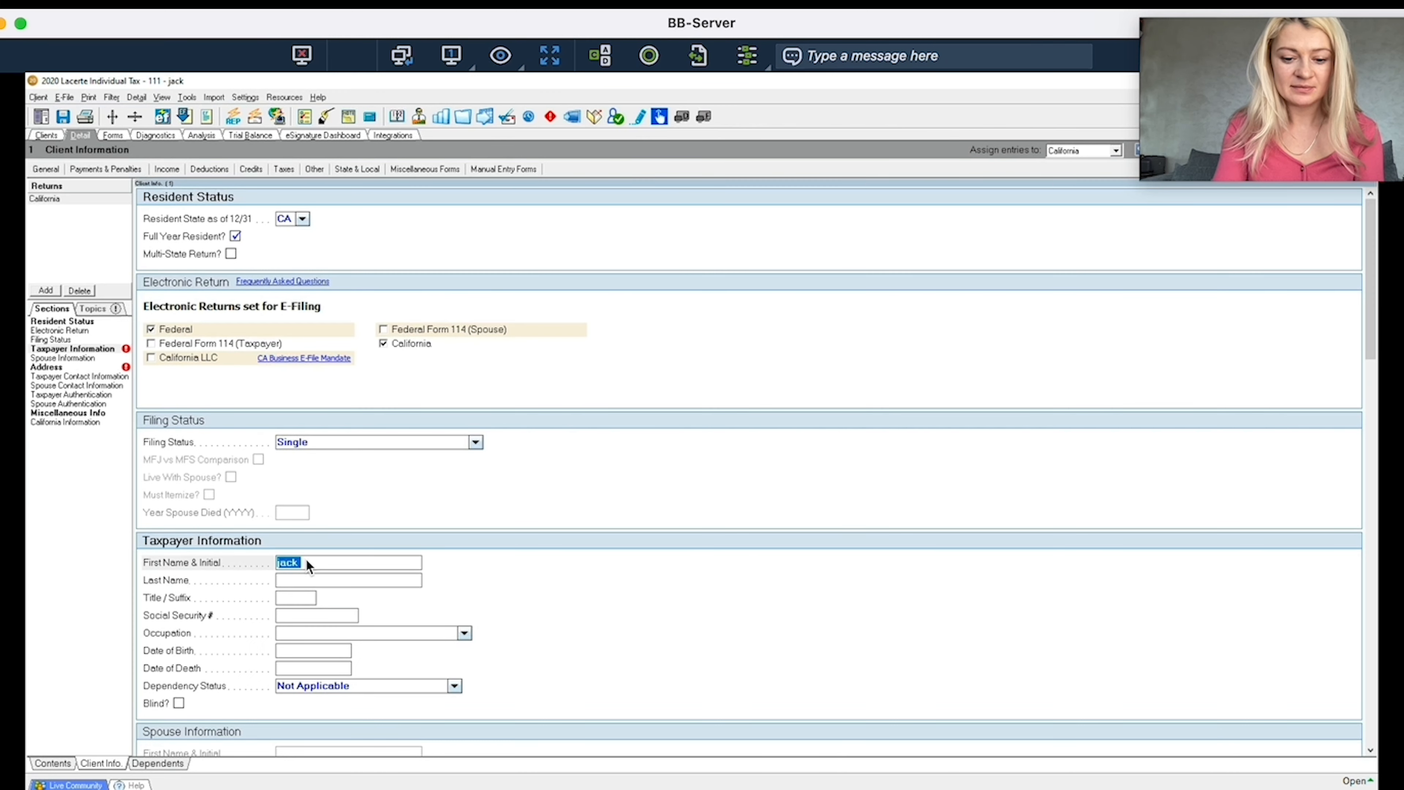
left_click(300, 581)
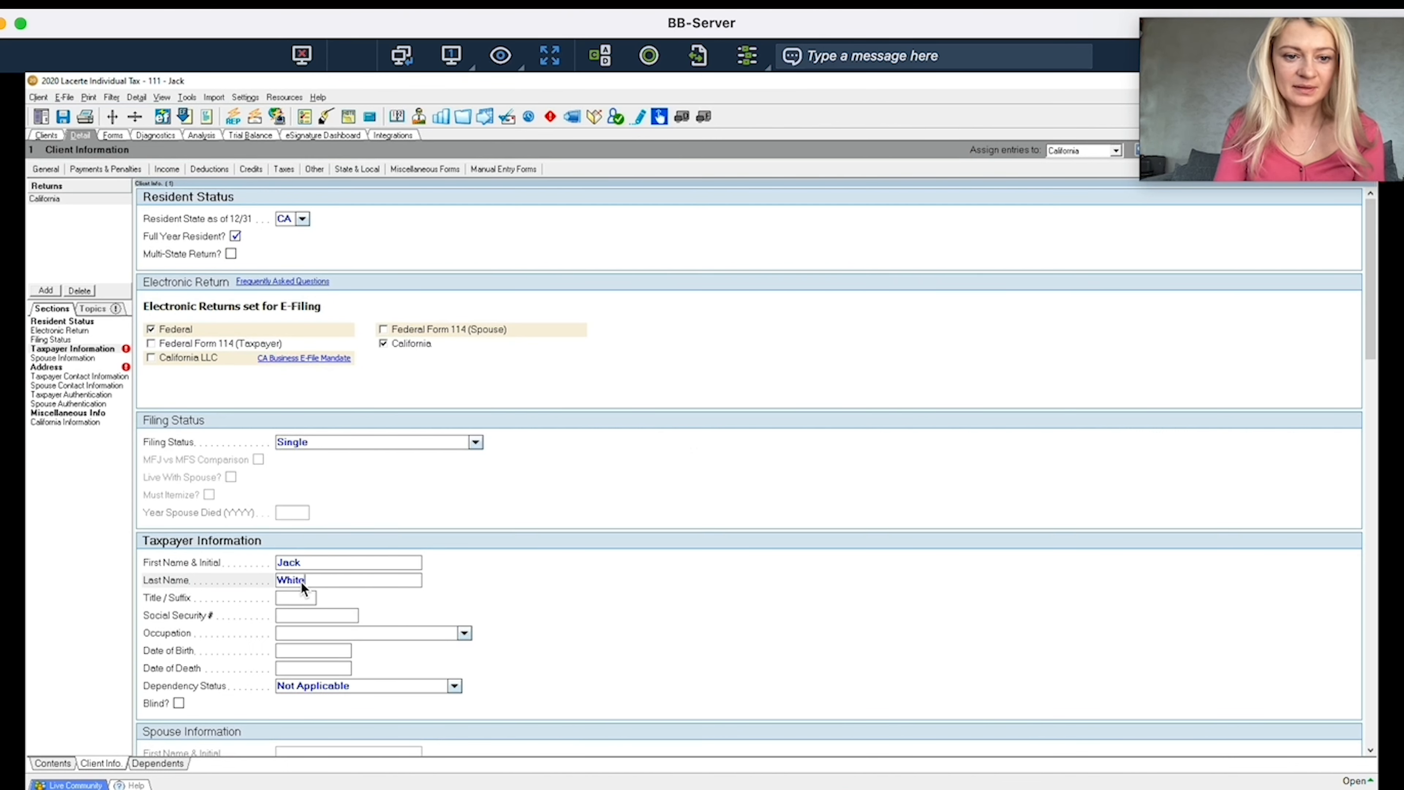
left_click(307, 618)
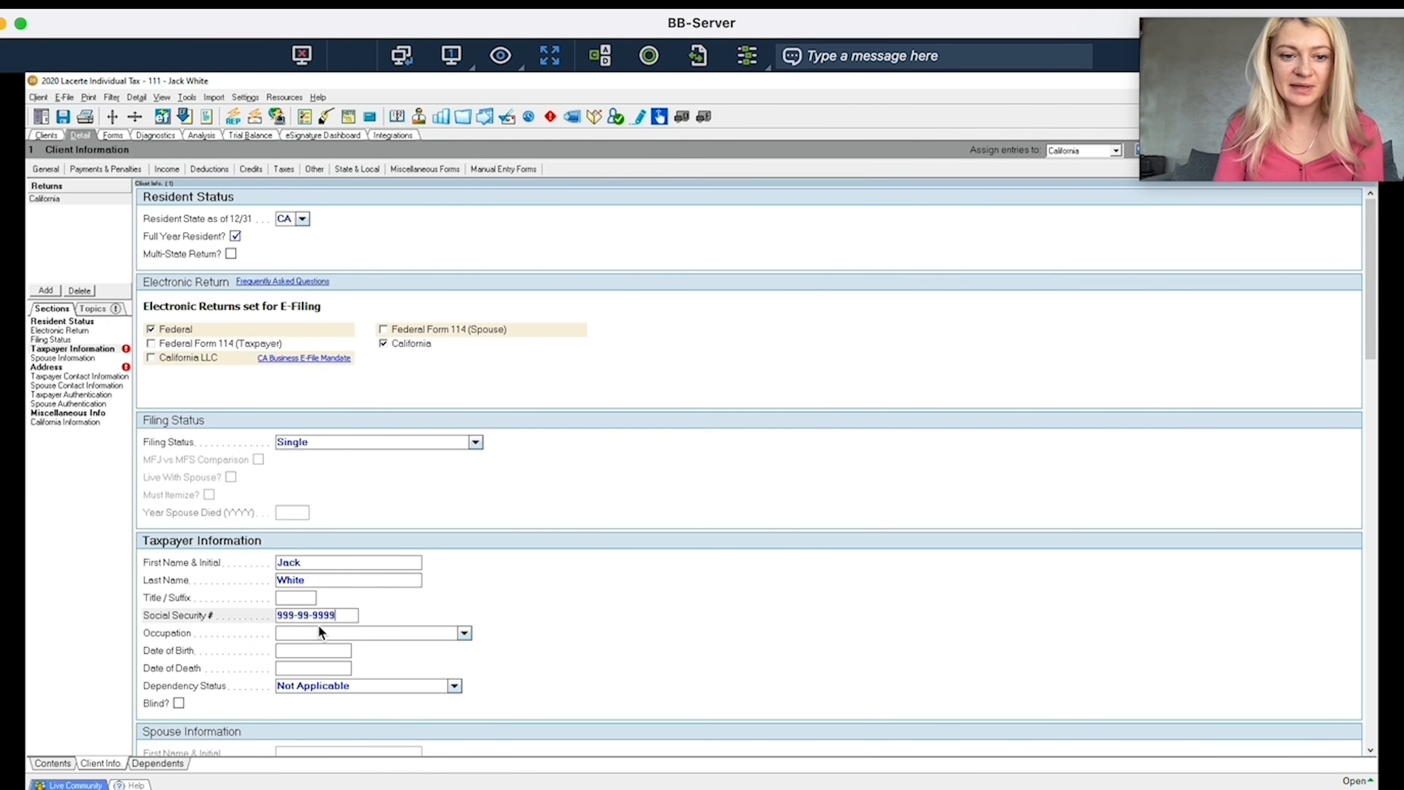
key("Tab")
Set the taxpayer's occupation to tax preparer and enter the date of birth
scroll(317, 624, "down", 5)
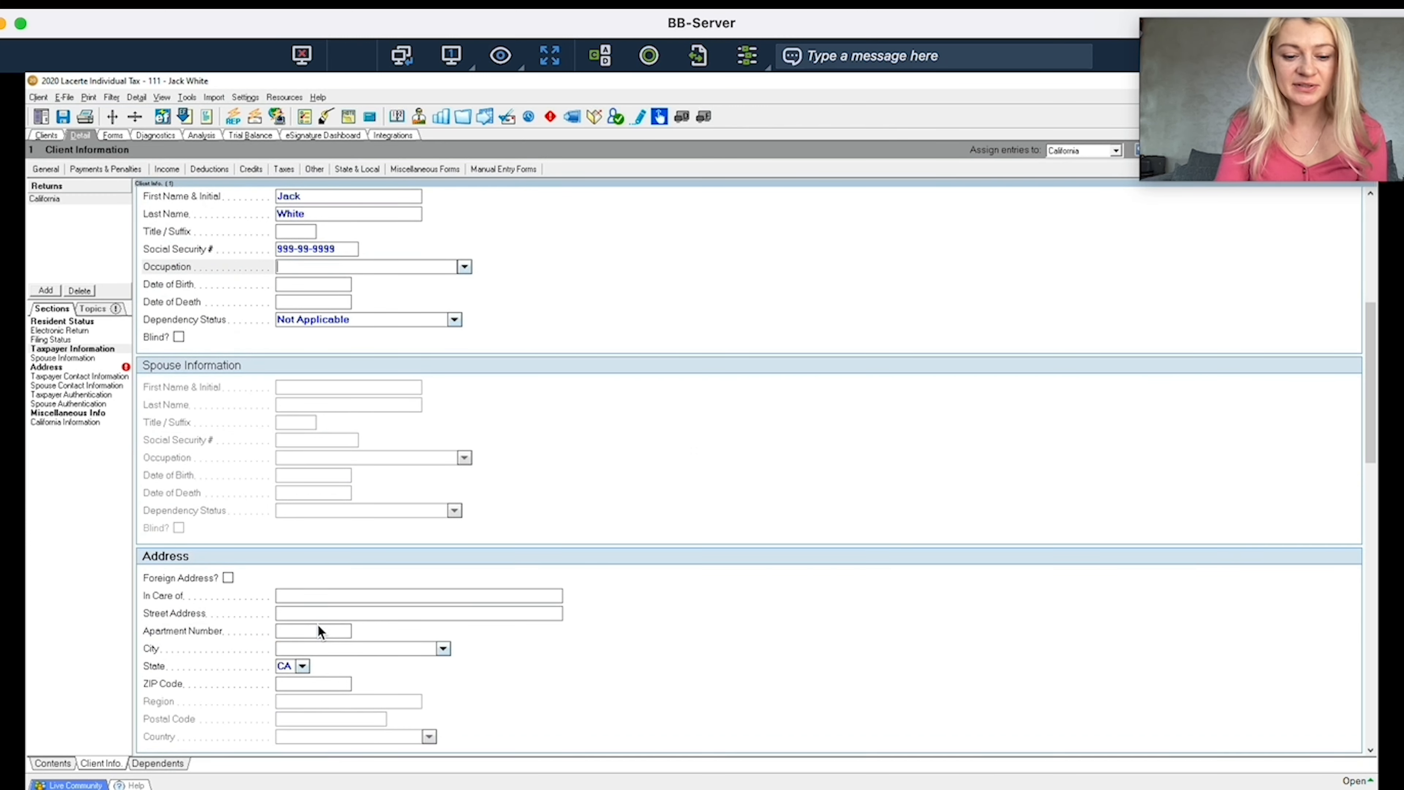
left_click(318, 626)
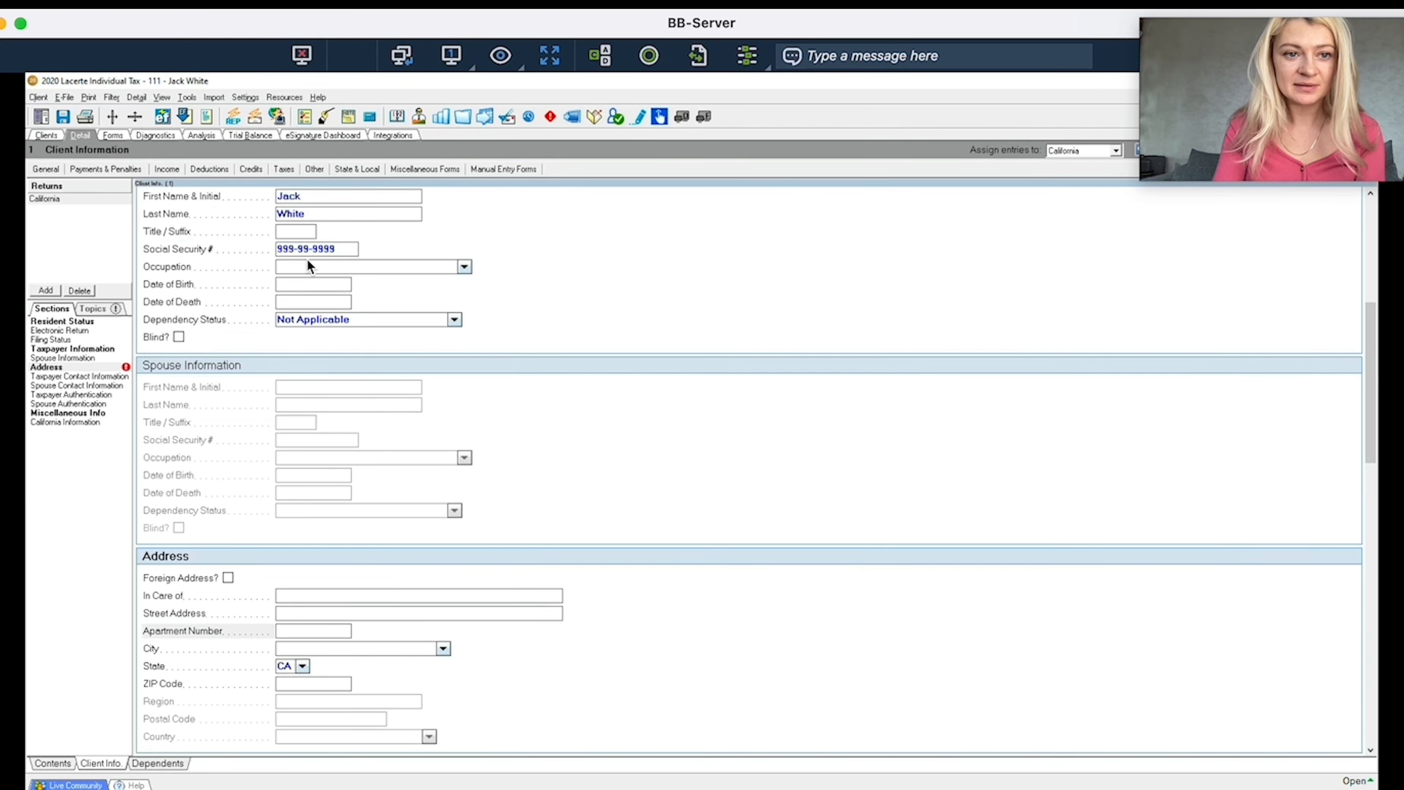
left_click(293, 269)
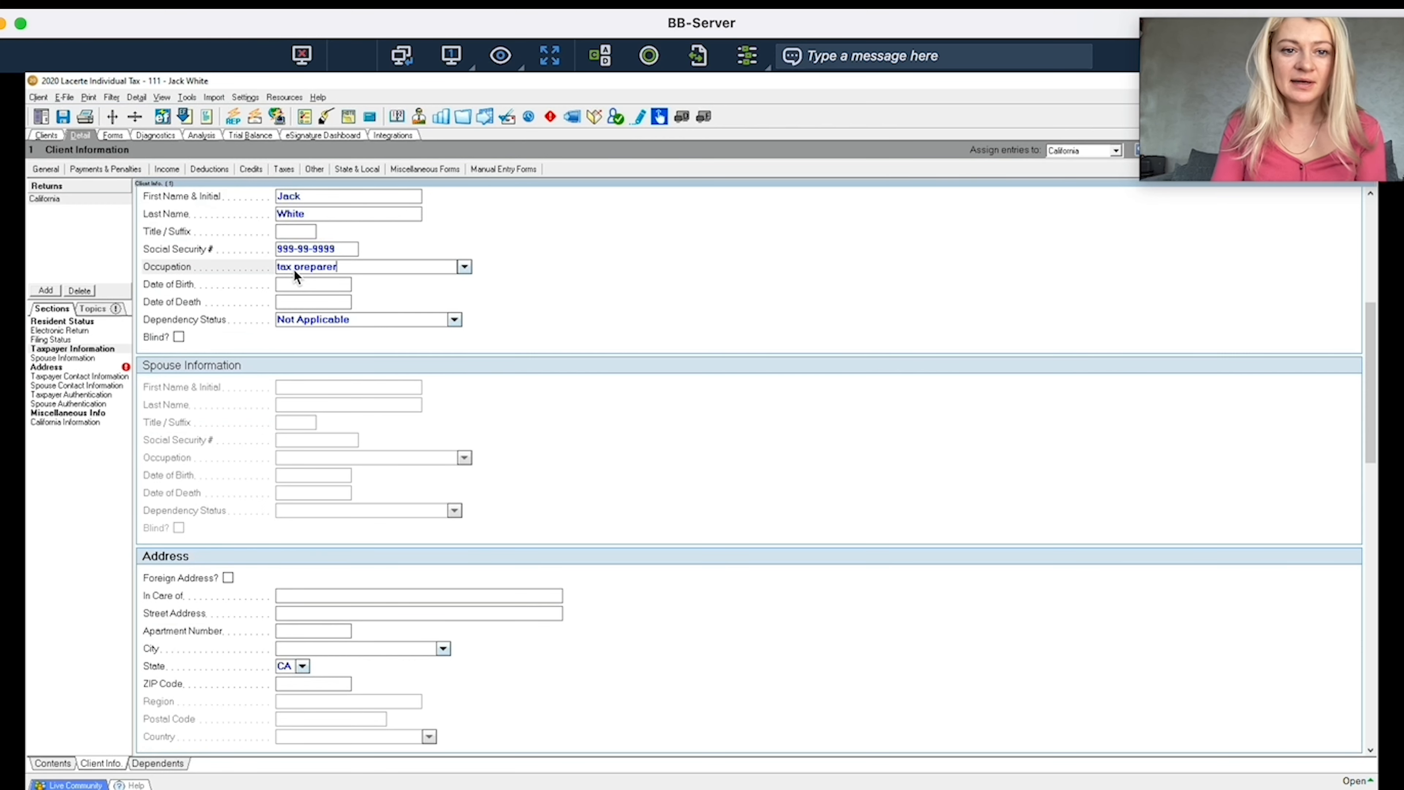
left_click(322, 285)
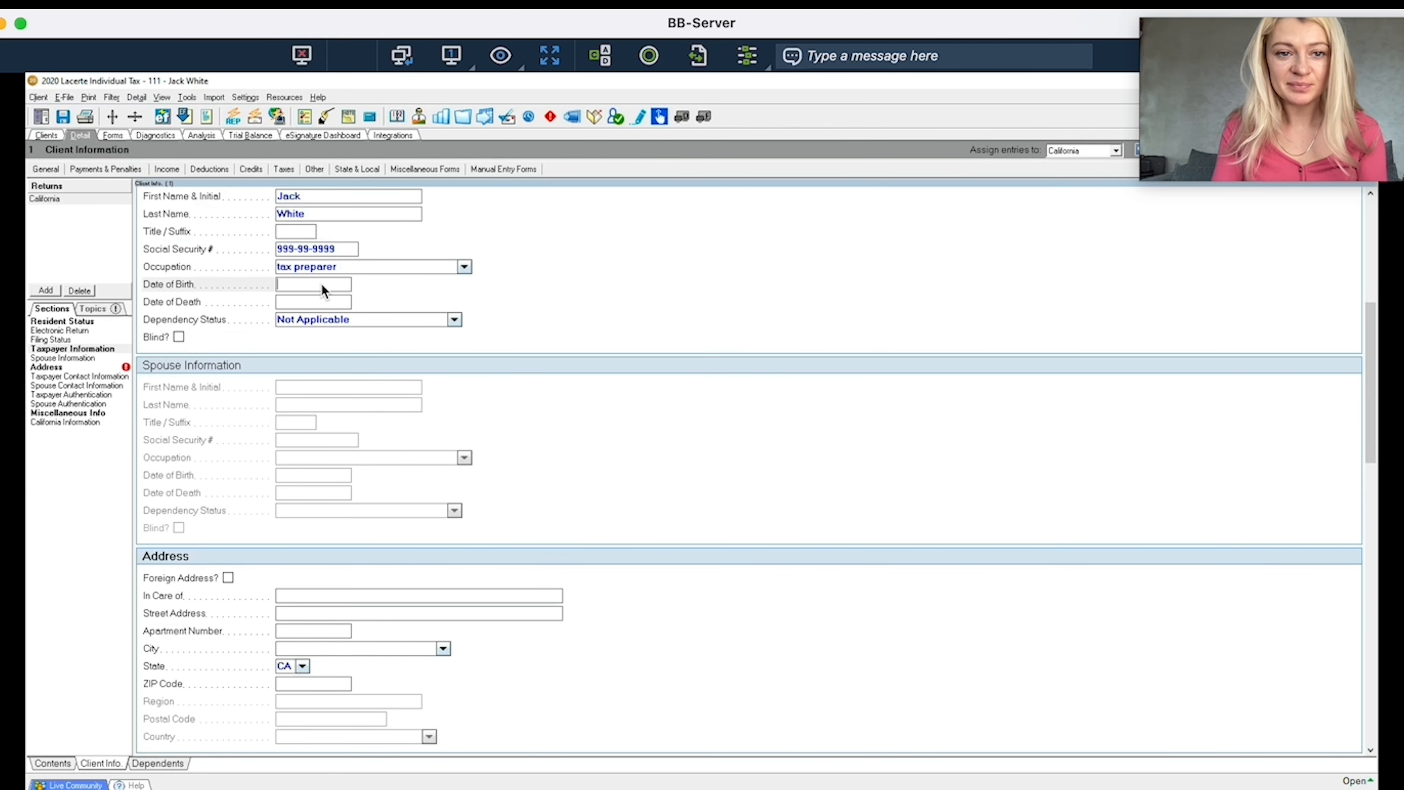
type("01/01/2000")
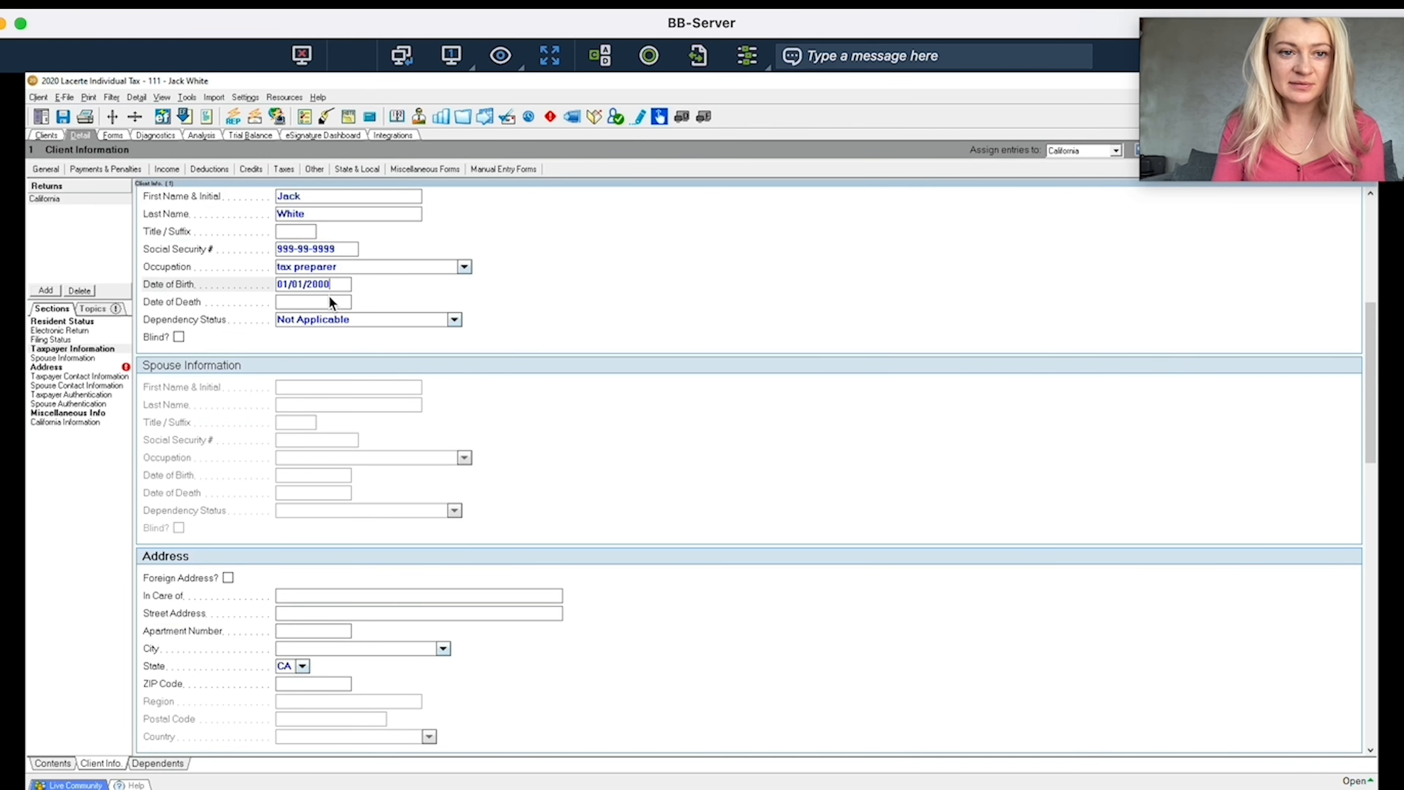
left_click(325, 299)
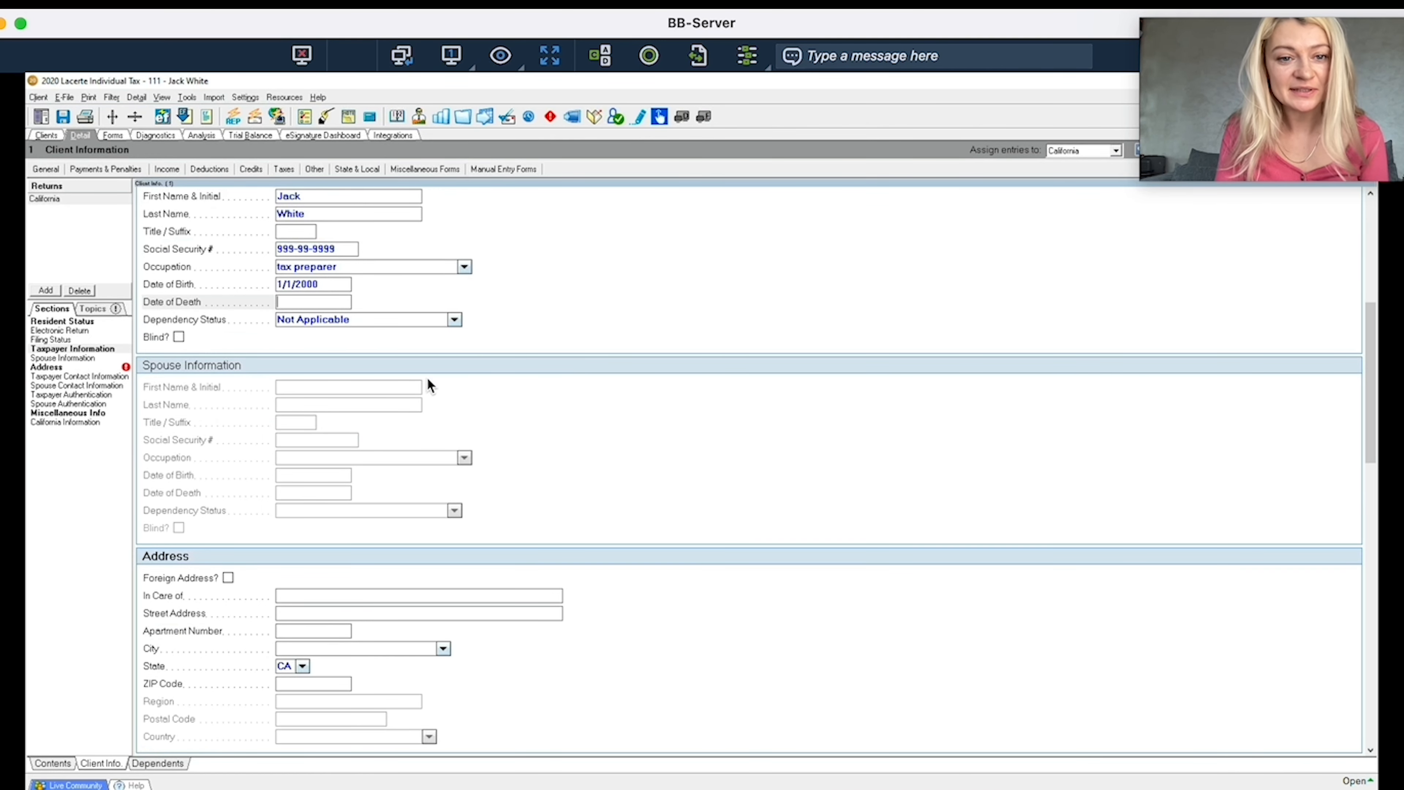
Fill in the taxpayer's street address, apartment number, city and ZIP code in the Address section
left_click(307, 612)
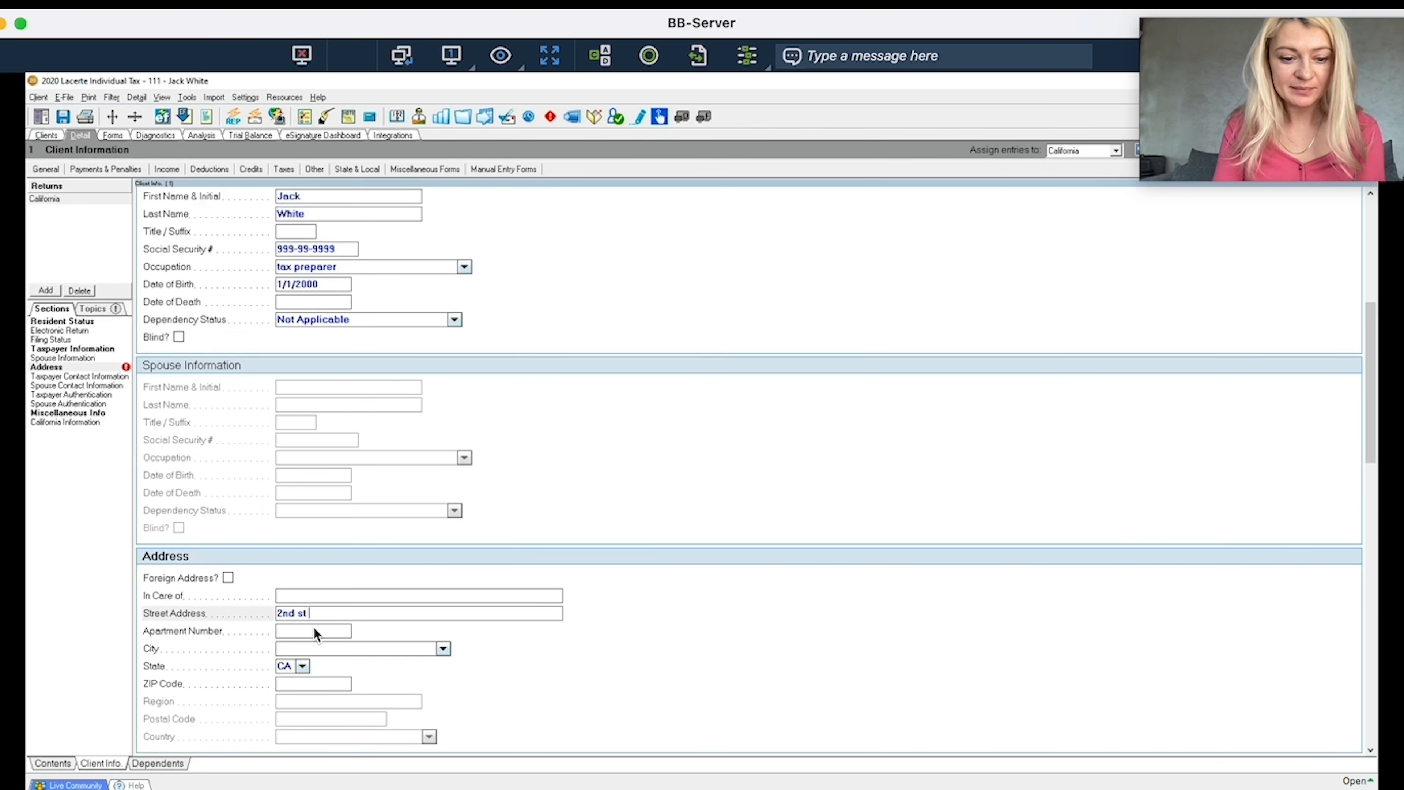
left_click(314, 629)
type("1")
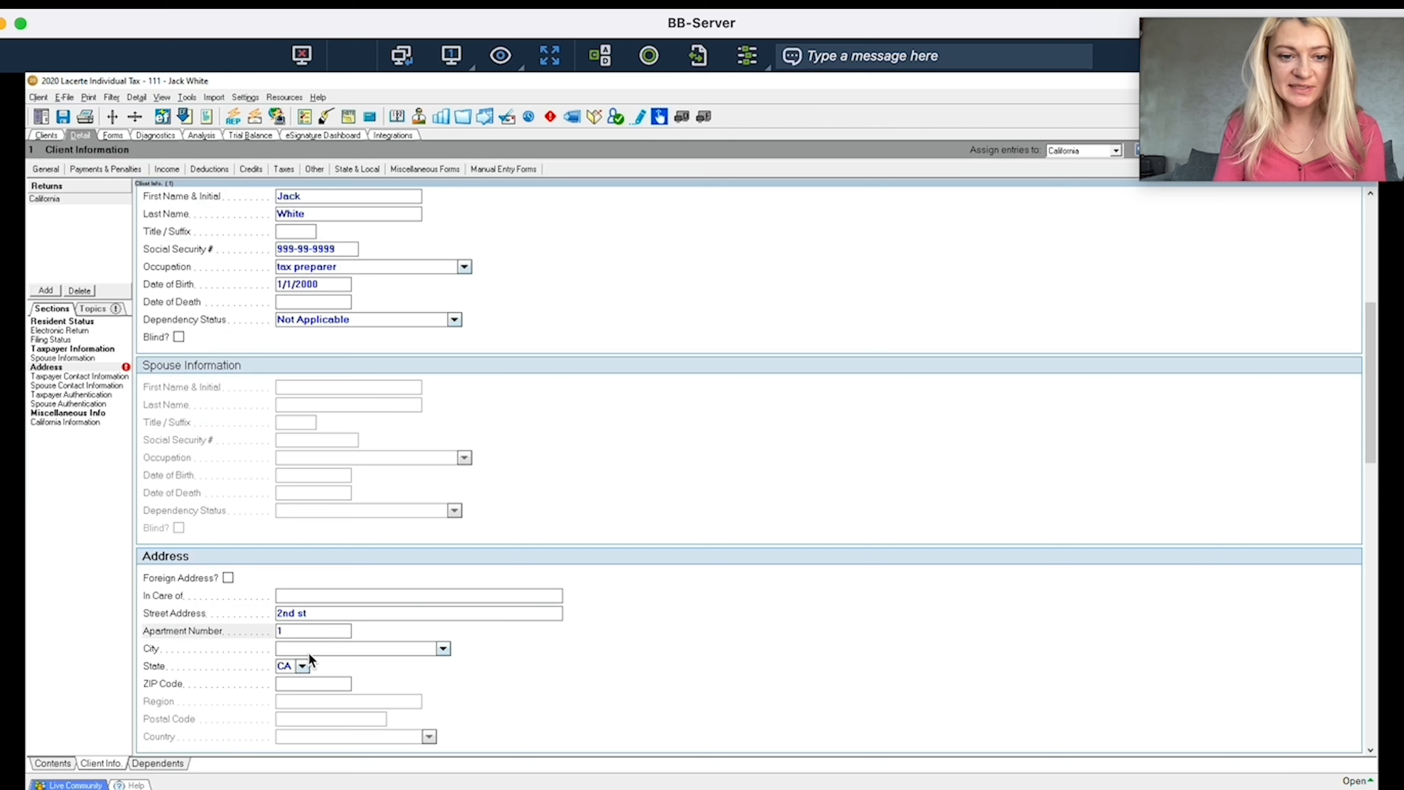
left_click(310, 653)
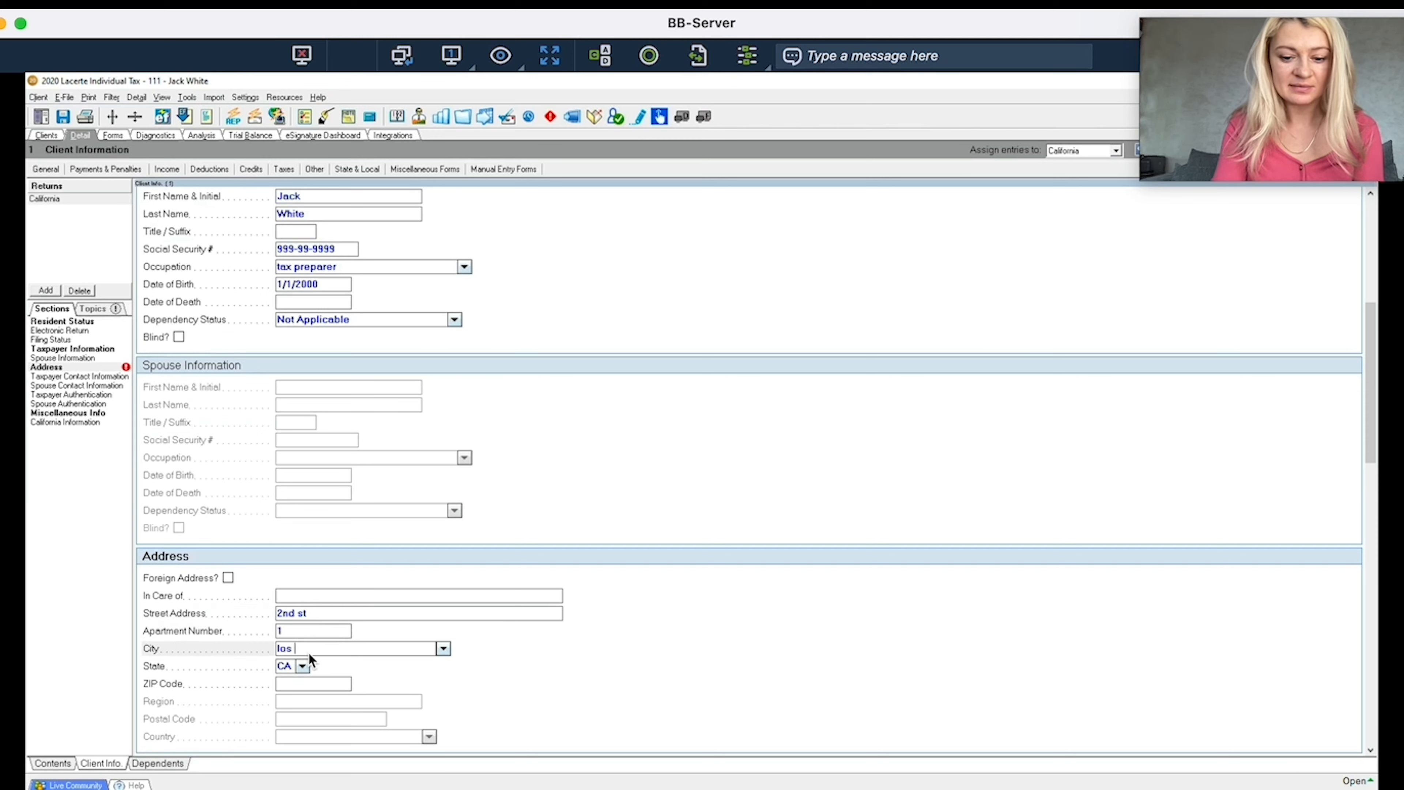
left_click(298, 685)
type("9001")
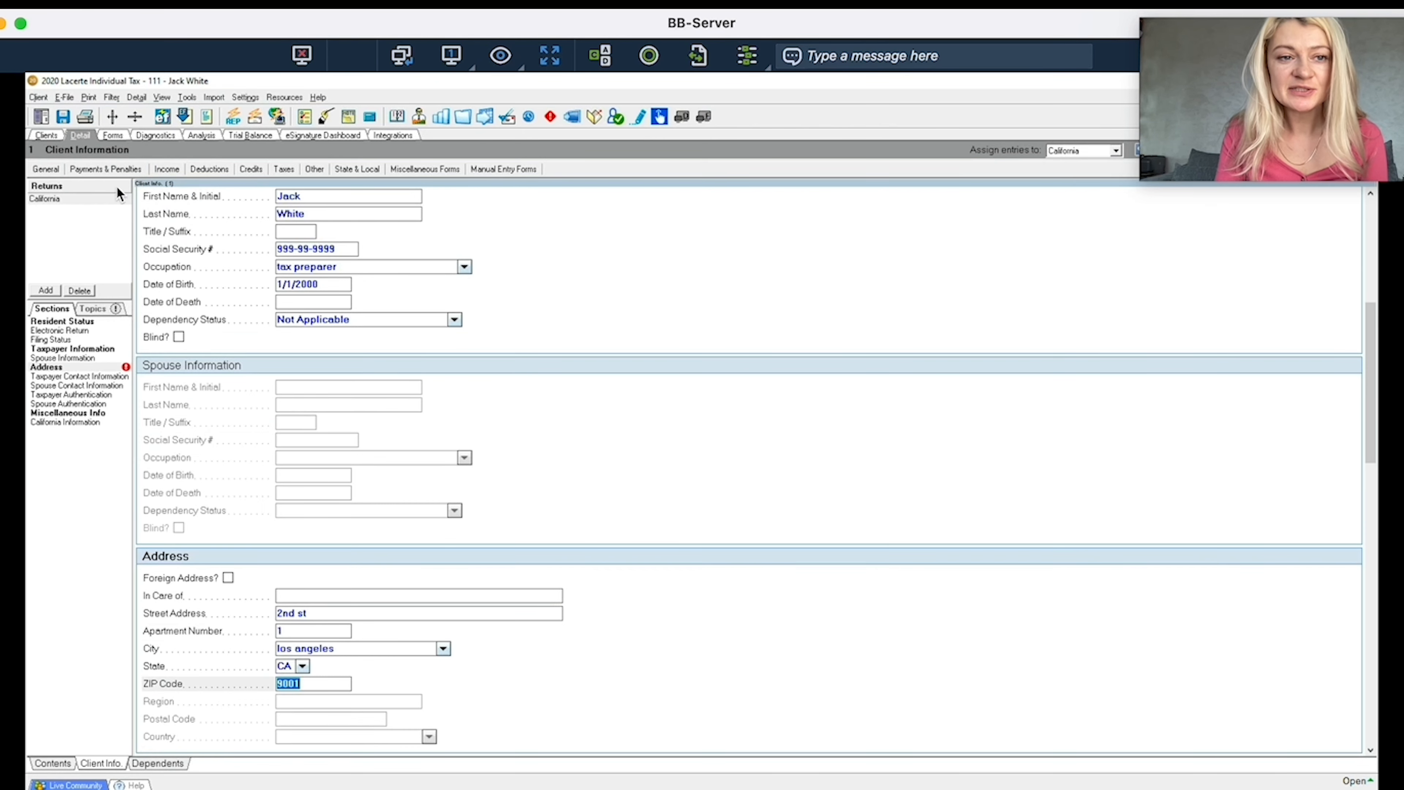
Open the Wages, Salaries, Tips input from the table of contents and enter Google as the W-2 employer name
mouse_move(53, 168)
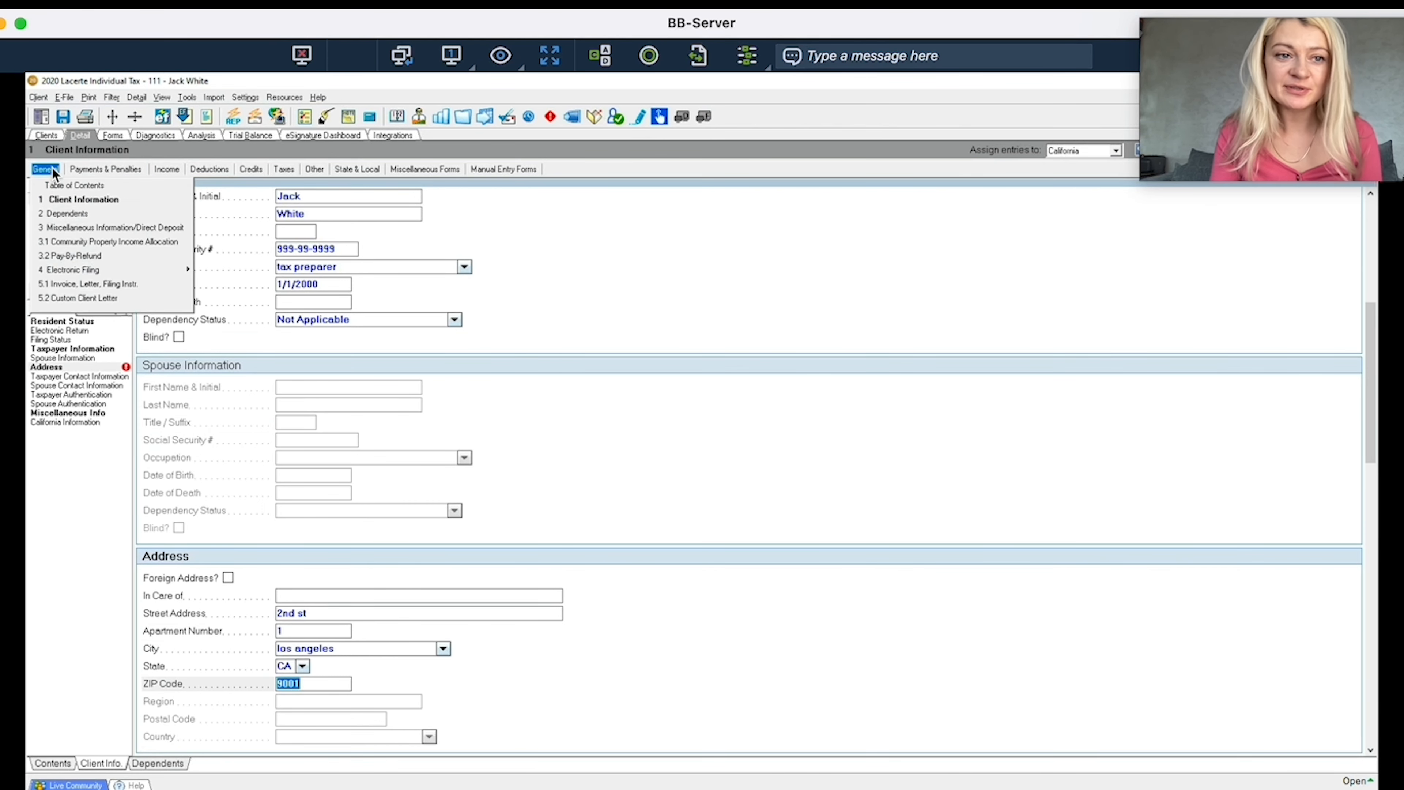
left_click(73, 185)
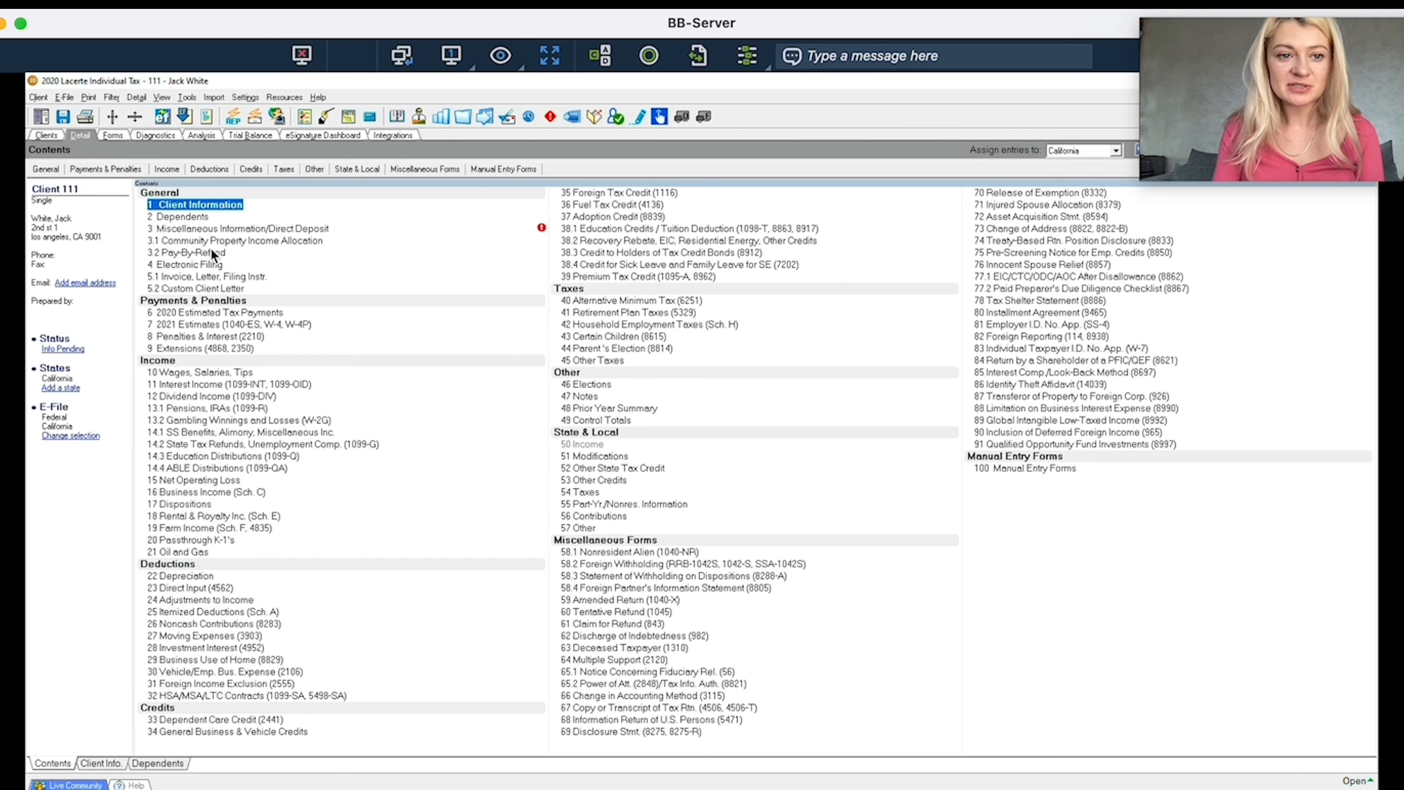
double_click(219, 371)
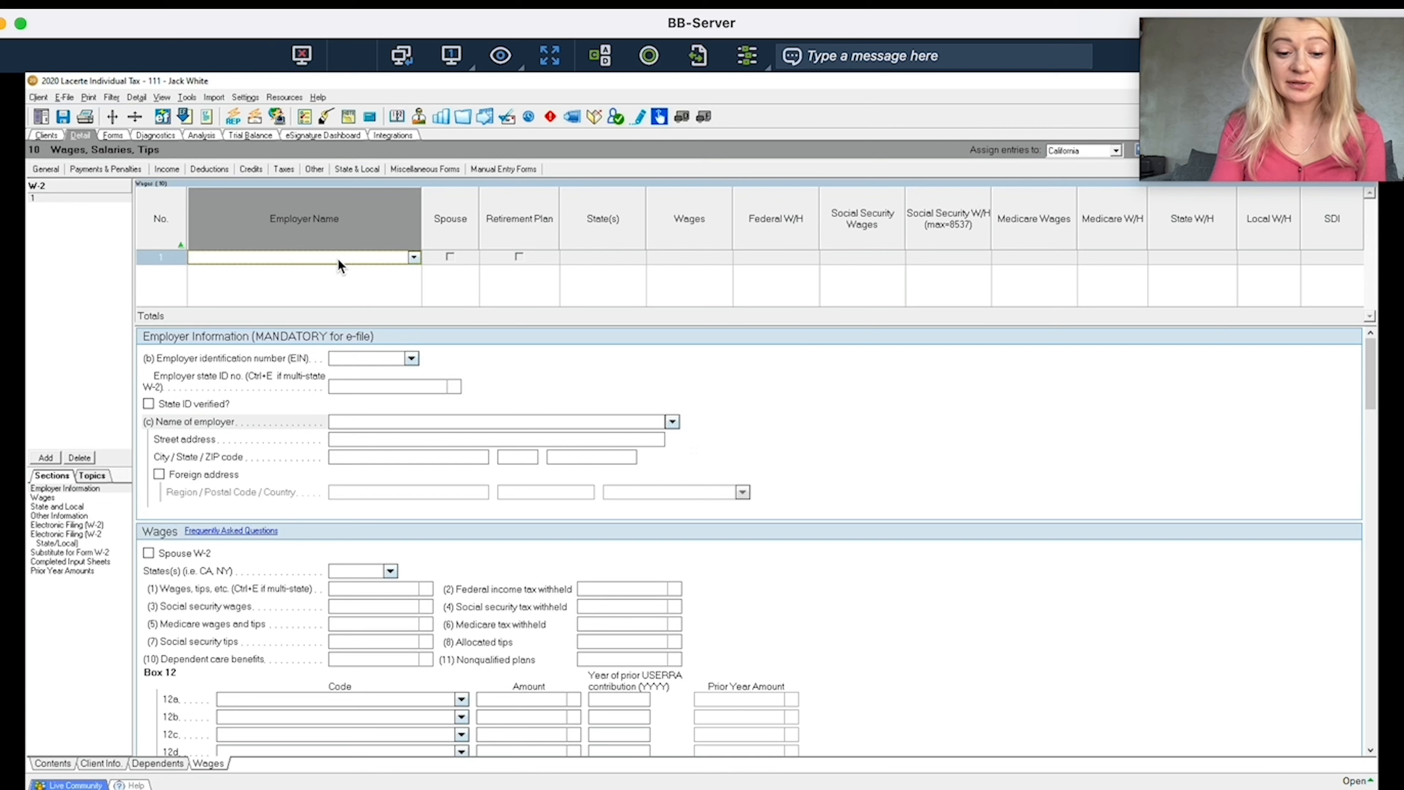
type("Goo")
key("BackSpace")
key("BackSpace")
key("BackSpace")
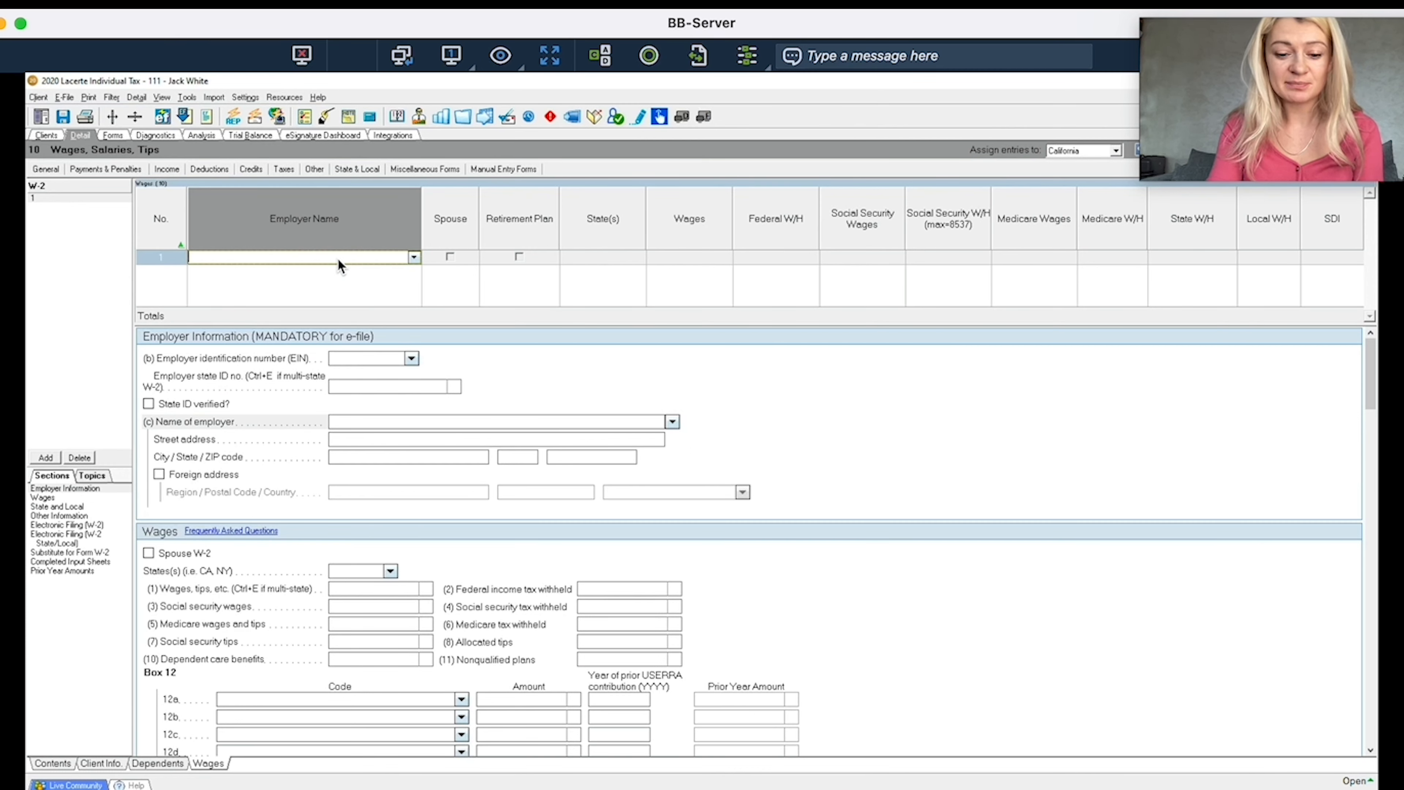
type("Goo")
type("gle")
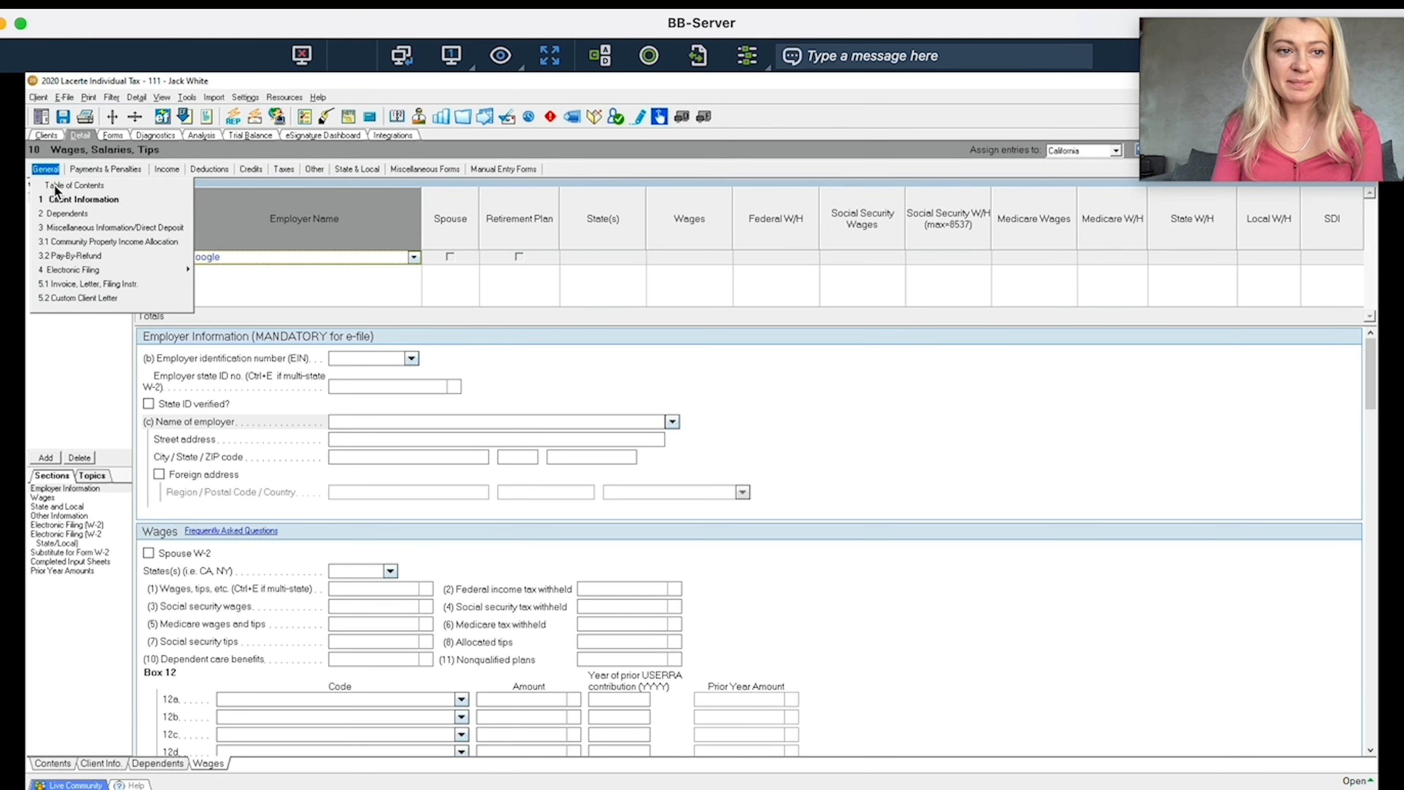
Look over the table of contents and the list of income inputs, and return to Wages, Salaries, Tips
left_click(53, 185)
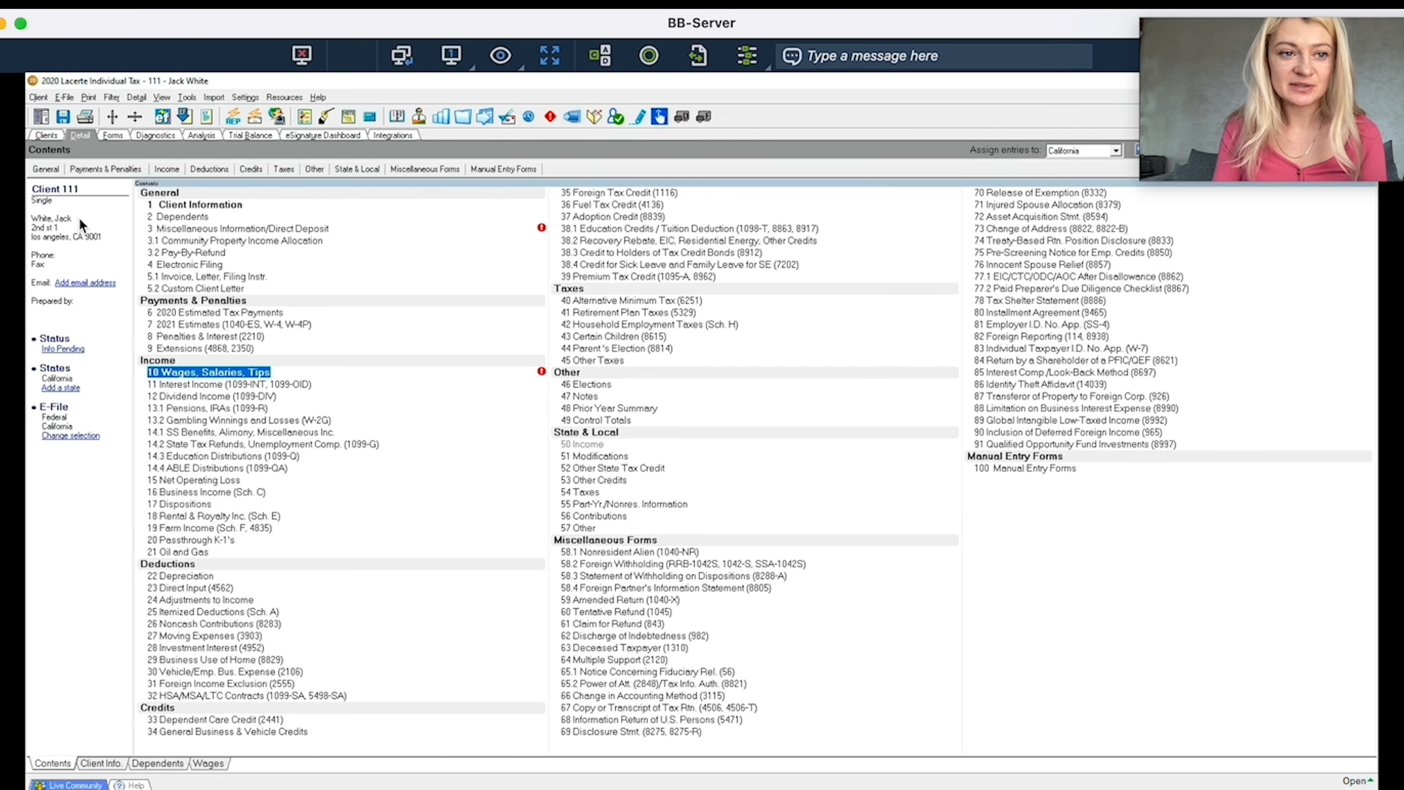
left_click(47, 173)
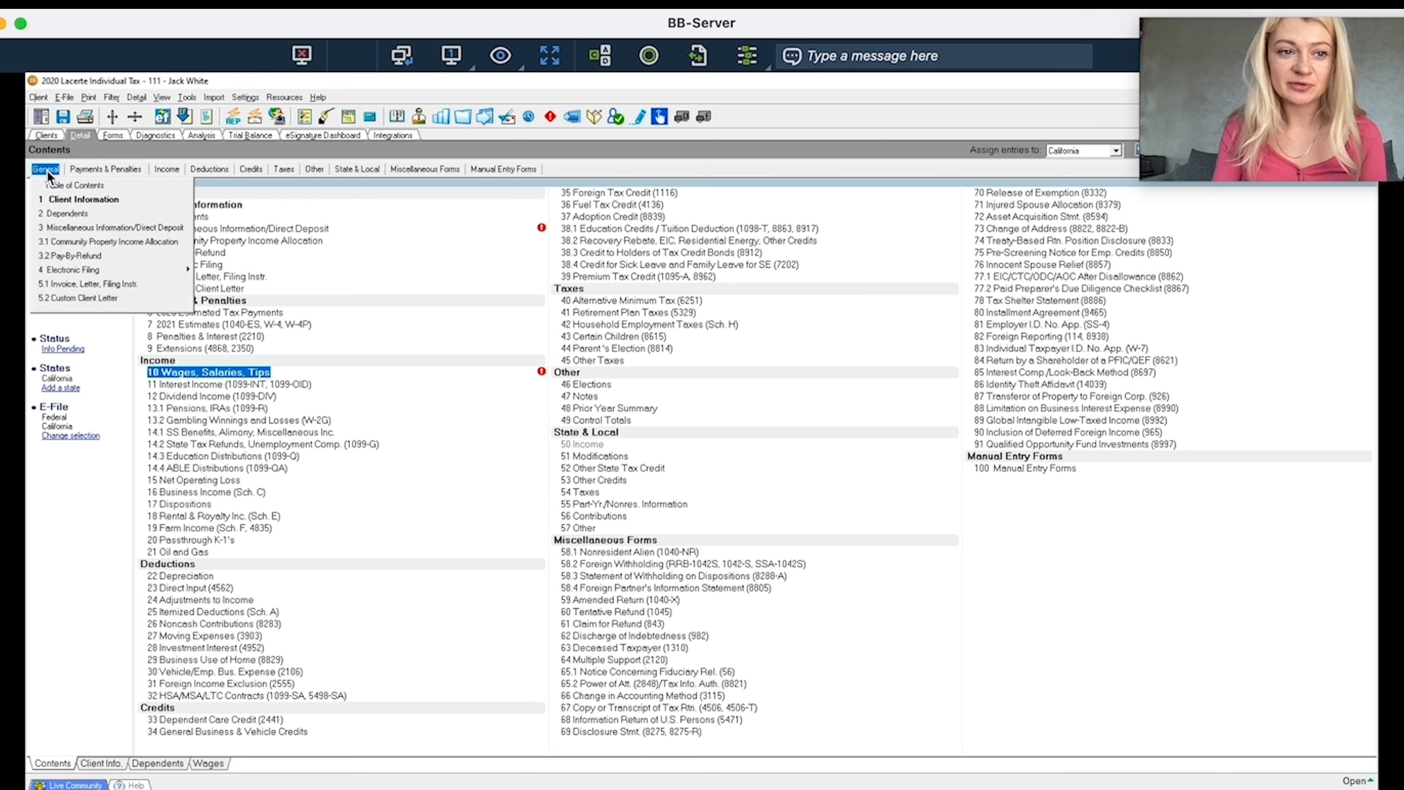
left_click(74, 185)
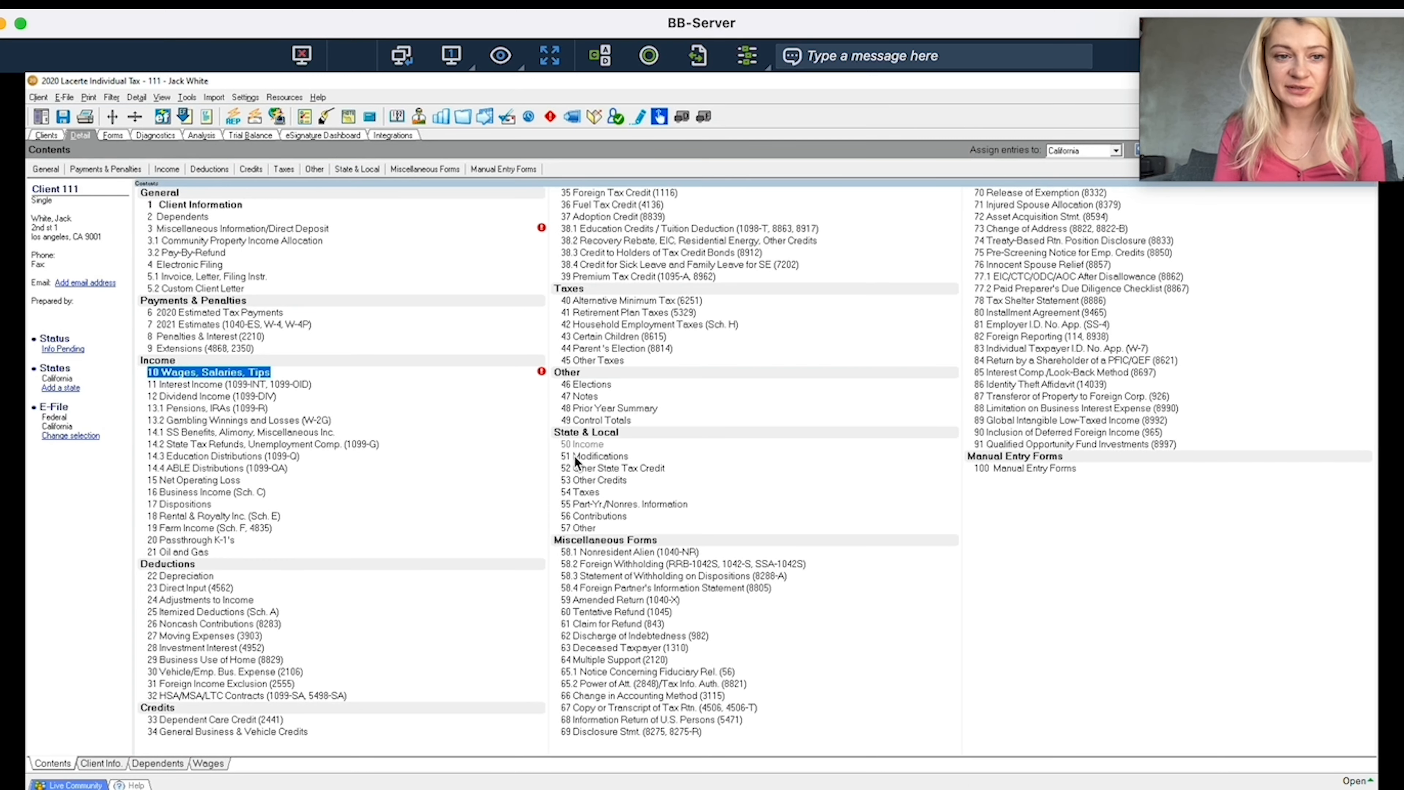
left_click(174, 166)
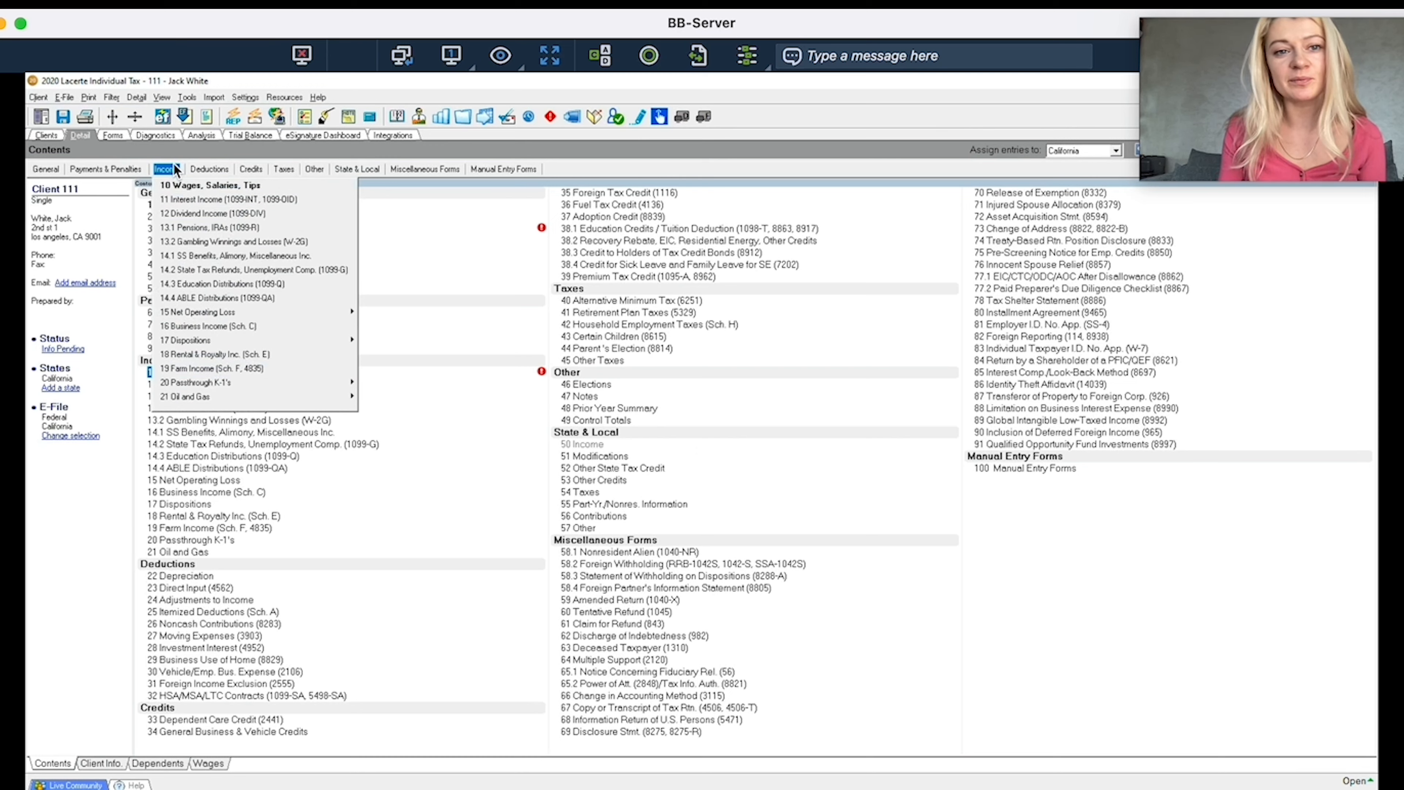
left_click(210, 186)
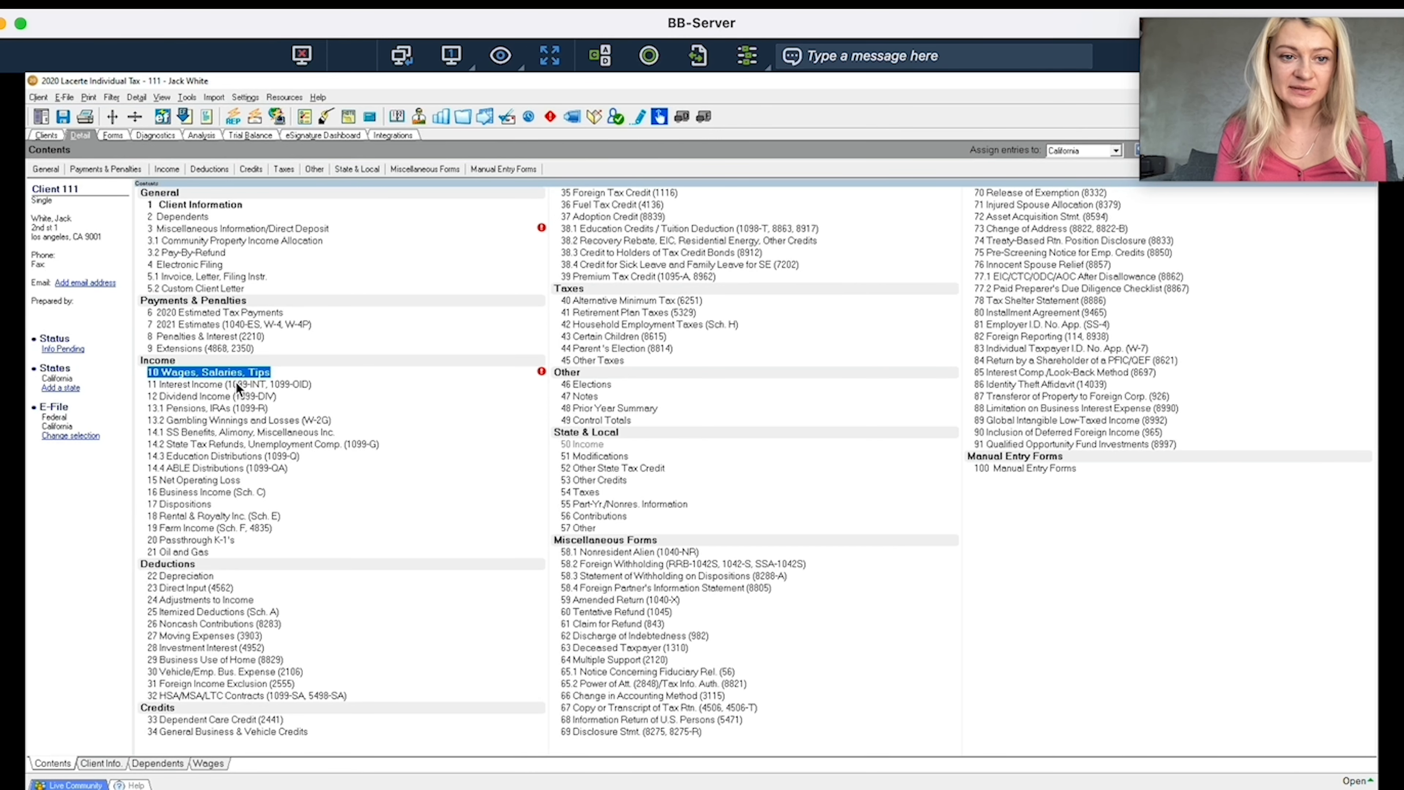
double_click(254, 374)
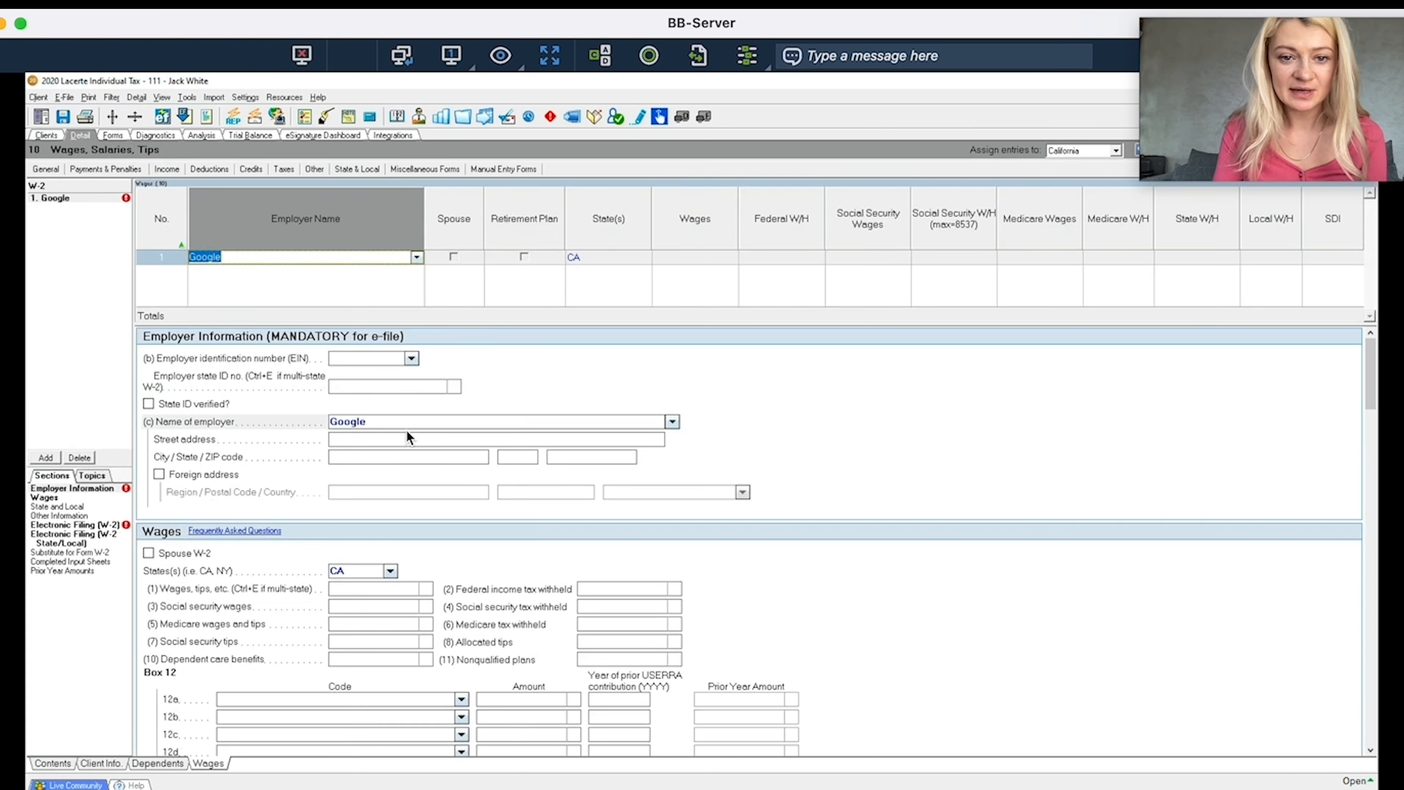
Check the e-file warning on the Google W-2 and review the critical and informational diagnostics for the return
left_click(372, 359)
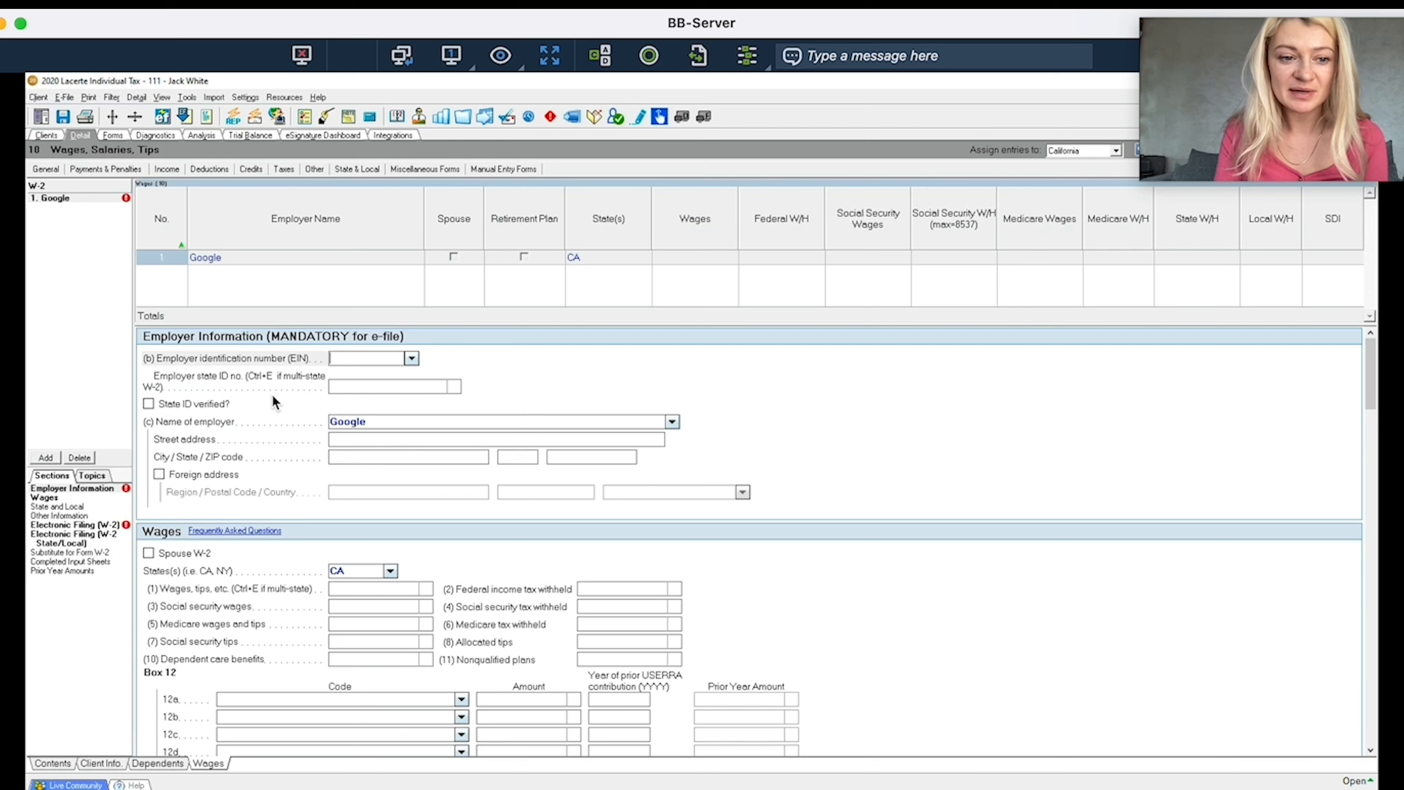
mouse_move(126, 494)
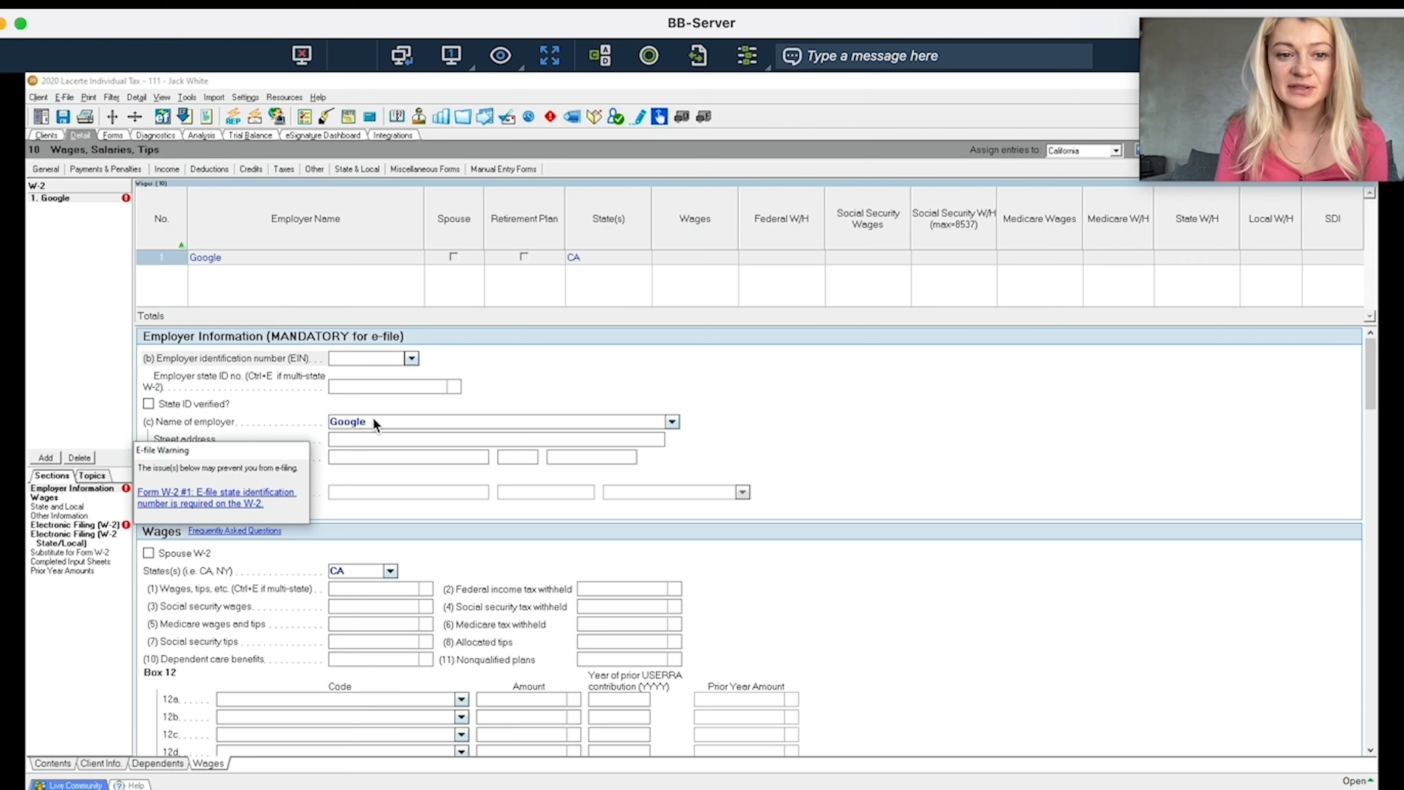
left_click(166, 136)
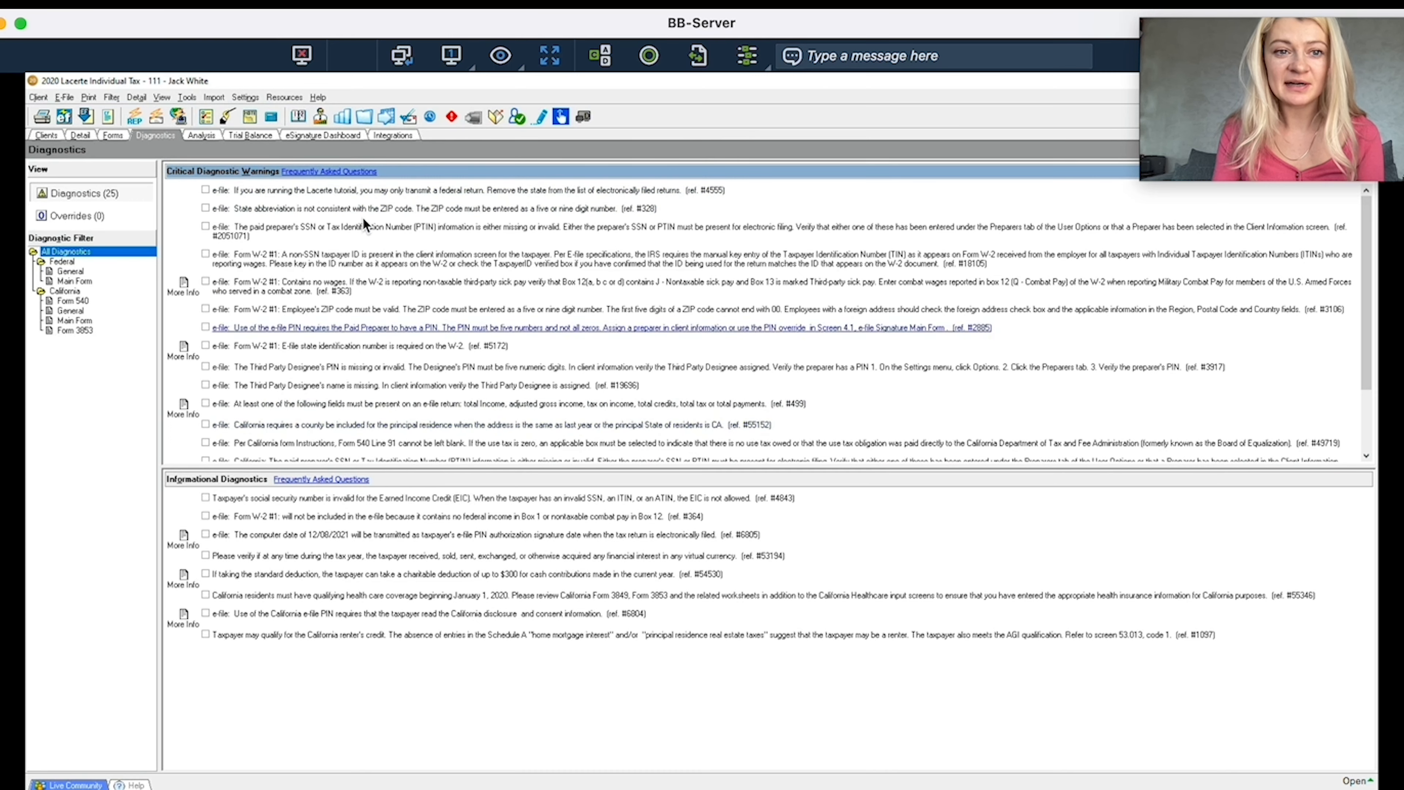
scroll(353, 310, "down", 3)
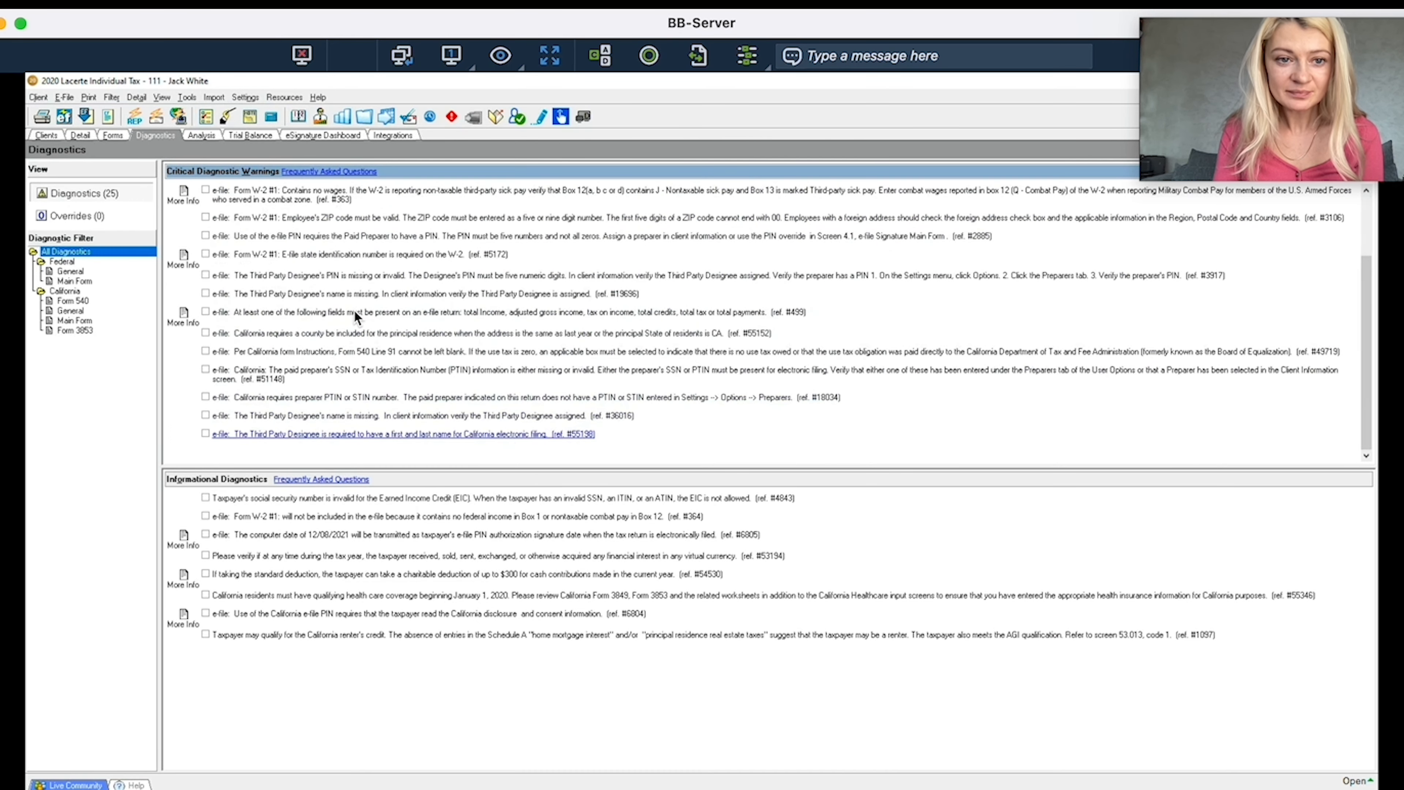
scroll(354, 309, "up", 3)
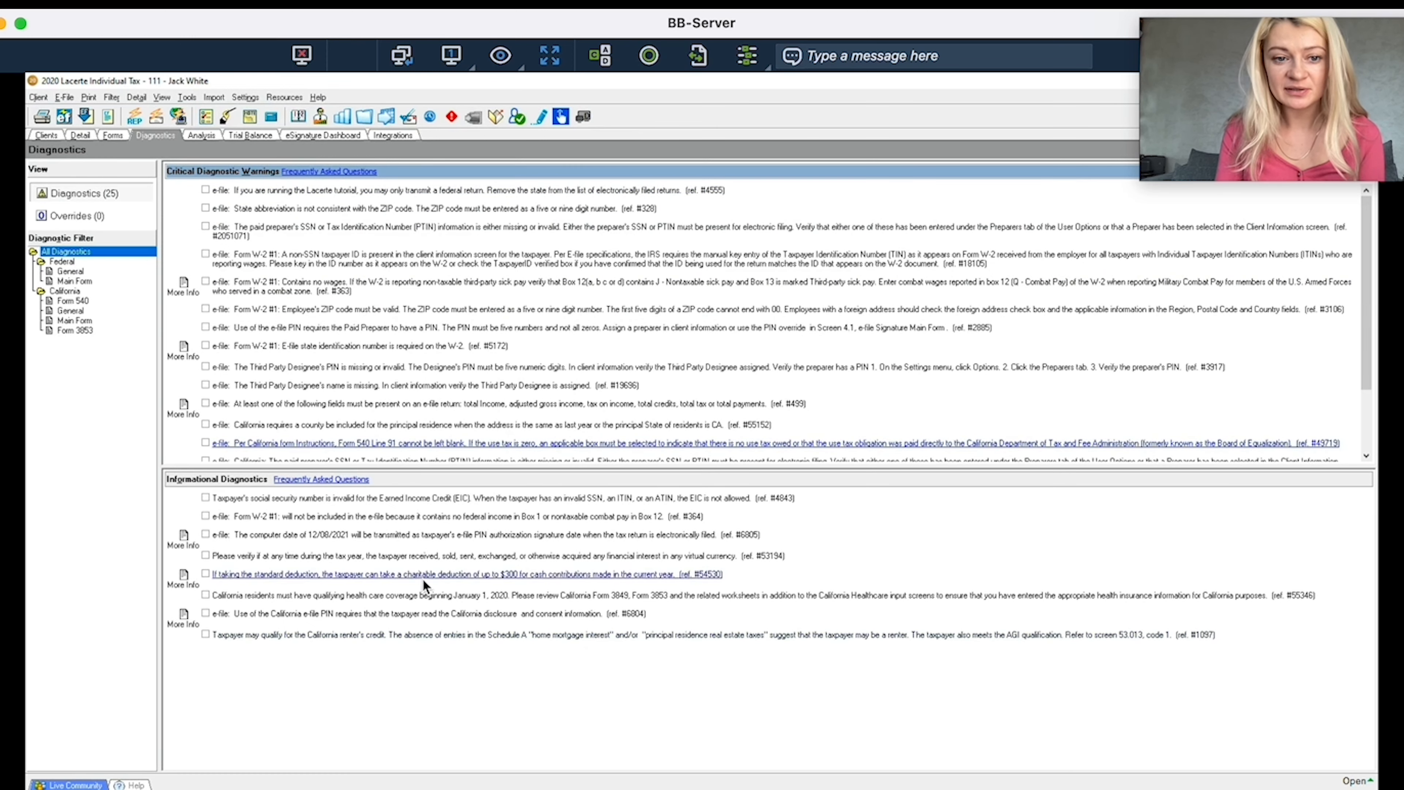
Reopen Wages, Salaries, Tips and set the Google W-2's wages to 10,000 and federal withholding to 1,000
left_click(86, 135)
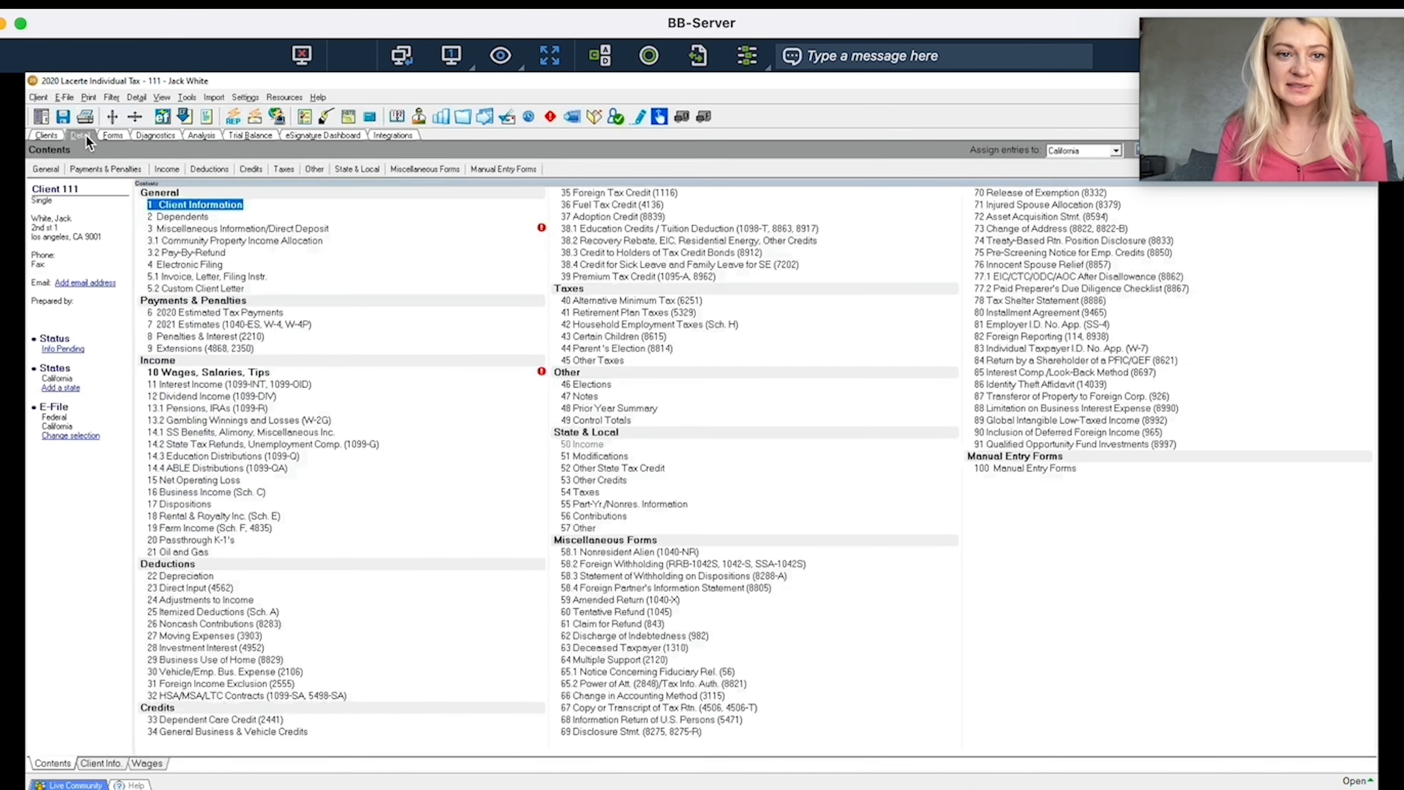
double_click(222, 371)
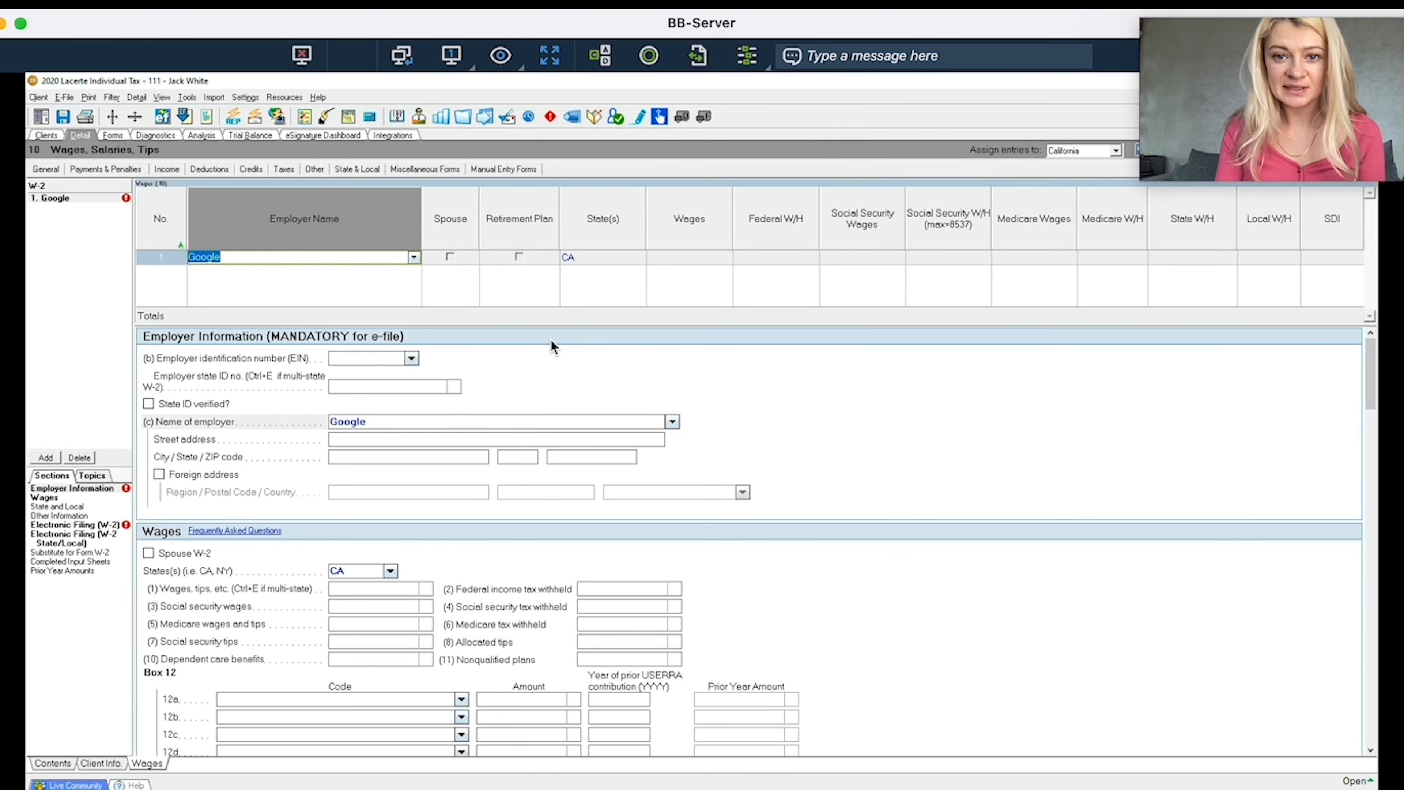
left_click(691, 258)
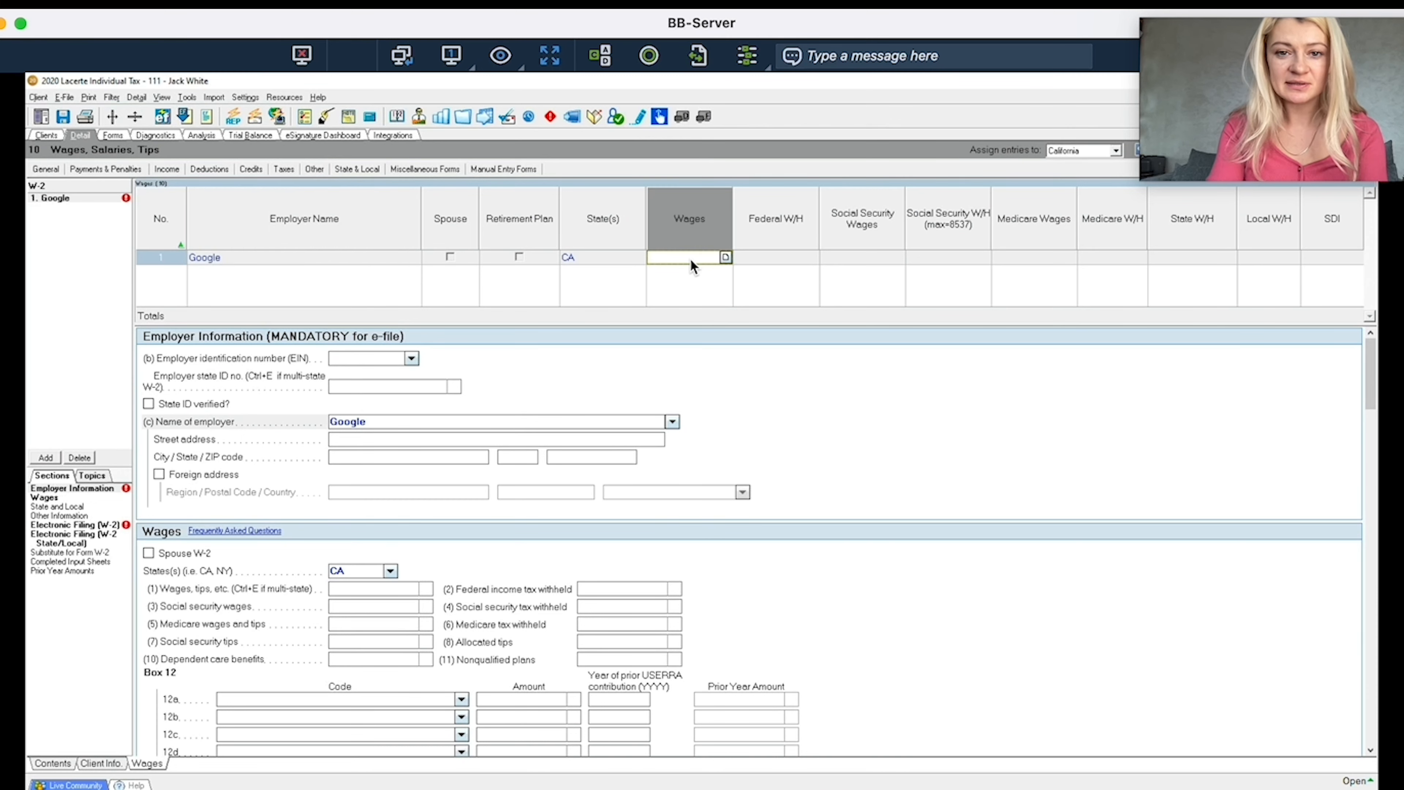
type("10,000")
key("Tab")
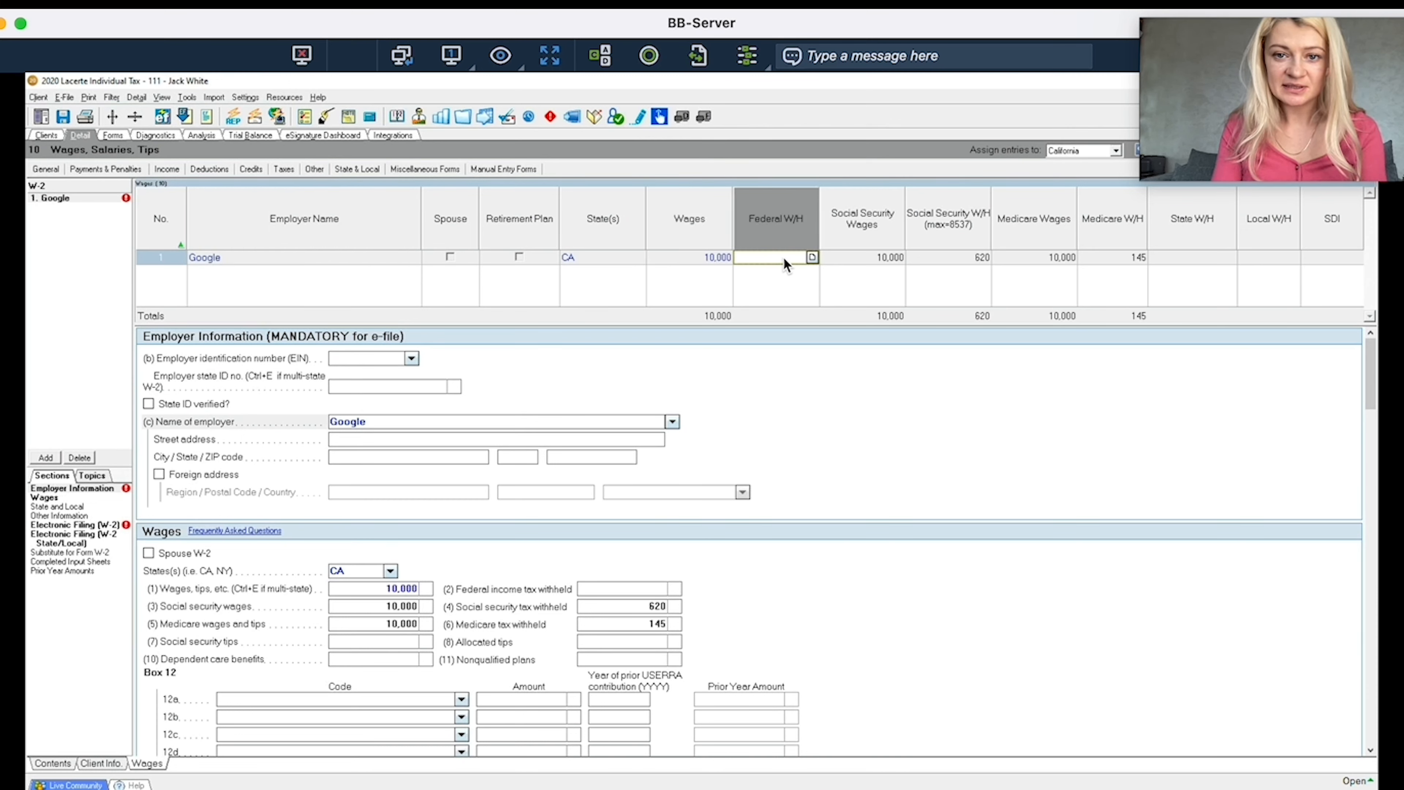
type("1000")
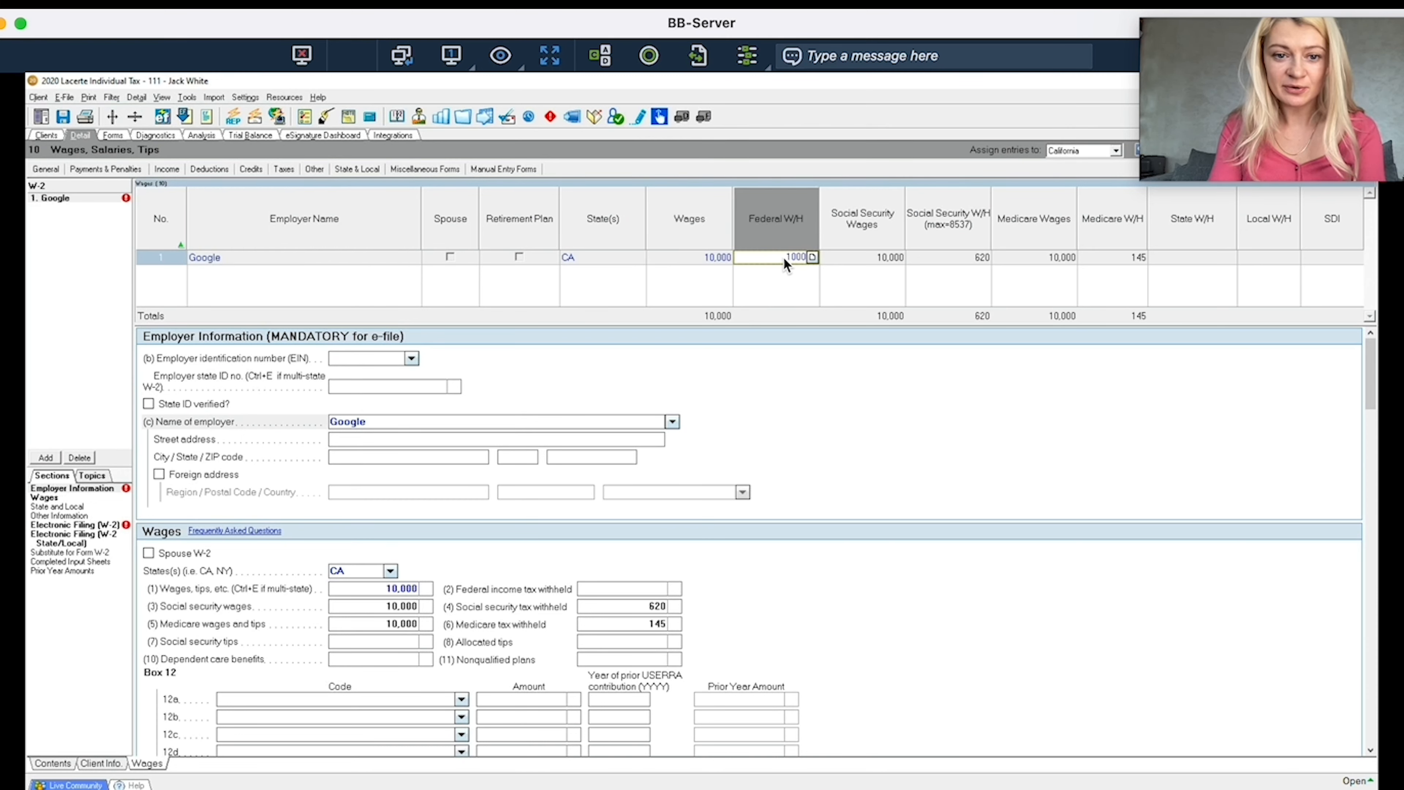
key("Tab")
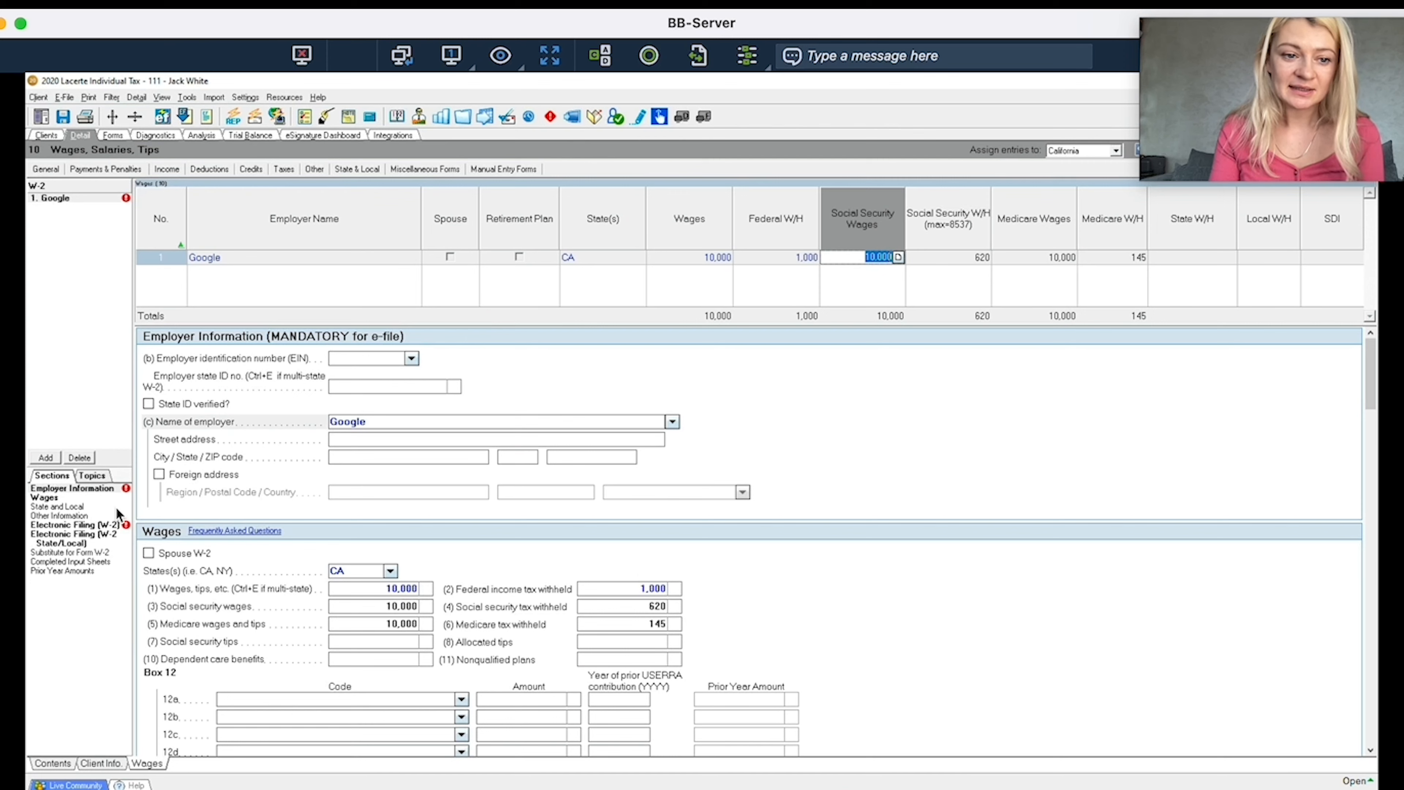
Enter the employer identification number and the employer state ID number for the Google W-2
left_click(357, 364)
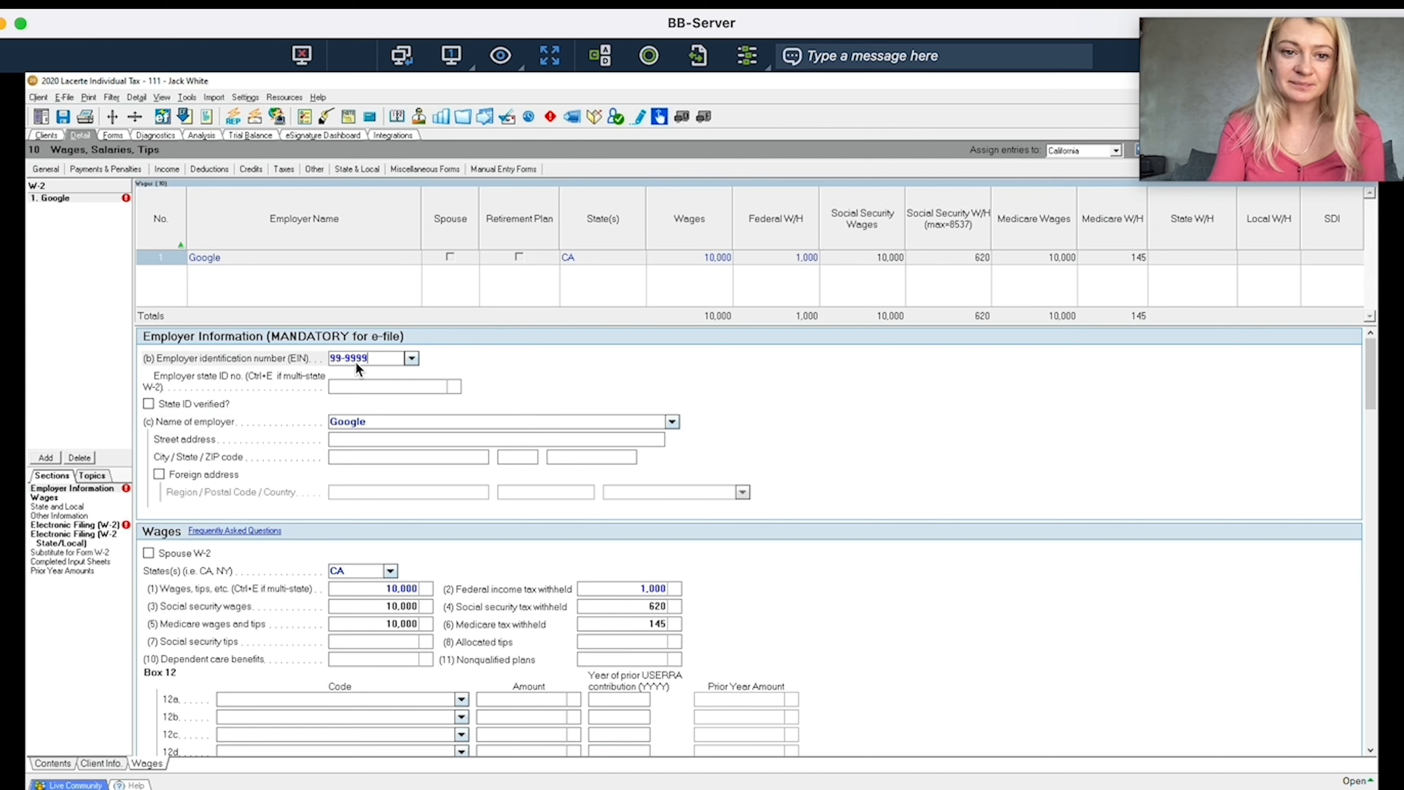
left_click(365, 388)
type("9999999")
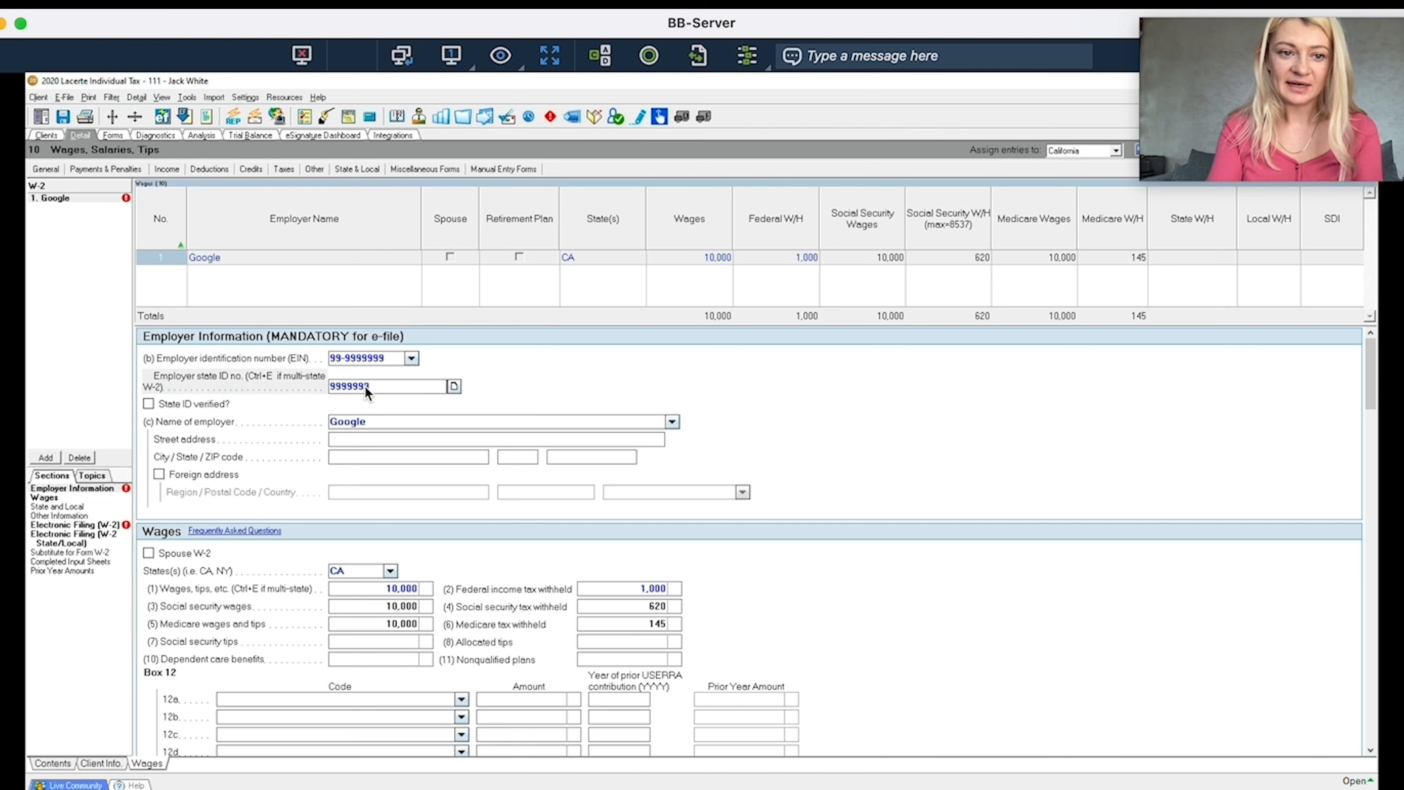
left_click(368, 443)
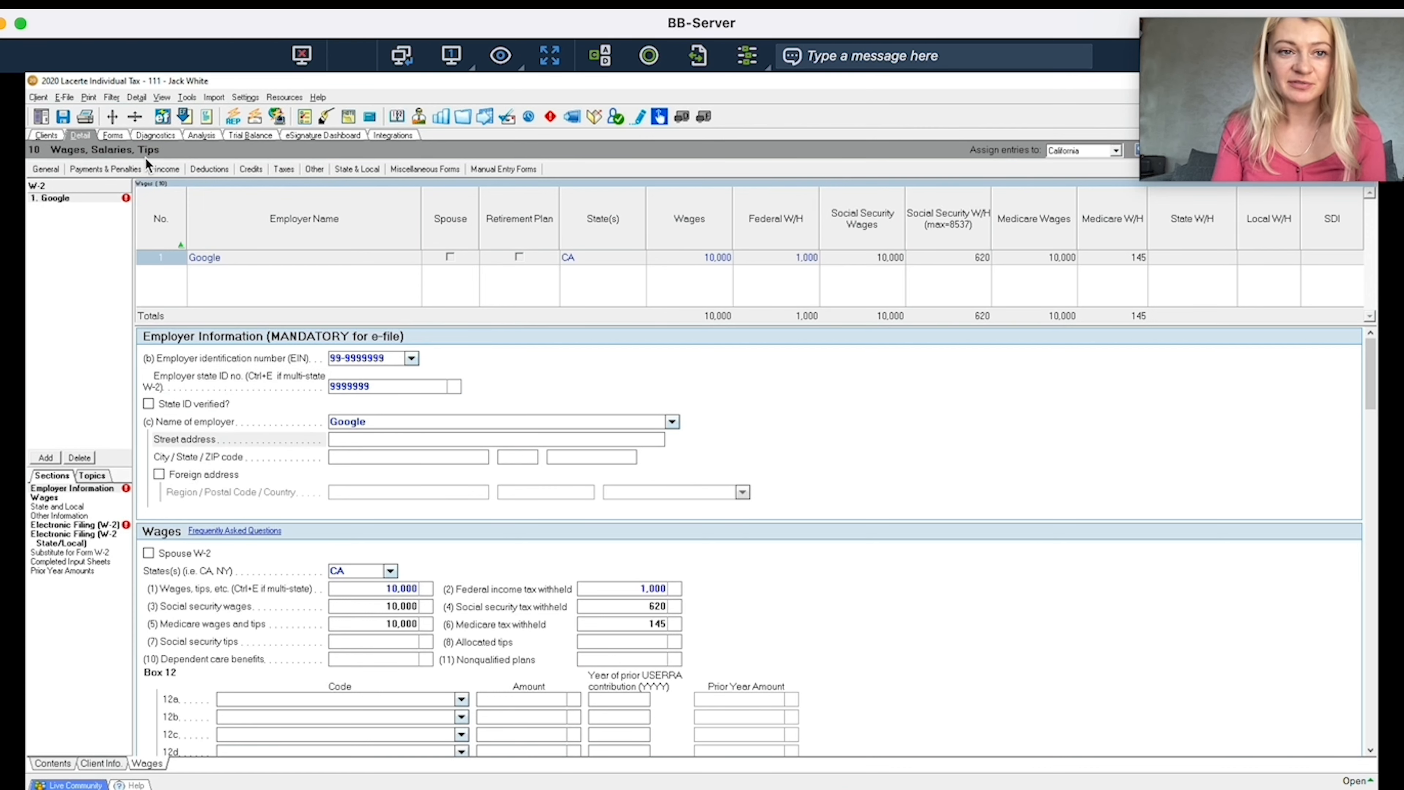
Open Business Income (Schedule C) and enter Tax preparer as the principal business or profession
left_click(165, 170)
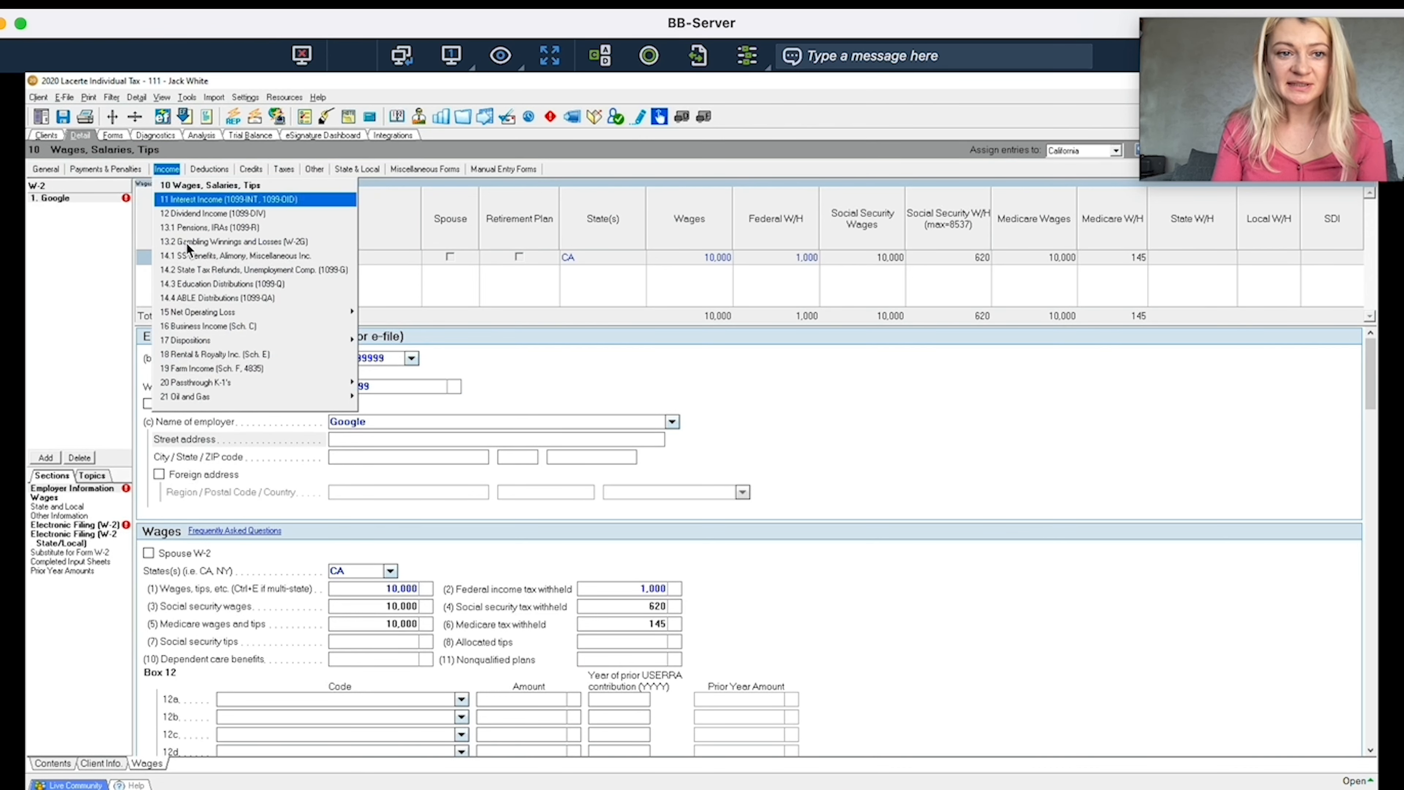
left_click(238, 326)
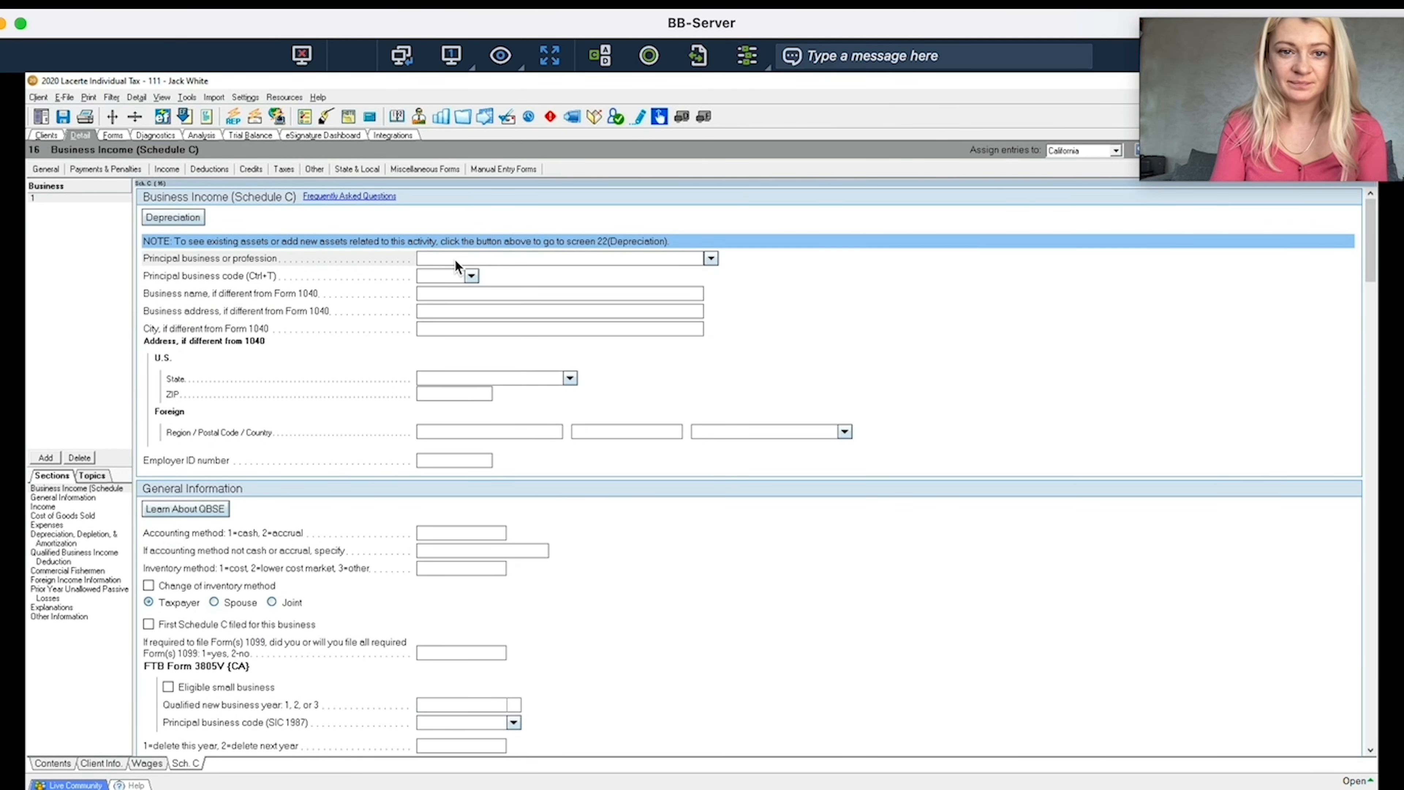
type("Tax pr")
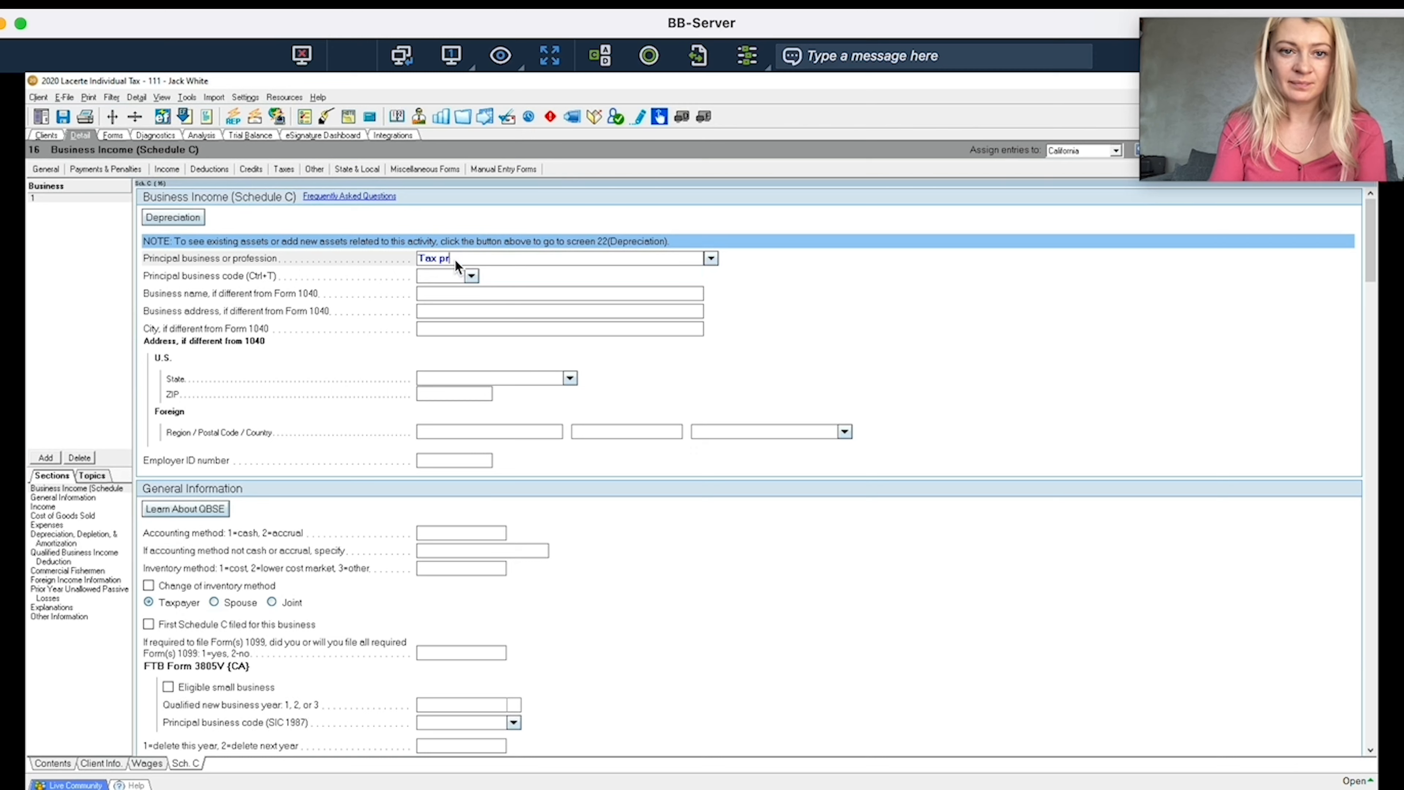
type("epaer")
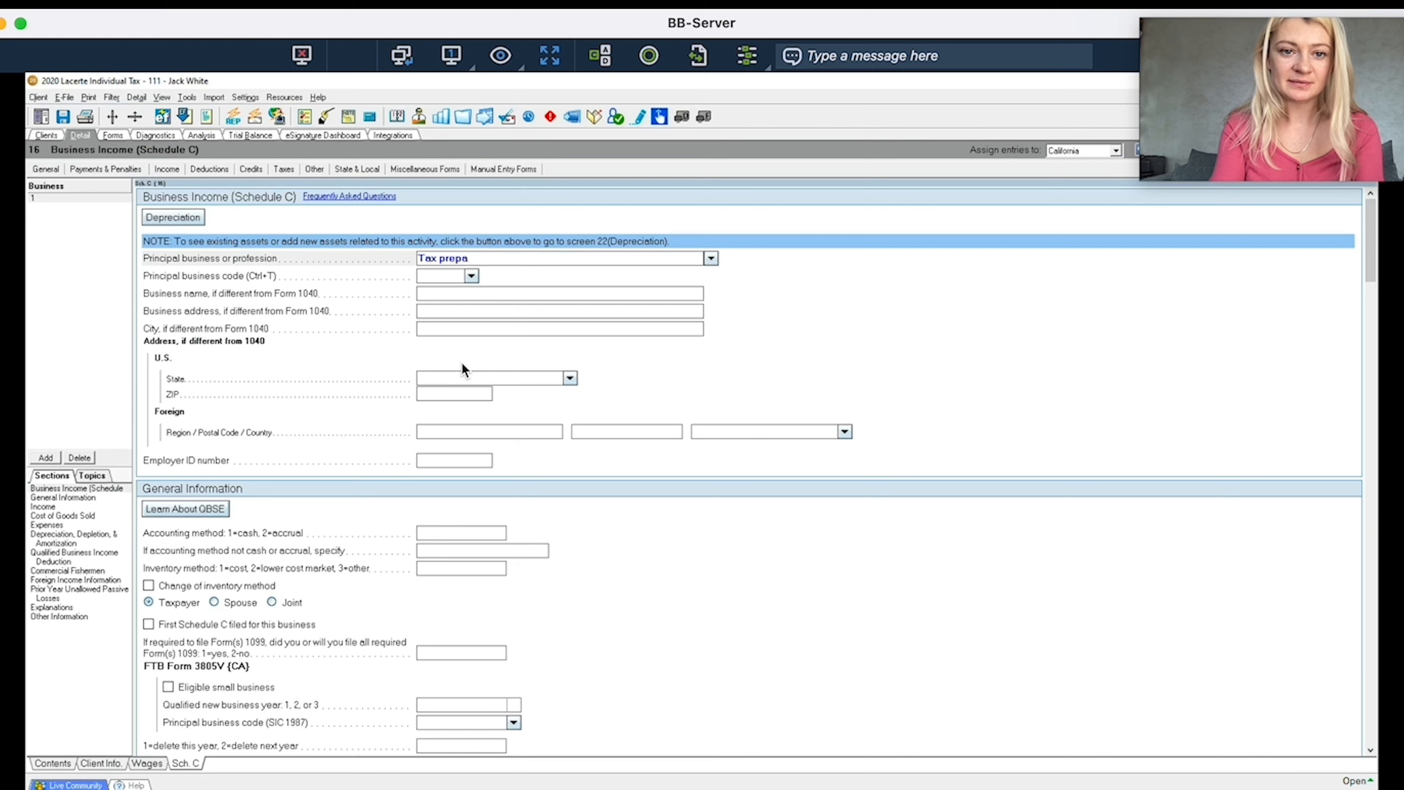
key("BackSpace")
key("BackSpace")
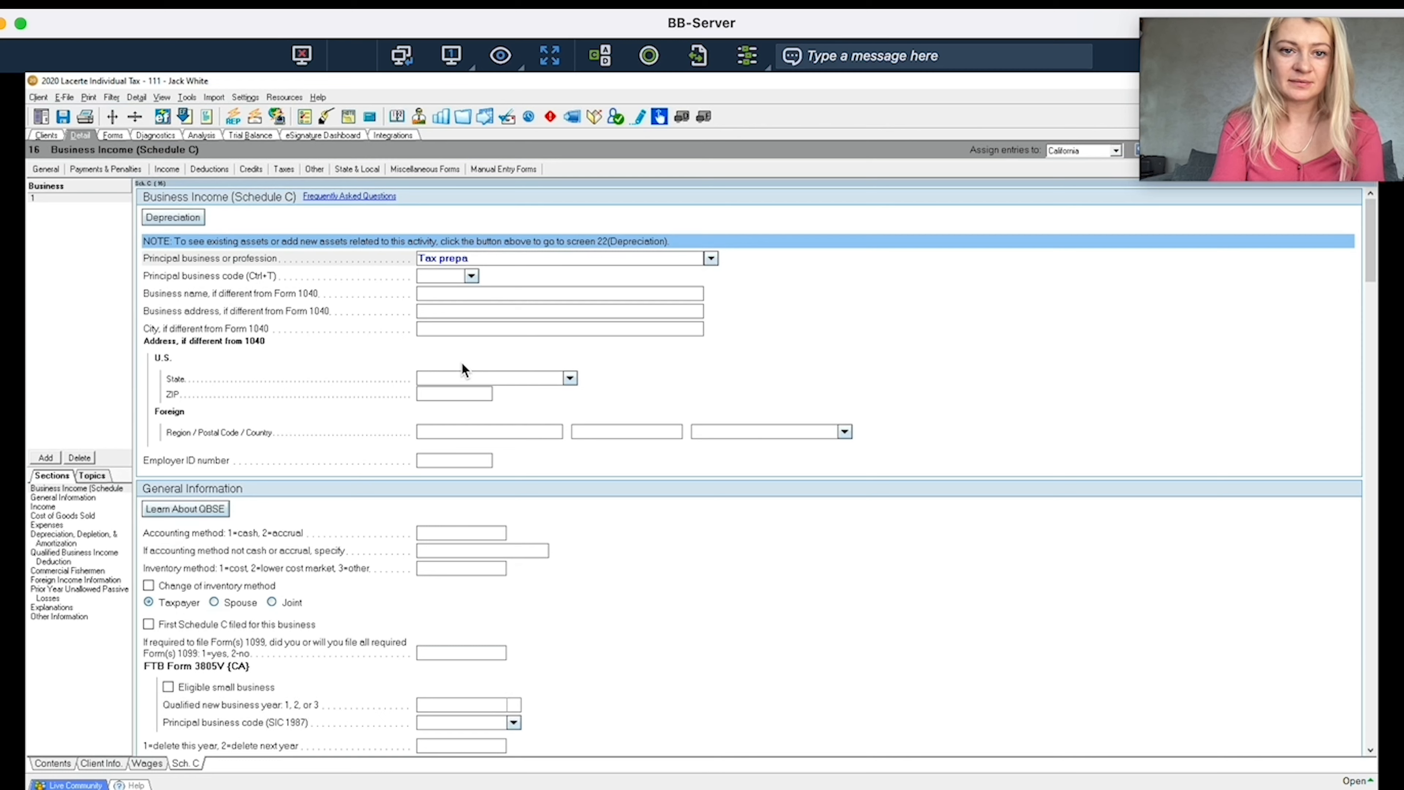
type("rer")
left_click(433, 296)
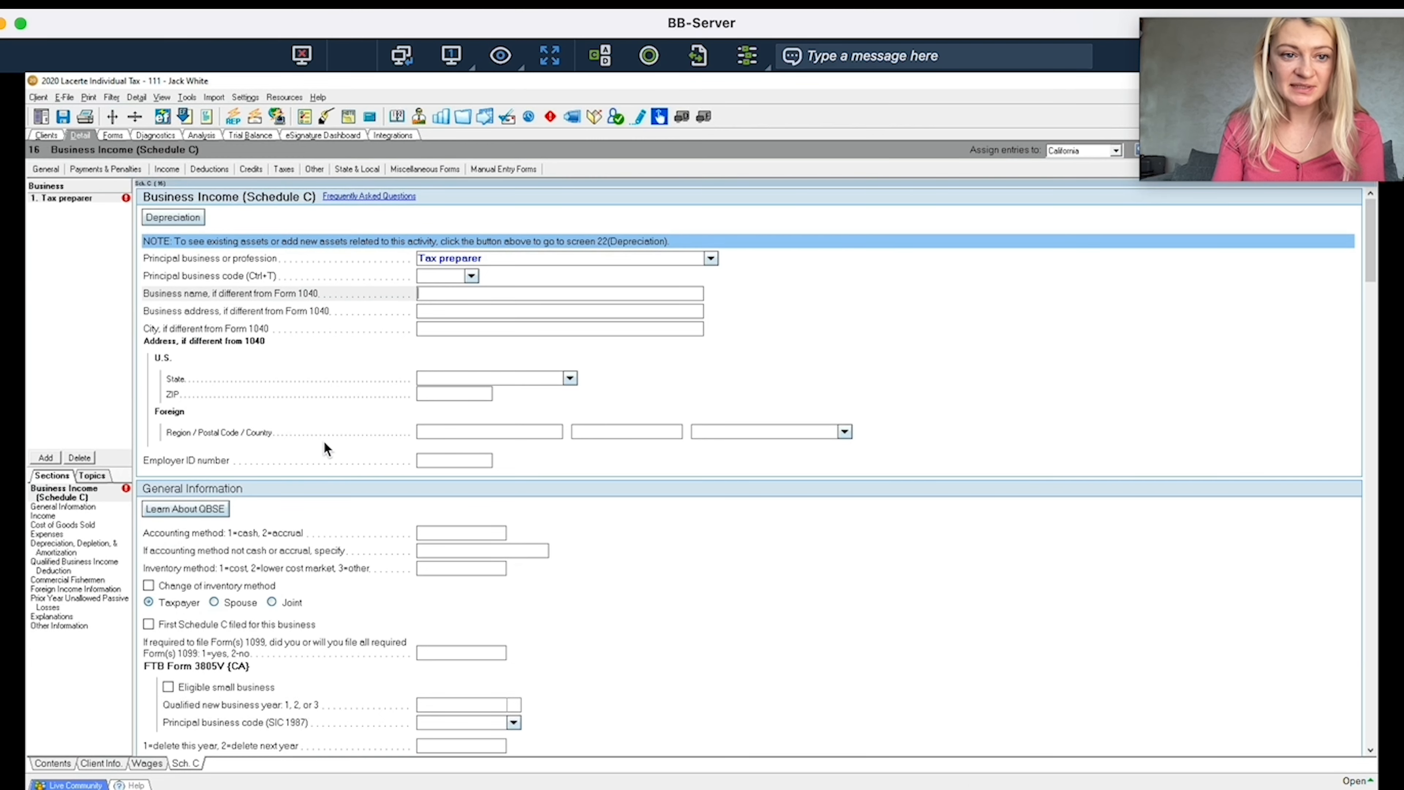
Look through the Schedule C input fields and the list of available principal business codes
scroll(404, 497, "down", 5)
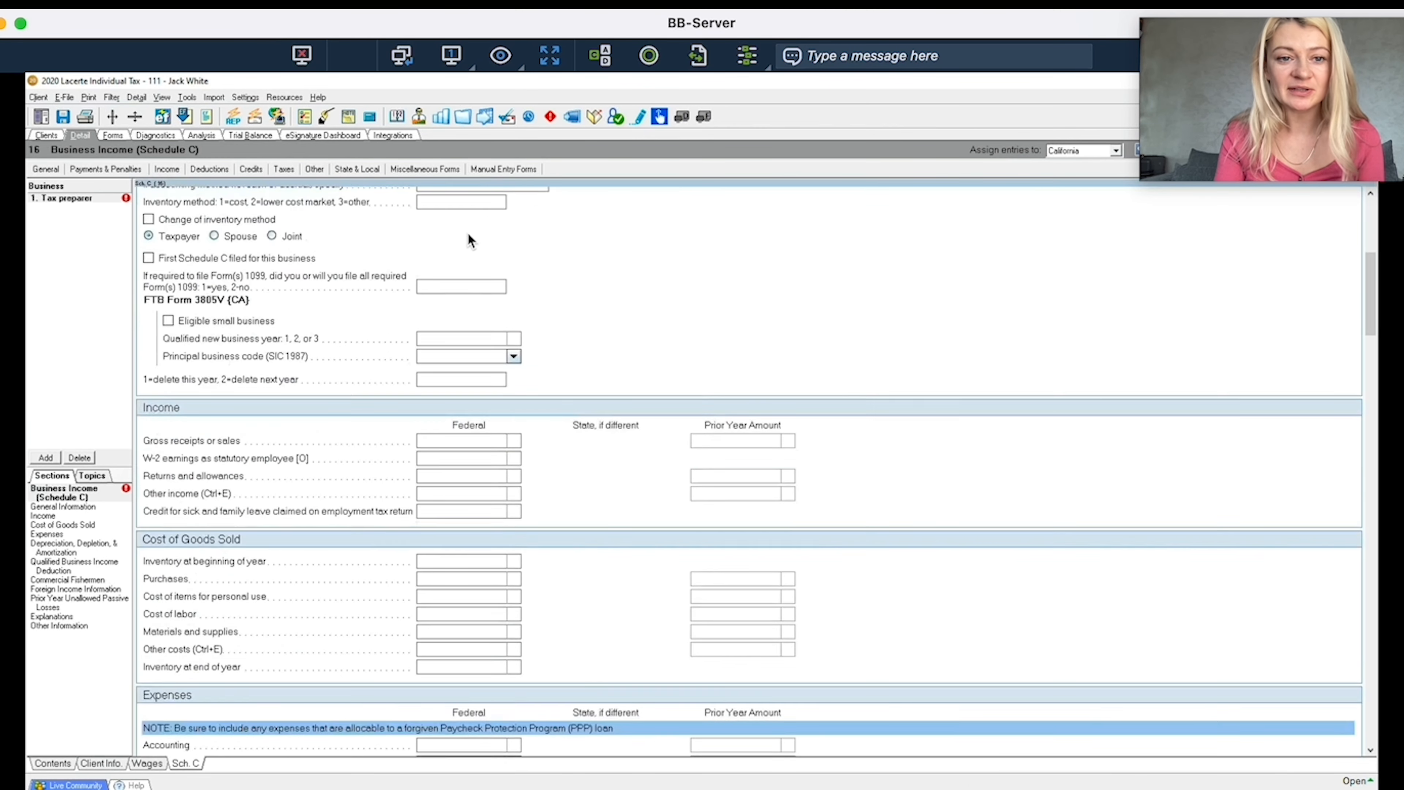
scroll(503, 309, "up", 5)
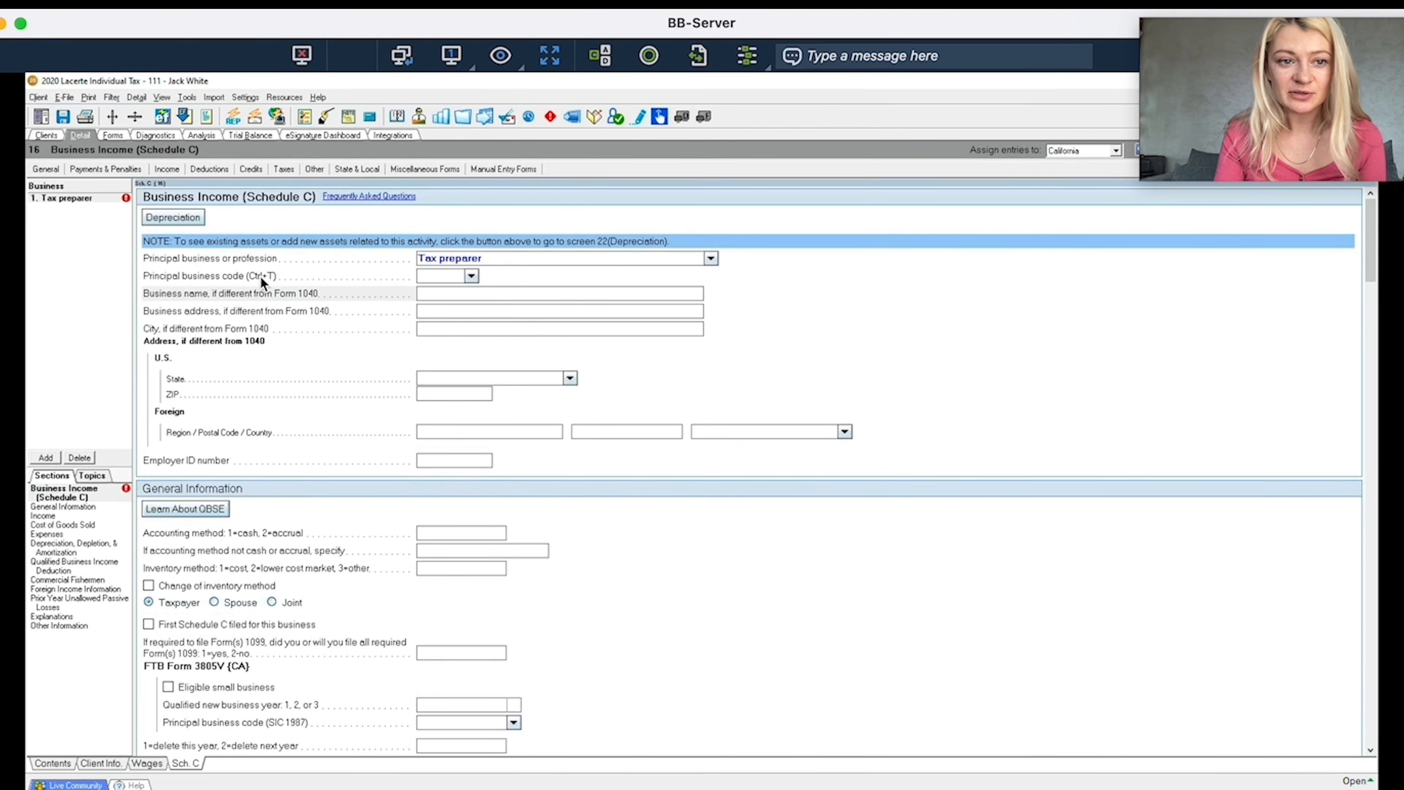
left_click(473, 275)
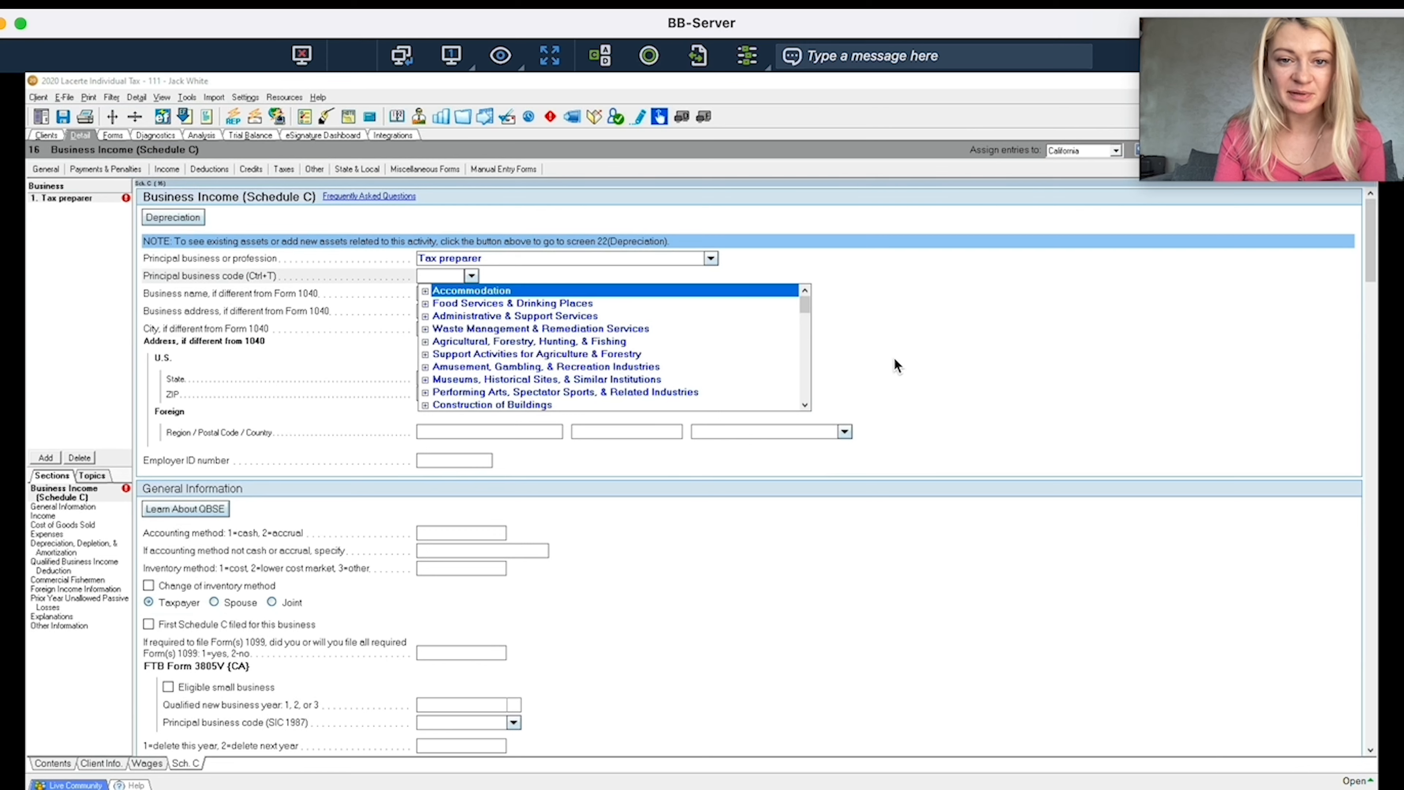
left_click(336, 320)
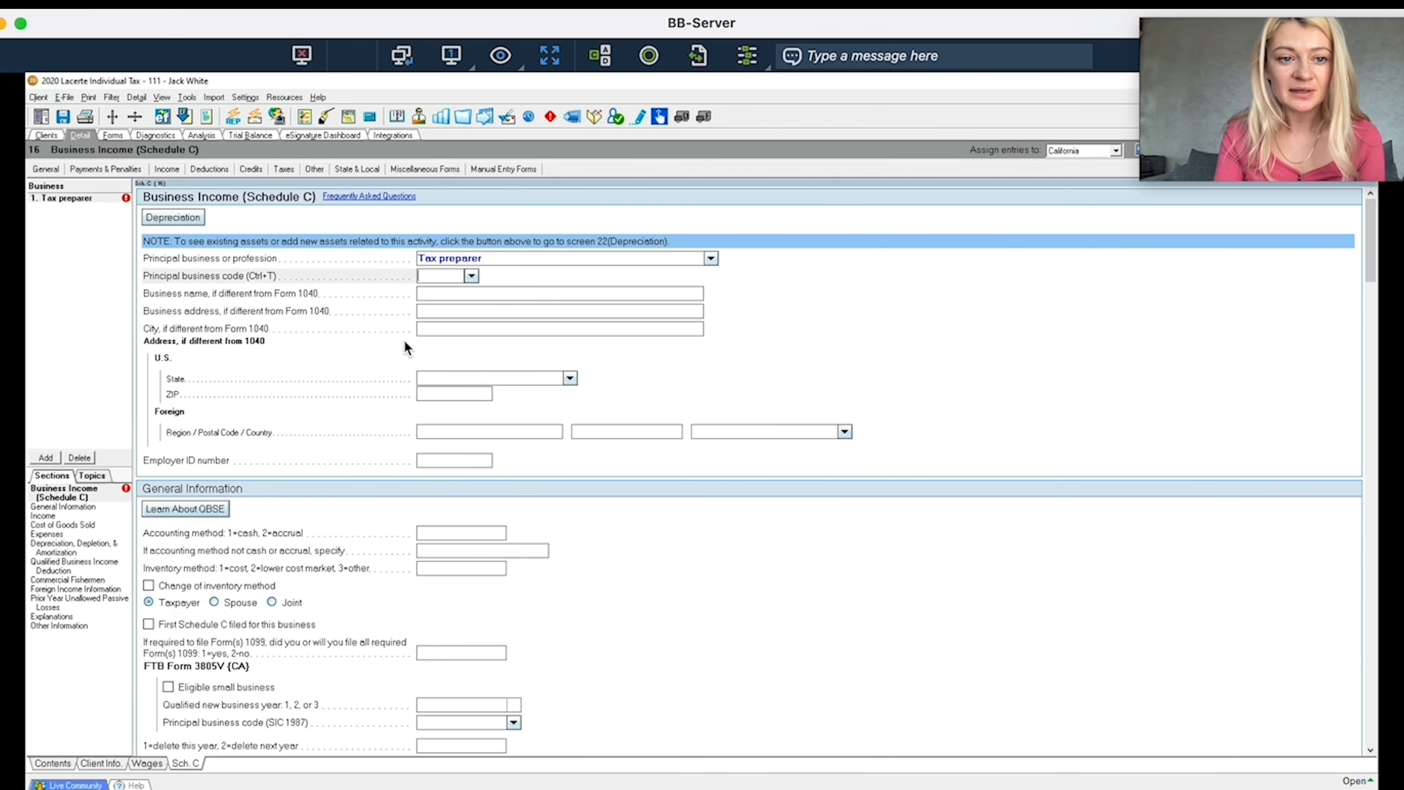
Set the accounting method to 1 (cash) and mark this as the first Schedule C filed for the business
scroll(404, 339, "down", 10)
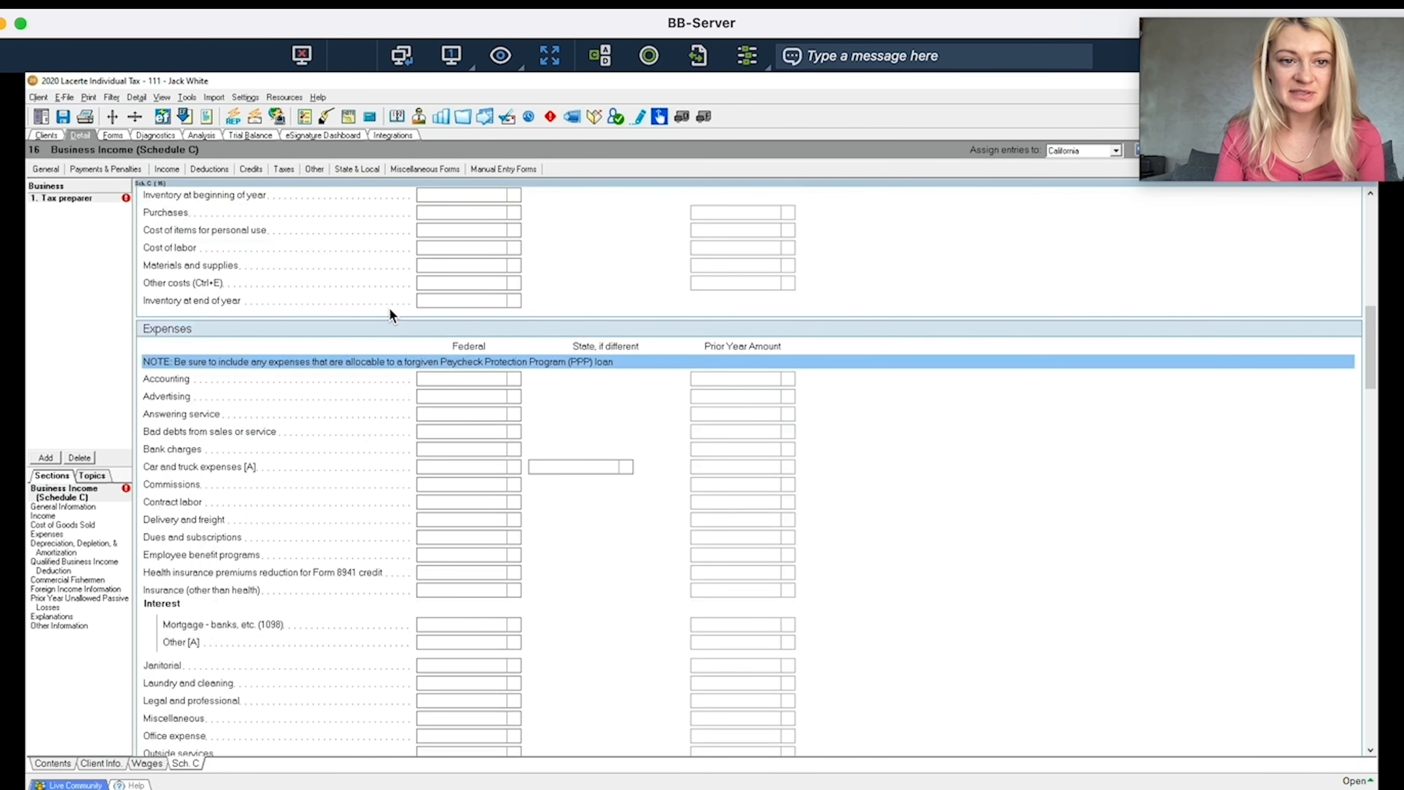
scroll(390, 314, "up", 10)
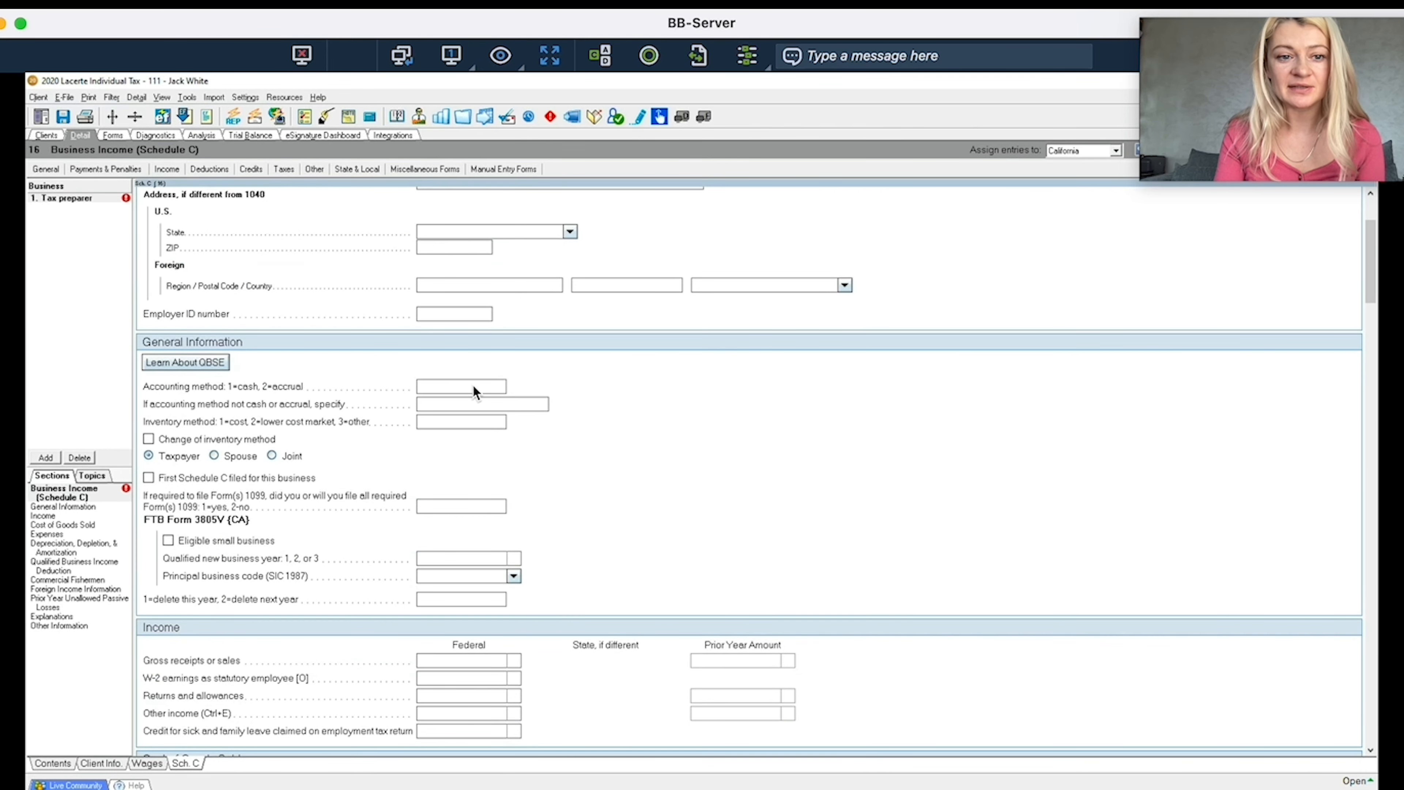
left_click(469, 388)
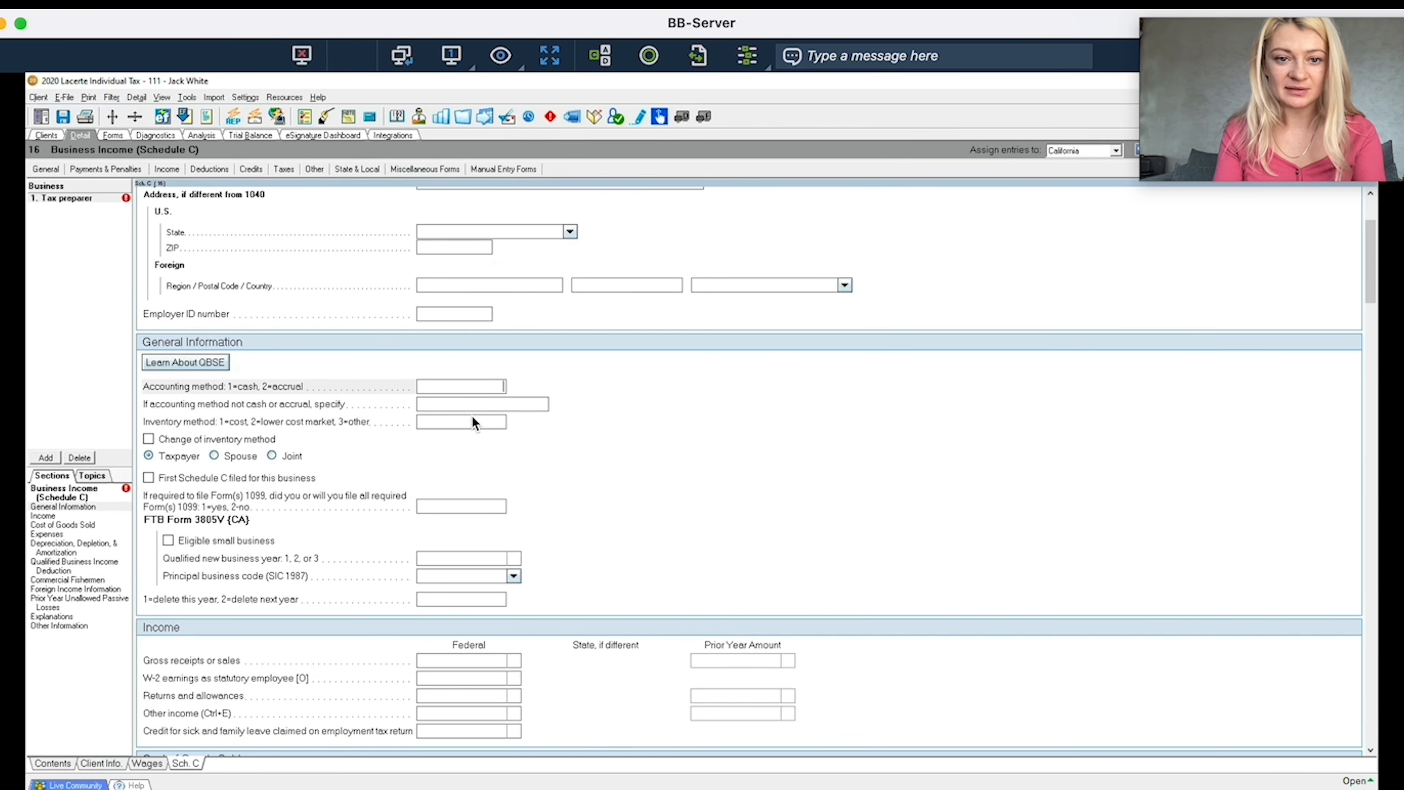
left_click(483, 406)
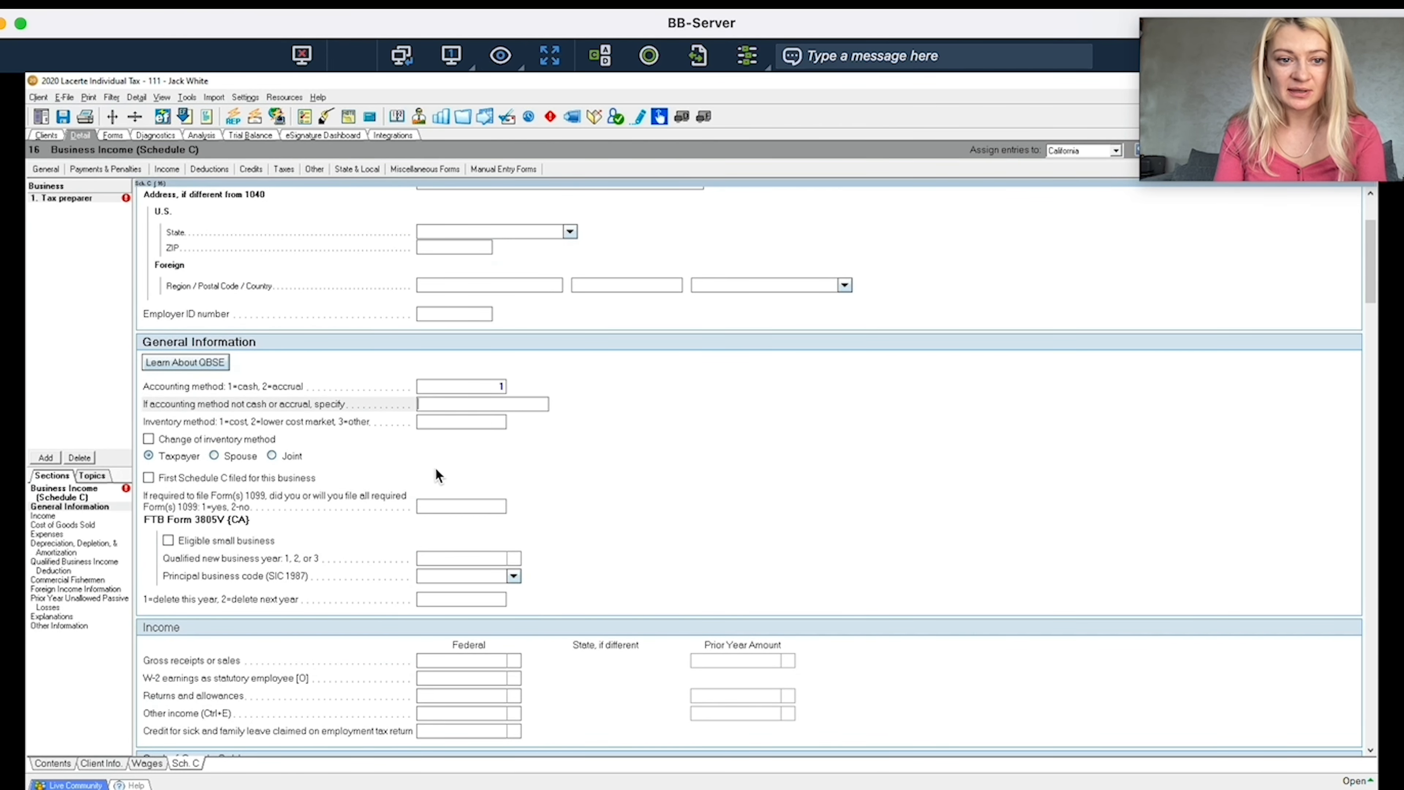
left_click(148, 478)
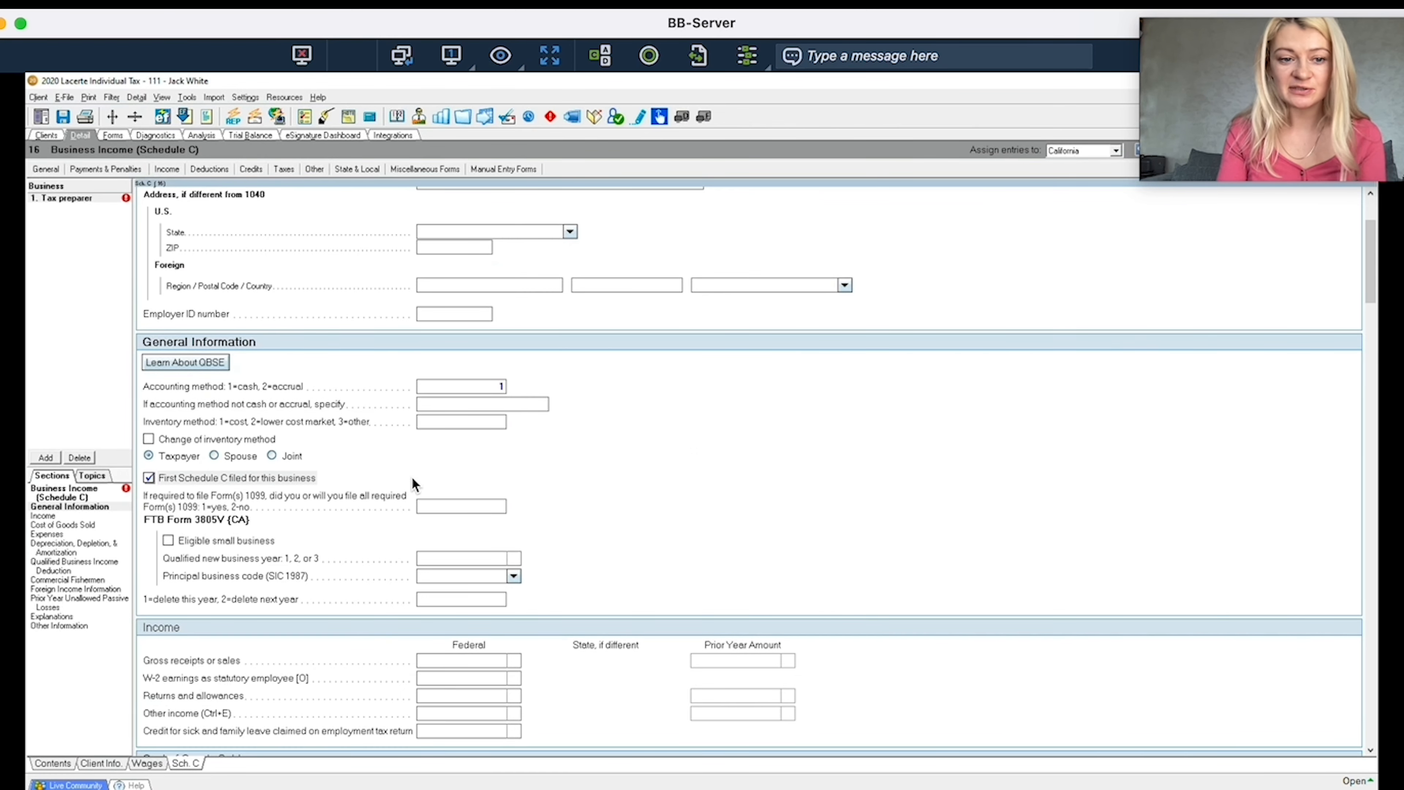
Enter 1,000 as the federal gross receipts or sales in the Schedule C income section
scroll(411, 476, "down", 10)
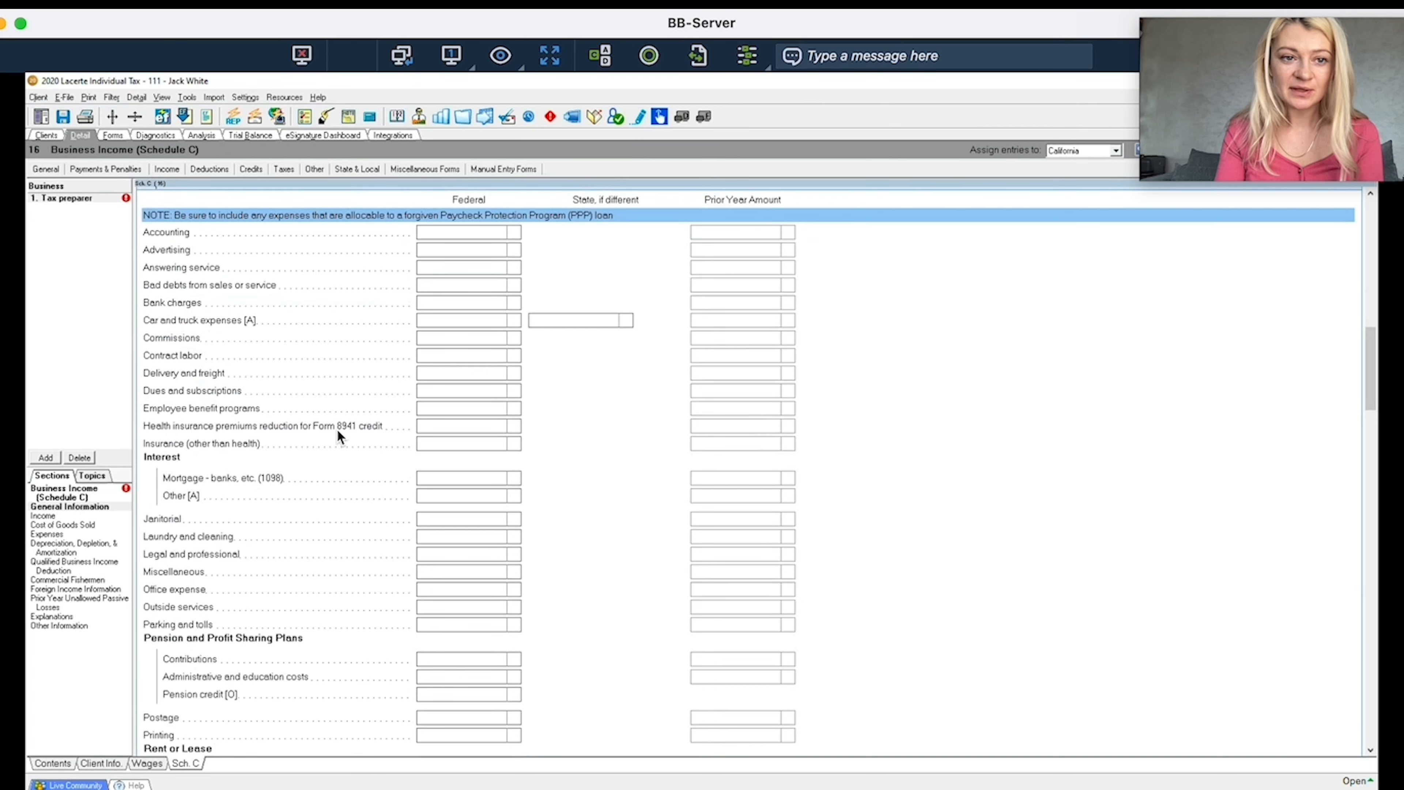
scroll(456, 413, "up", 3)
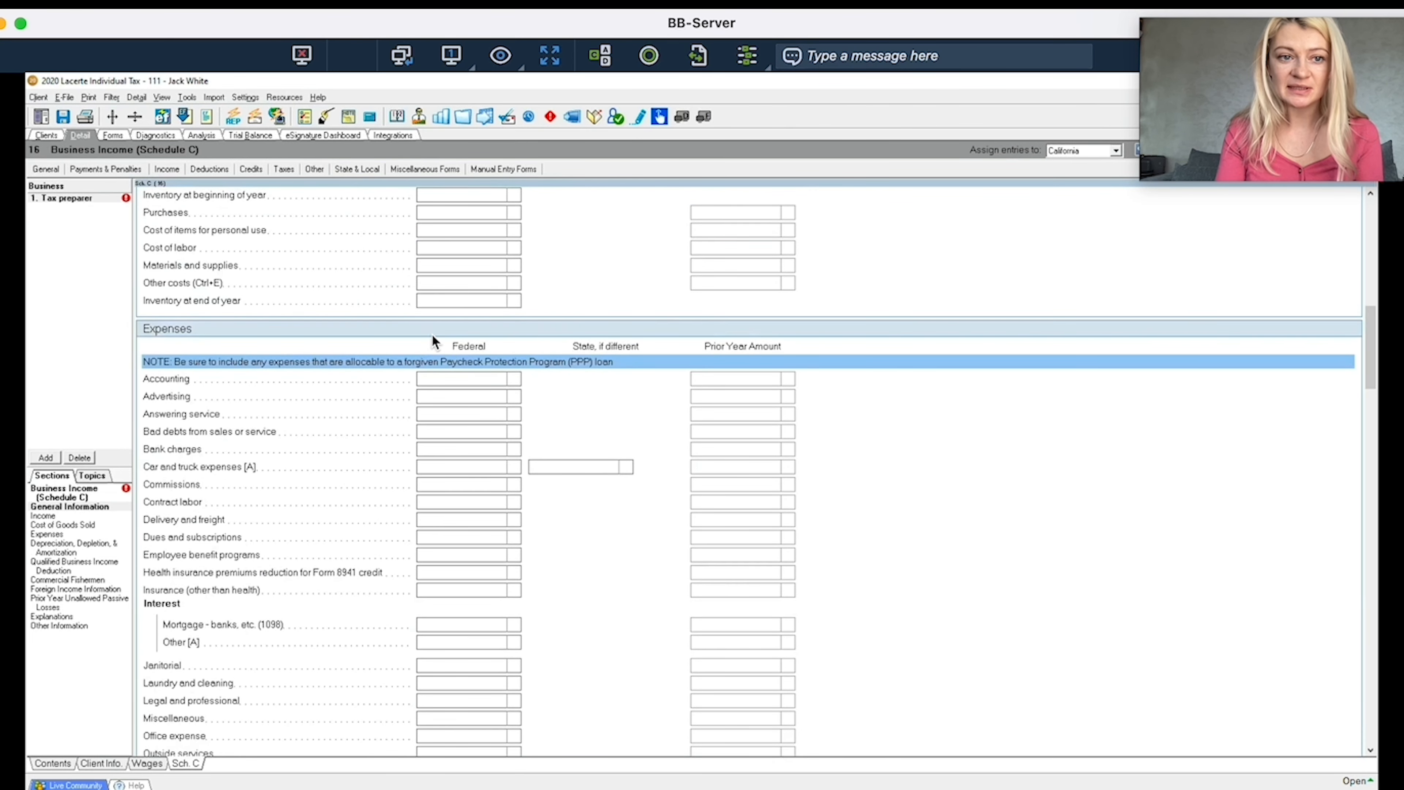
scroll(432, 338, "up", 3)
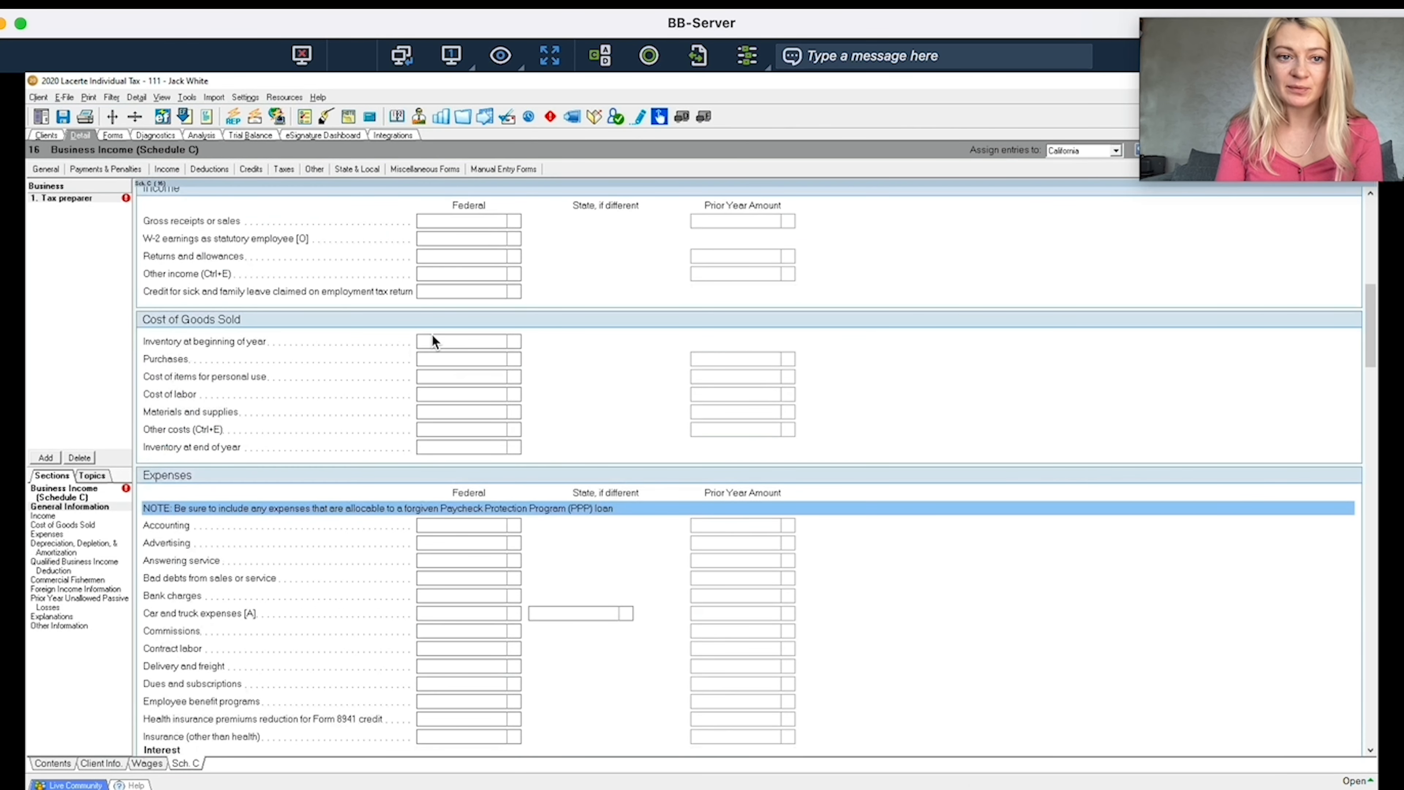
left_click(461, 222)
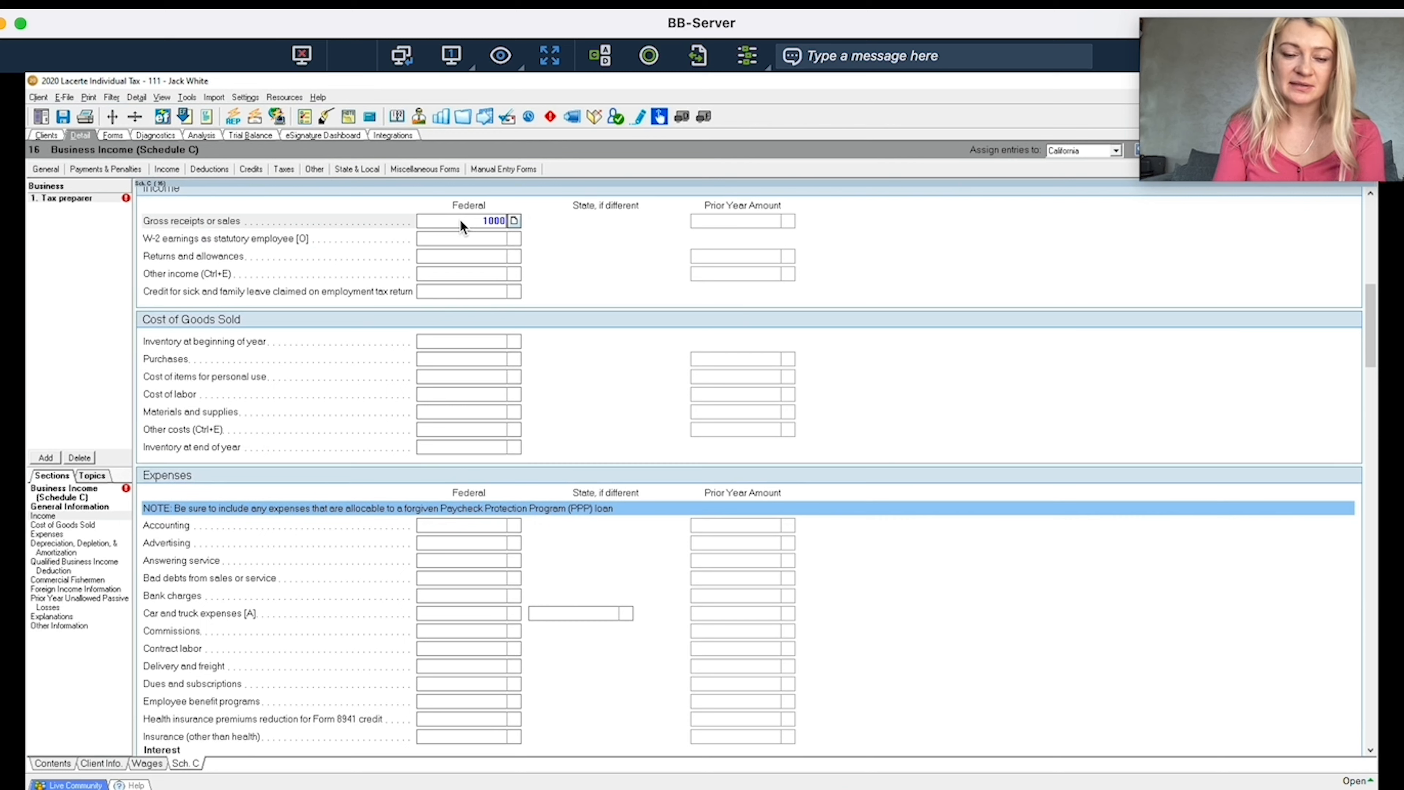
key("Return")
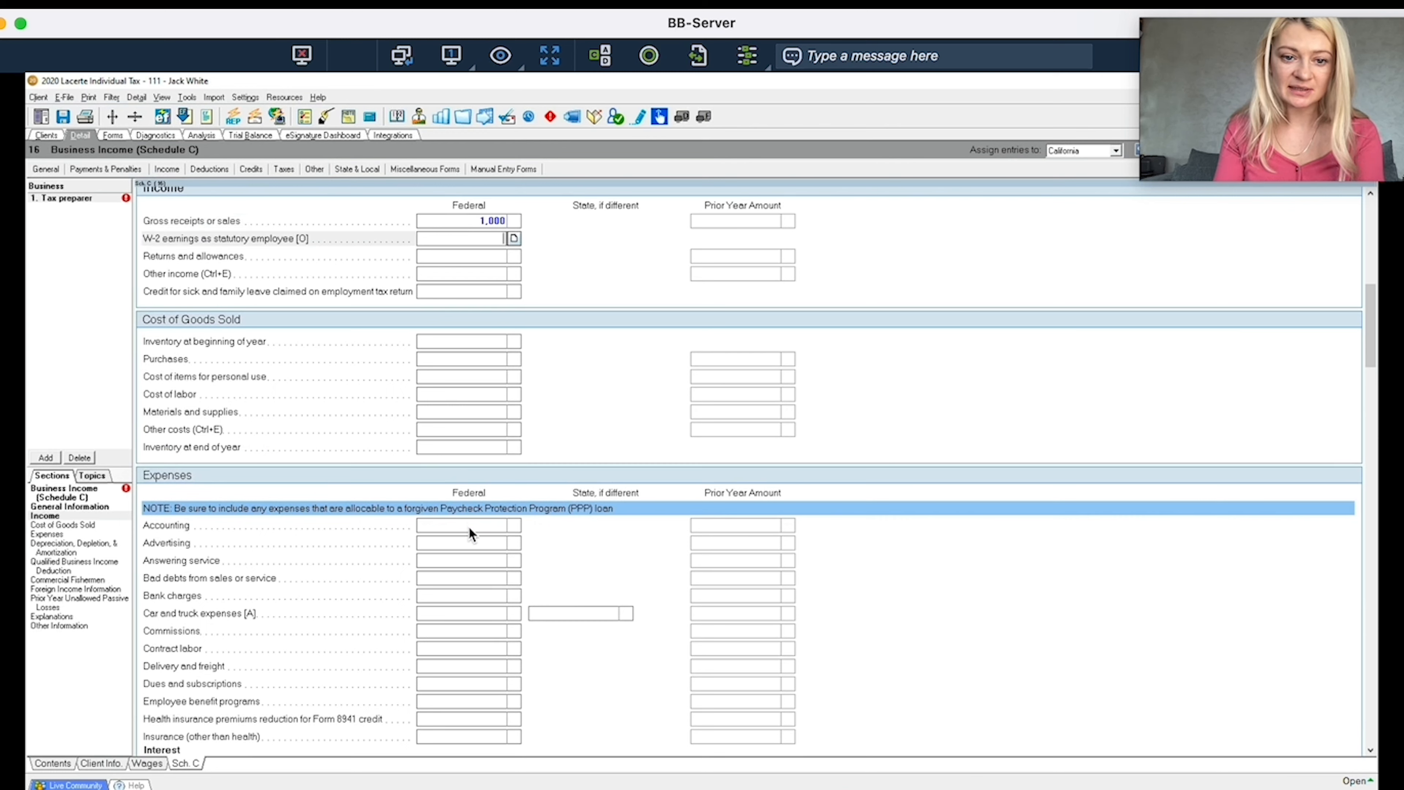
Enter 500 as the federal advertising expense for the tax preparer business
left_click(468, 527)
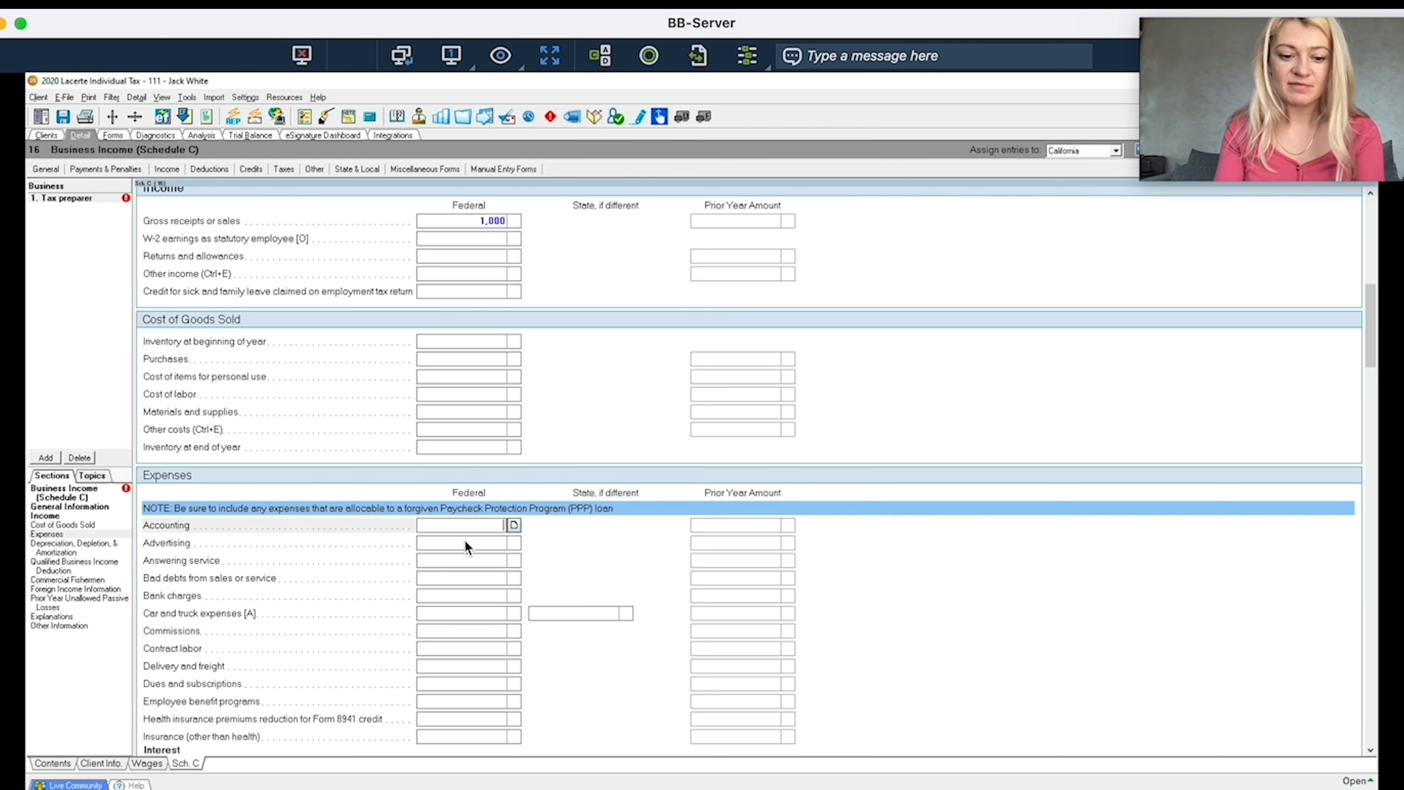
left_click(464, 544)
type("500")
key("Return")
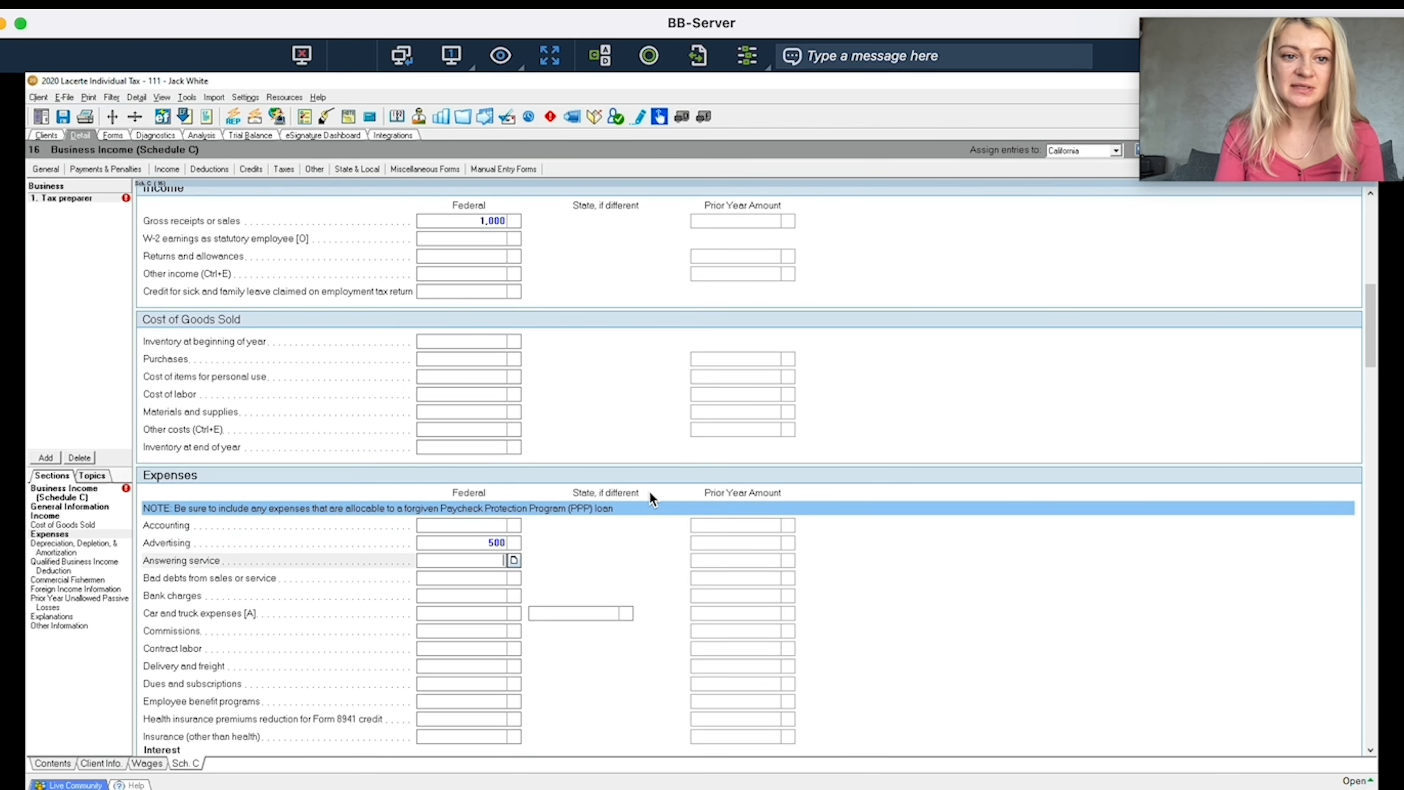
Review the remaining Schedule C expense categories and the sections that follow them, through prior year unallowed passive losses
scroll(649, 490, "down", 10)
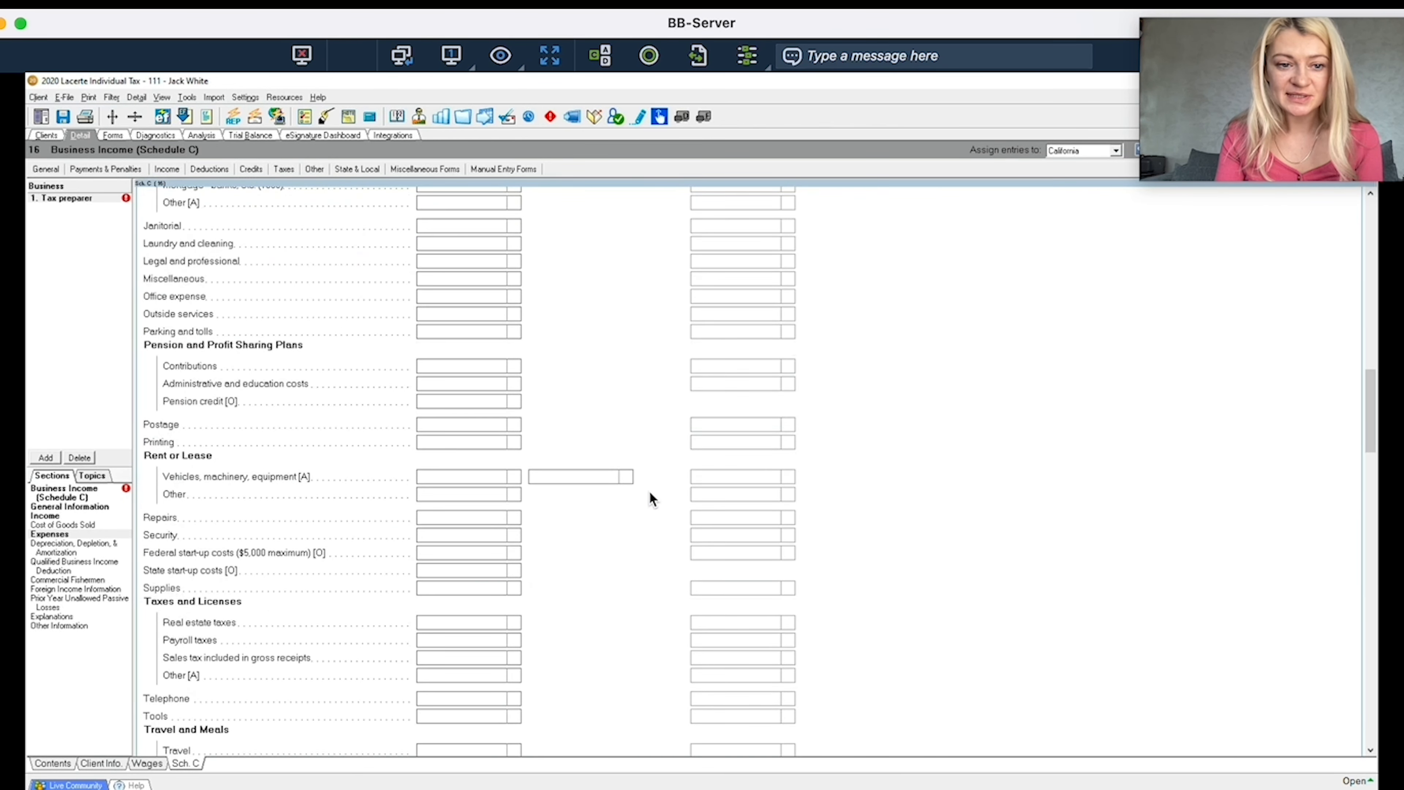
scroll(650, 491, "down", 6)
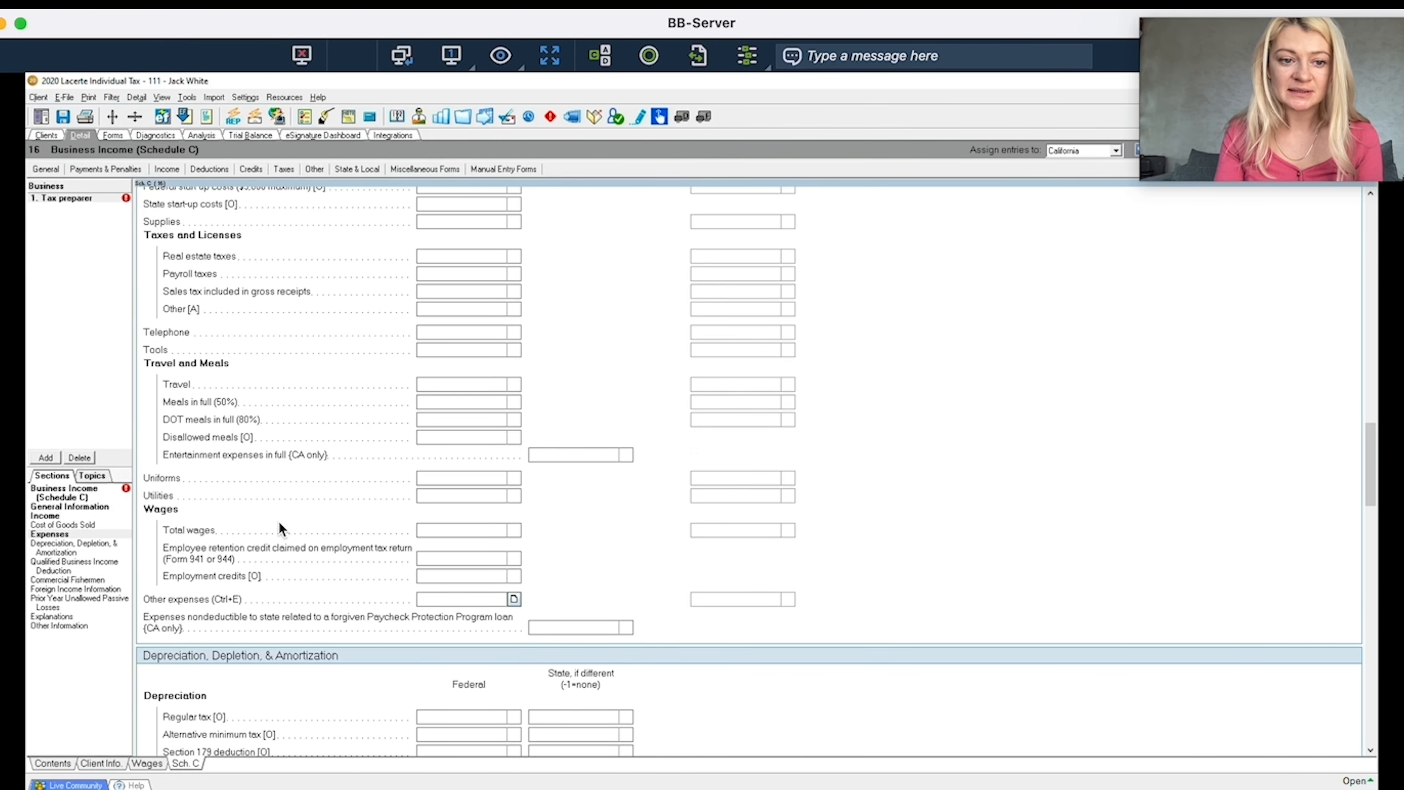
scroll(279, 529, "down", 15)
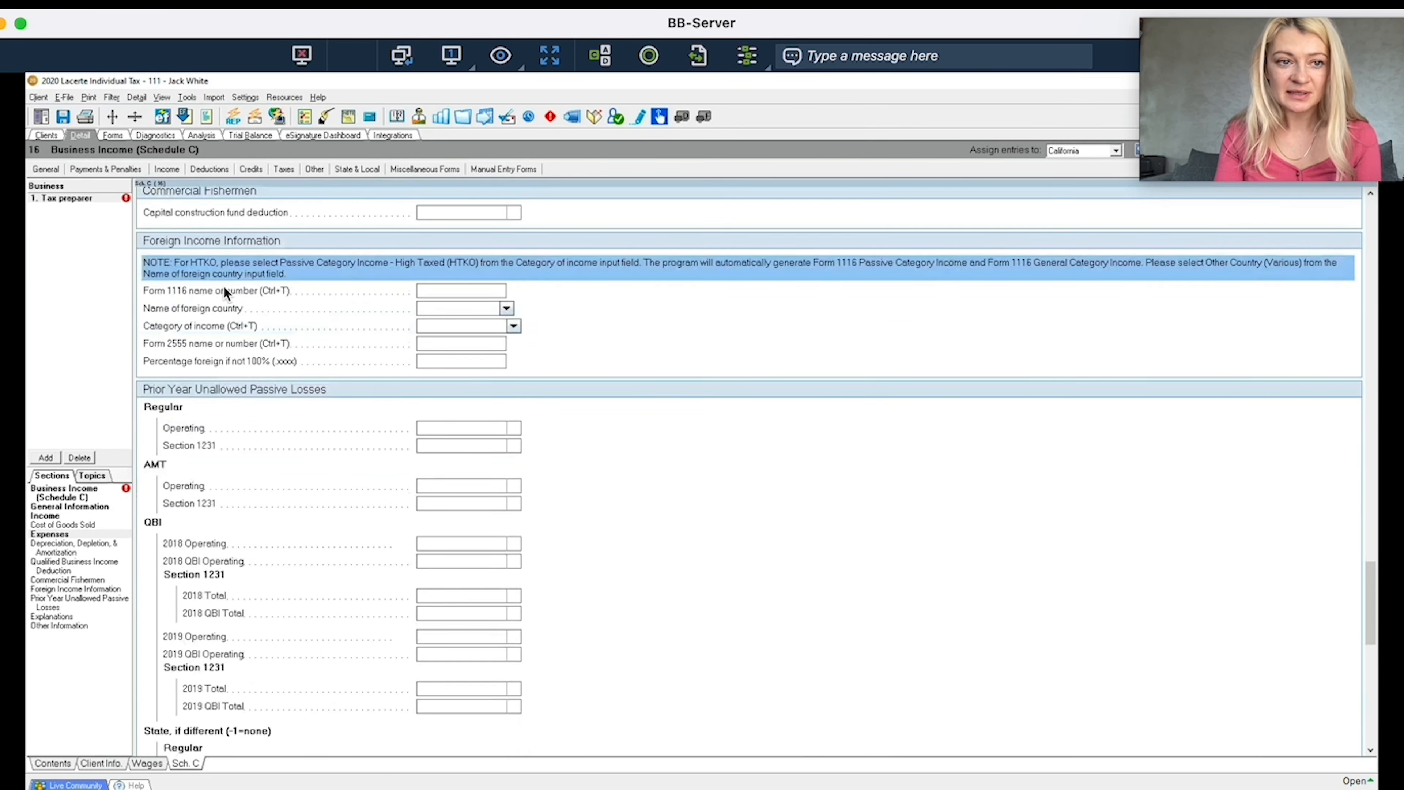
Open Depreciation (4562) from the contents list and describe the tax preparer business's new asset as Laptop
left_click(175, 167)
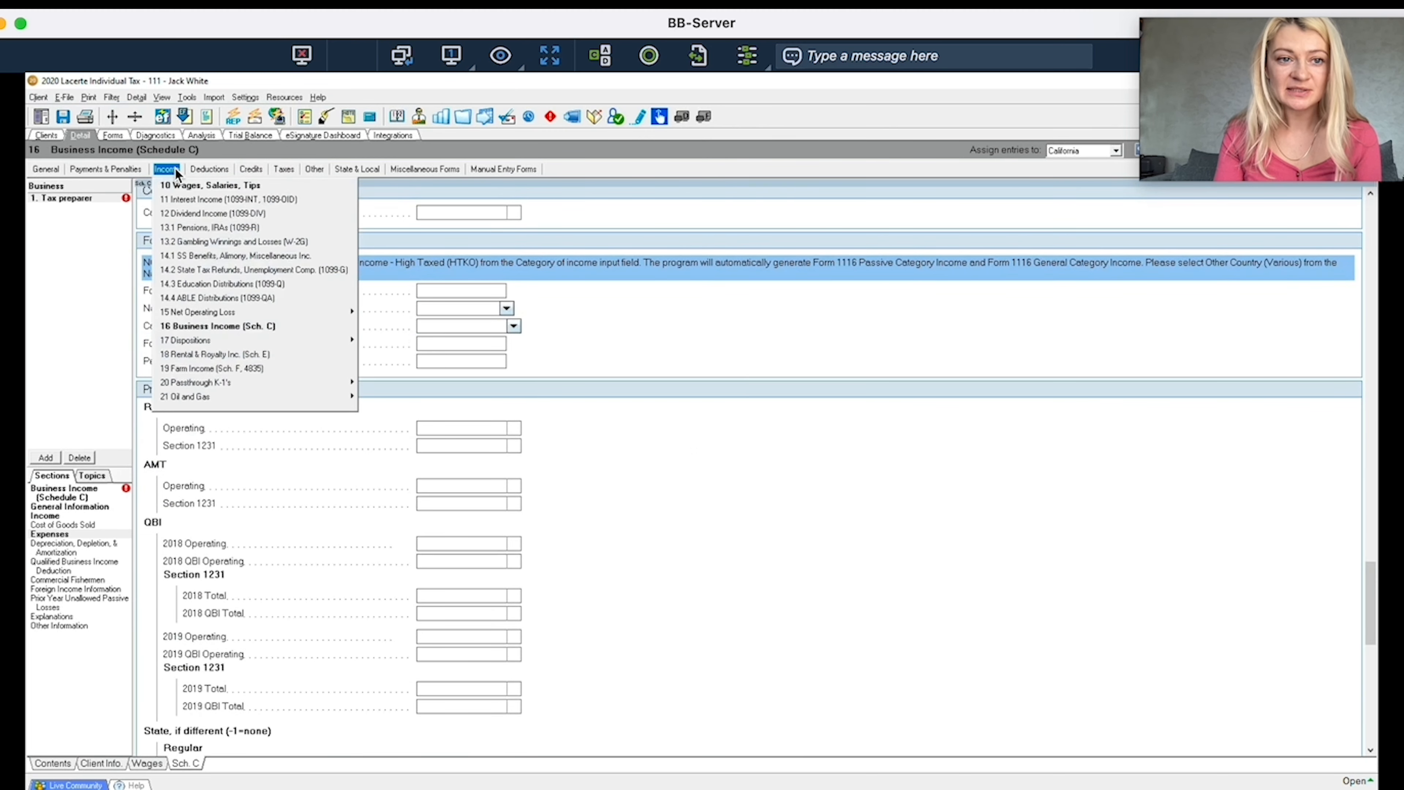
left_click(45, 168)
left_click(55, 185)
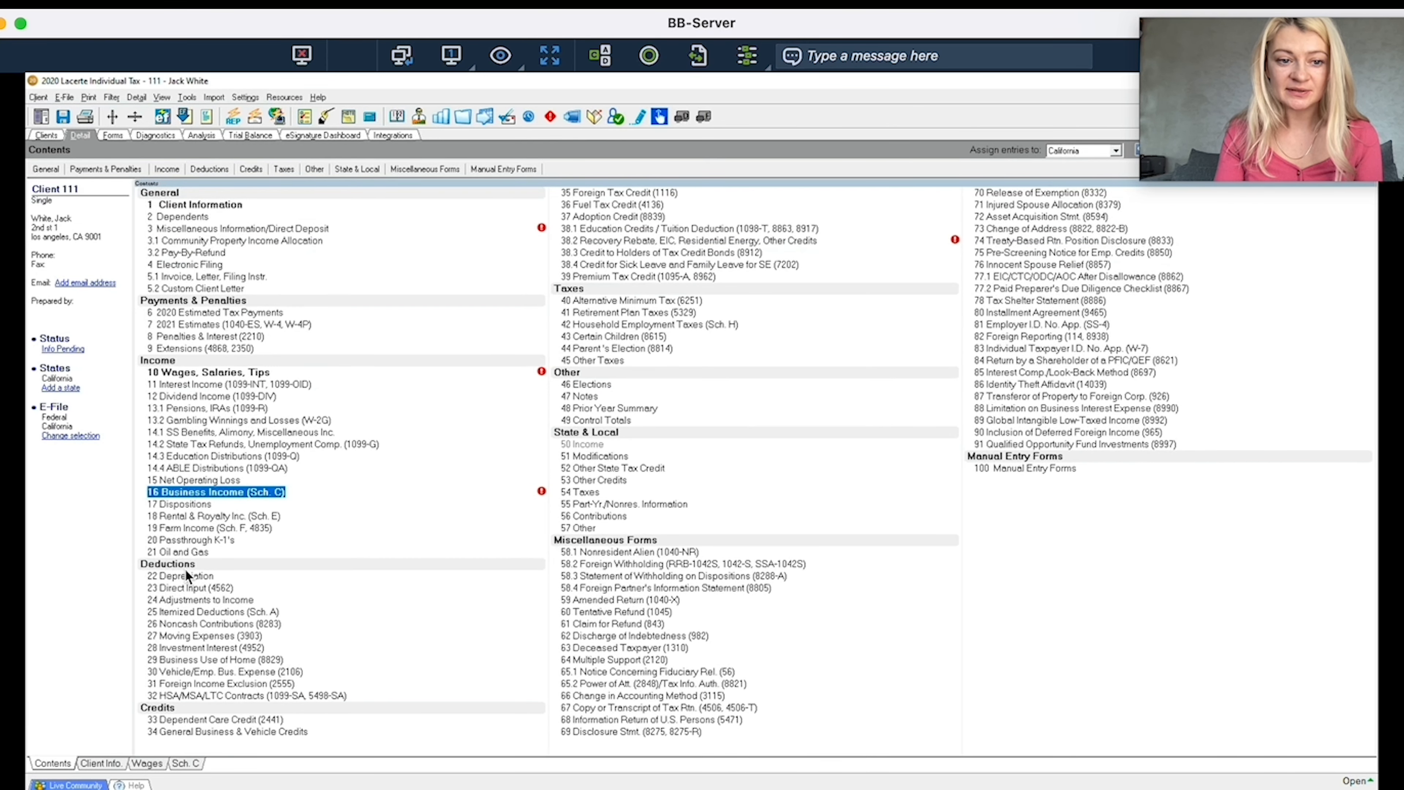
double_click(197, 575)
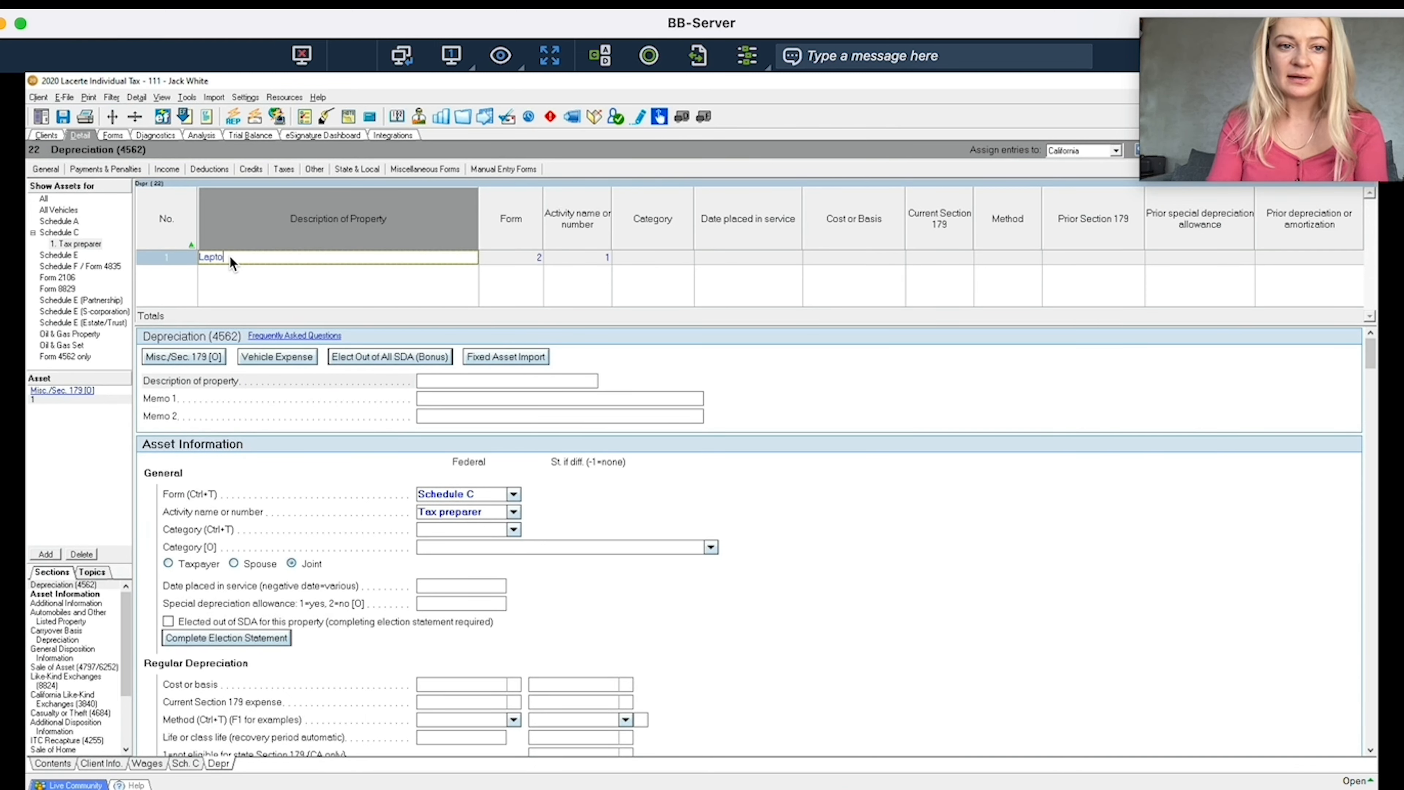
left_click(230, 256)
type("Laptop")
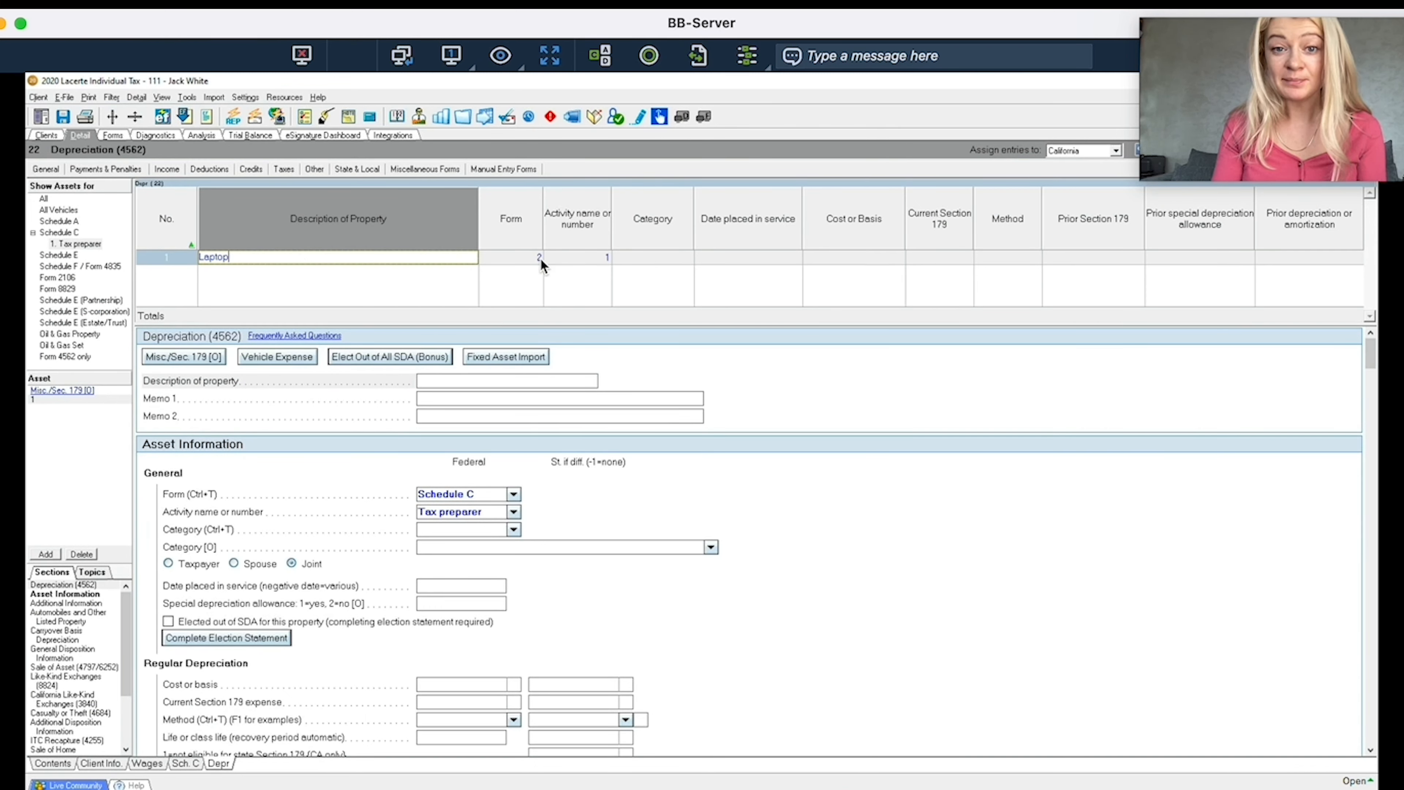
Assign the Laptop asset to the Machinery and Equipment category
left_click(661, 259)
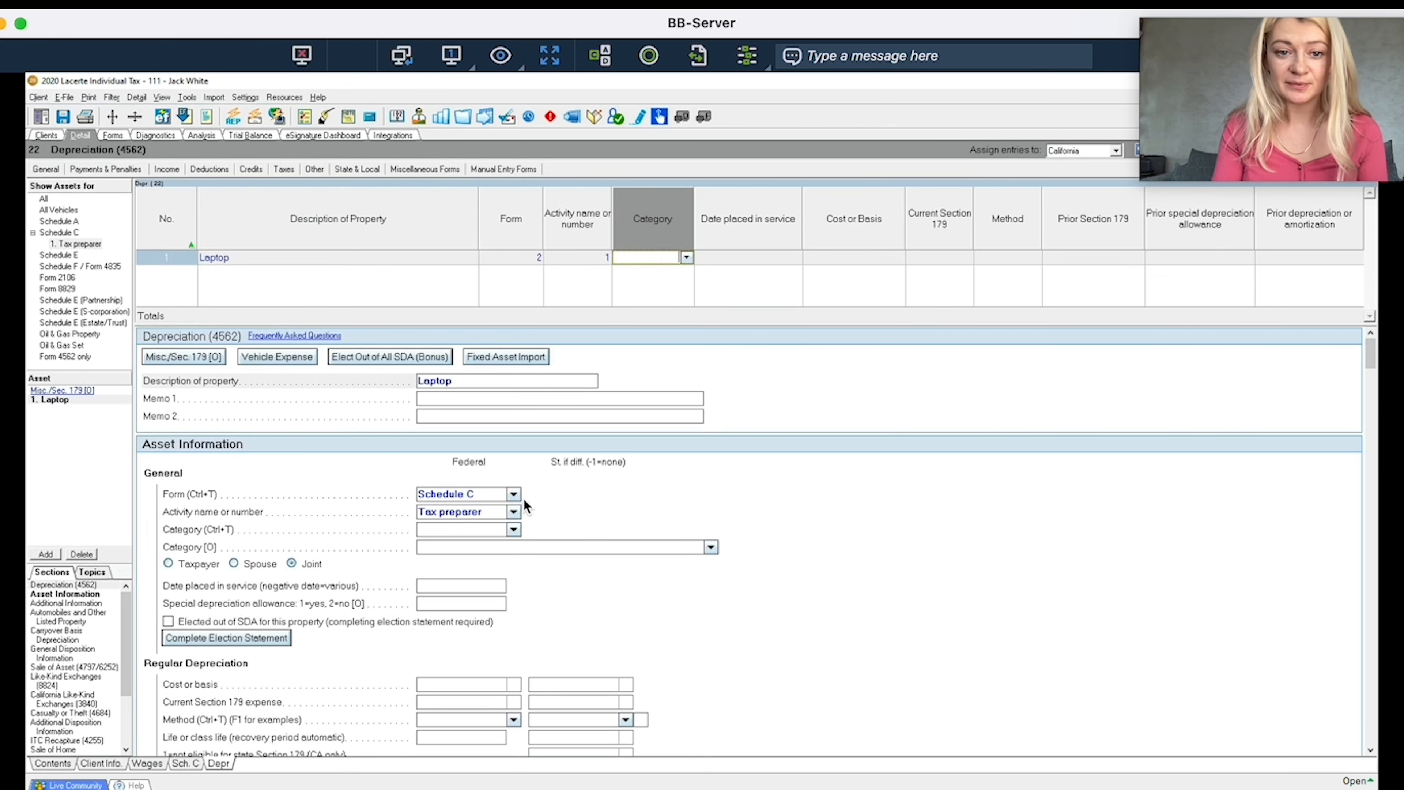
left_click(507, 495)
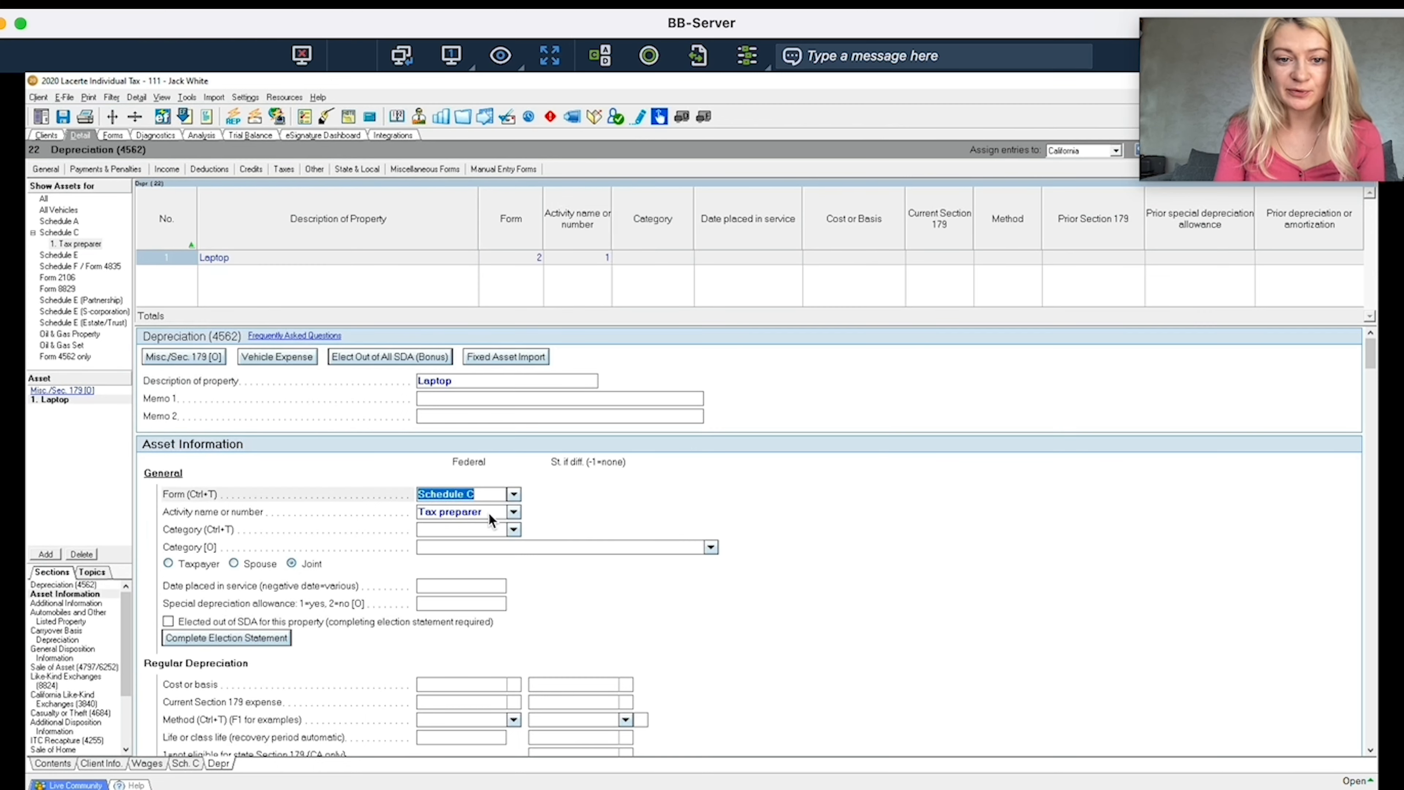
left_click(513, 529)
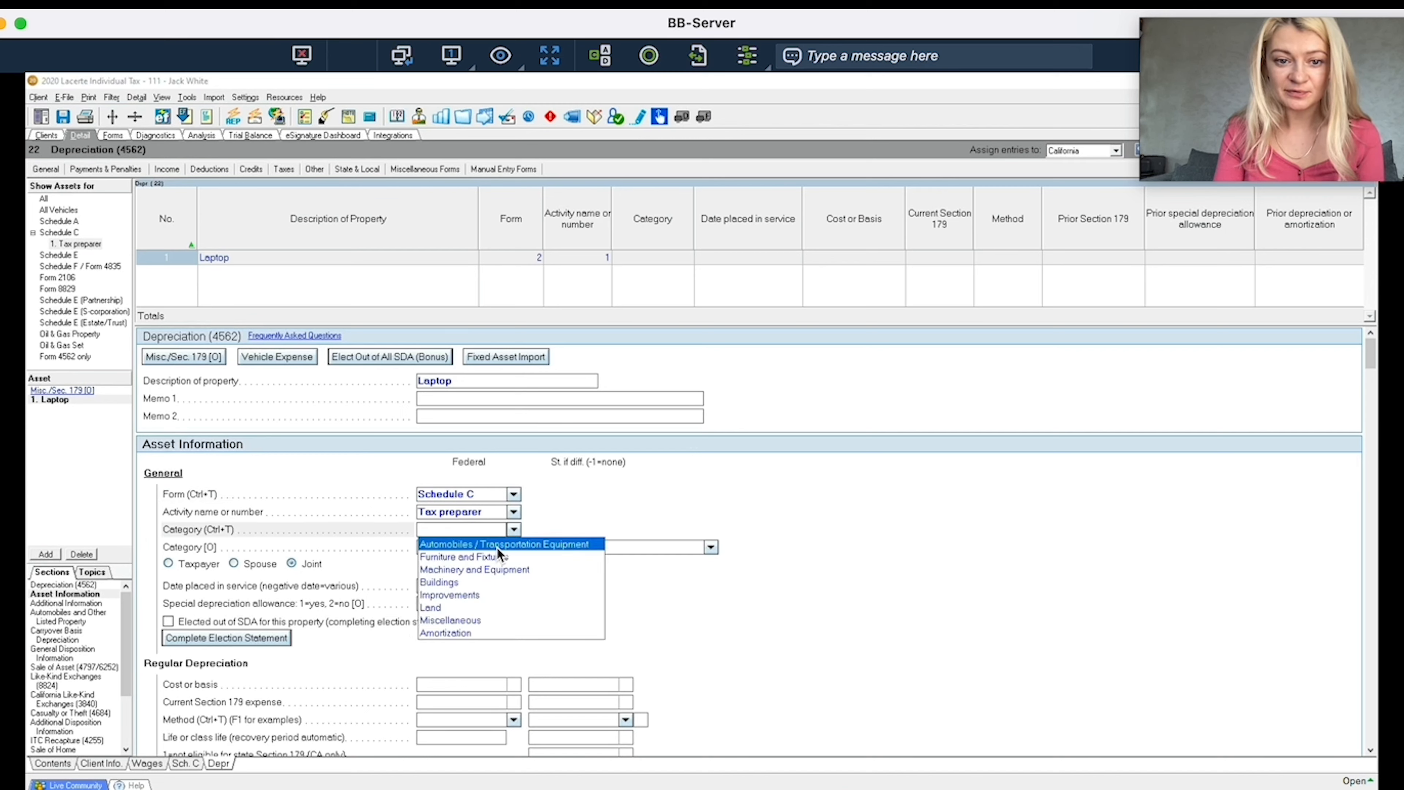
left_click(496, 570)
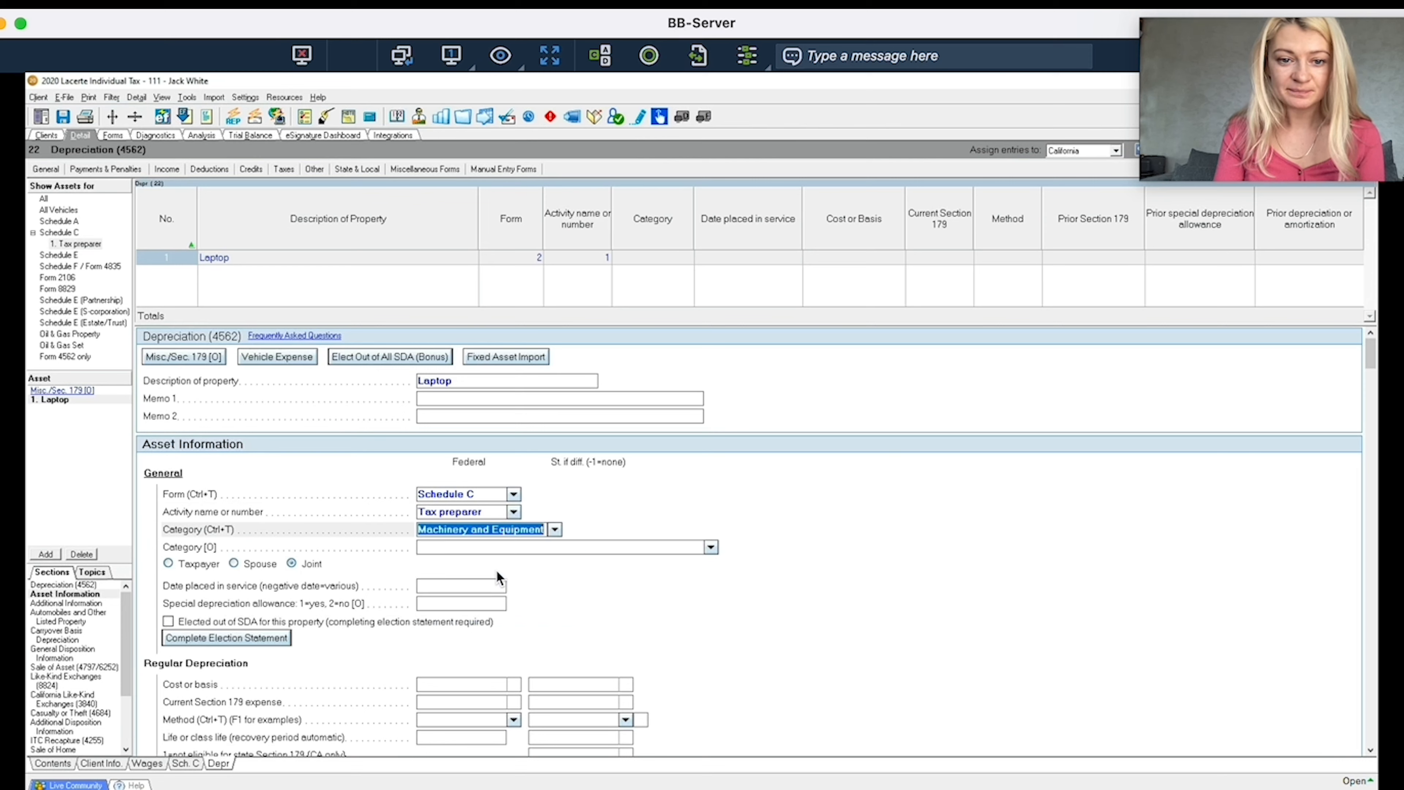
left_click(465, 549)
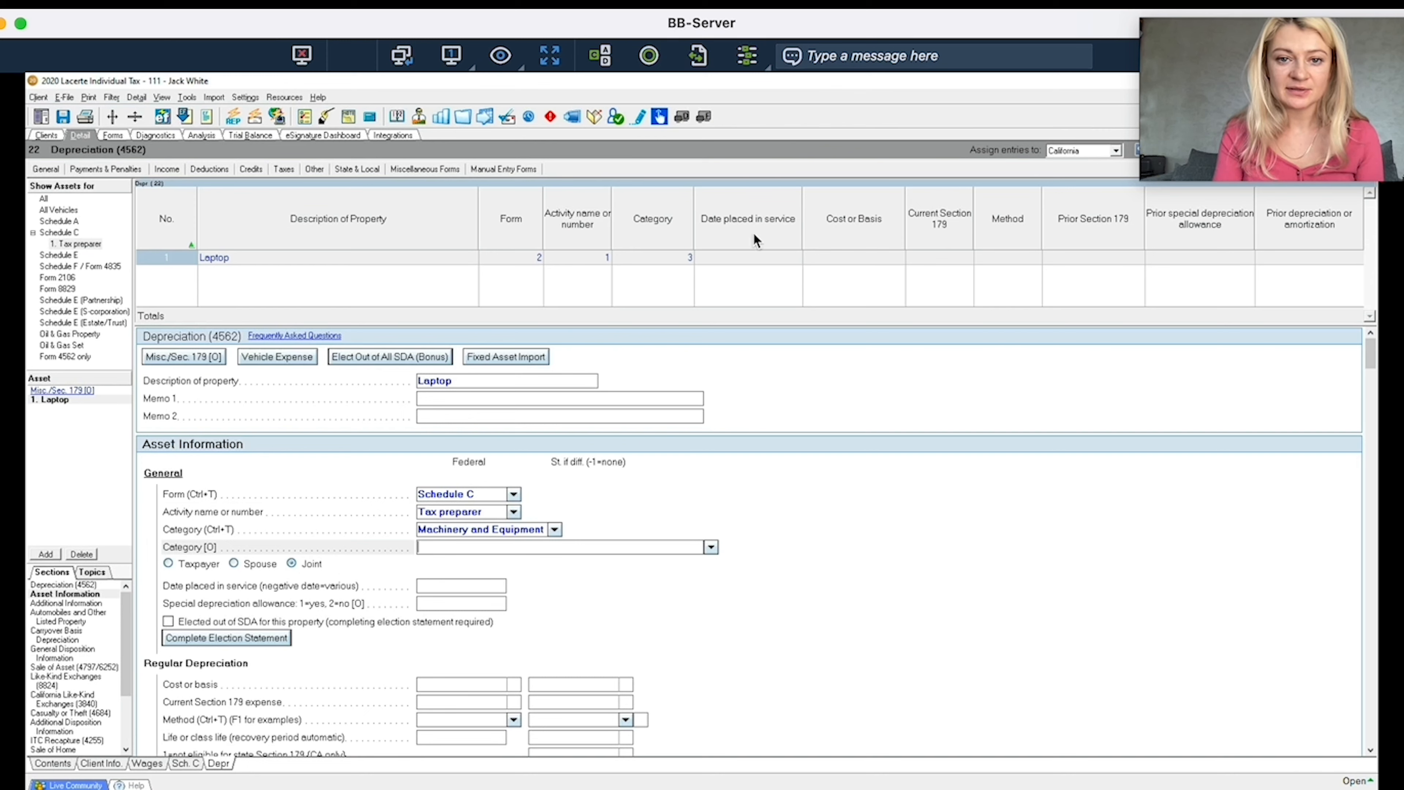
Set the Laptop's date placed in service to 01/01/2020 and its cost or basis to 1,000
left_click(747, 258)
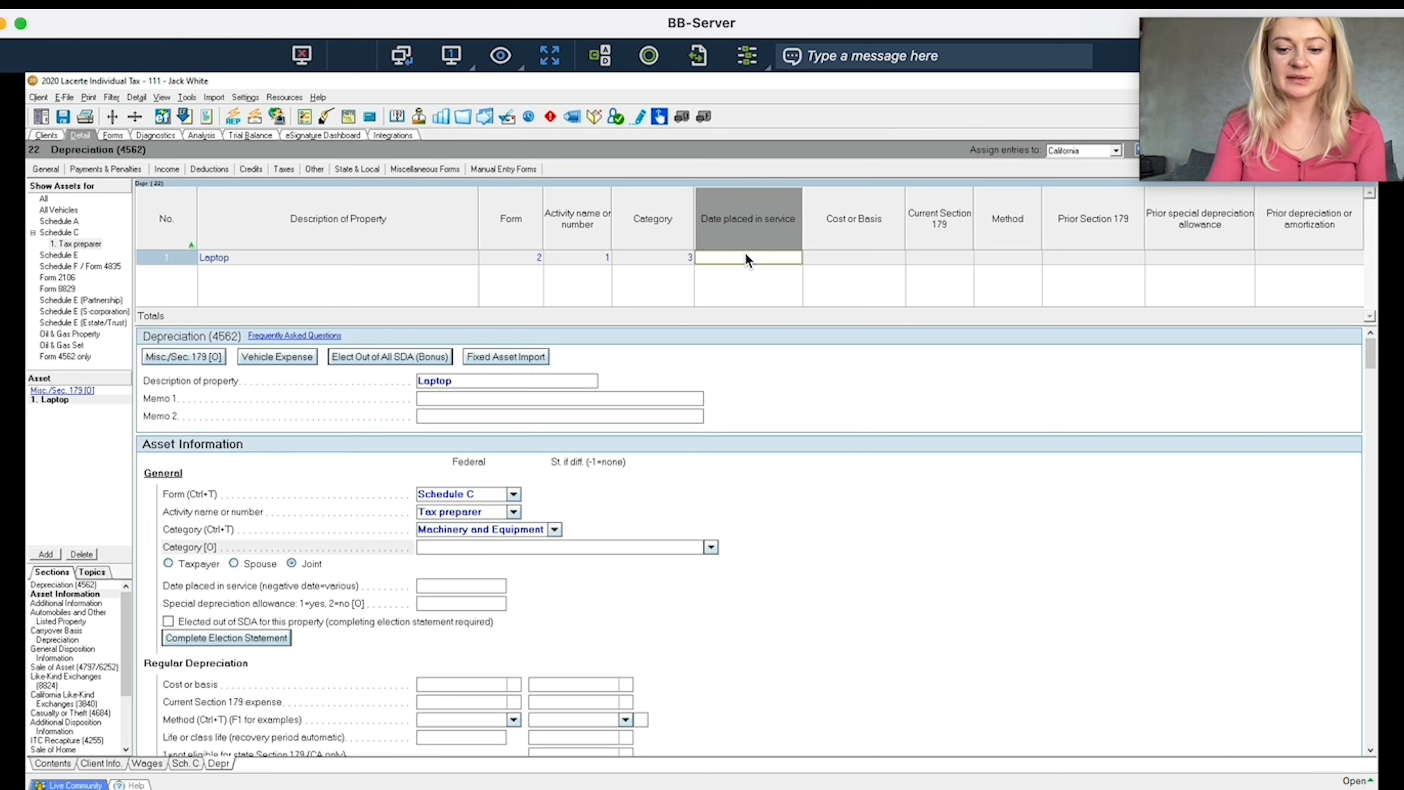
type("01/01/")
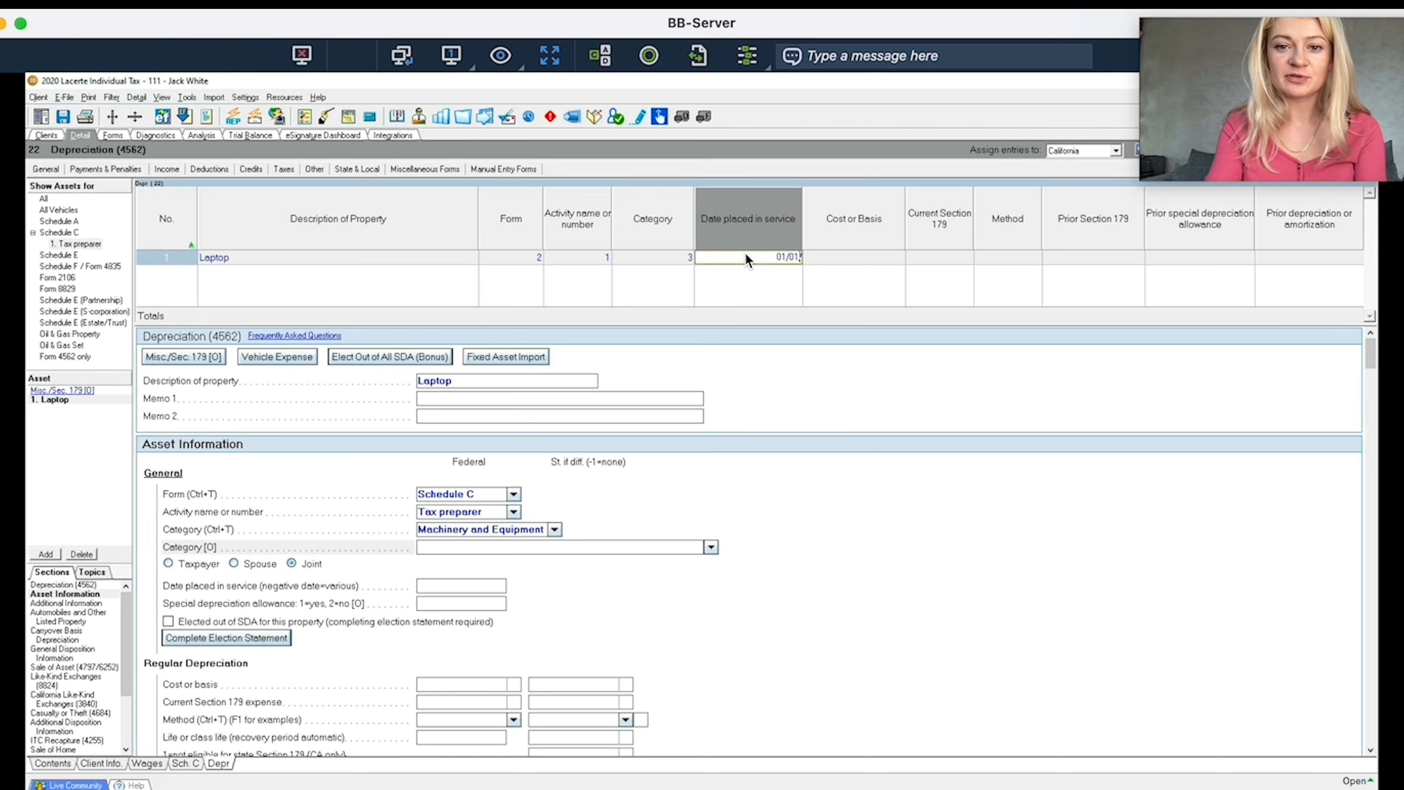
type("2020")
left_click(870, 257)
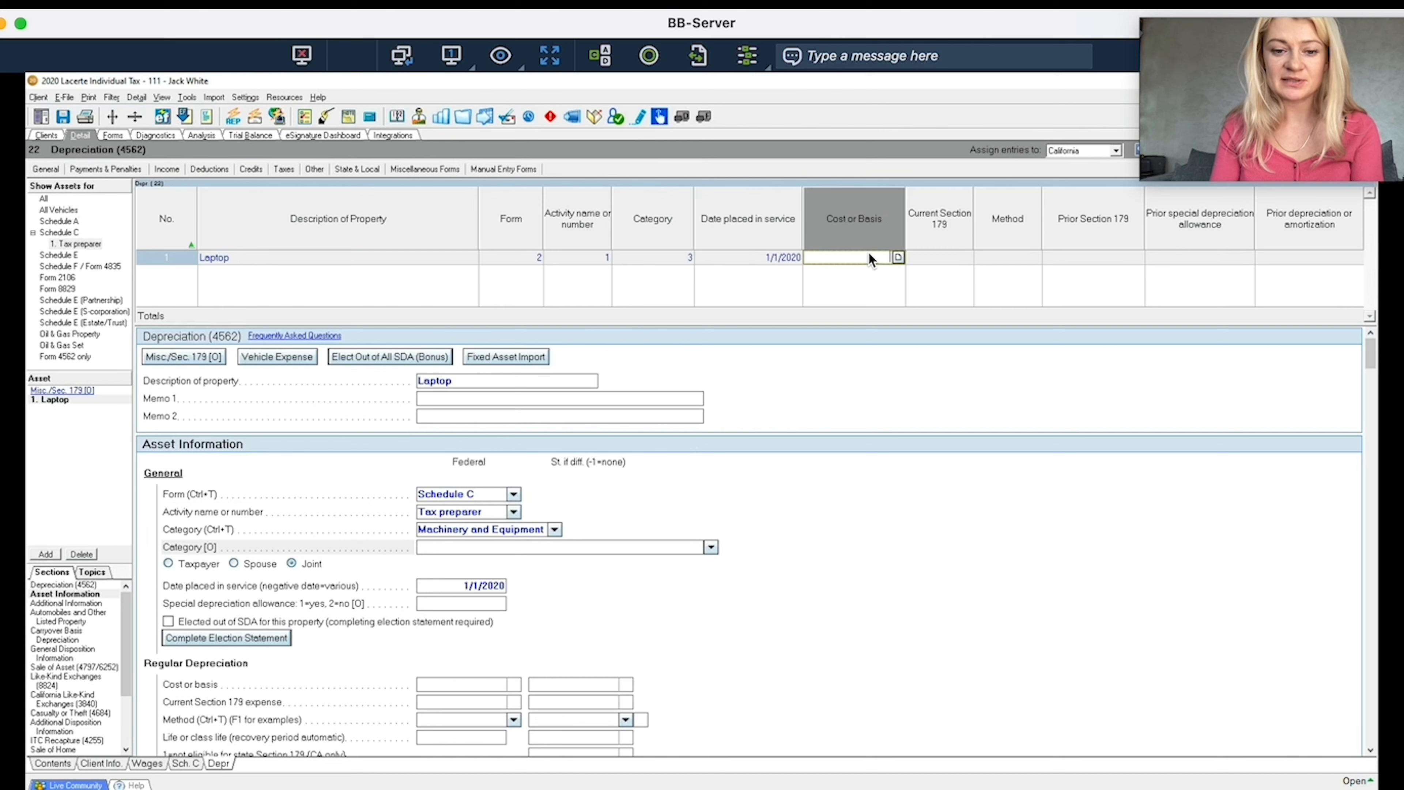
type("1000")
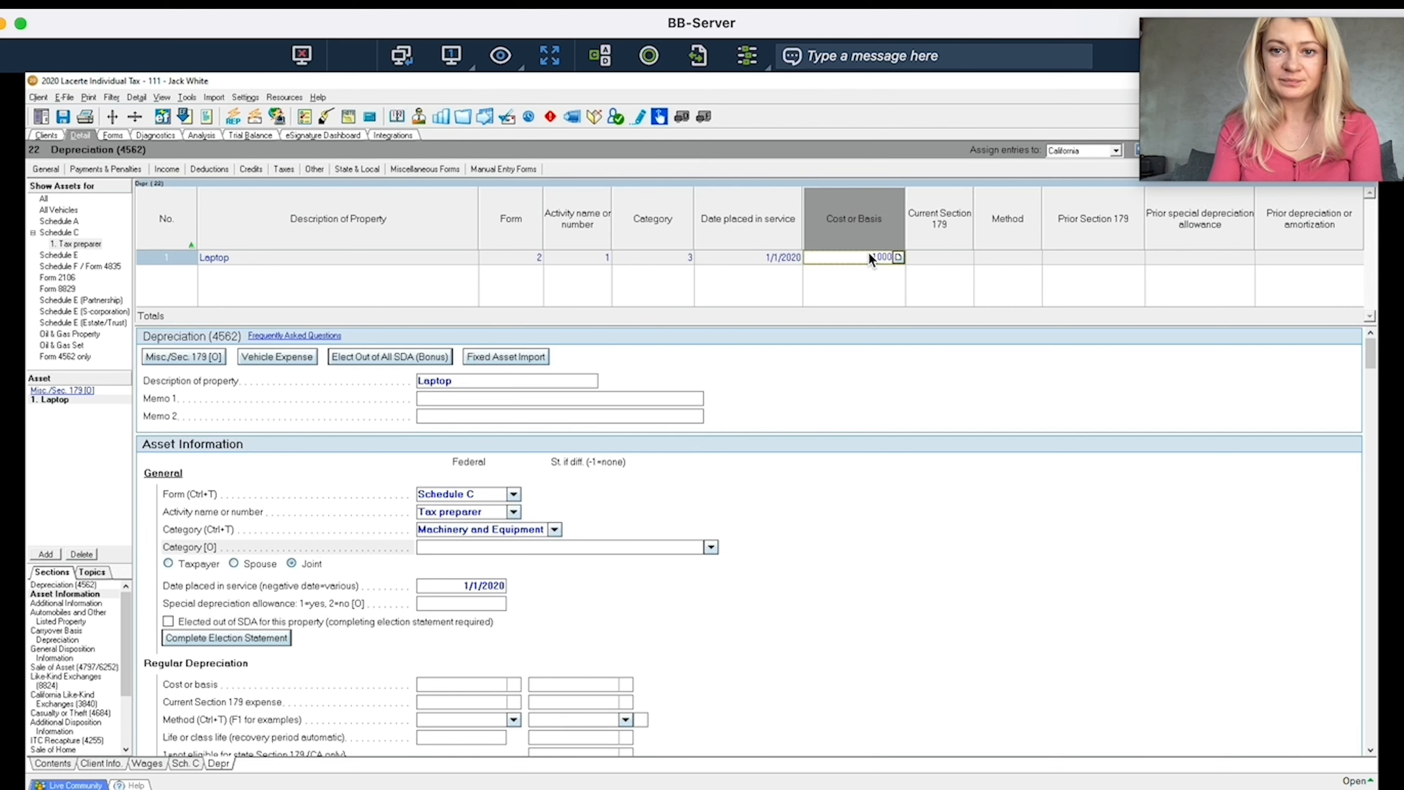
key("Tab")
Set the Laptop's depreciation method to 53=MACRS 5-year % Office Equip, Rental Furn. & Fixtures
left_click(1009, 257)
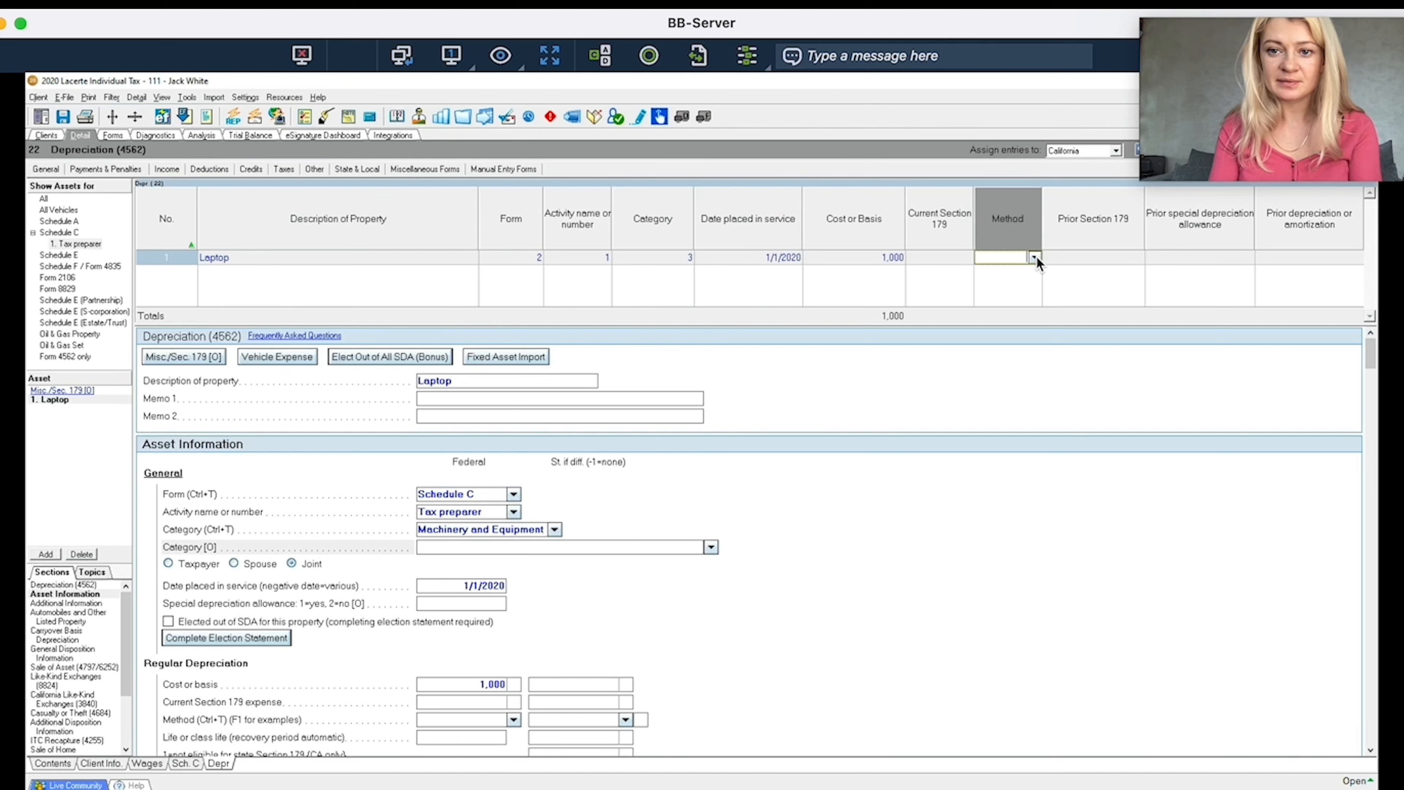
left_click(1033, 257)
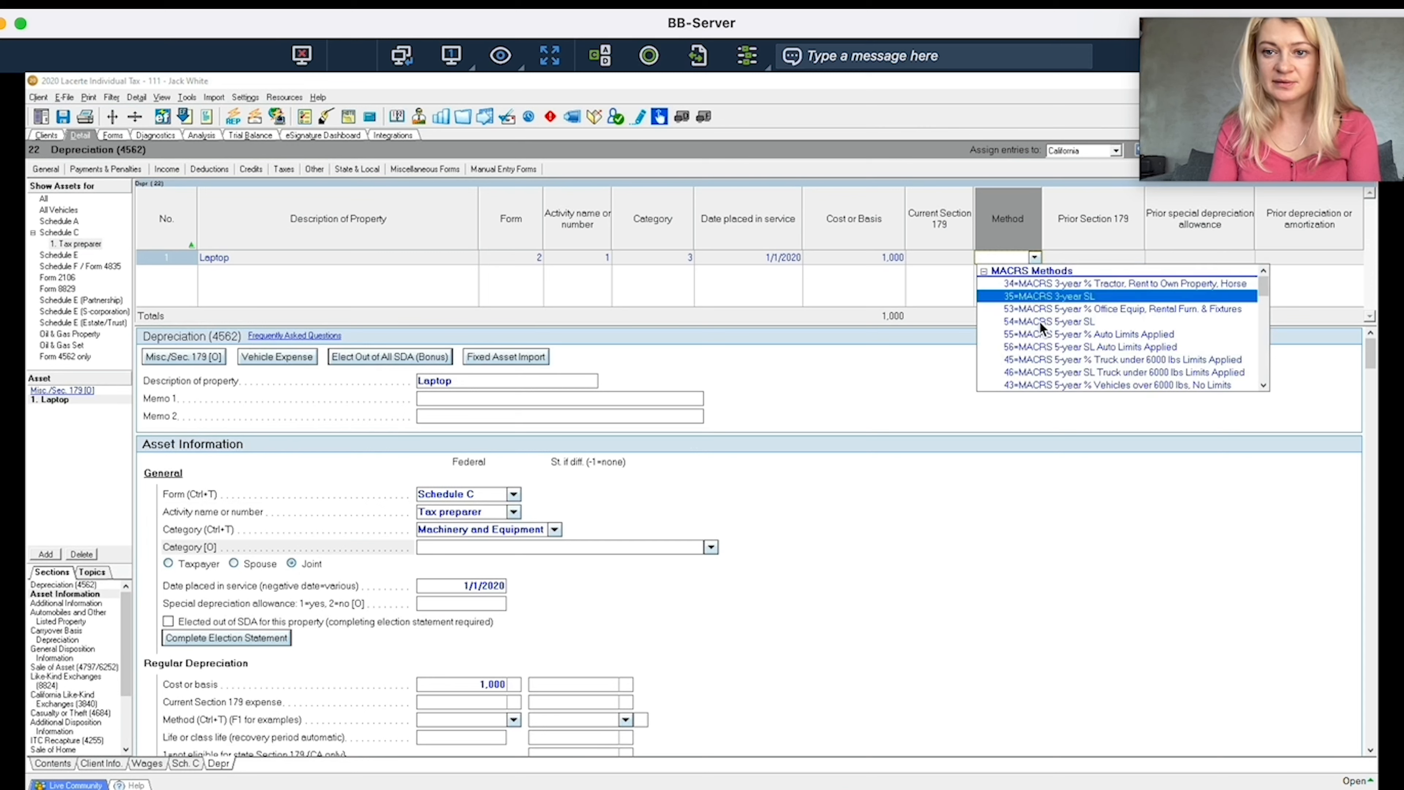
left_click(1065, 308)
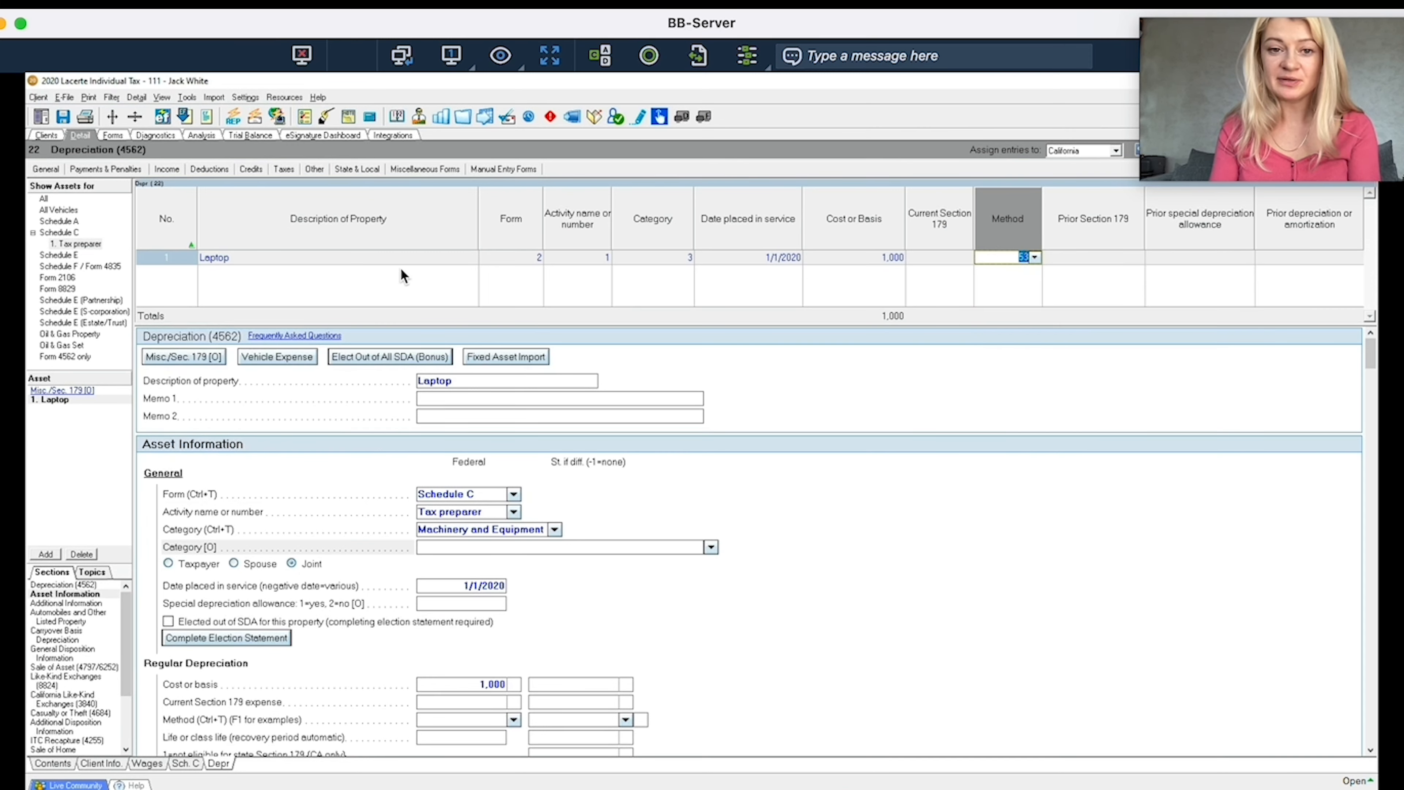
Display the client's federal Form 1040 and zoom out twice to show more of page 1
left_click(114, 136)
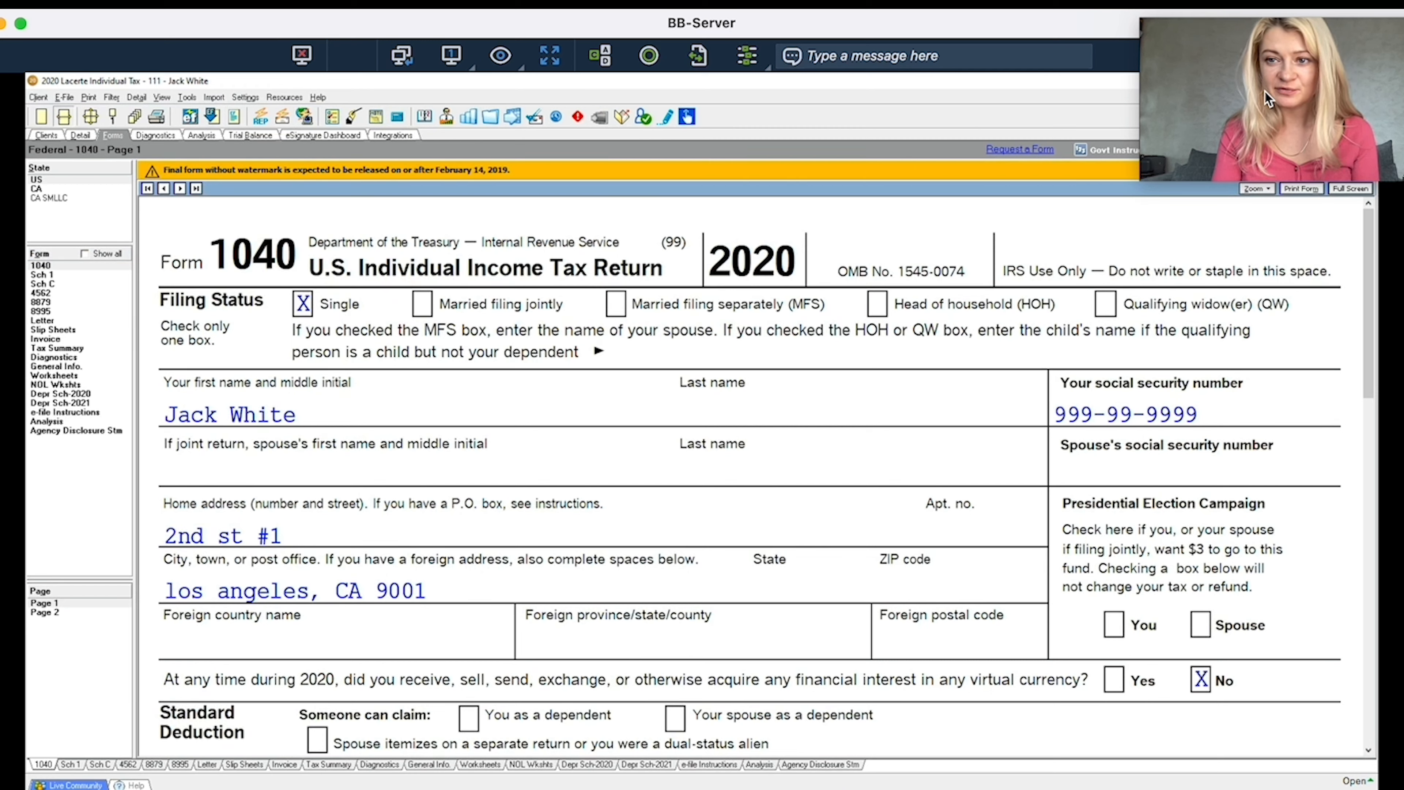
left_click(1271, 192)
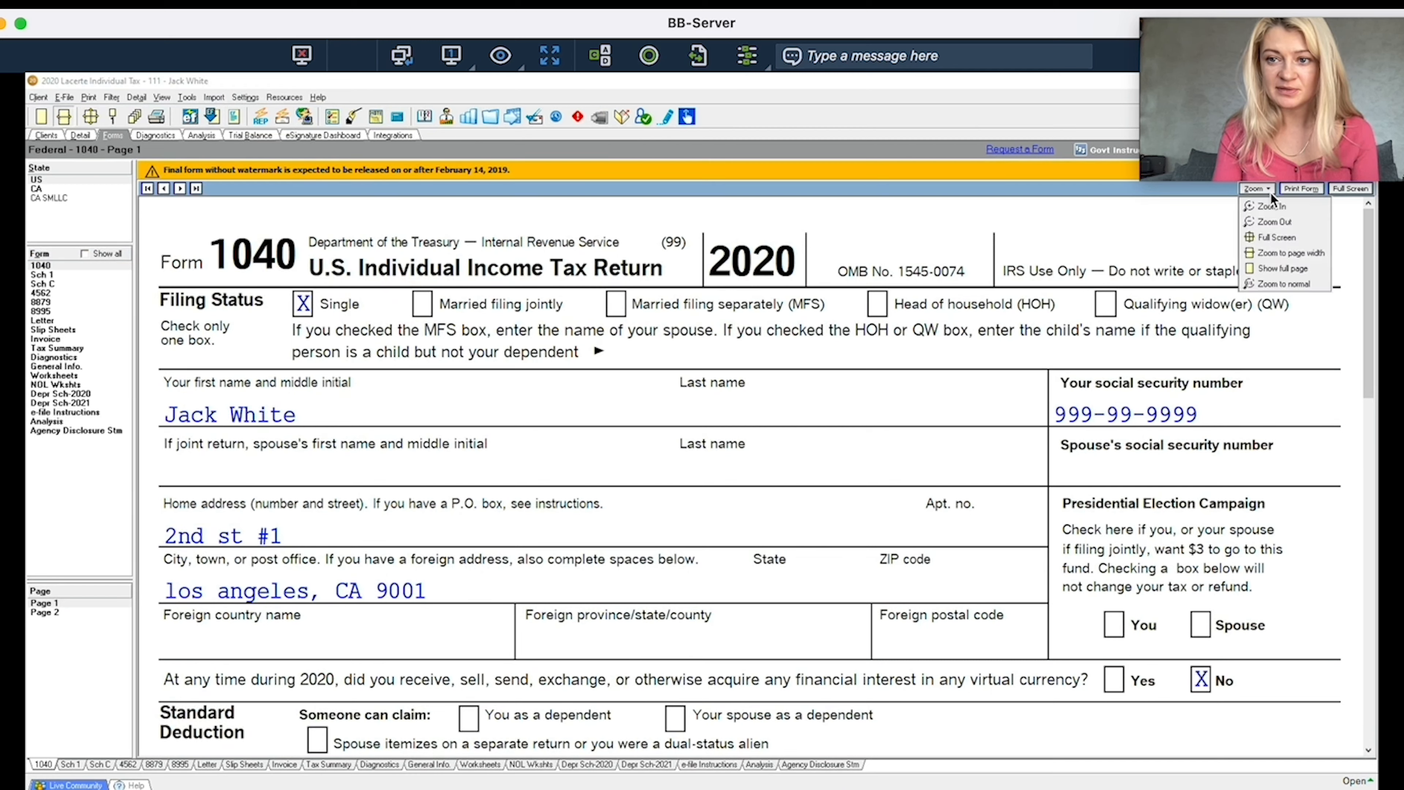
left_click(1269, 226)
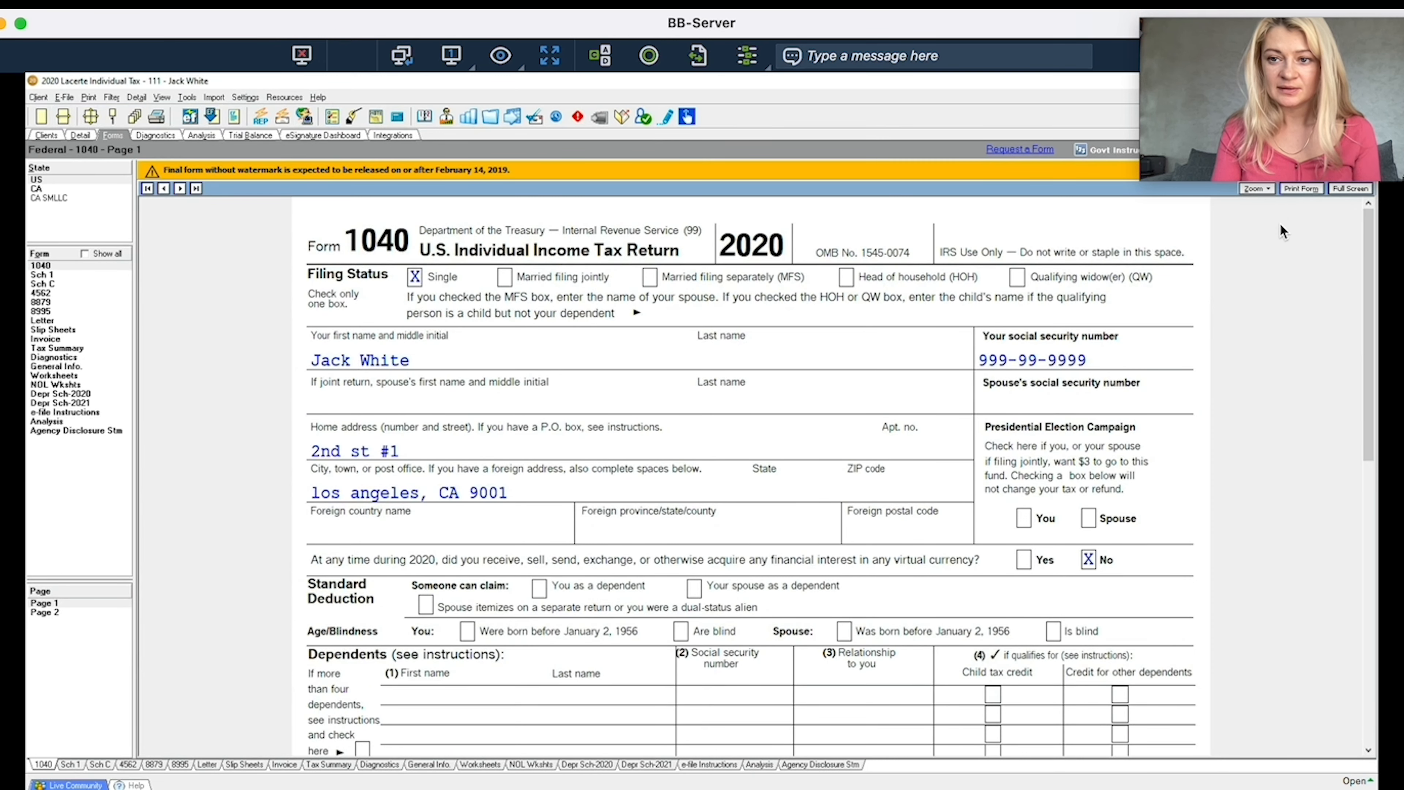
left_click(1269, 191)
left_click(1281, 226)
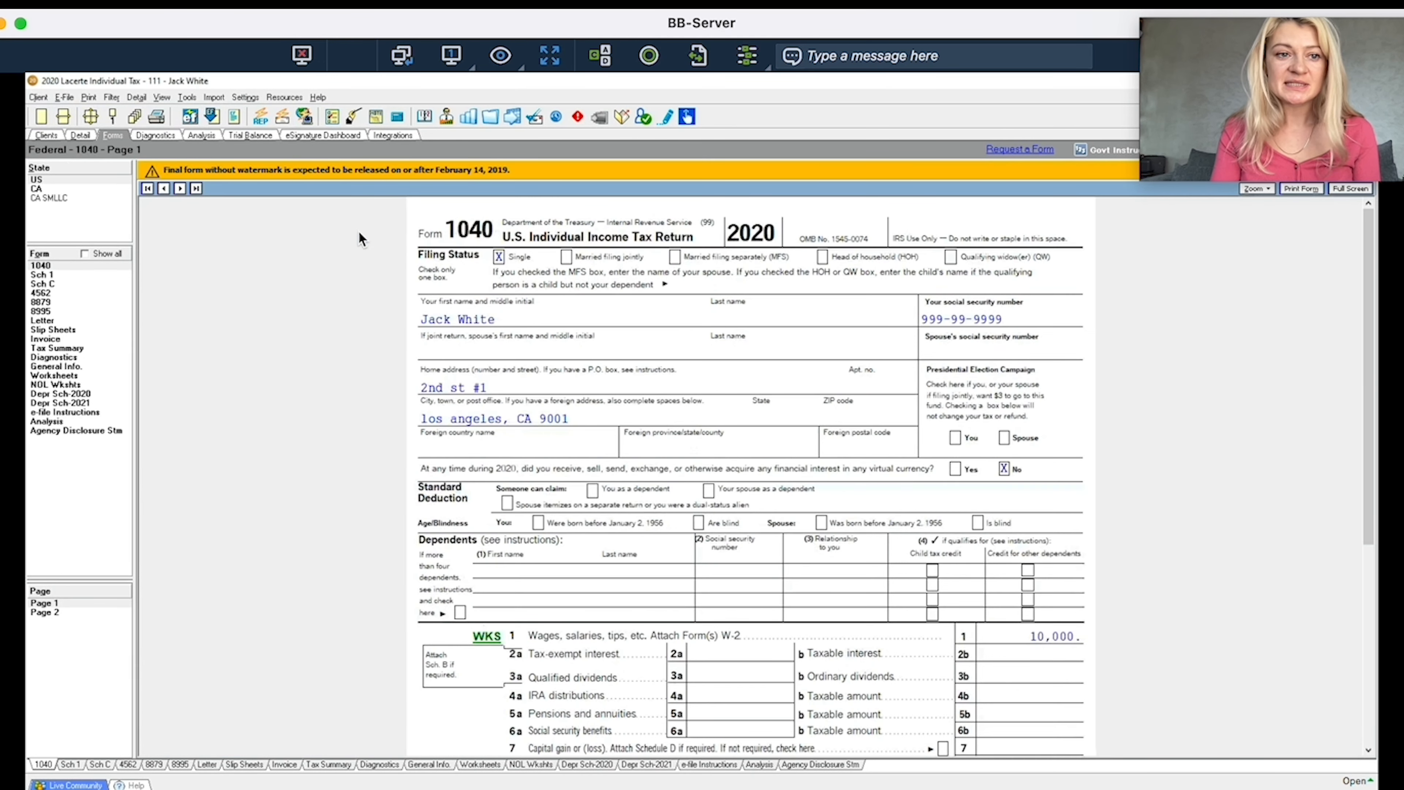
View California Form 540 for the return and switch back to the federal Form 1040
left_click(46, 177)
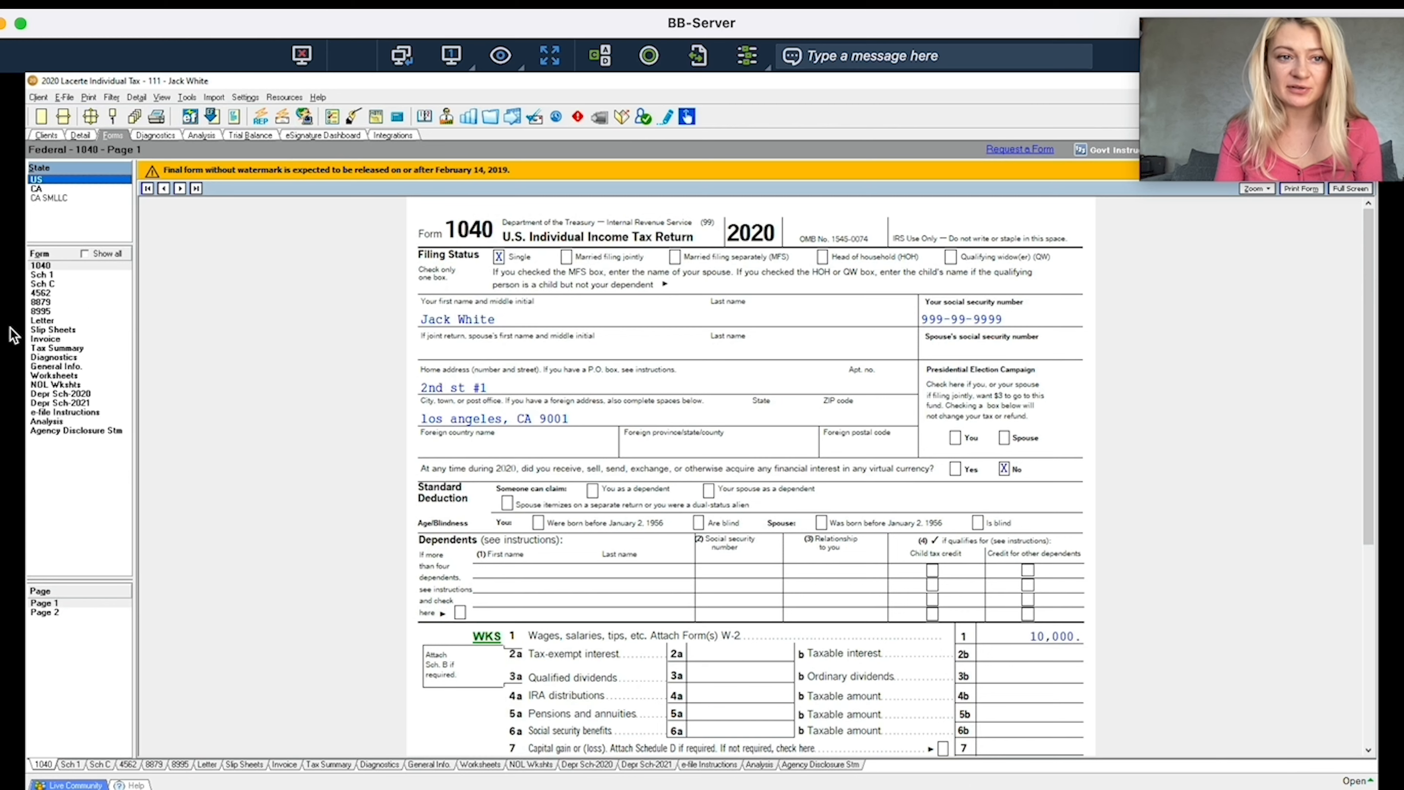
left_click(40, 188)
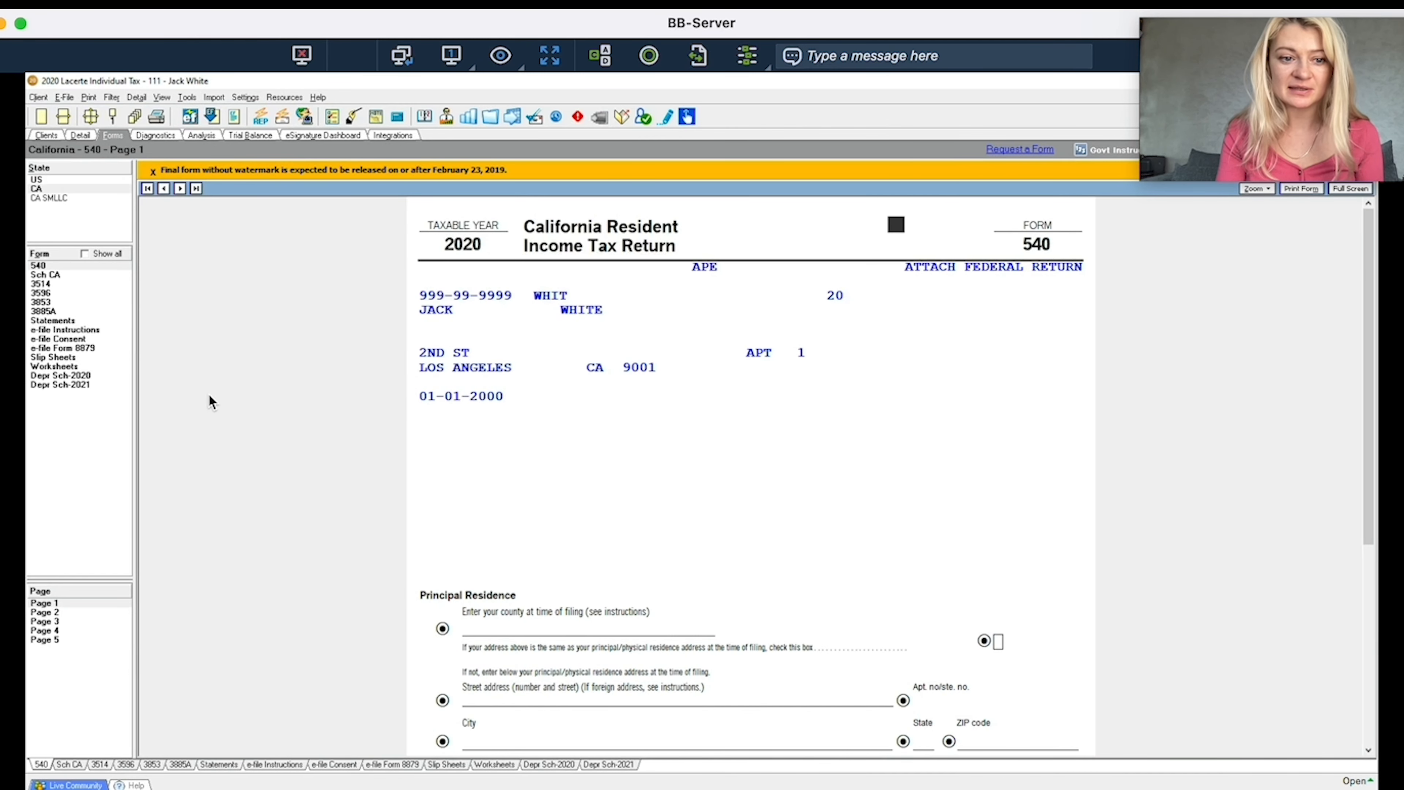
left_click(50, 175)
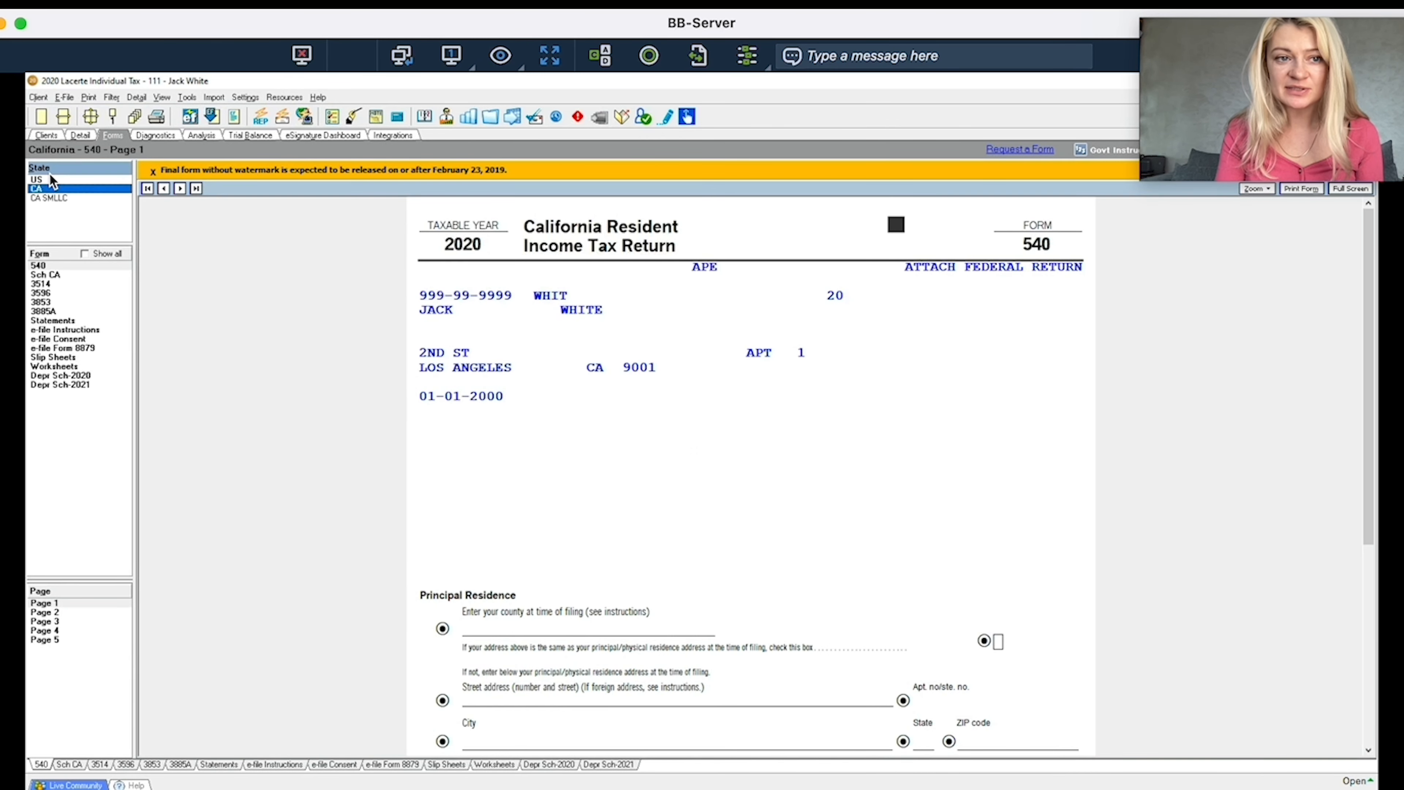
left_click(37, 178)
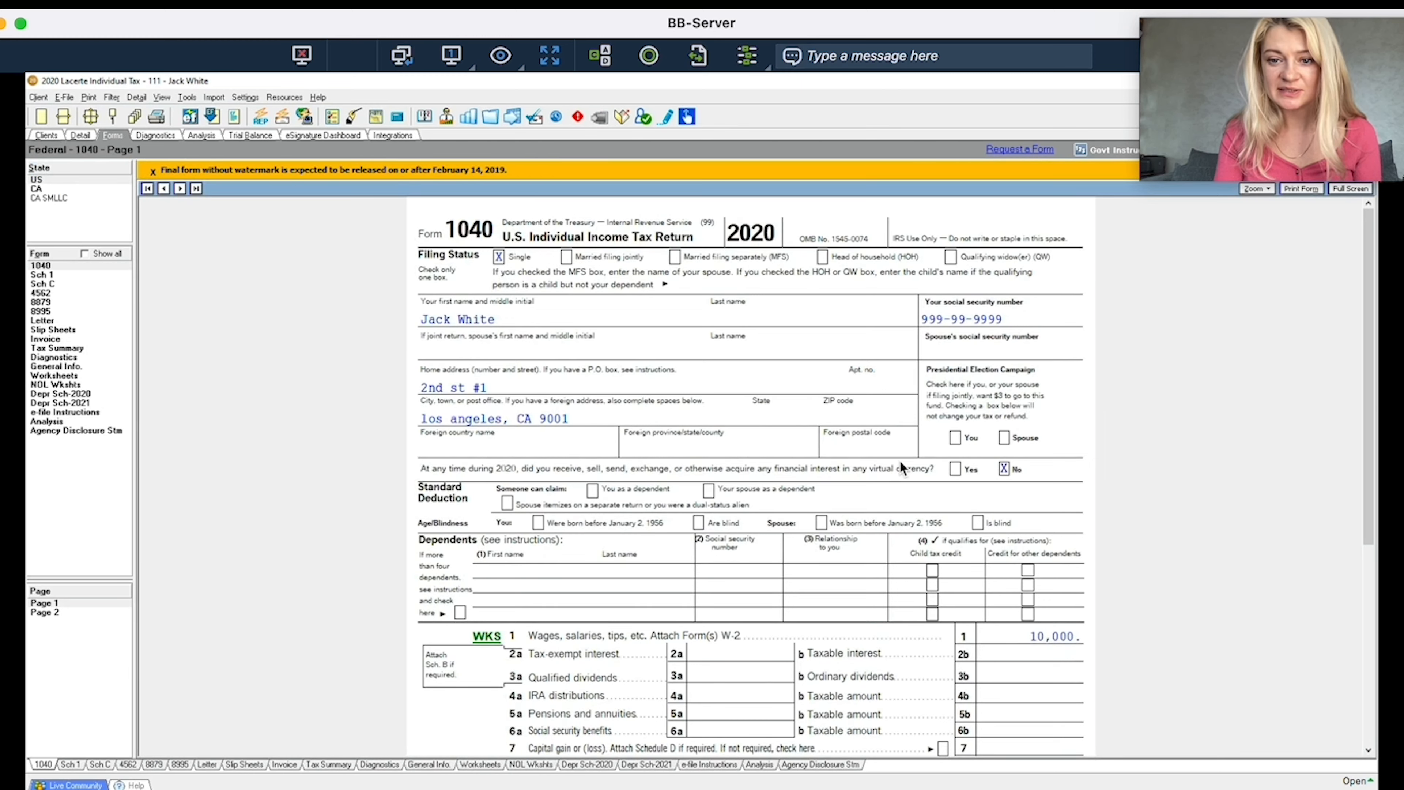
Inspect the wage worksheet behind Form 1040 line 1 and the list of inputs feeding that amount
left_click(487, 637)
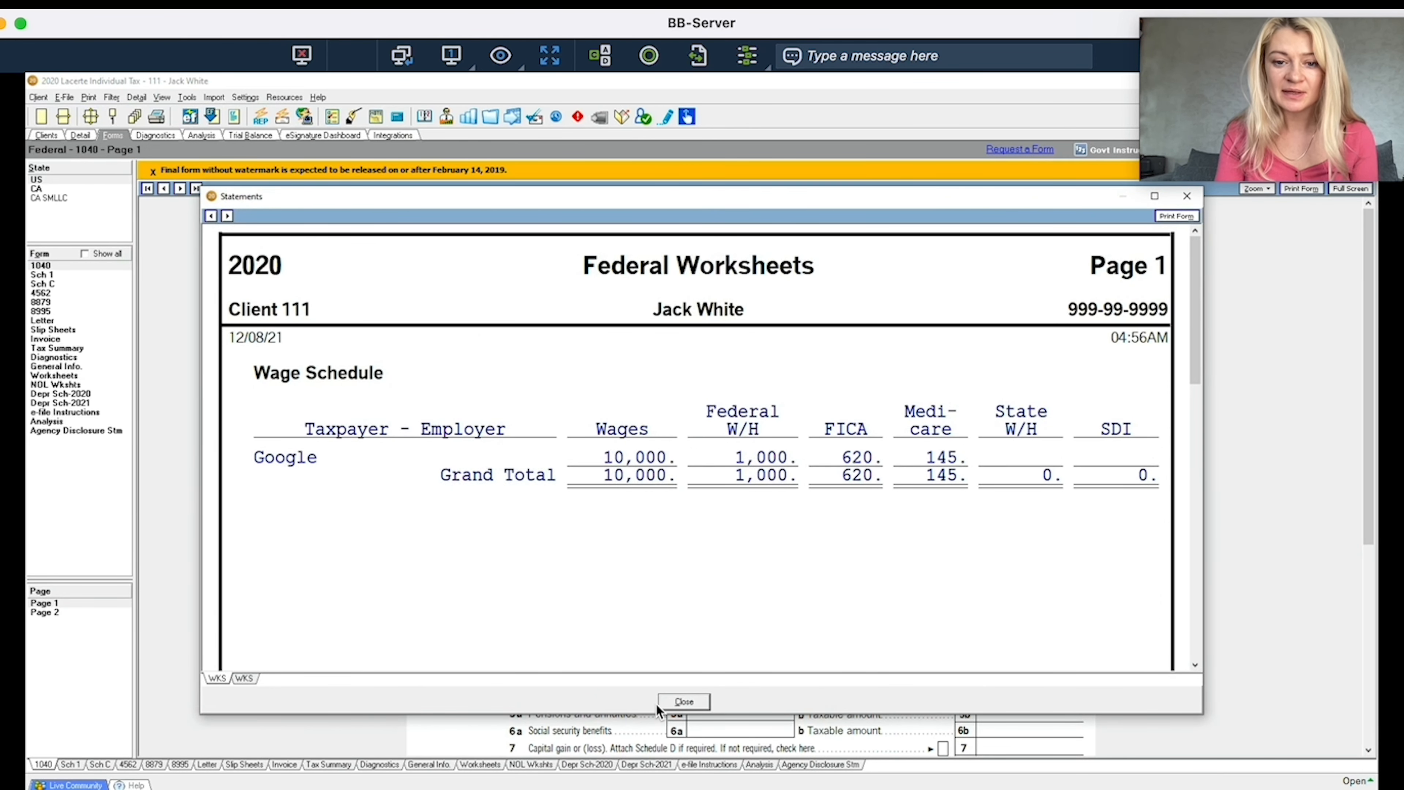
left_click(684, 701)
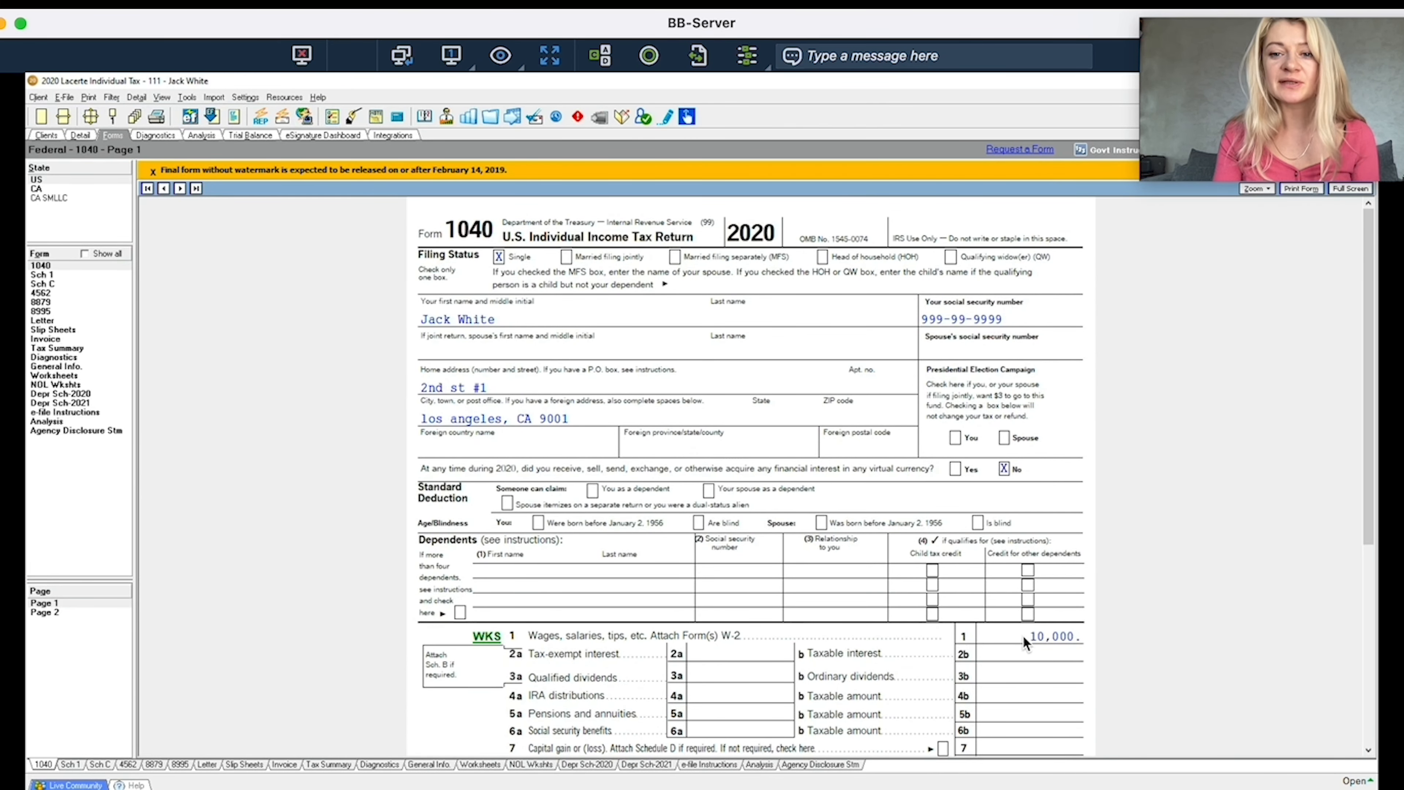
right_click(1044, 638)
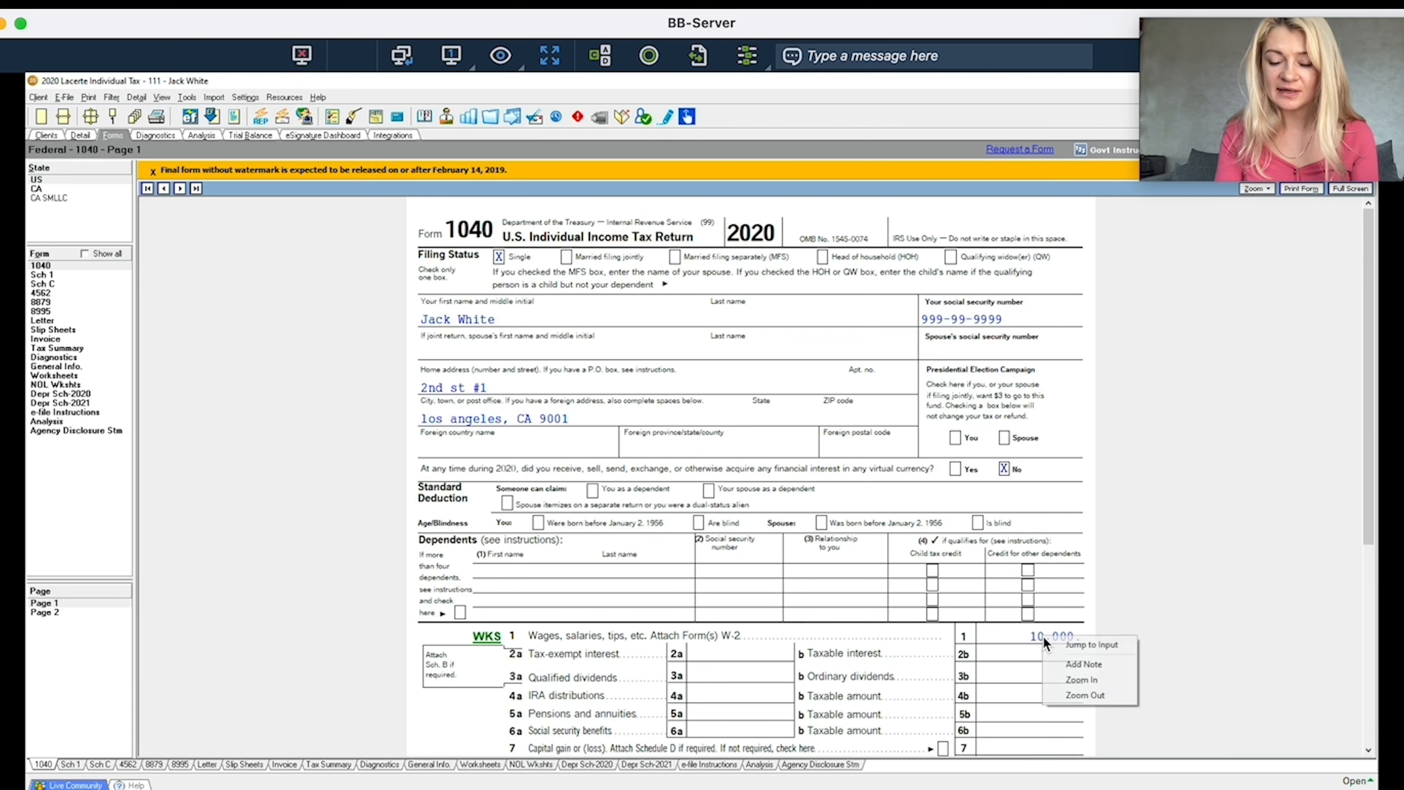
left_click(1078, 645)
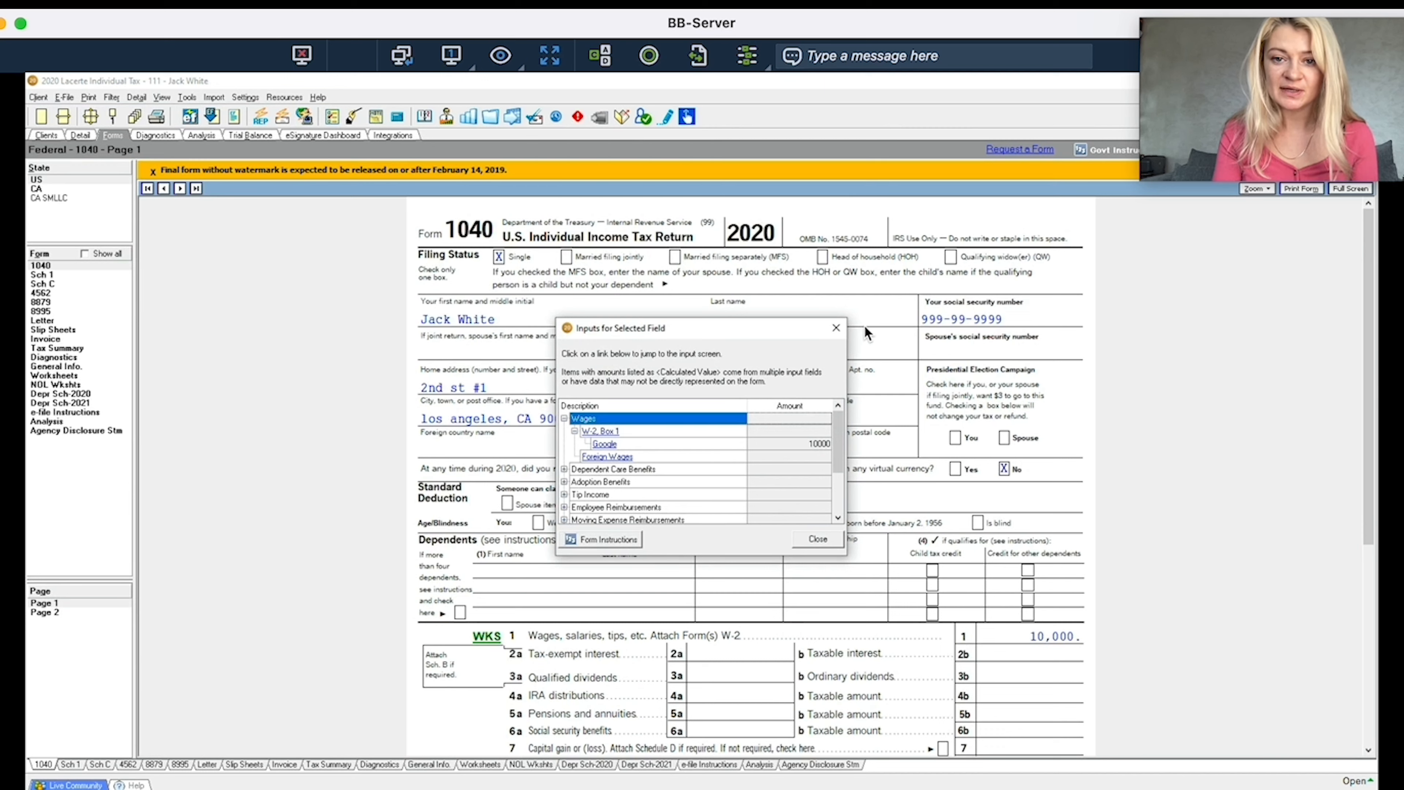
left_click(835, 326)
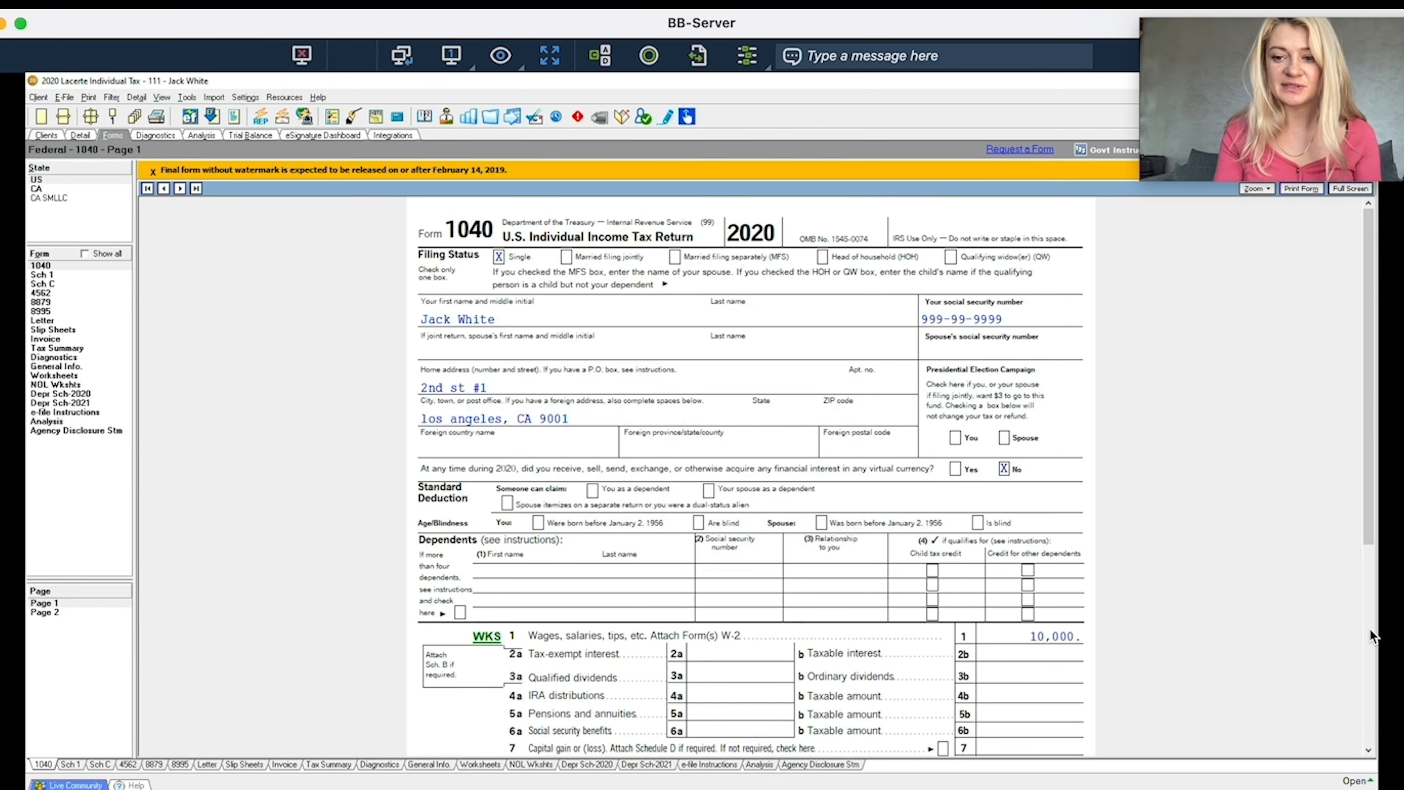
Jump from the taxable IRA distributions amount on Form 1040 line 4b to its input screen
left_click(1368, 643)
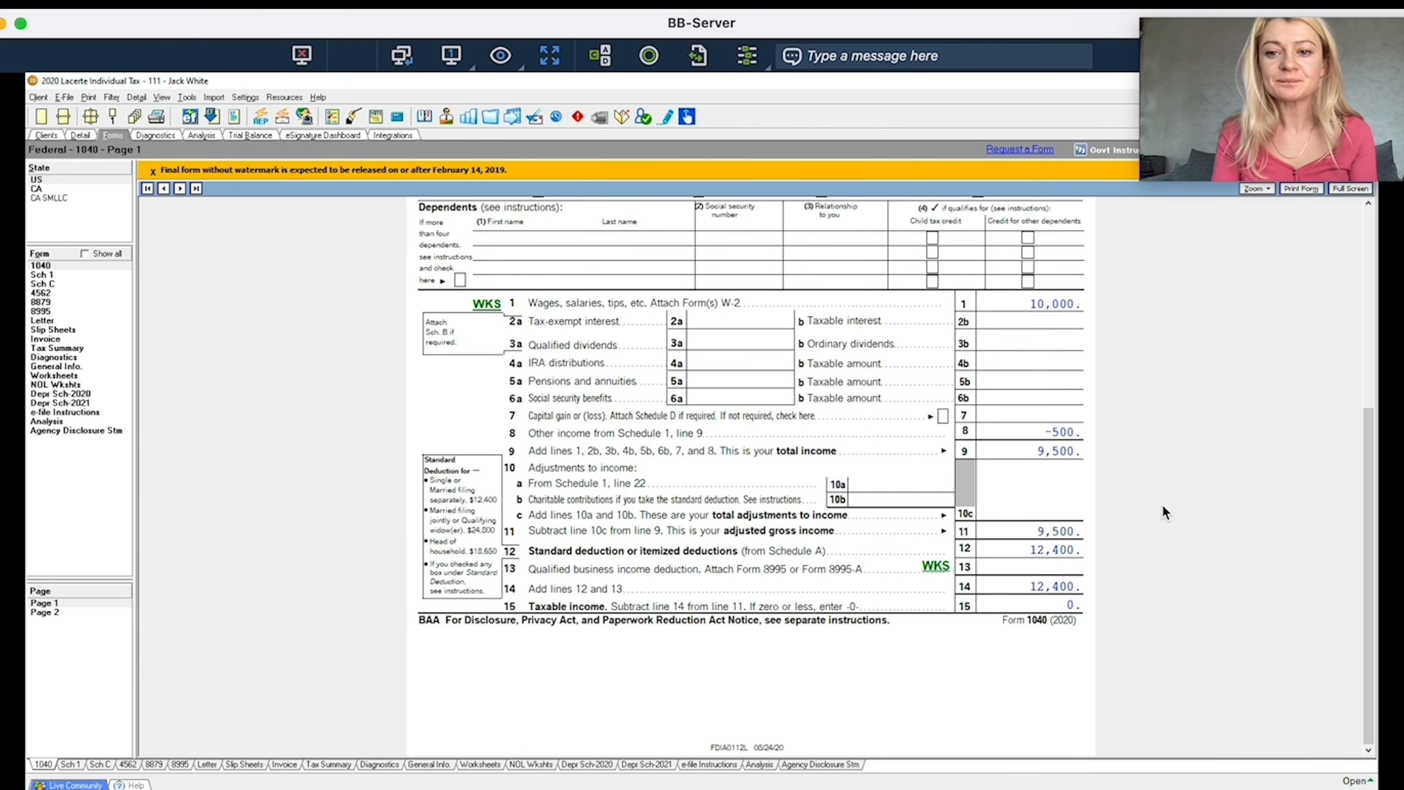
right_click(1049, 360)
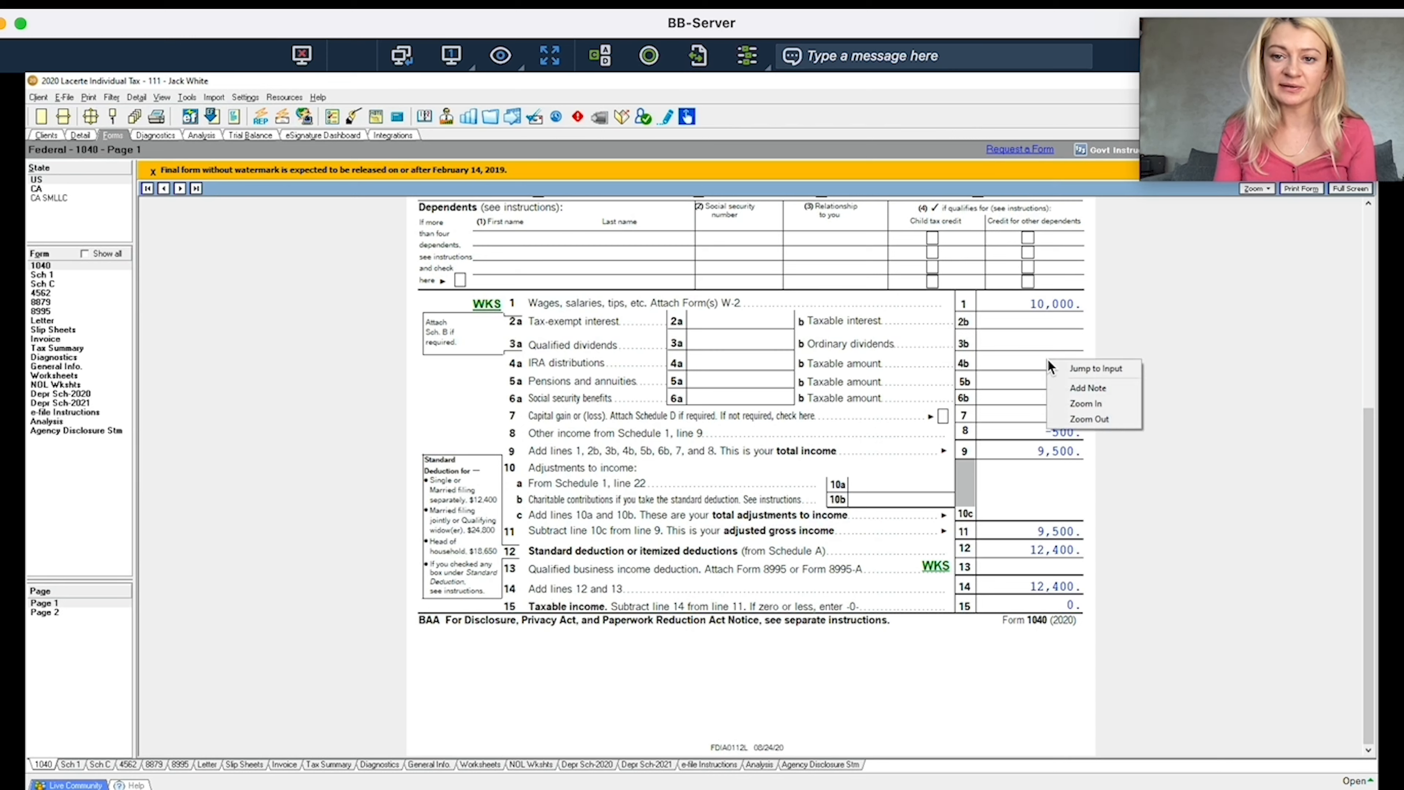
left_click(1074, 368)
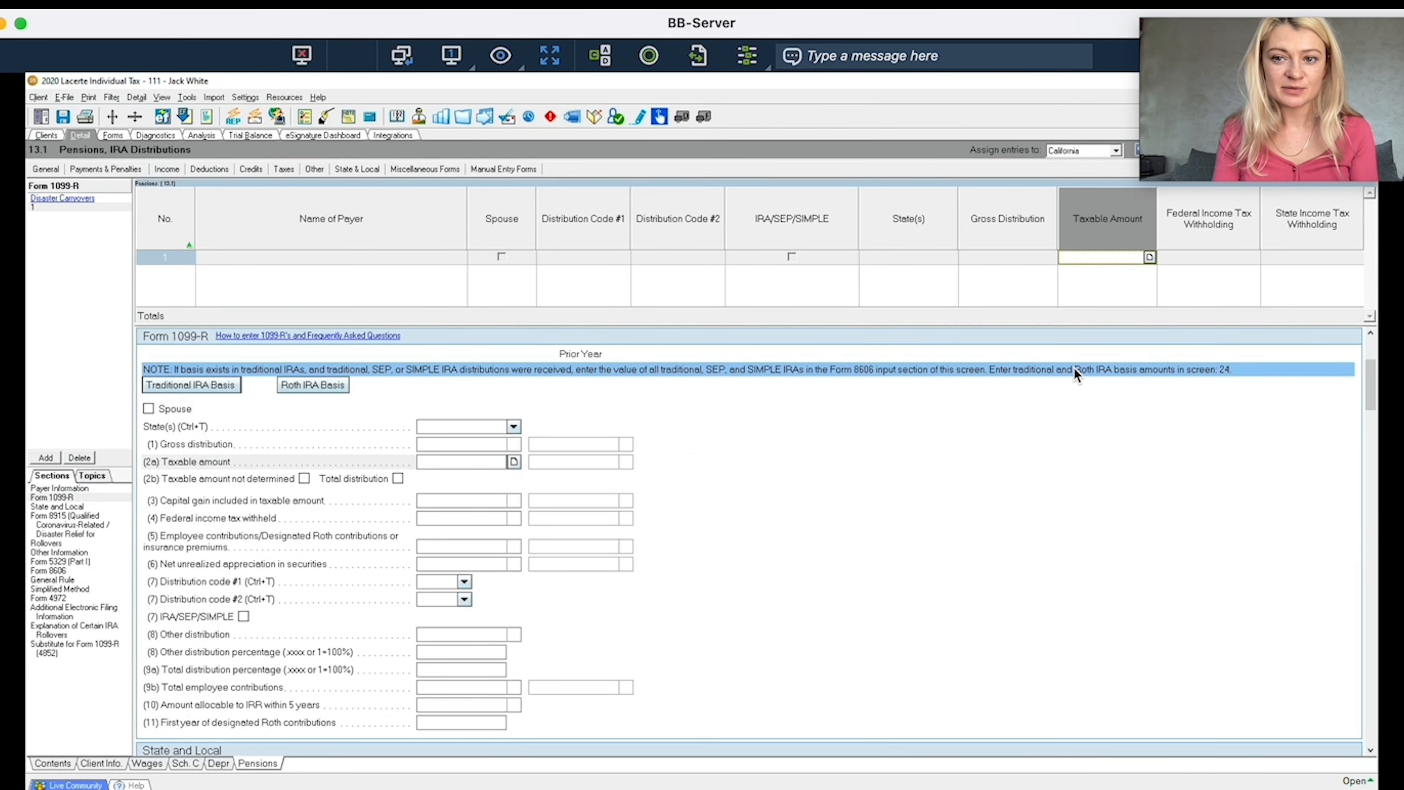
Open Elections from the table of contents, review its sections through Other Election, and return to the contents
left_click(55, 169)
left_click(64, 190)
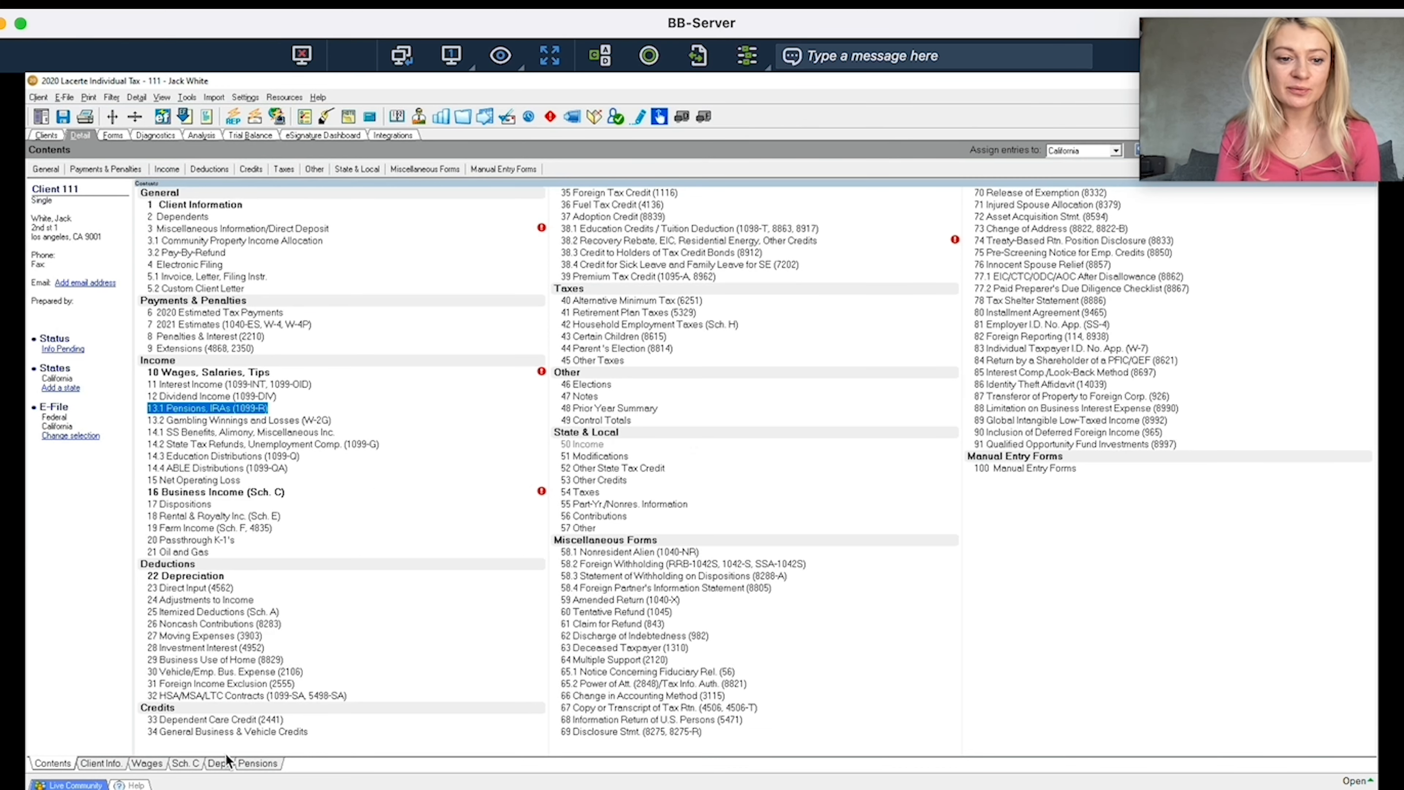
double_click(598, 384)
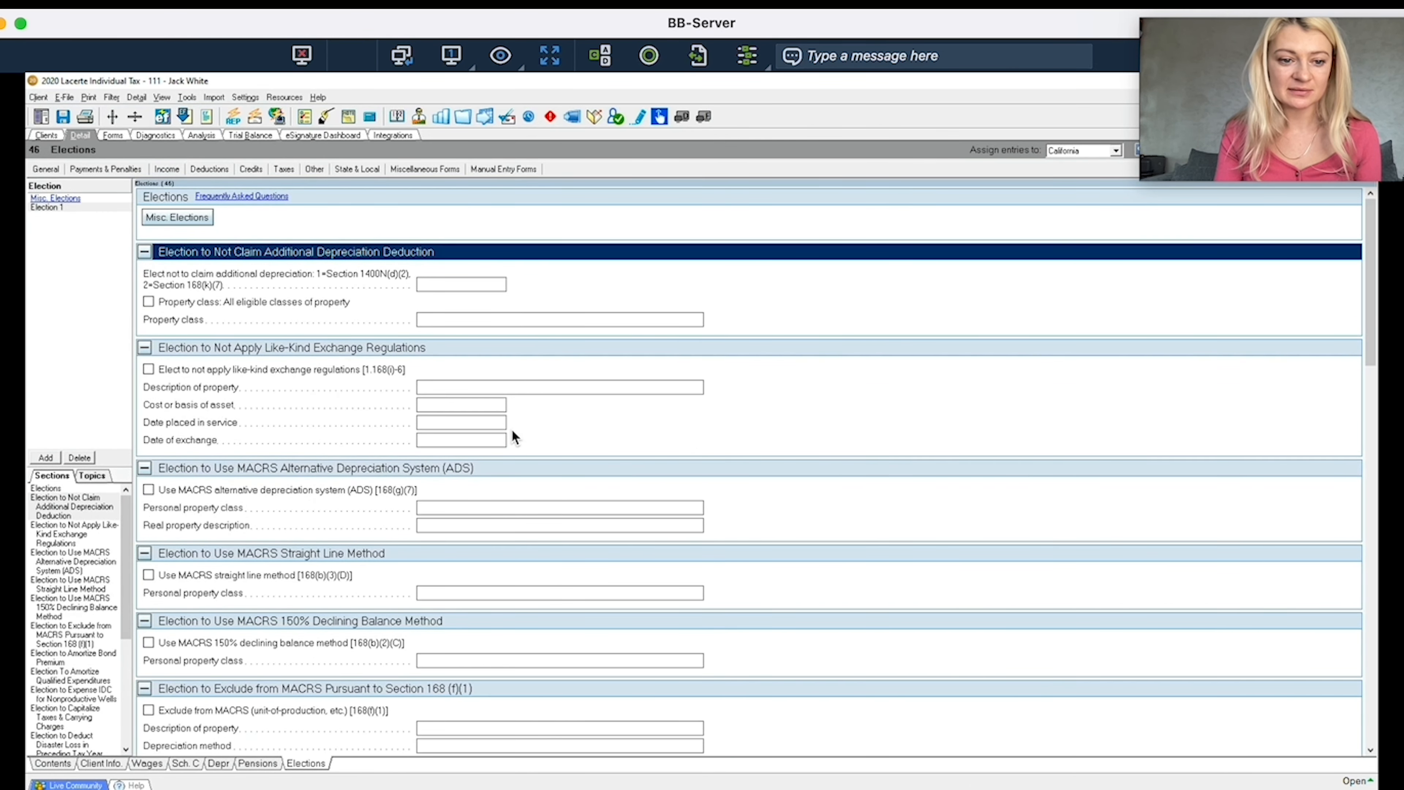
scroll(512, 430, "down", 15)
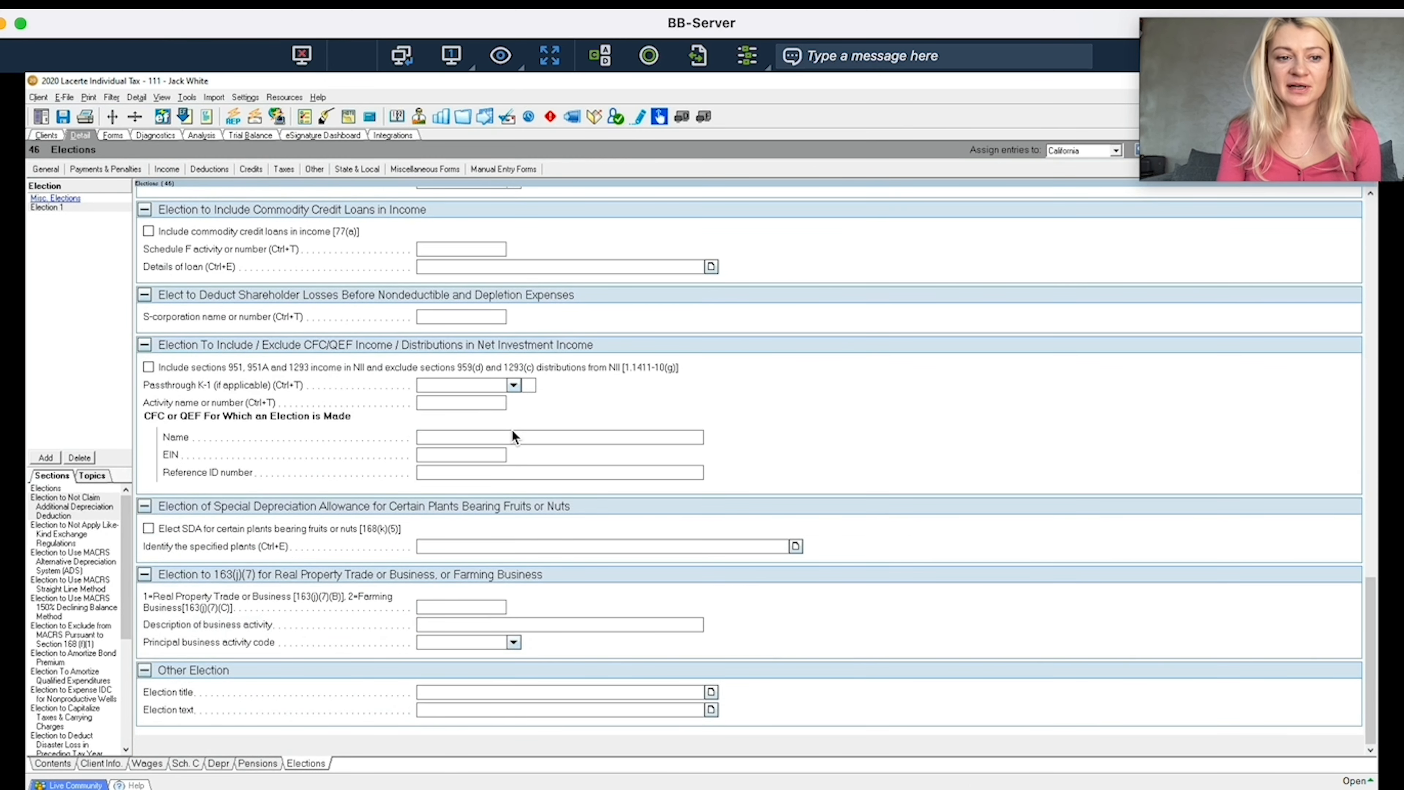
left_click(36, 170)
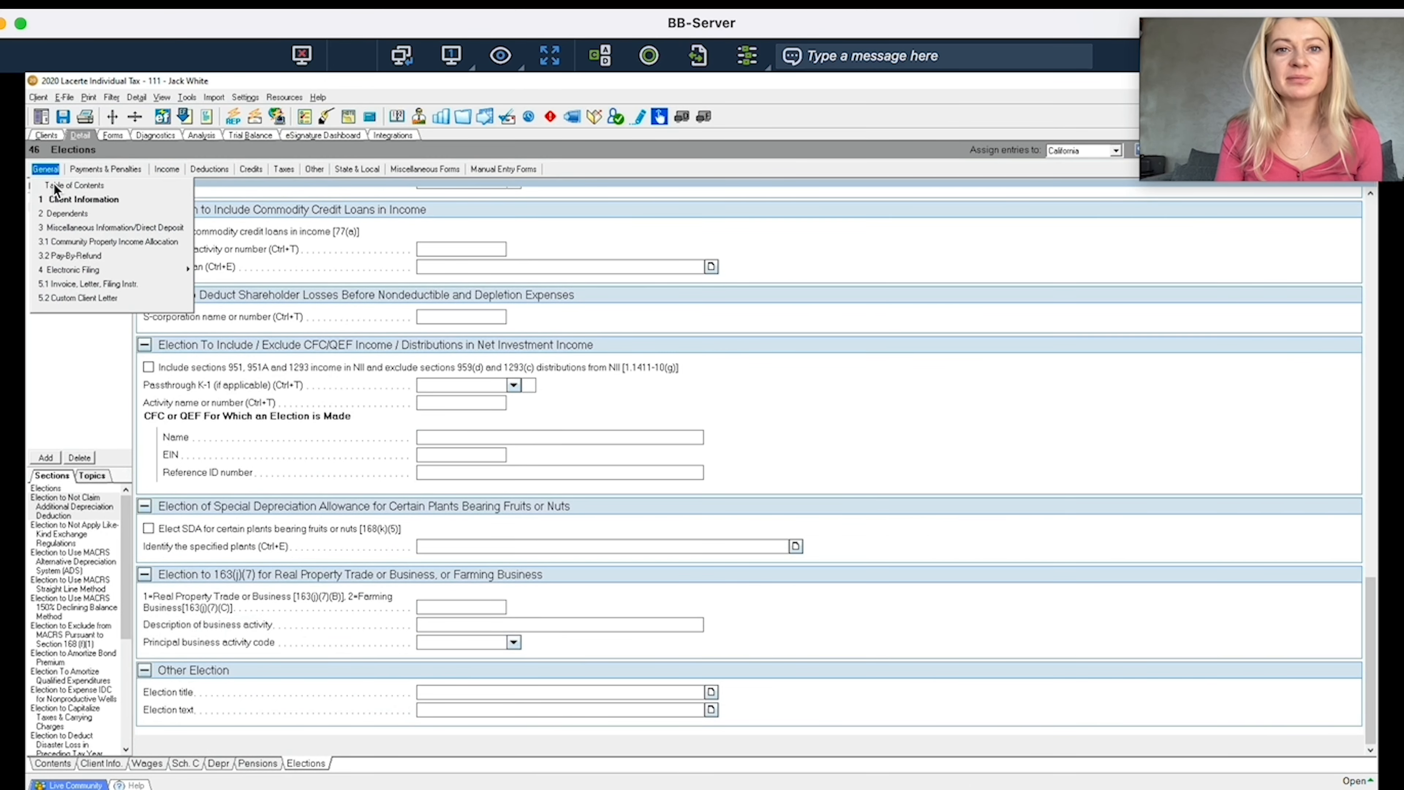
left_click(53, 182)
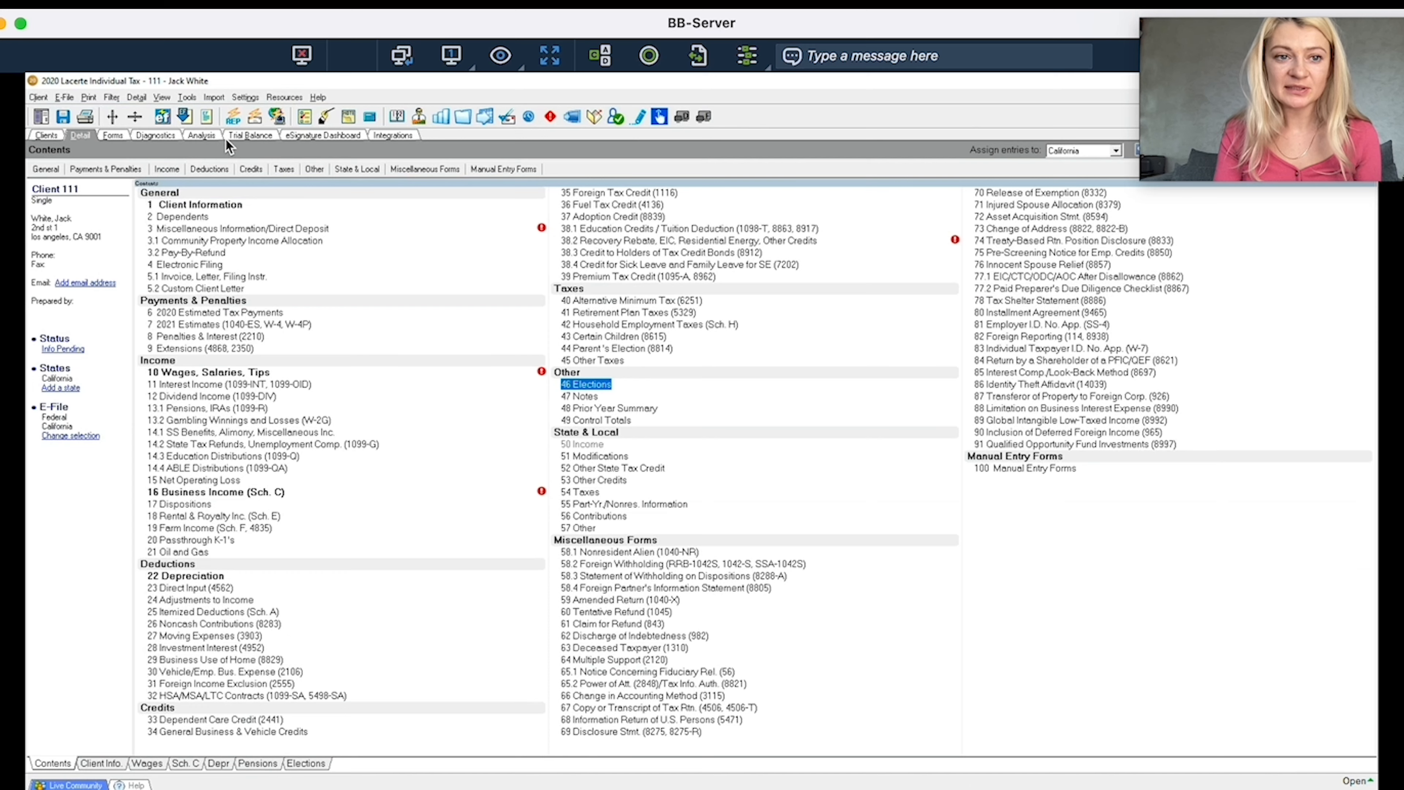
Review the critical diagnostic warnings and check off the first three informational diagnostics: EIC social security number, e-file PIN signature date, and virtual currency
left_click(175, 135)
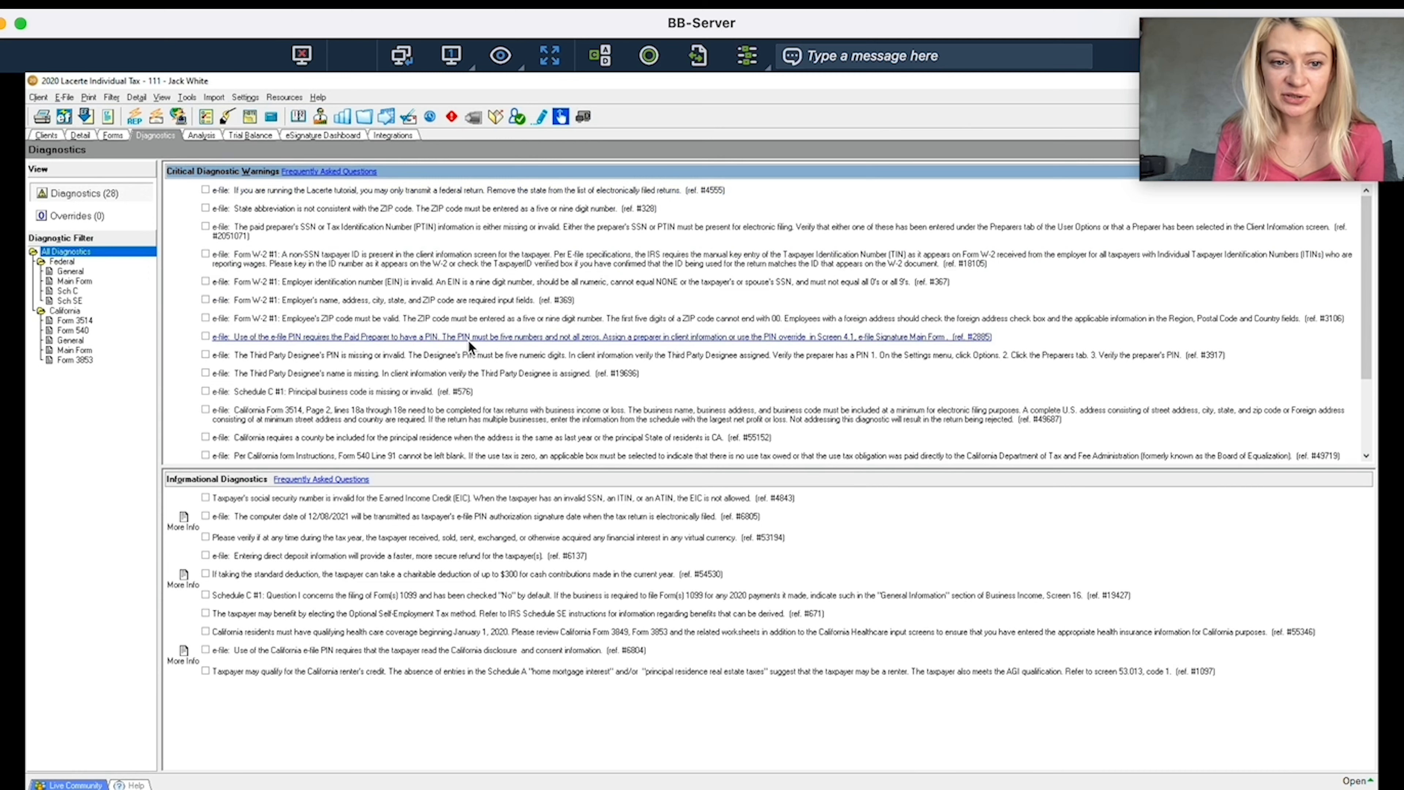
scroll(469, 347, "down", 3)
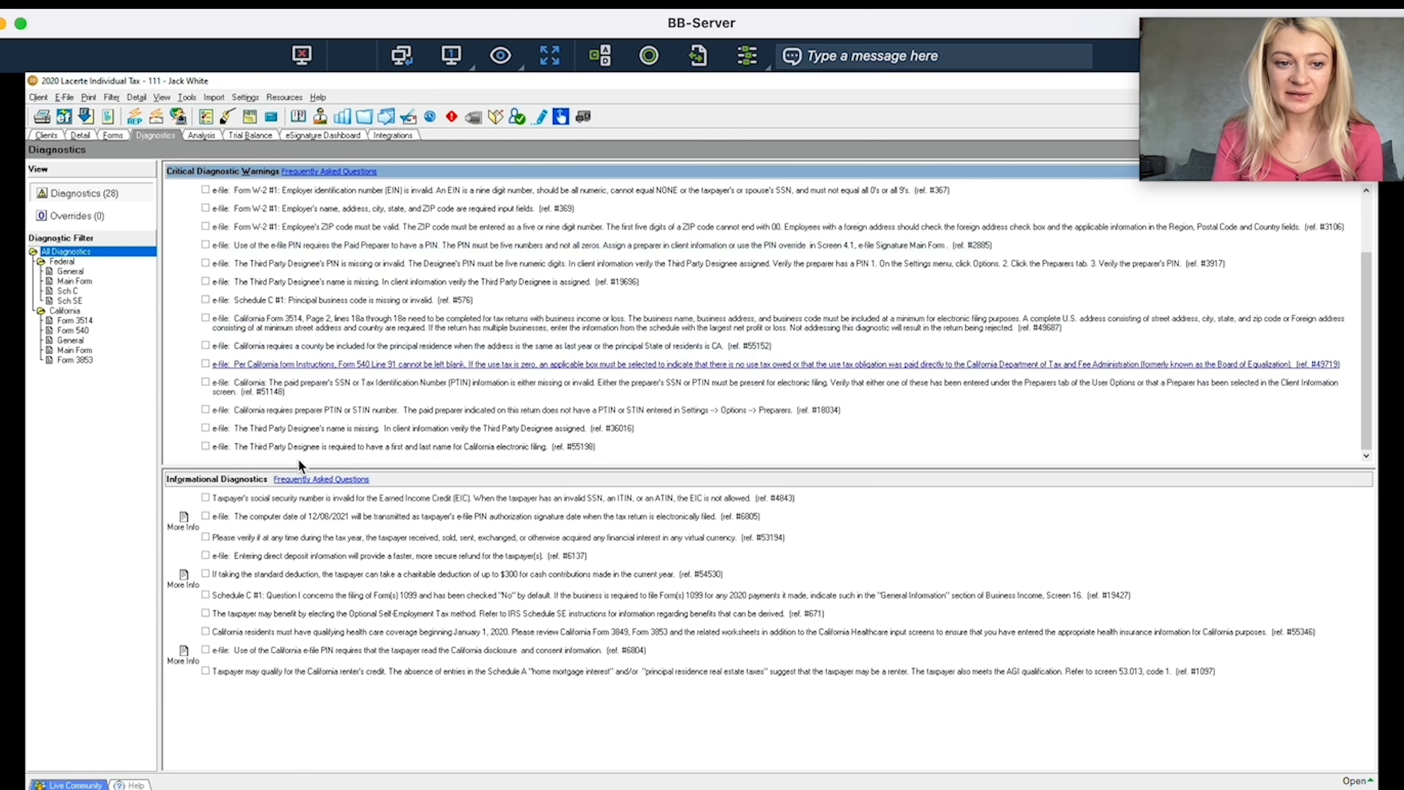
left_click(205, 498)
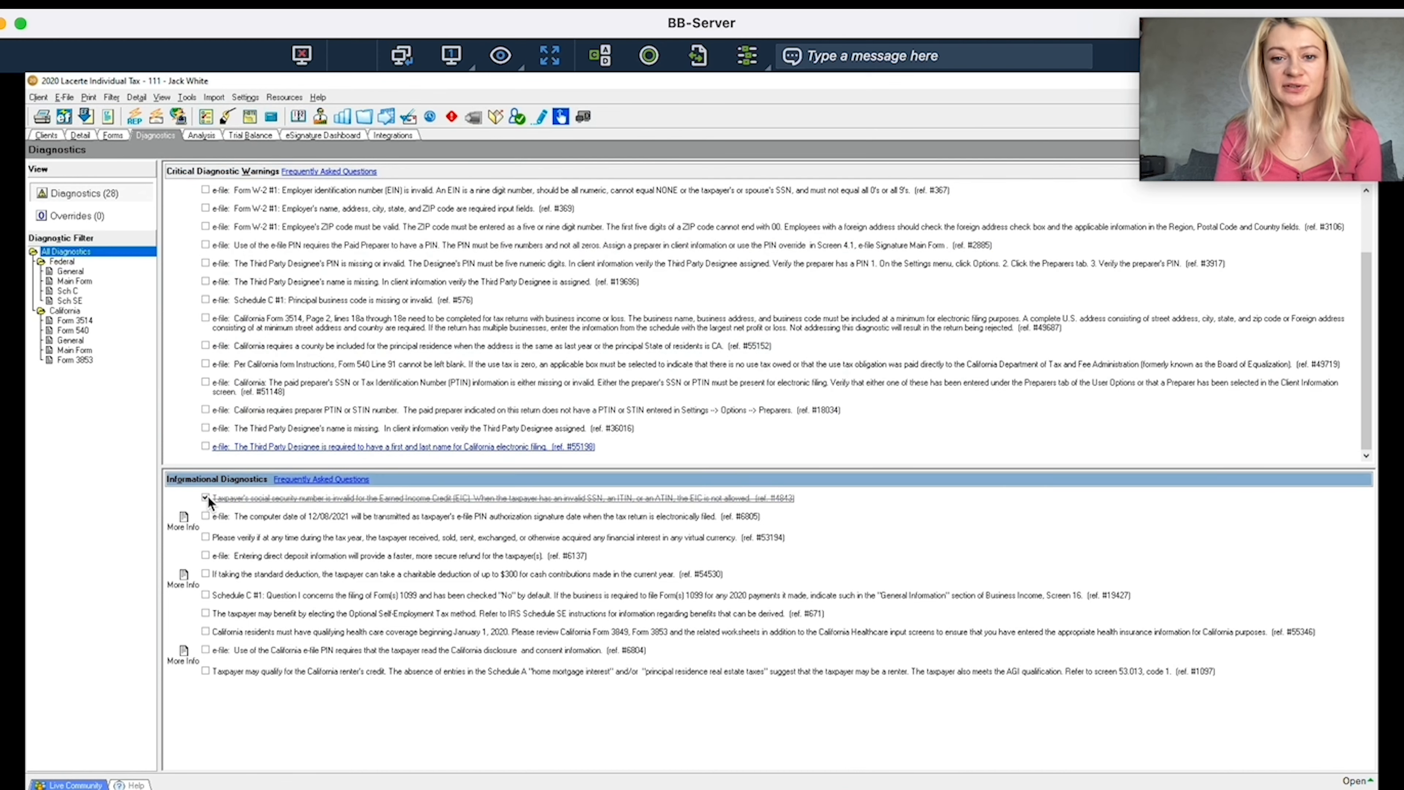
left_click(205, 516)
left_click(205, 535)
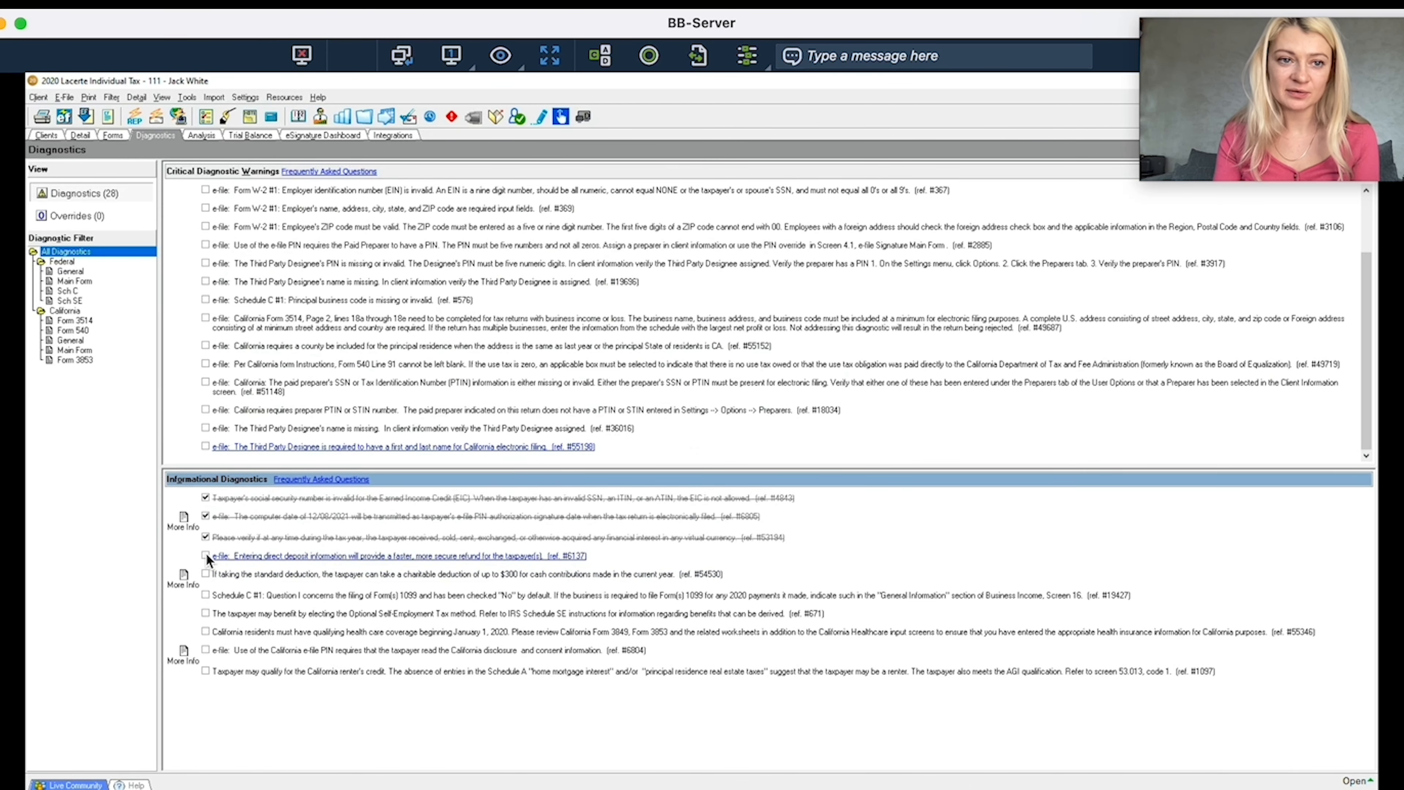
View the general tax analysis suggestions and return to Form 1040 to look over page 1
left_click(212, 137)
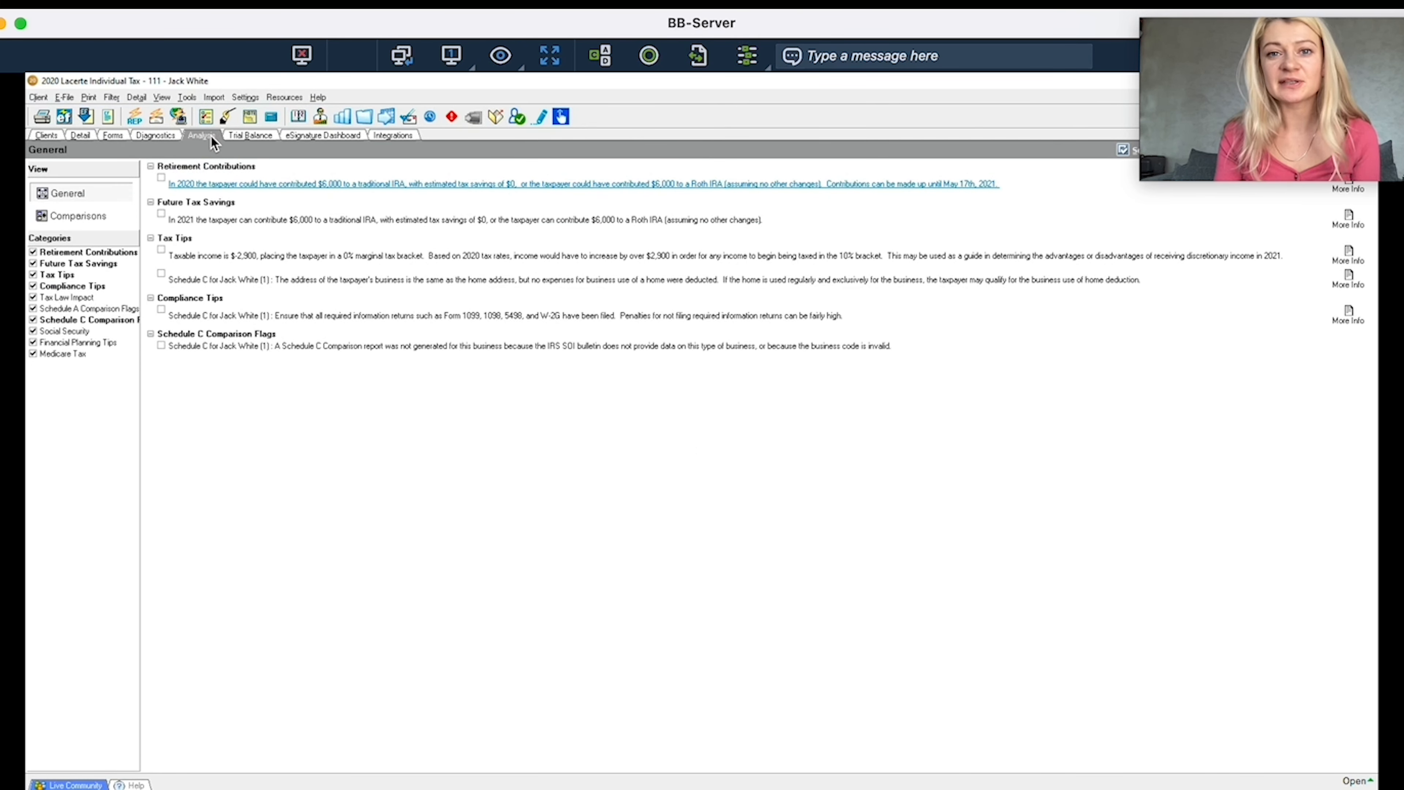
left_click(115, 135)
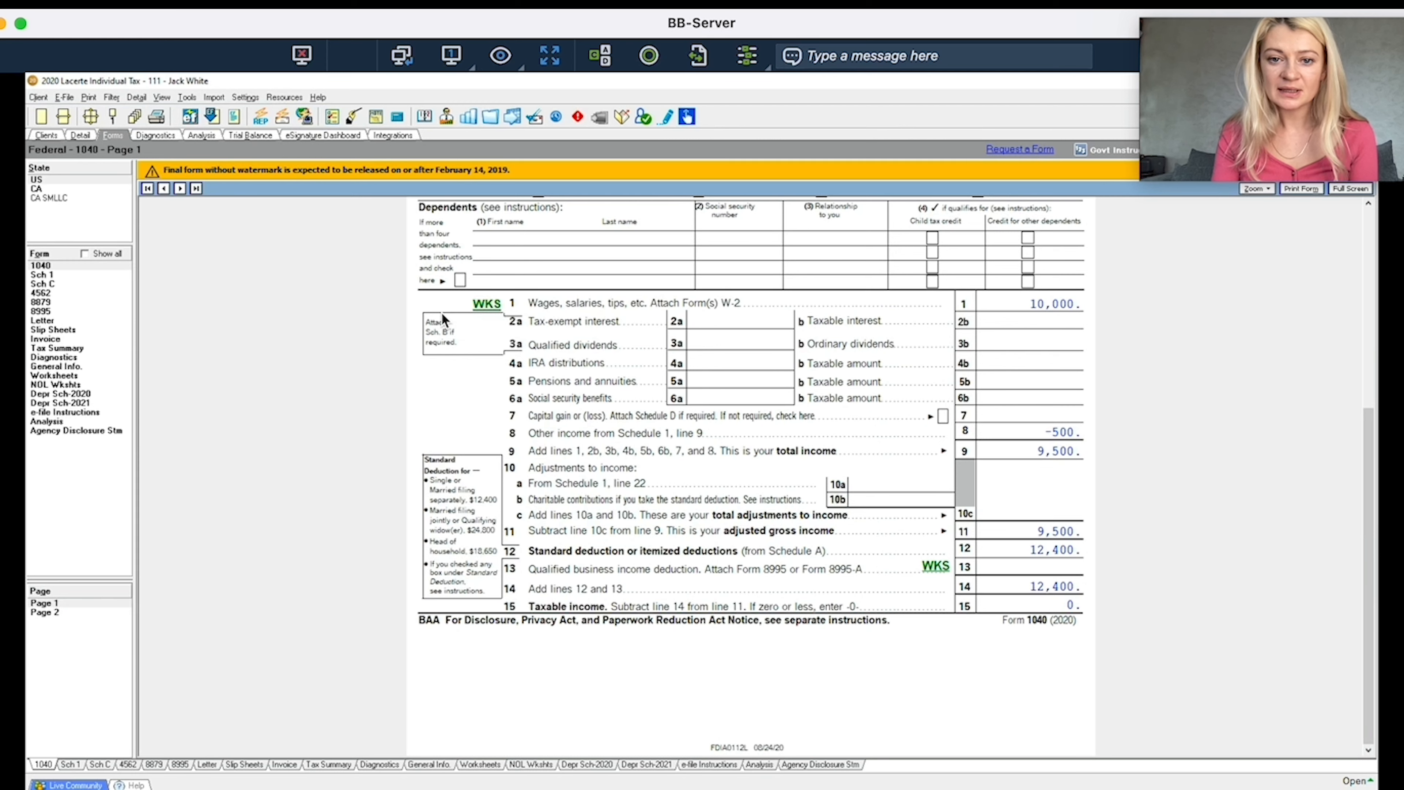
scroll(441, 312, "up", 5)
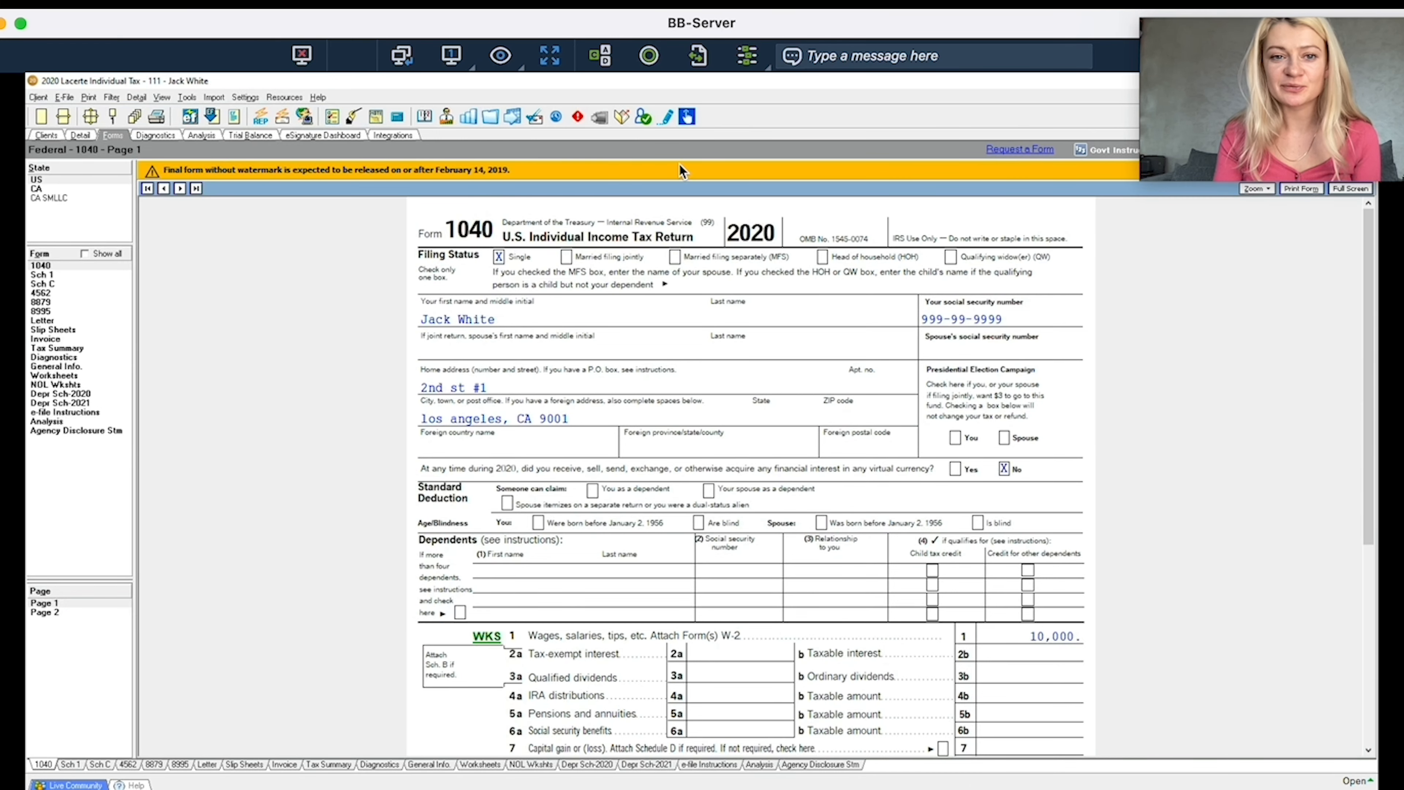
scroll(400, 416, "down", 5)
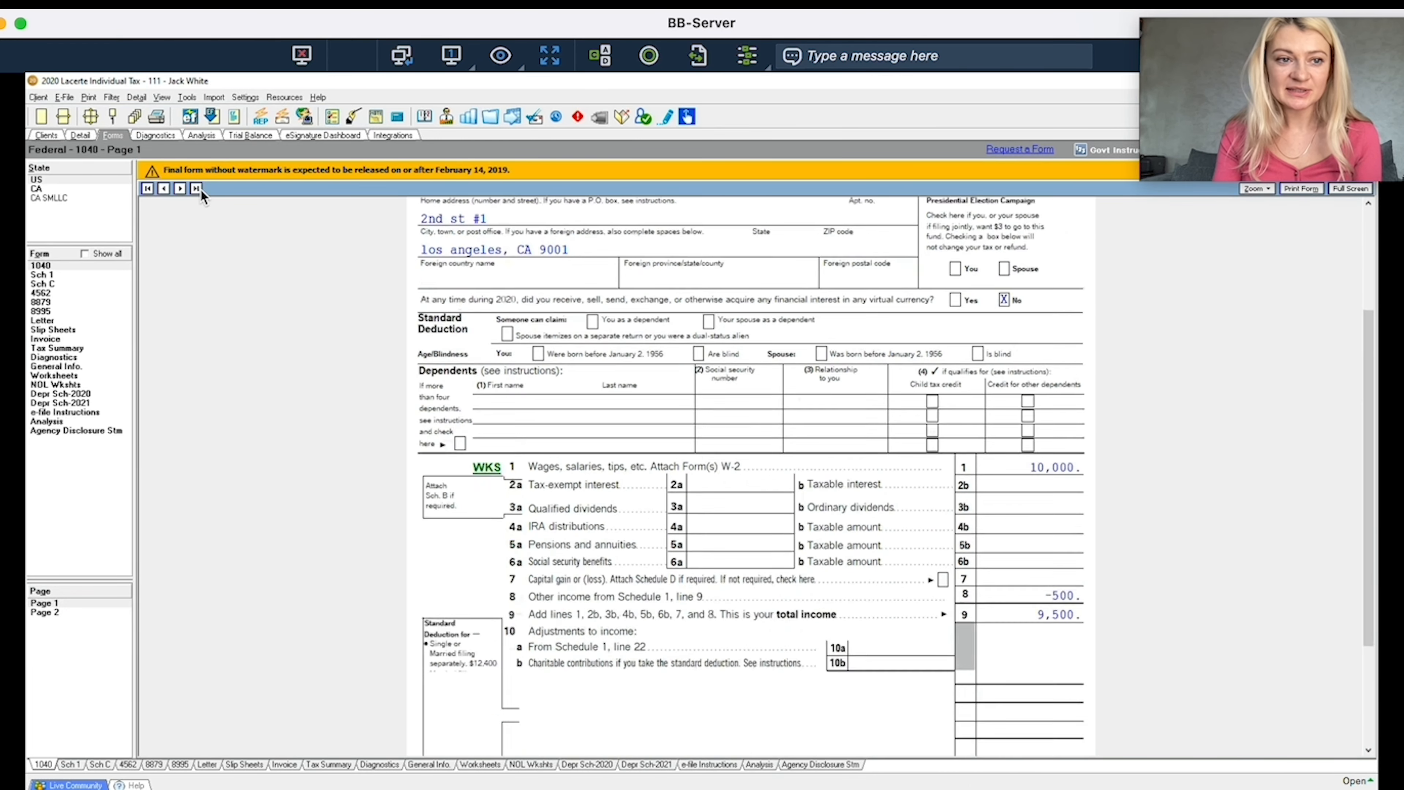
Return to the input contents, look over the Client Information screen, and go back to the table of contents
left_click(84, 132)
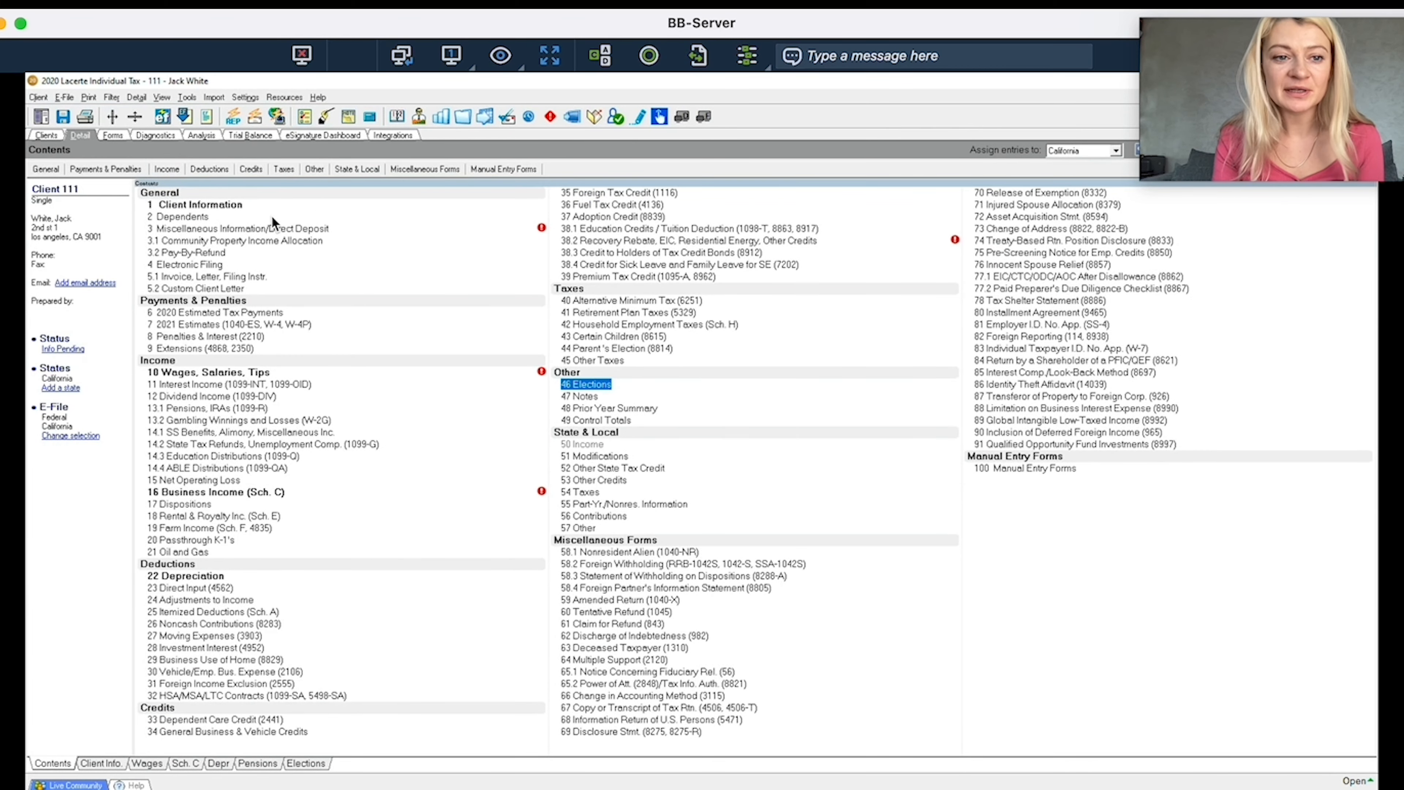
left_click(235, 204)
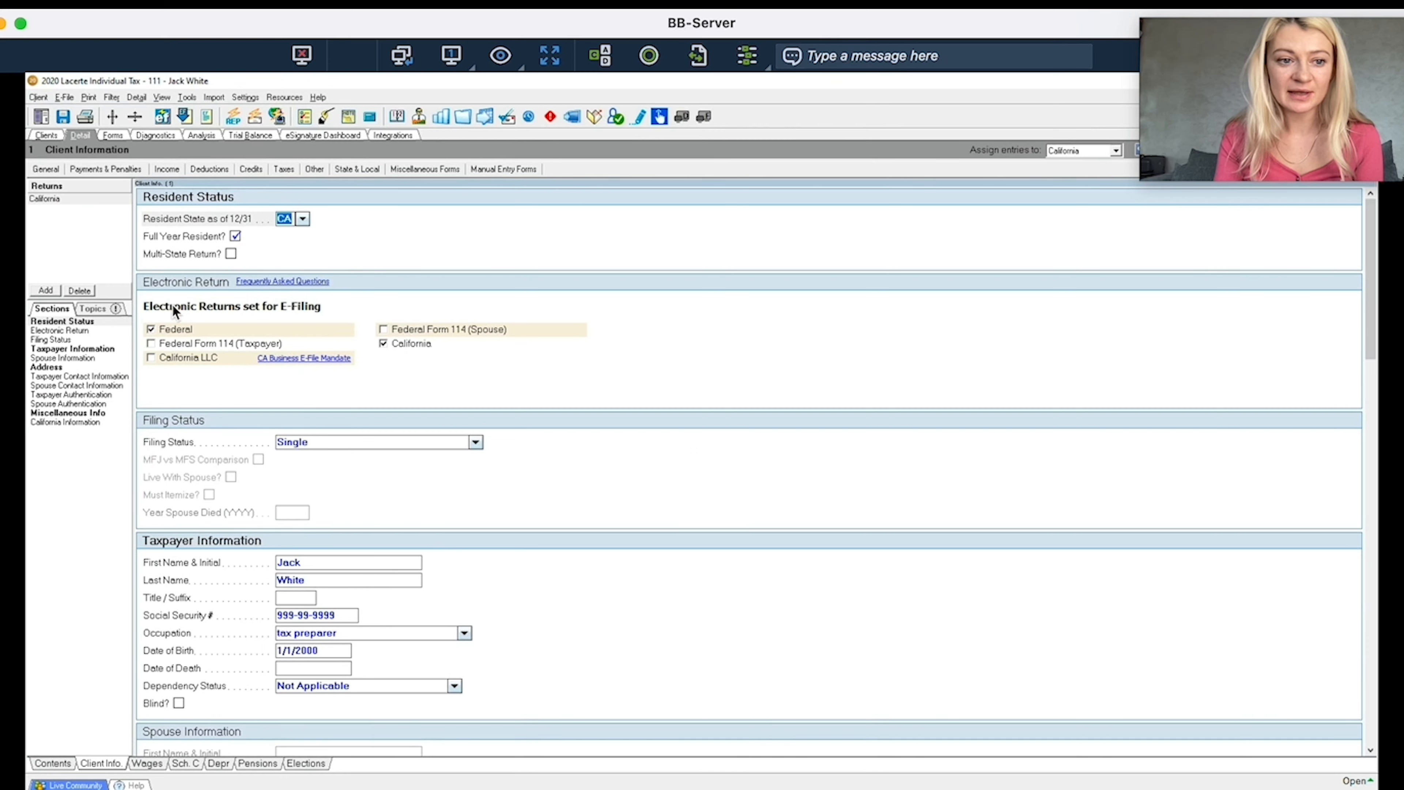
left_click(49, 173)
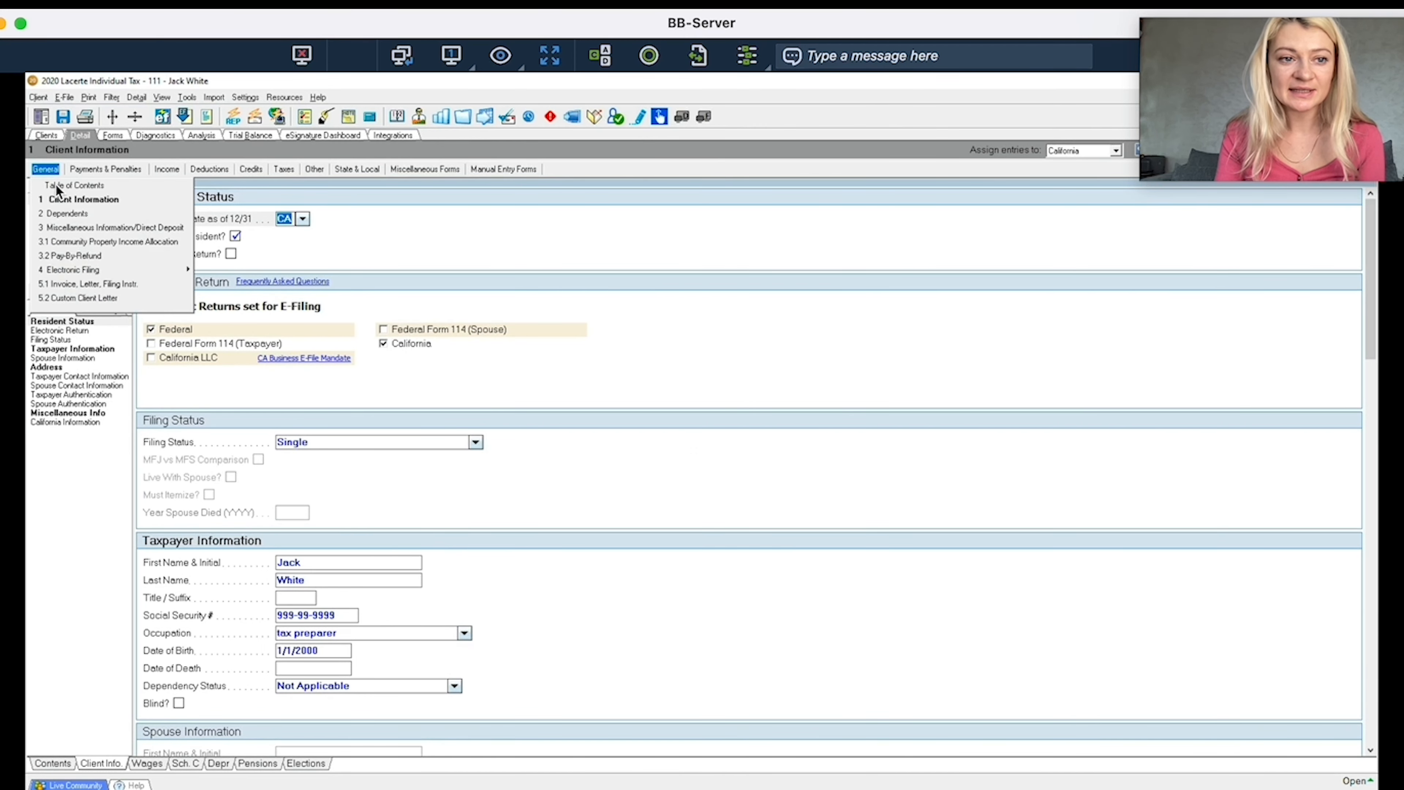
left_click(57, 187)
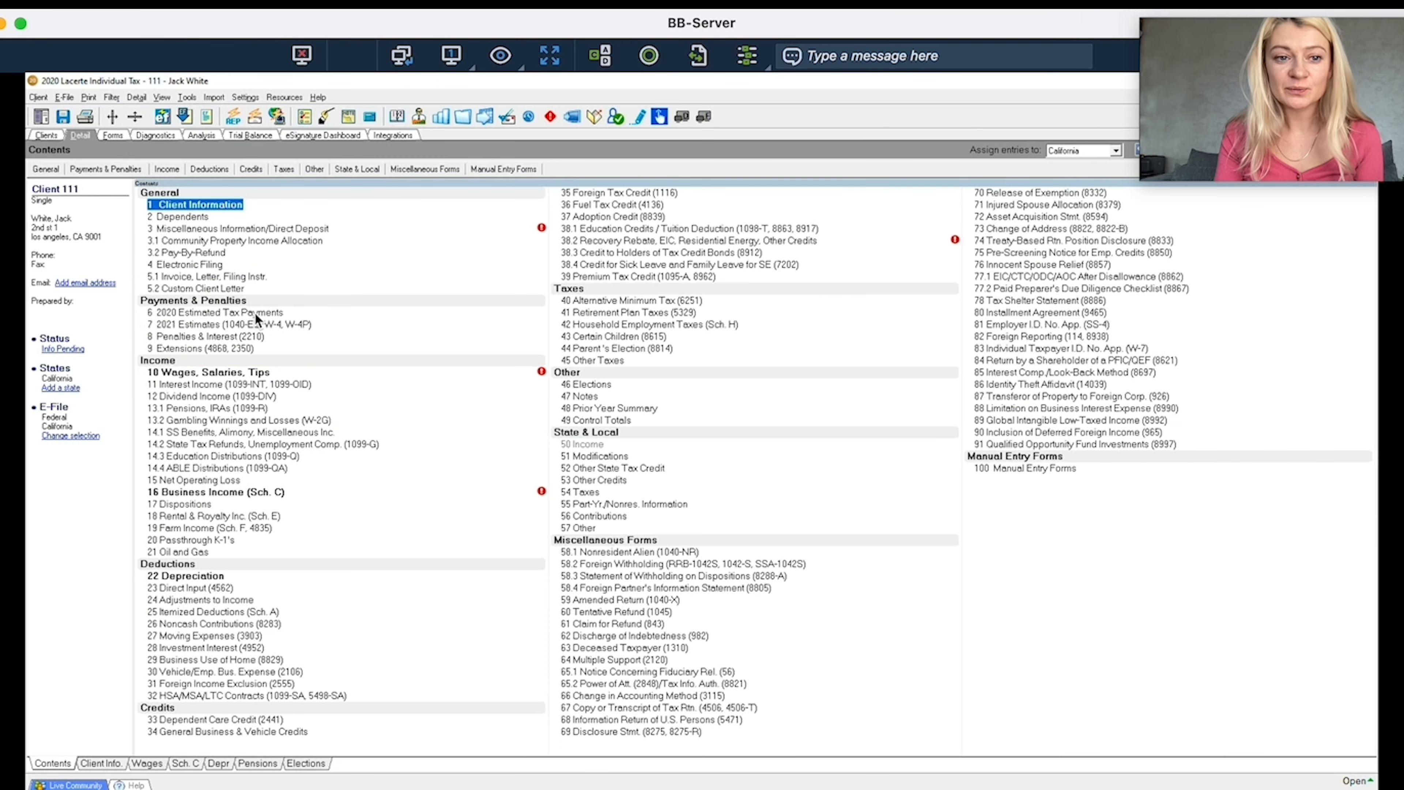
View the 2020 Estimated Tax Payments input screen and return to the table of contents
double_click(273, 314)
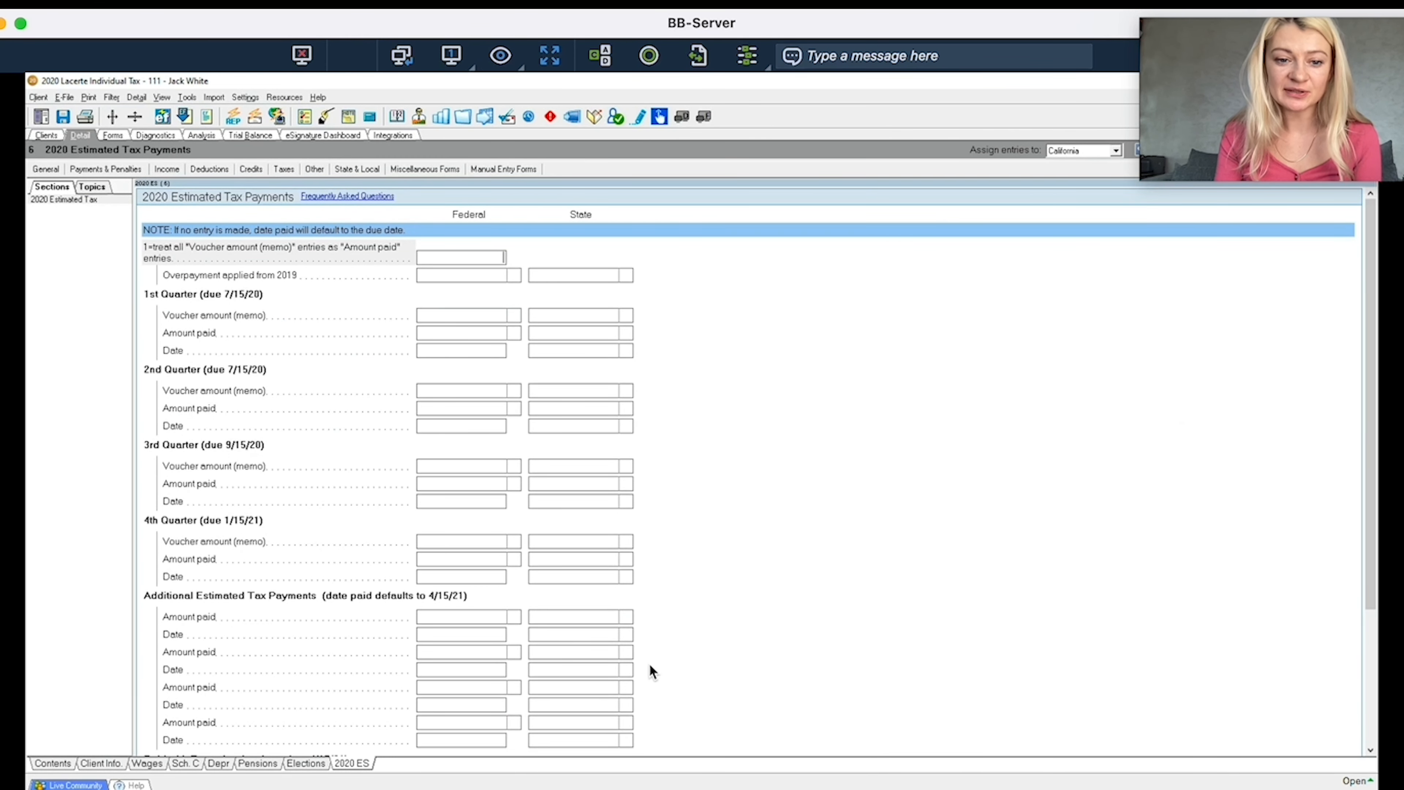
left_click(48, 168)
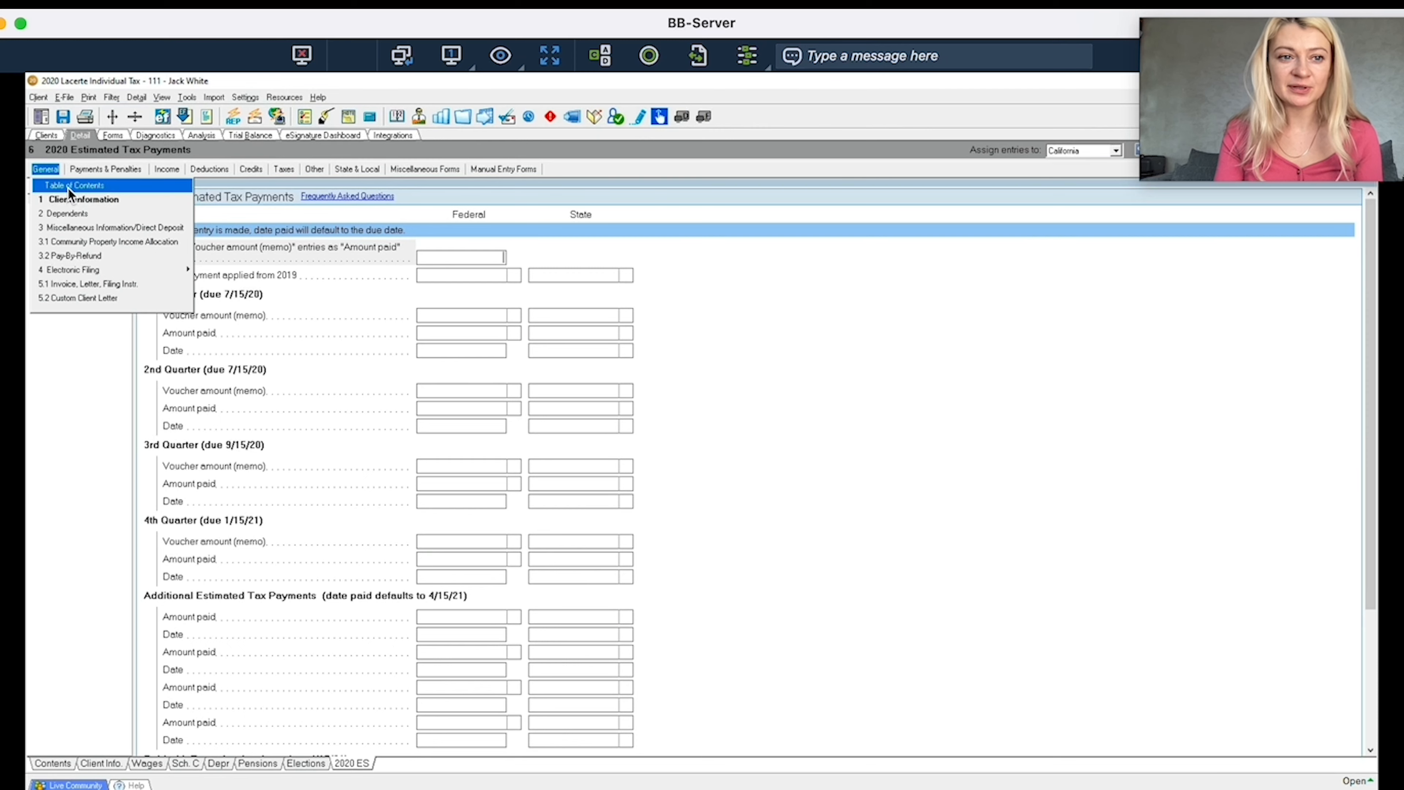
left_click(68, 186)
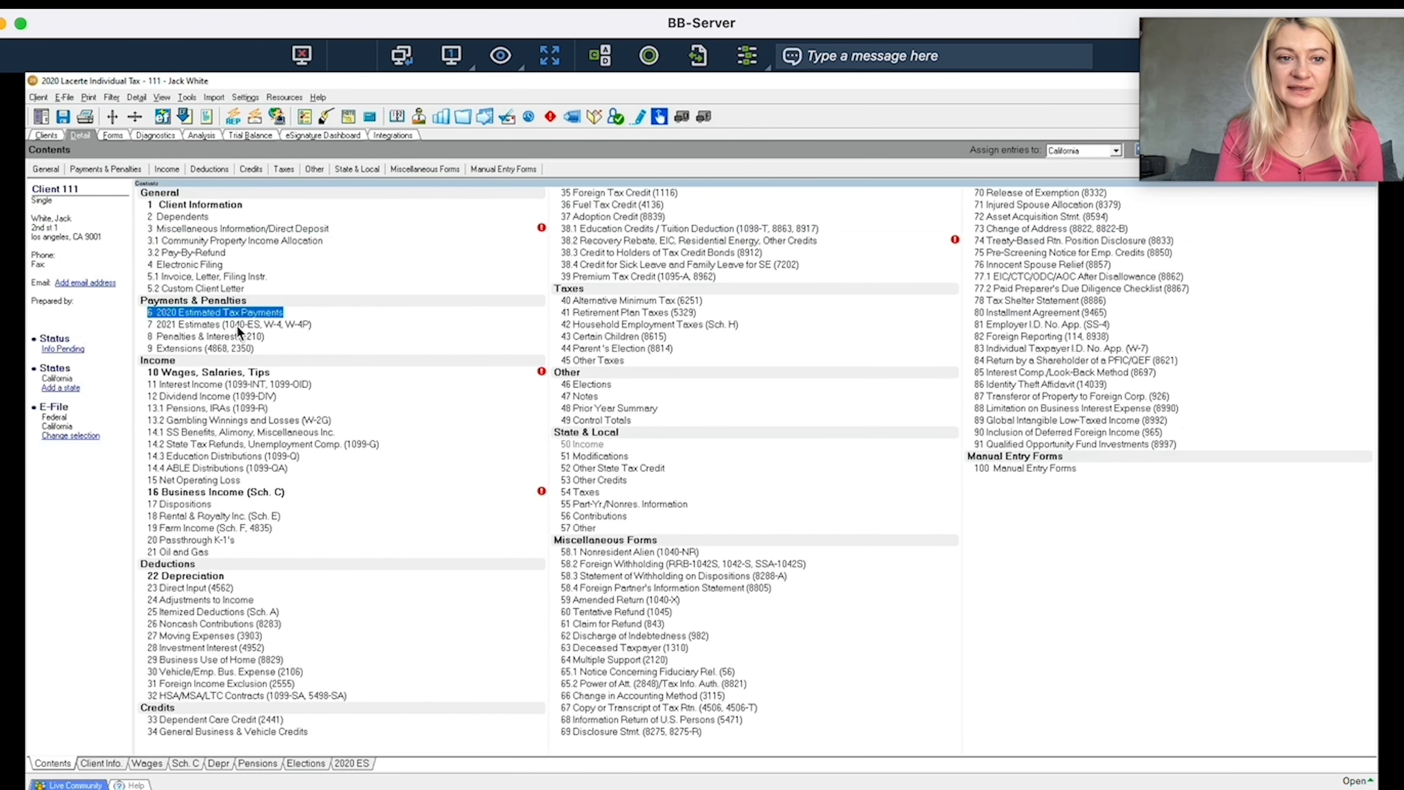
Open 2021 Estimates (1040-ES), review the federal and state options for applying an overpayment to 2021, and return to the contents
double_click(237, 325)
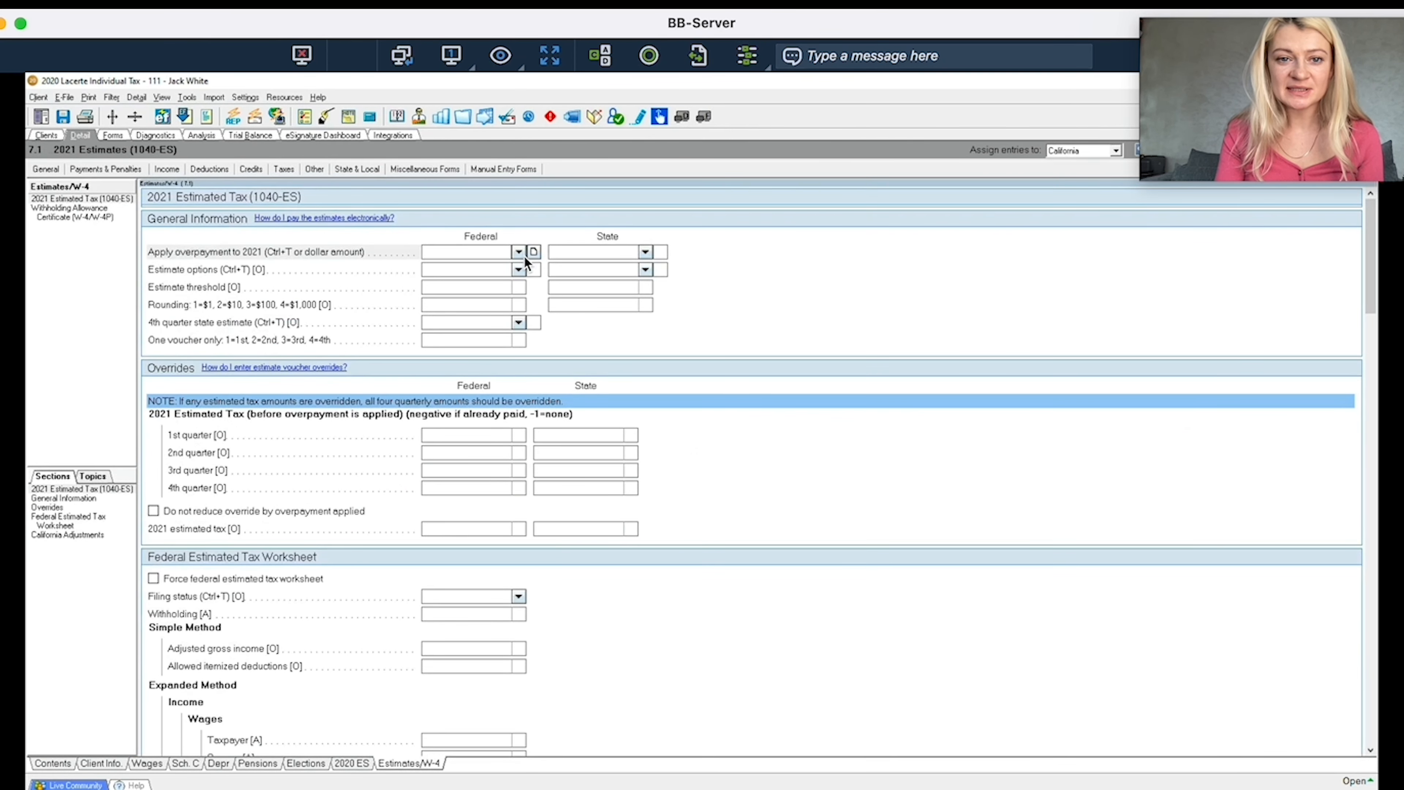
left_click(518, 252)
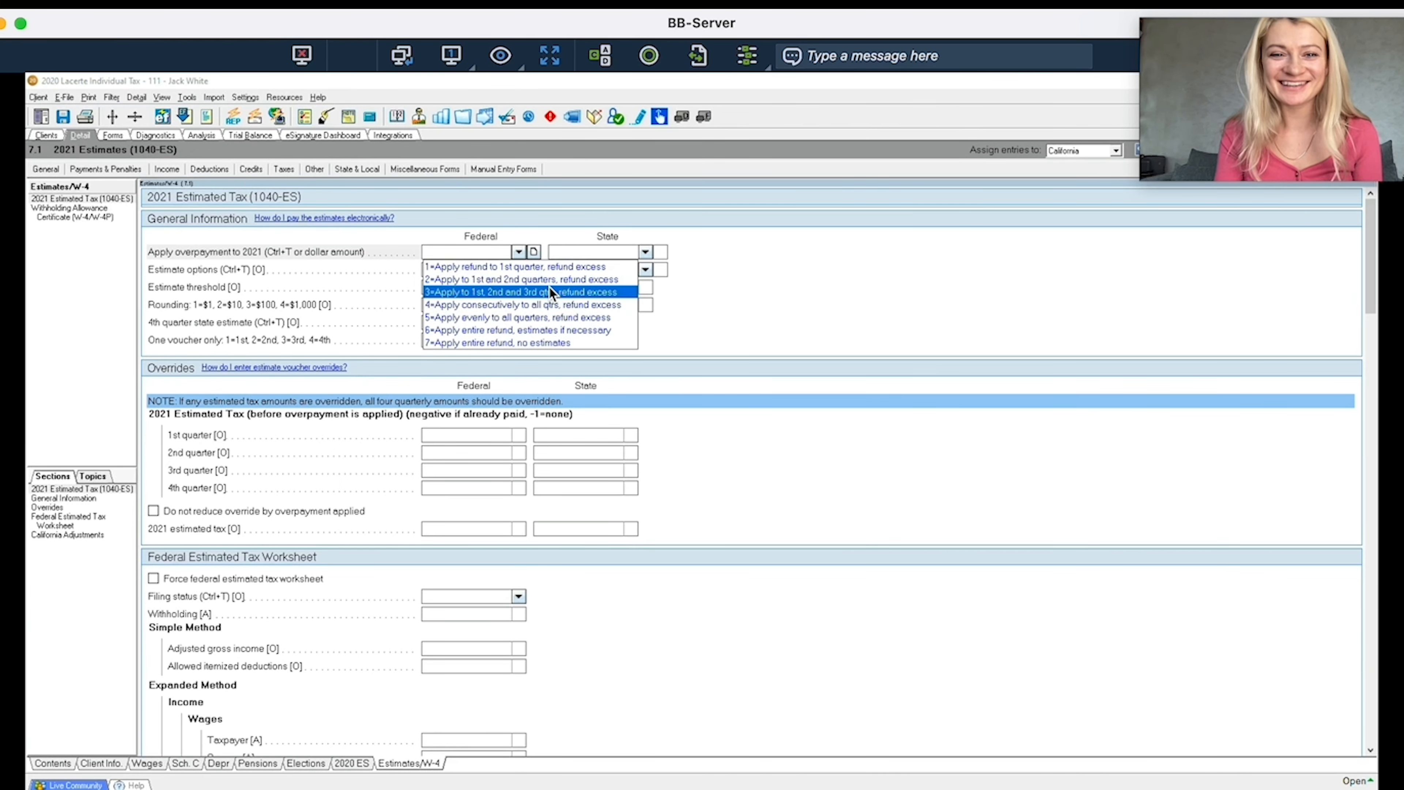
left_click(646, 252)
left_click(645, 252)
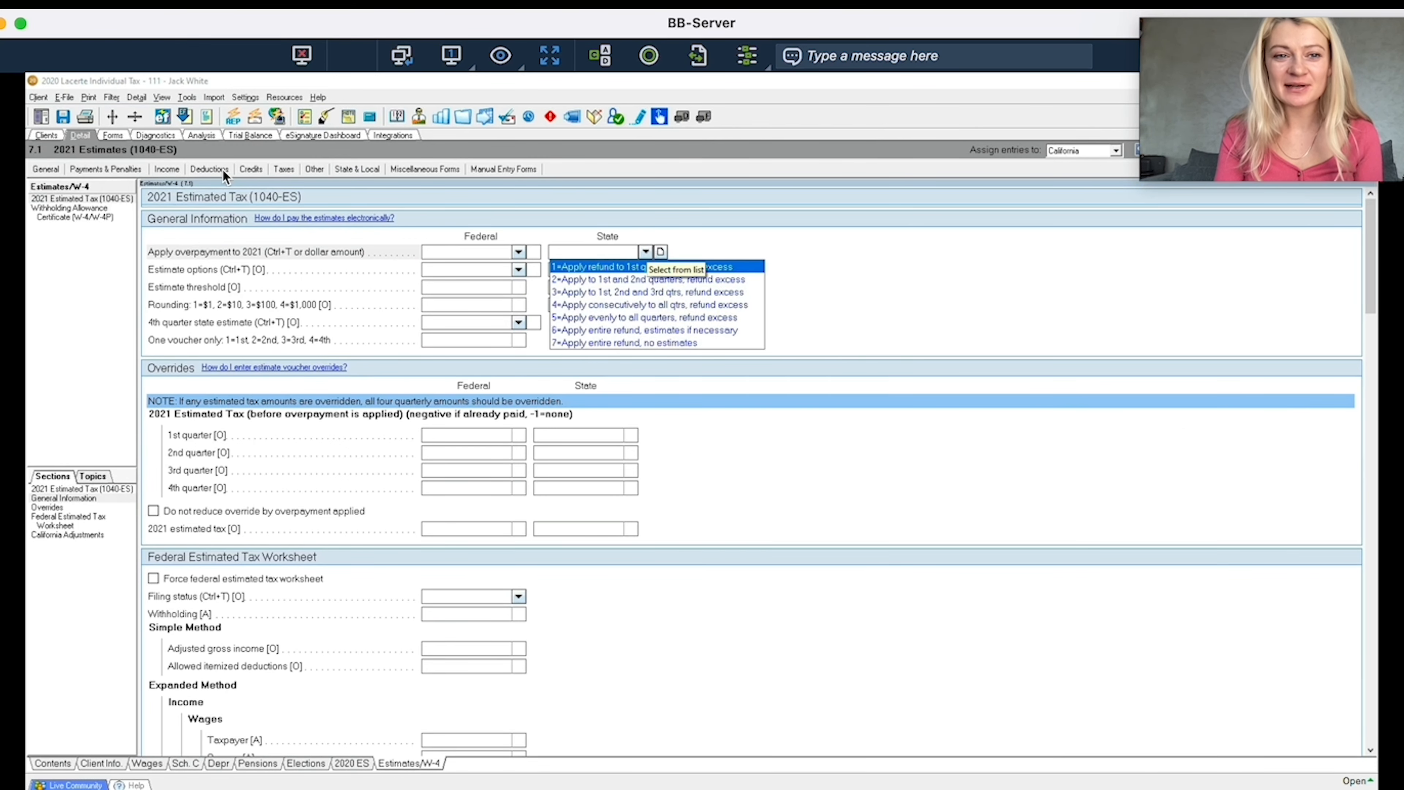
left_click(46, 169)
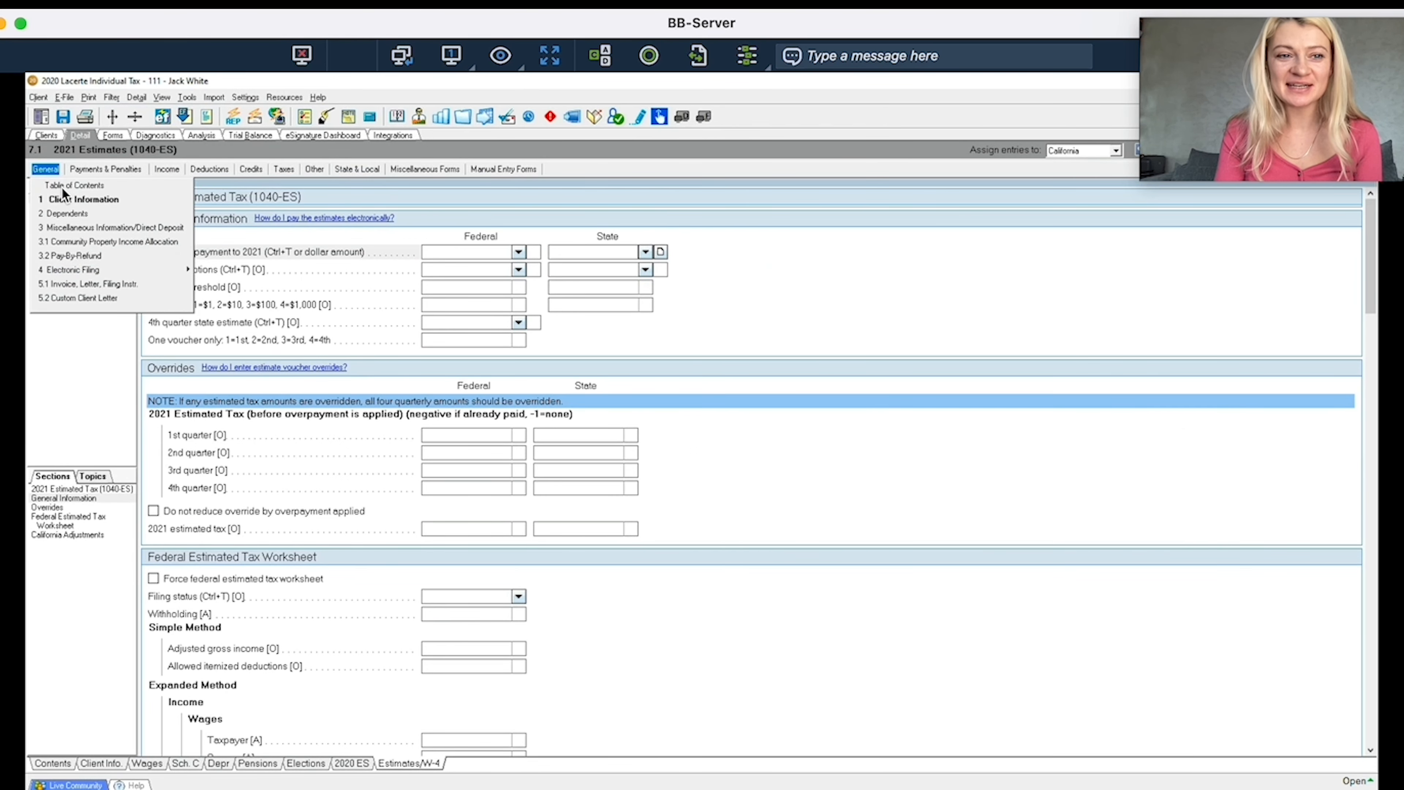
left_click(61, 186)
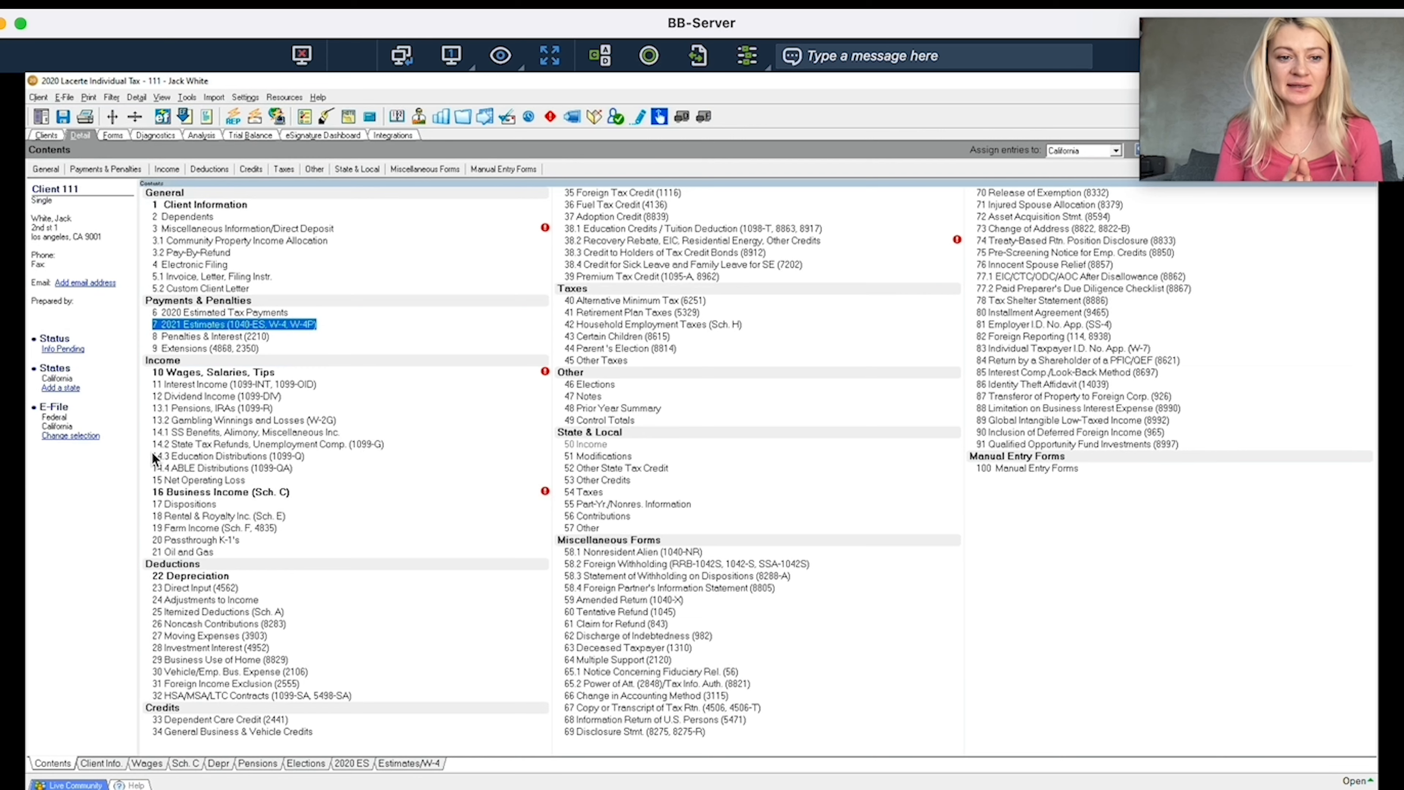
Open Depreciation, view the laptop's Sale of Home and Sale of Asset (4797/6252) sections, and return to the contents
double_click(221, 577)
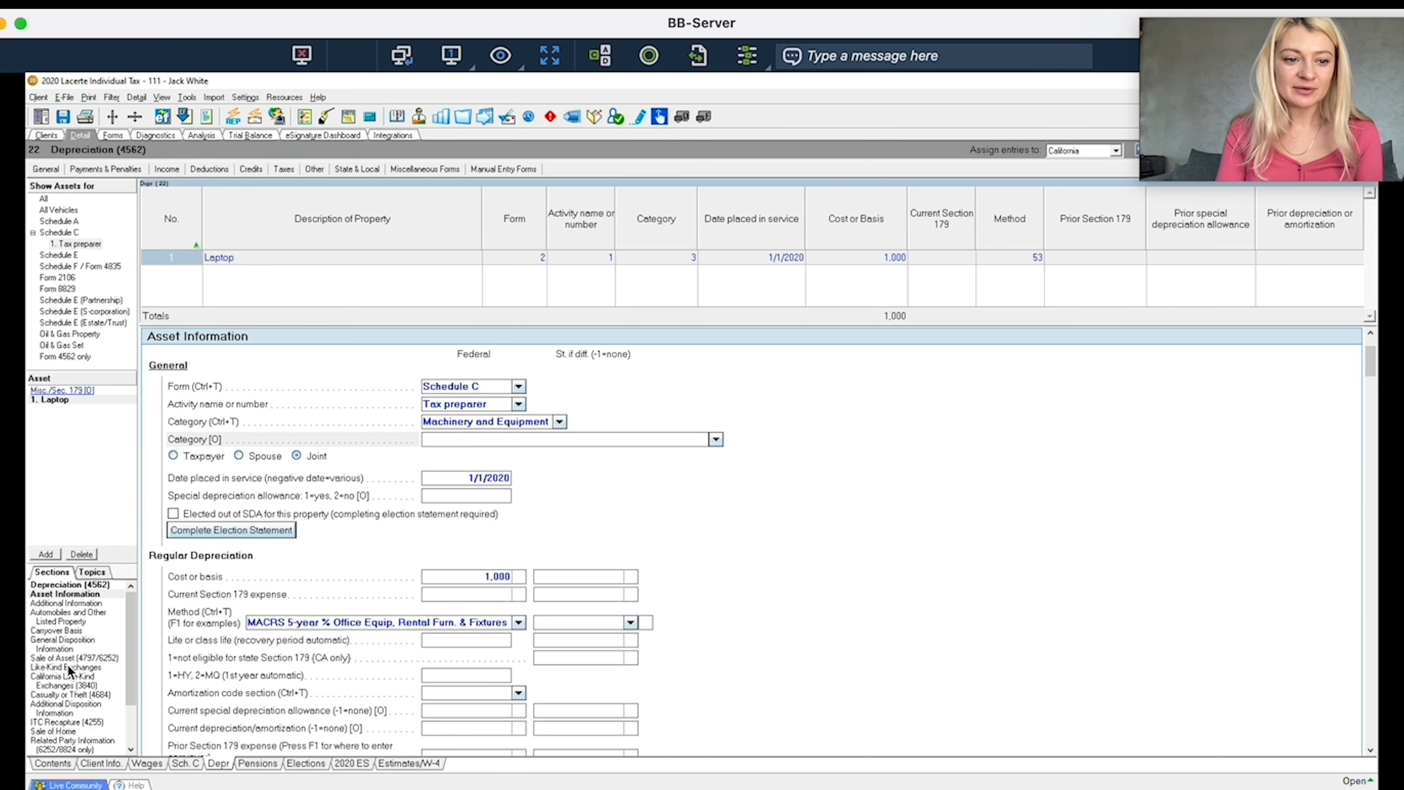
left_click(66, 730)
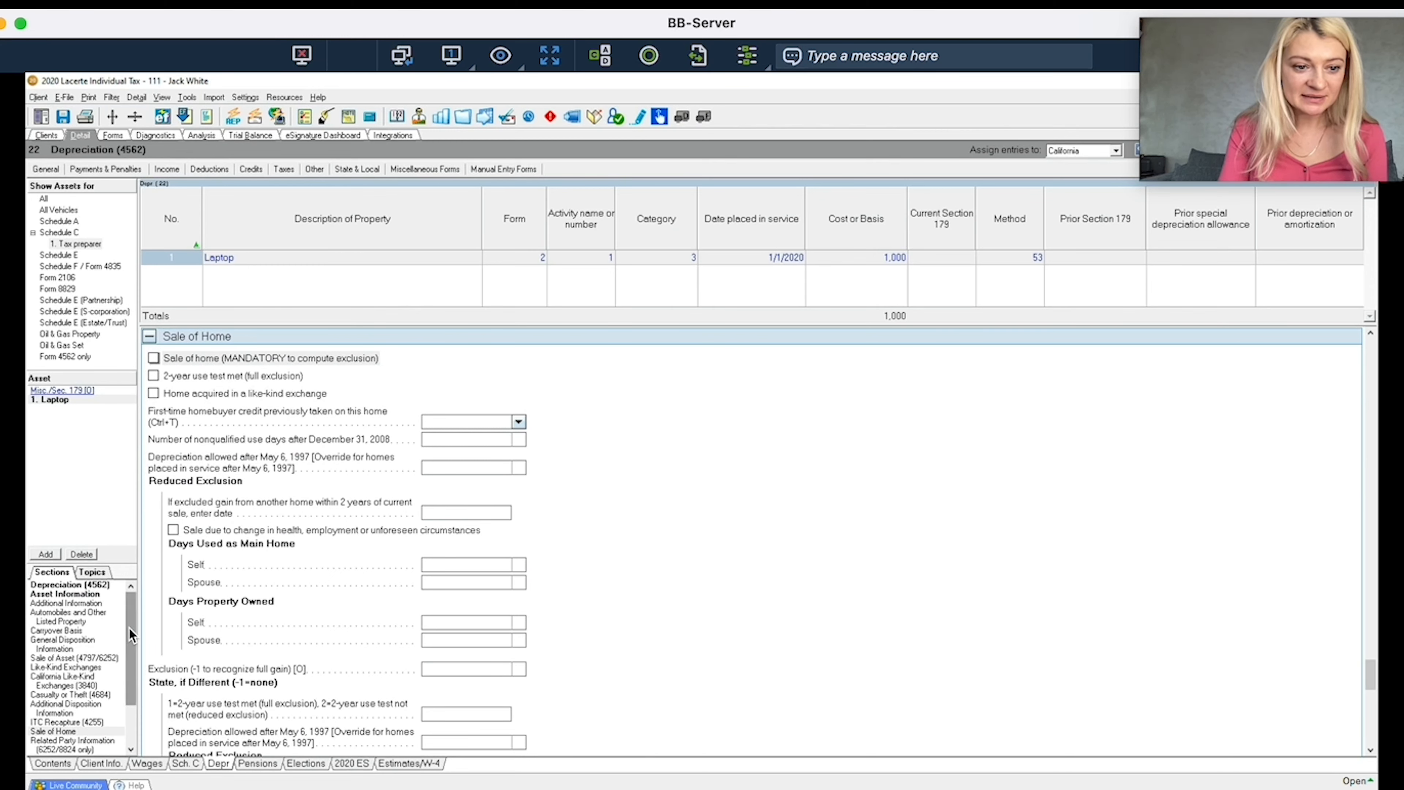
left_click_drag(129, 634, 129, 643)
left_click(96, 648)
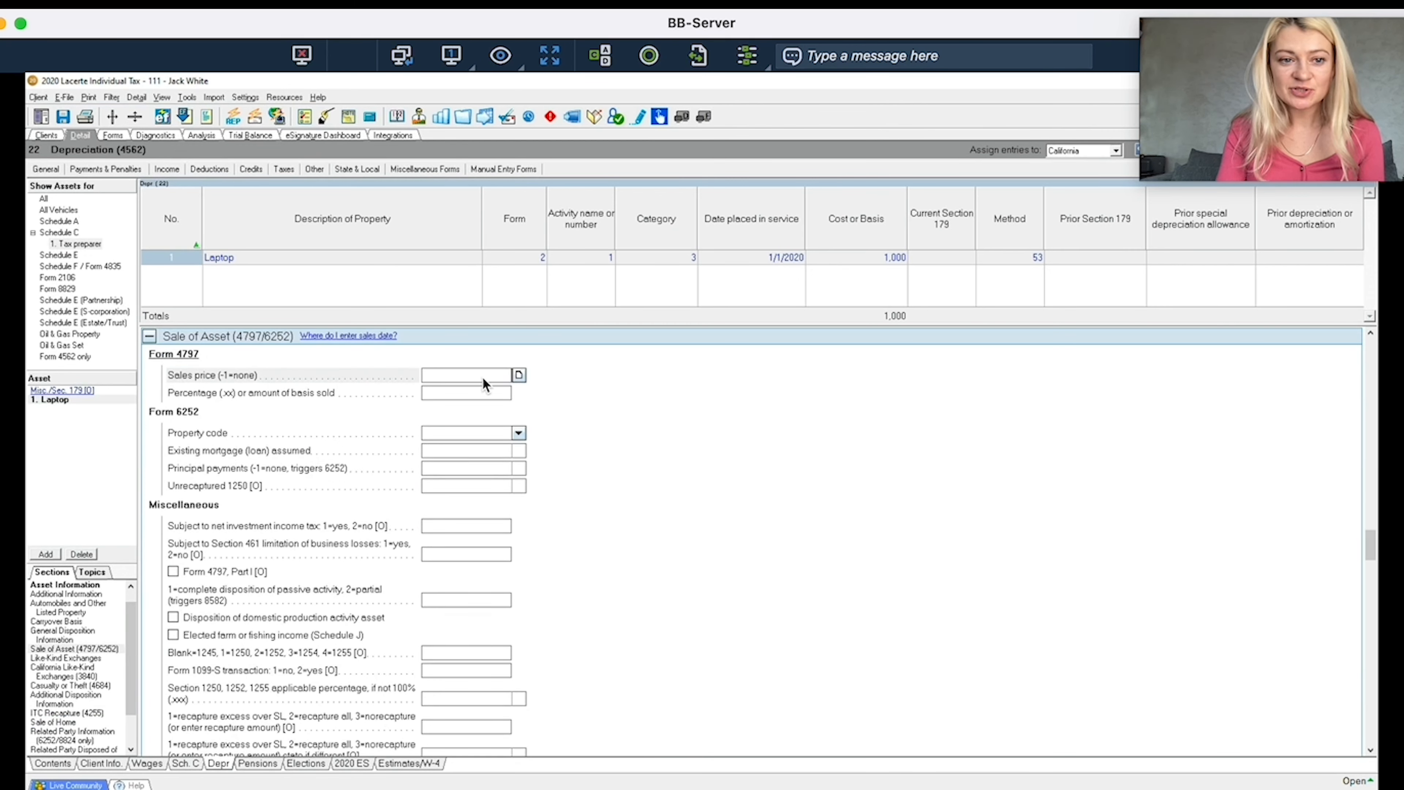
type("-1")
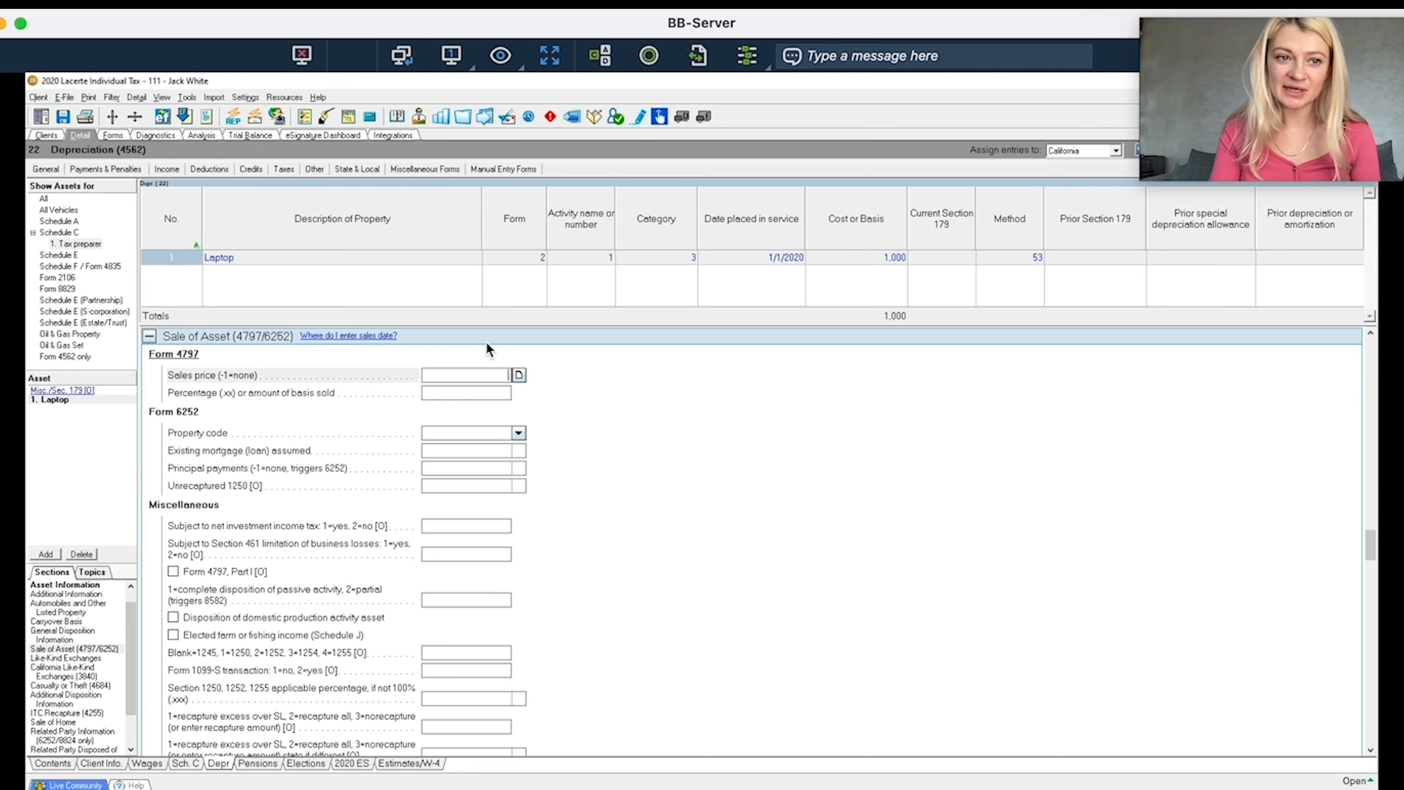
left_click(53, 169)
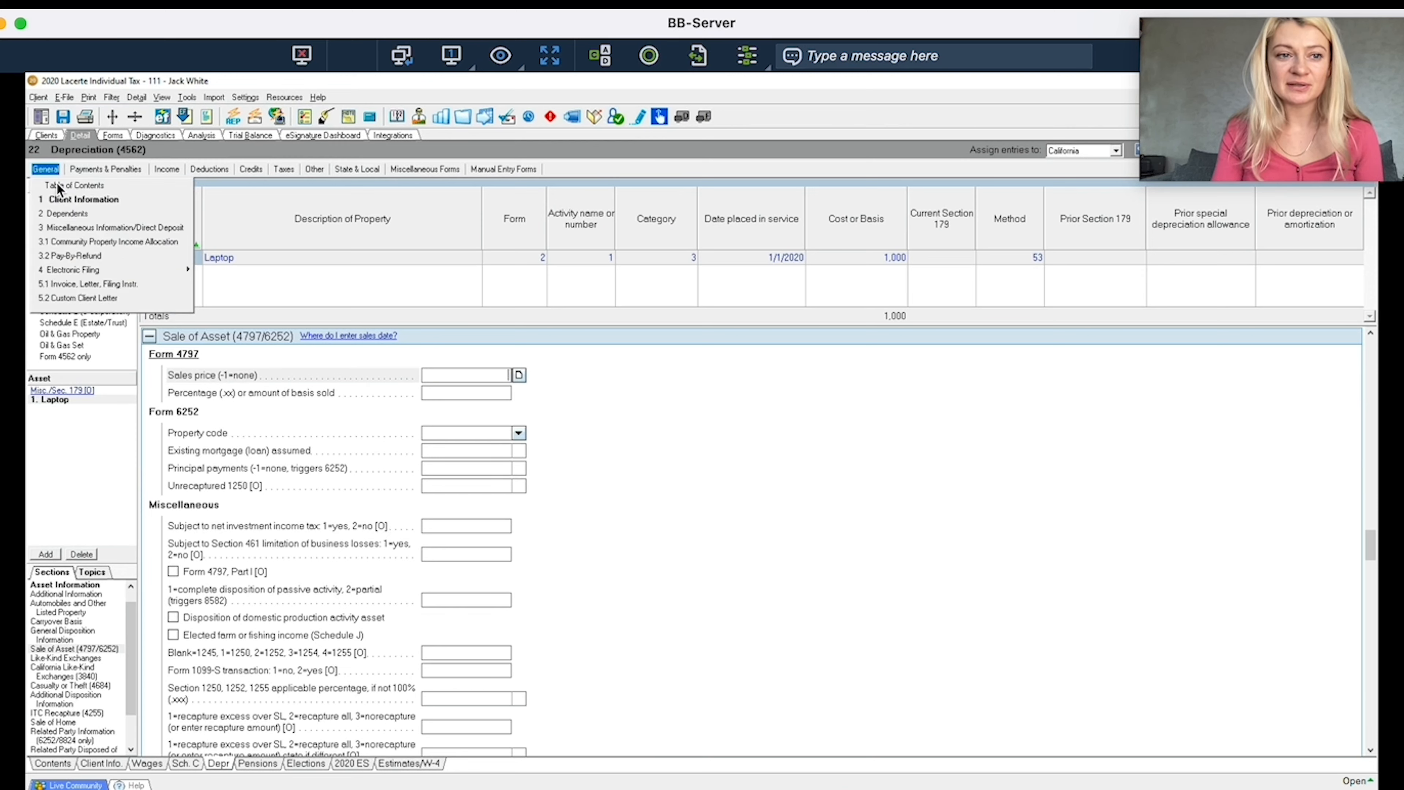
left_click(58, 186)
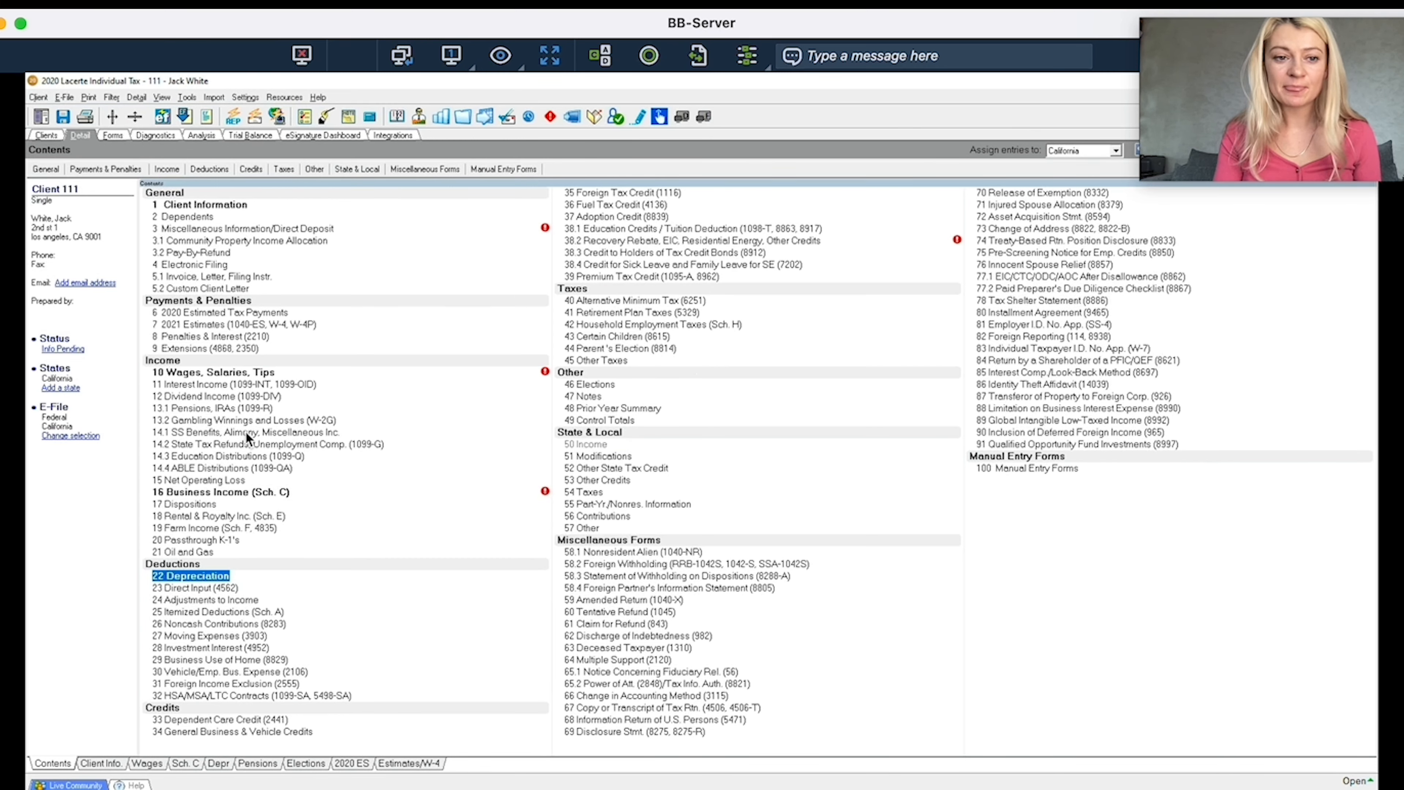
View the Wages screen, switch to Interest Income, and add a 1099-INT payer named Interest
left_click(255, 375)
double_click(259, 374)
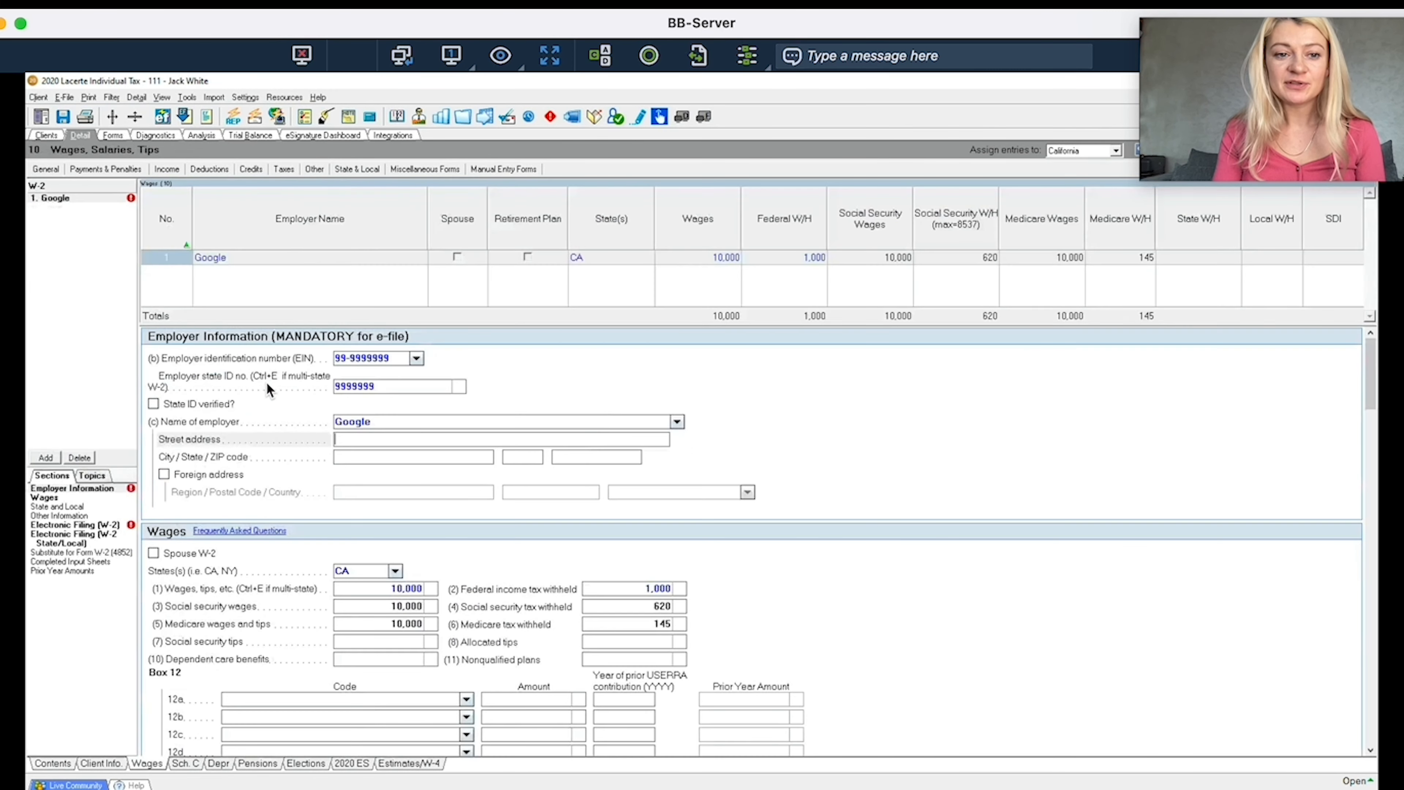
left_click(162, 168)
left_click(180, 199)
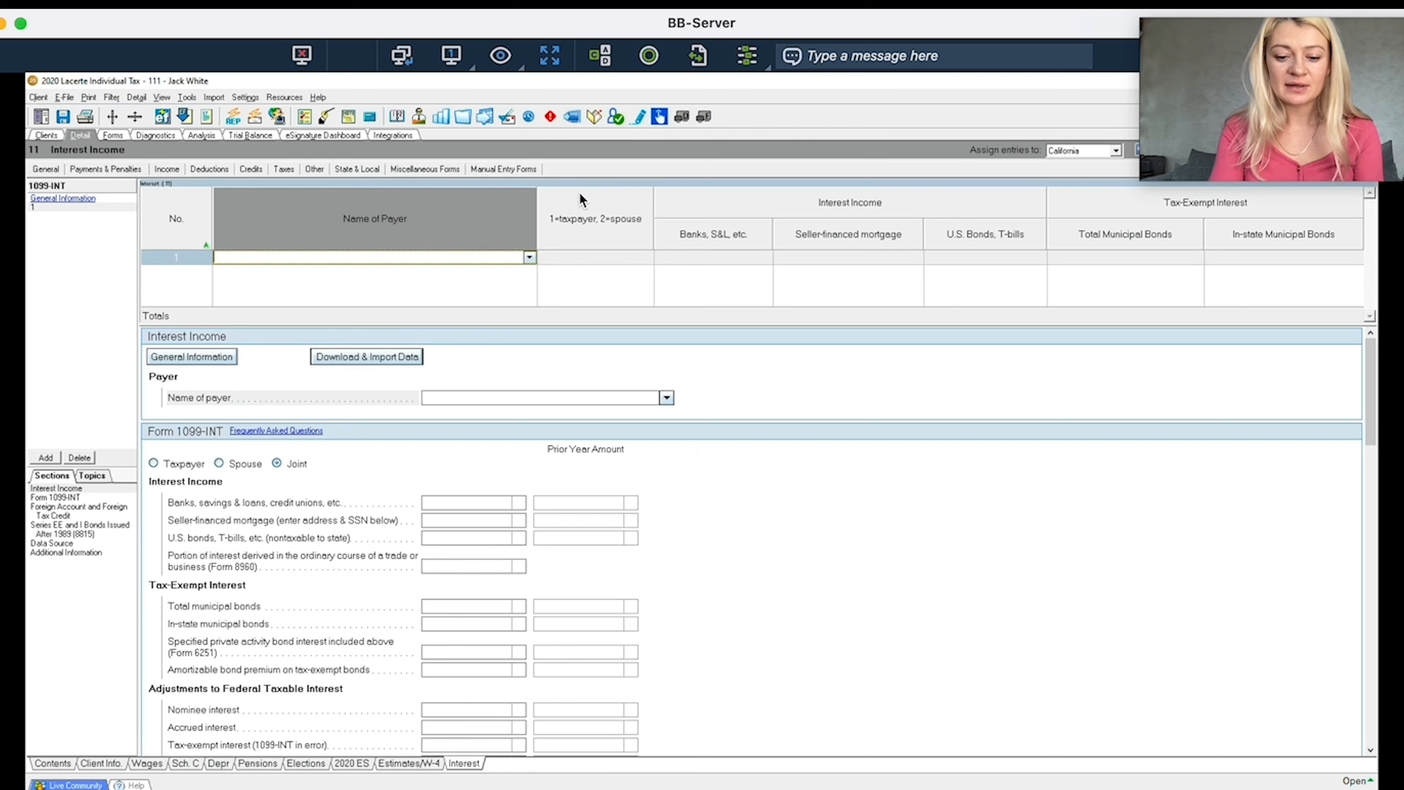
type("Interest")
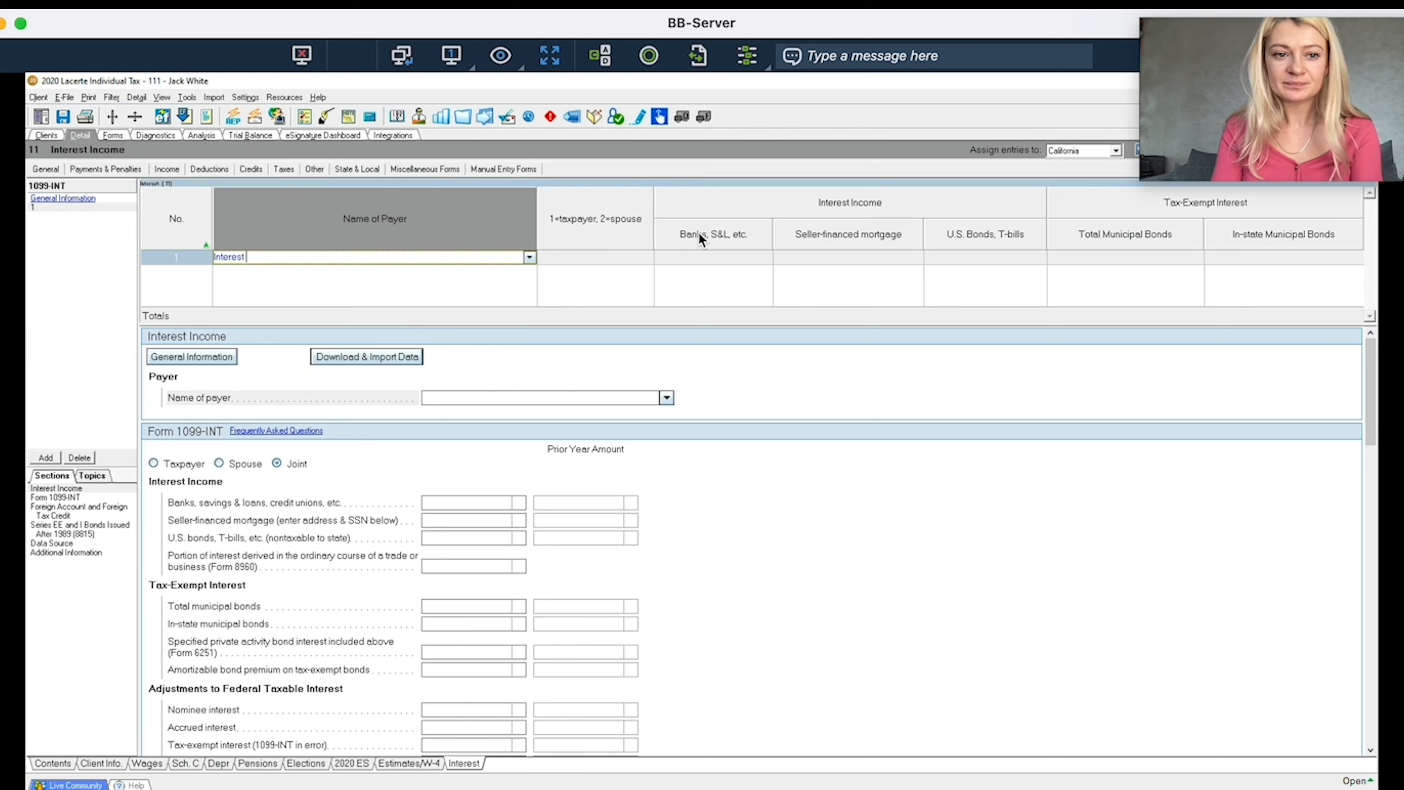
left_click(728, 257)
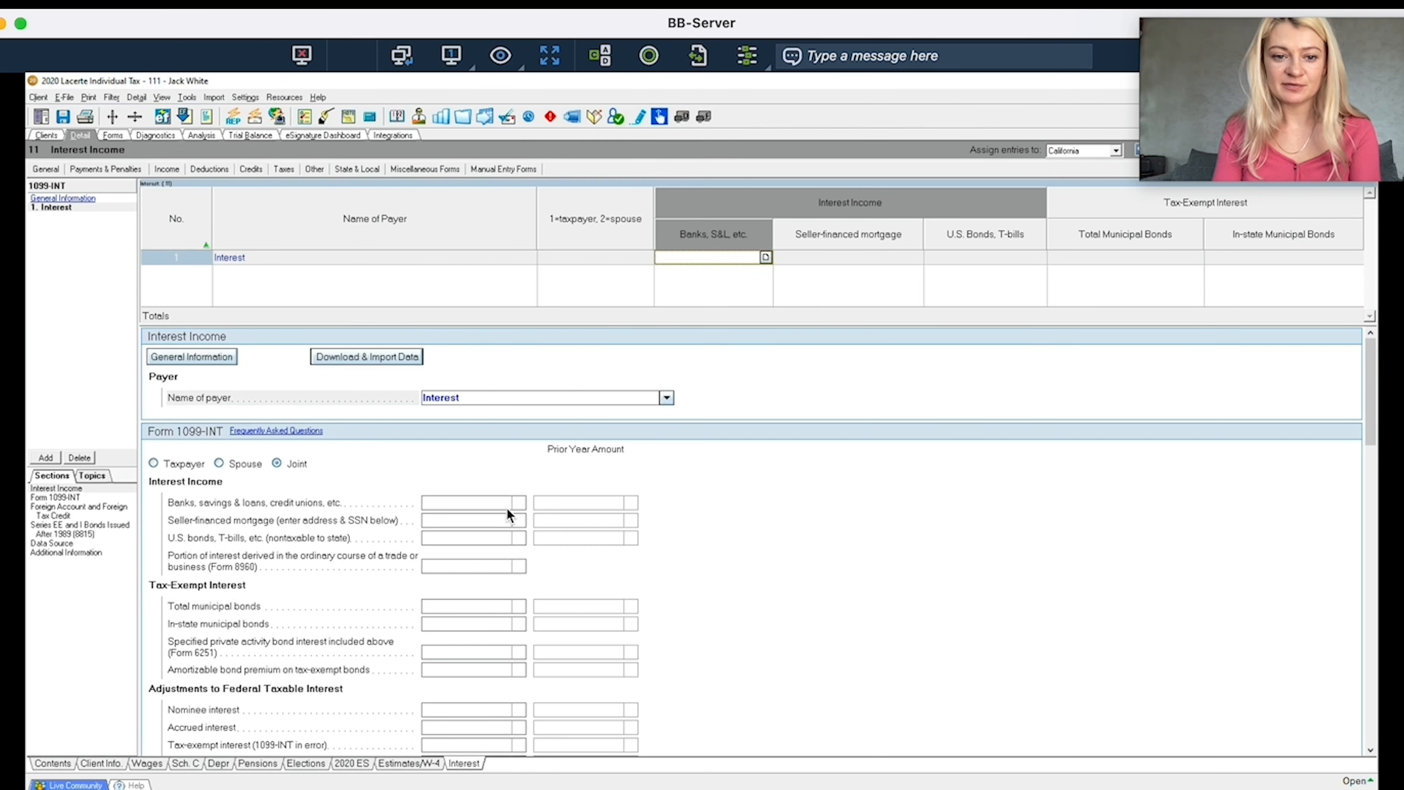
Flag the banks, savings and loans interest amount as missing data, and clear that flag again
left_click(486, 502)
right_click(486, 505)
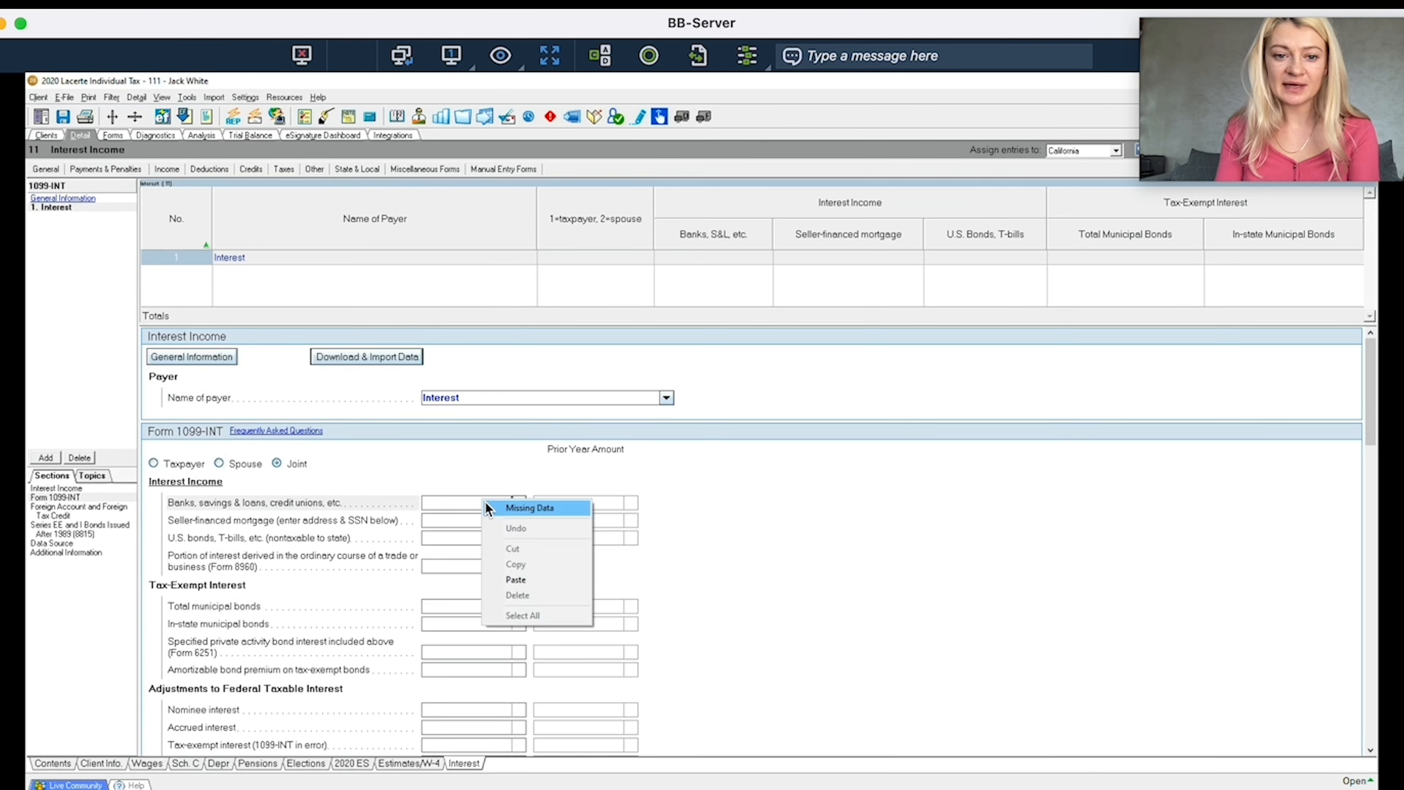
left_click(532, 508)
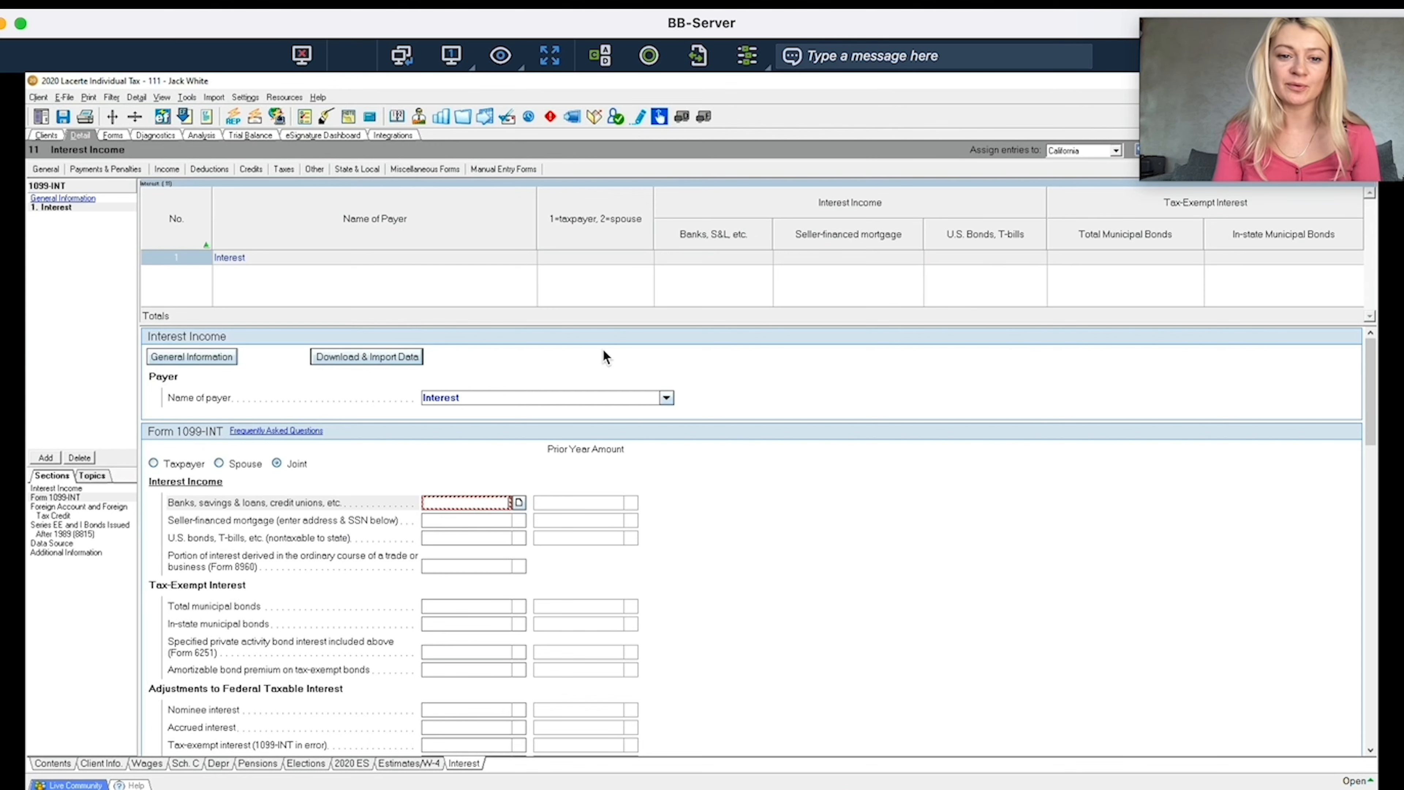
right_click(490, 504)
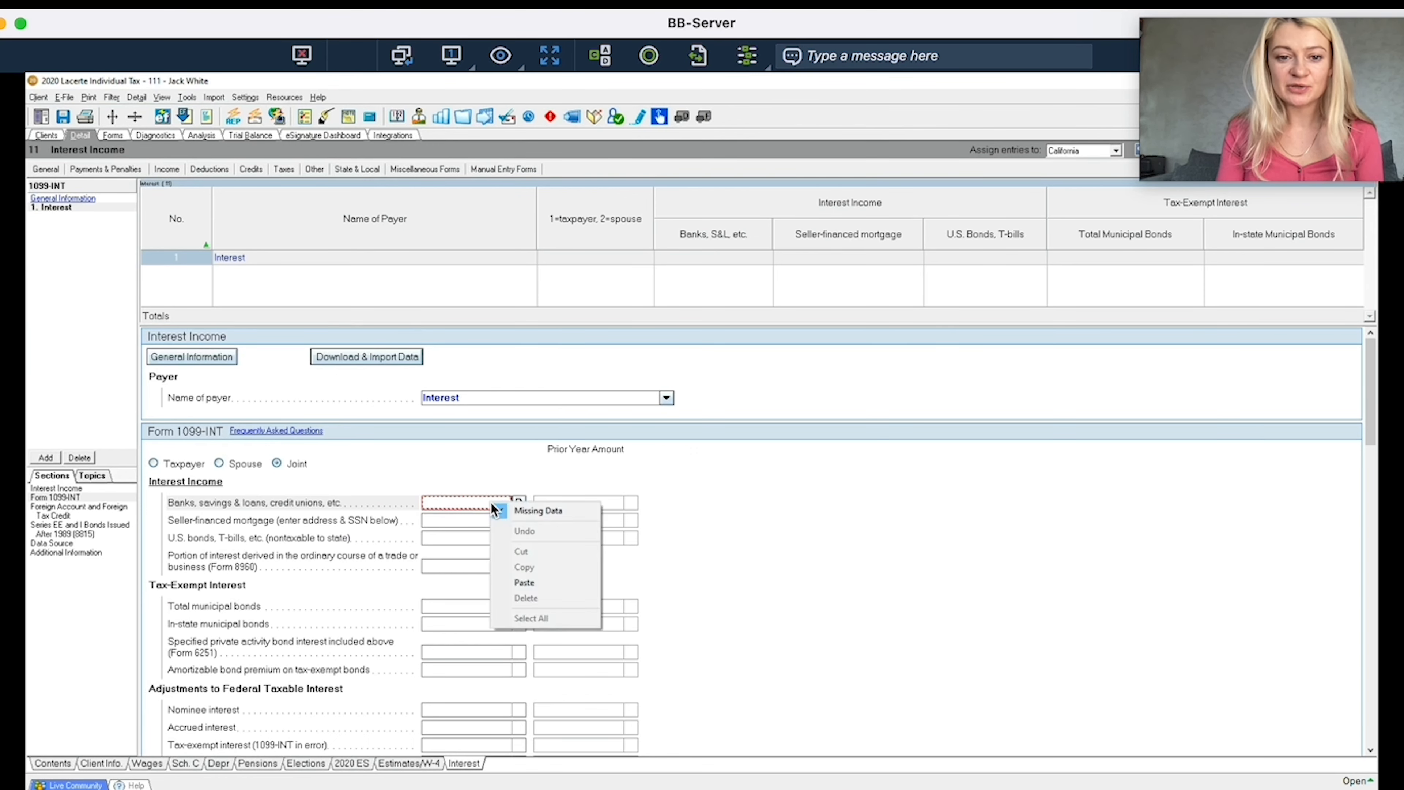
left_click(535, 510)
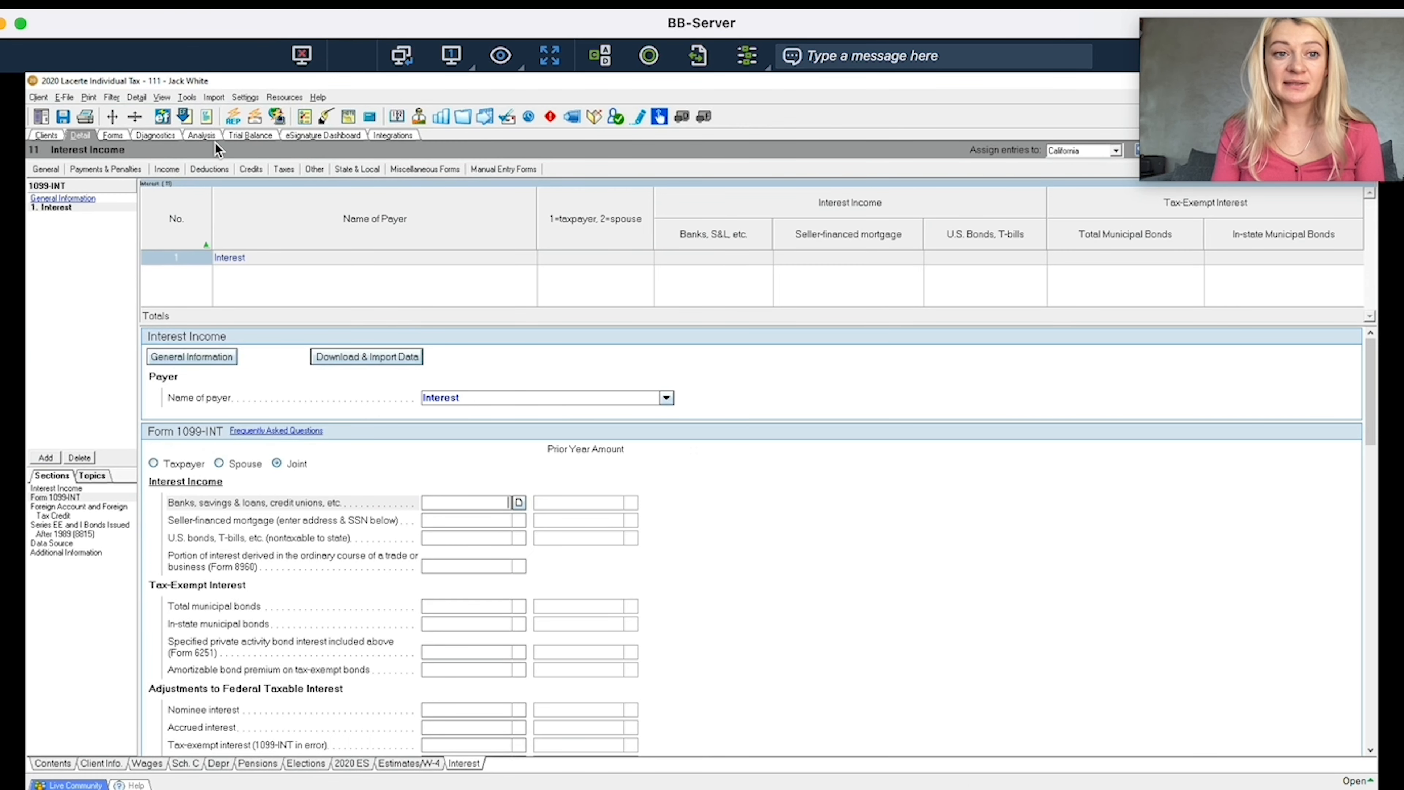
Look through the eSignature Dashboard, client list, input contents and diagnostics, and try to open Trial Balance
left_click(335, 136)
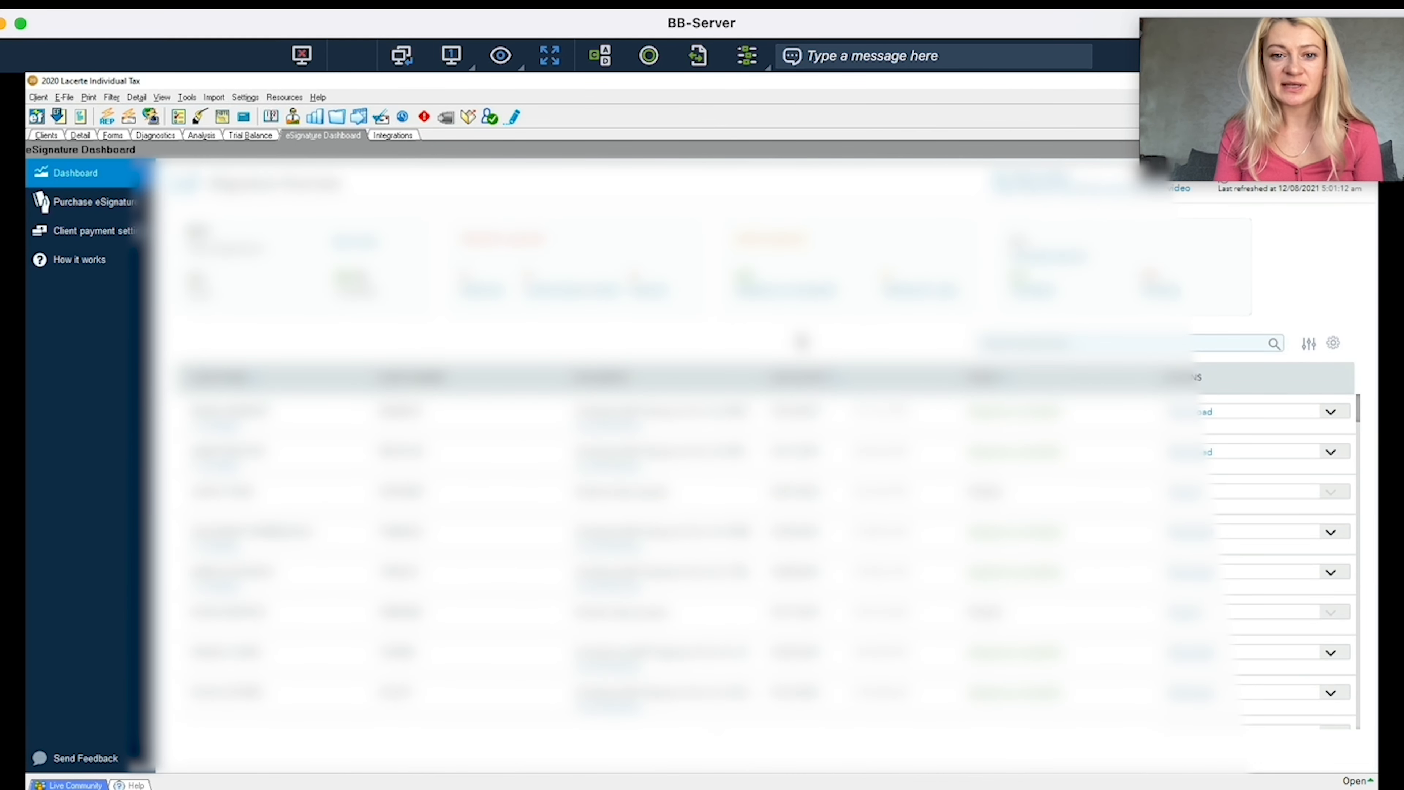
left_click(47, 135)
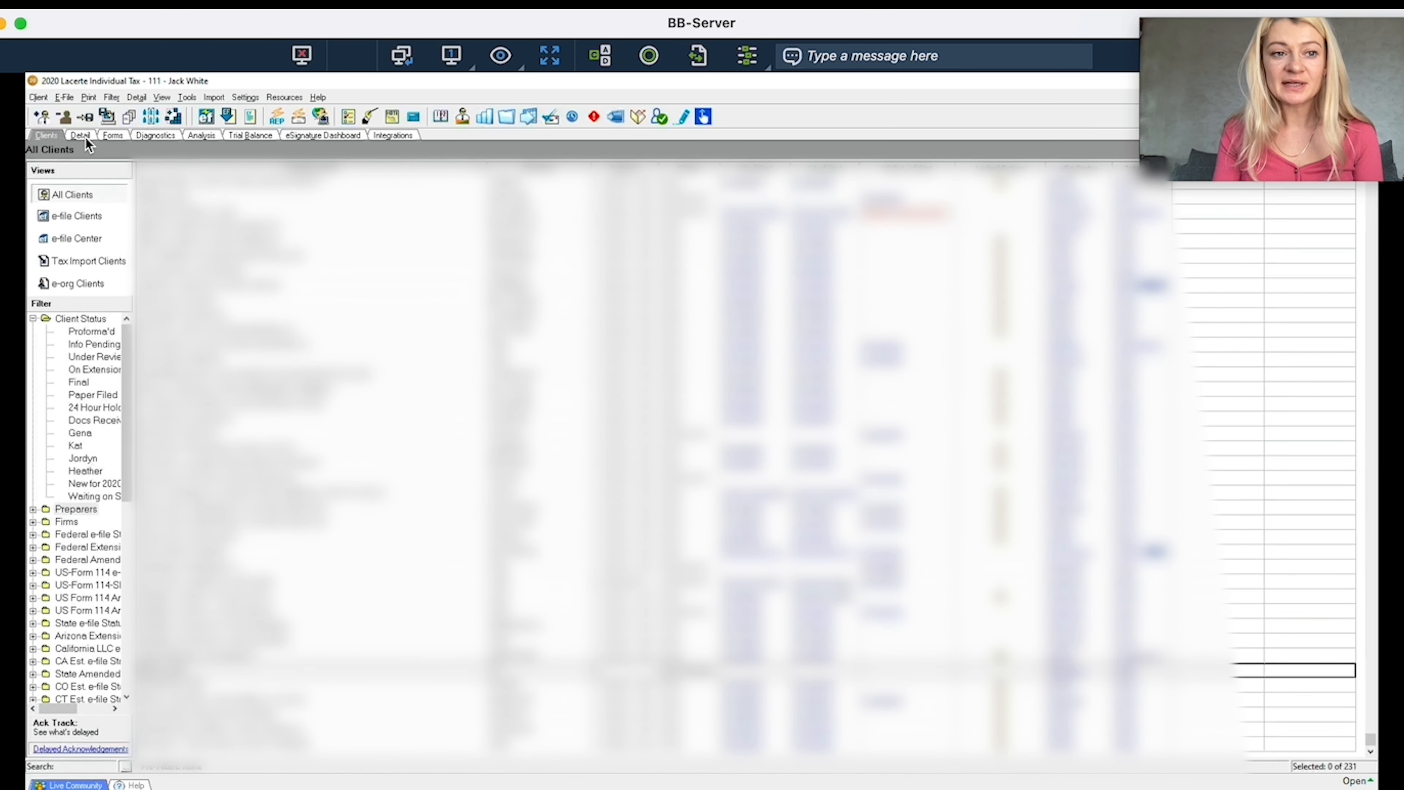
left_click(86, 138)
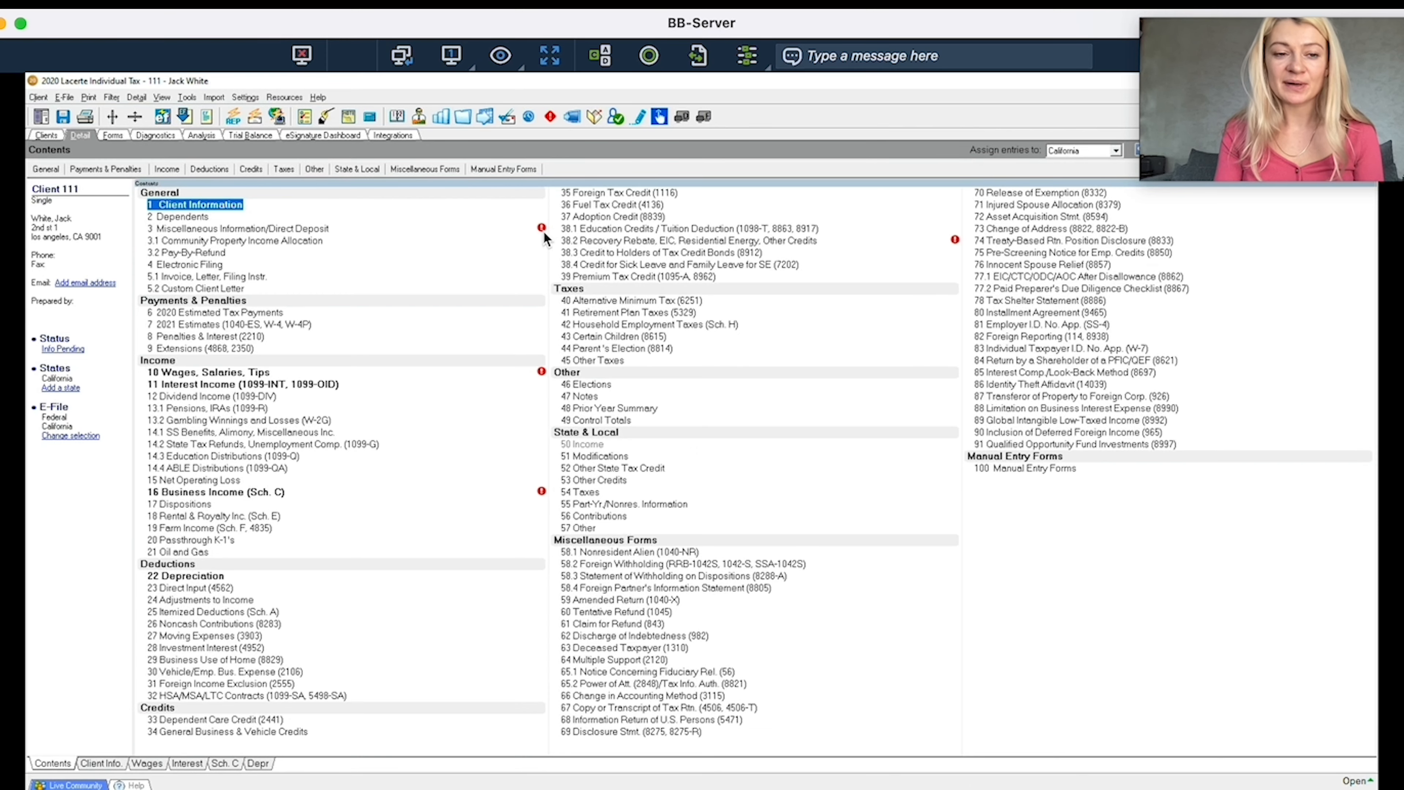
left_click(159, 137)
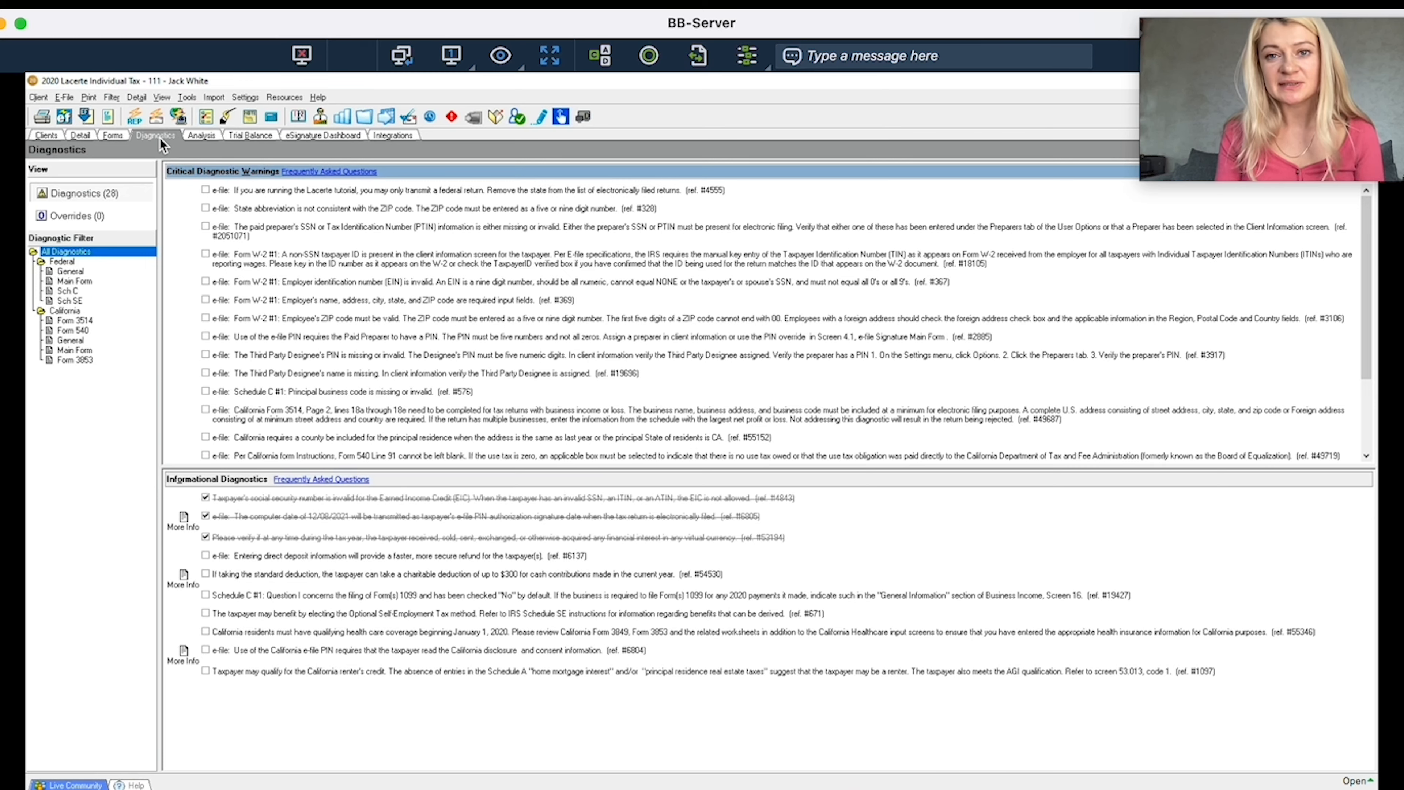
left_click(251, 137)
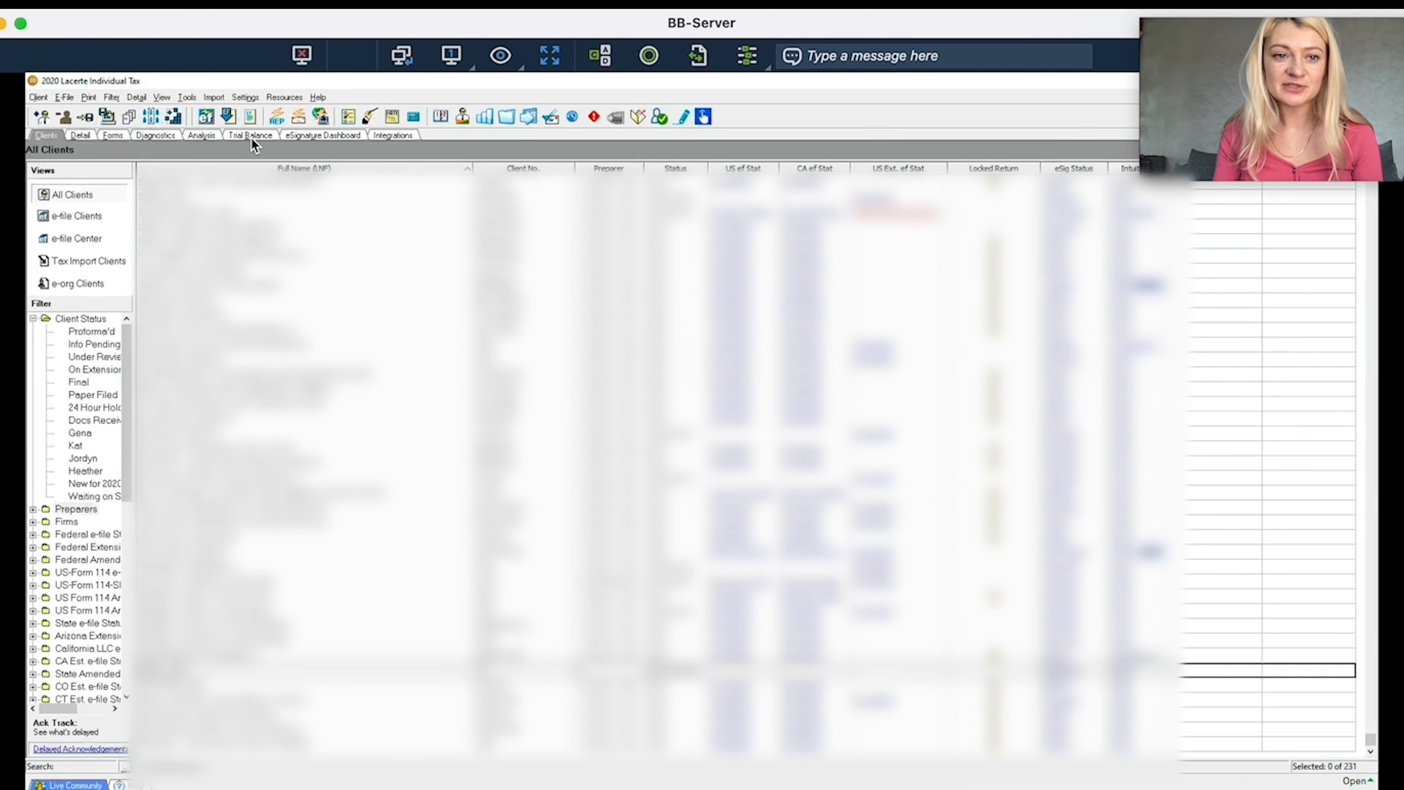